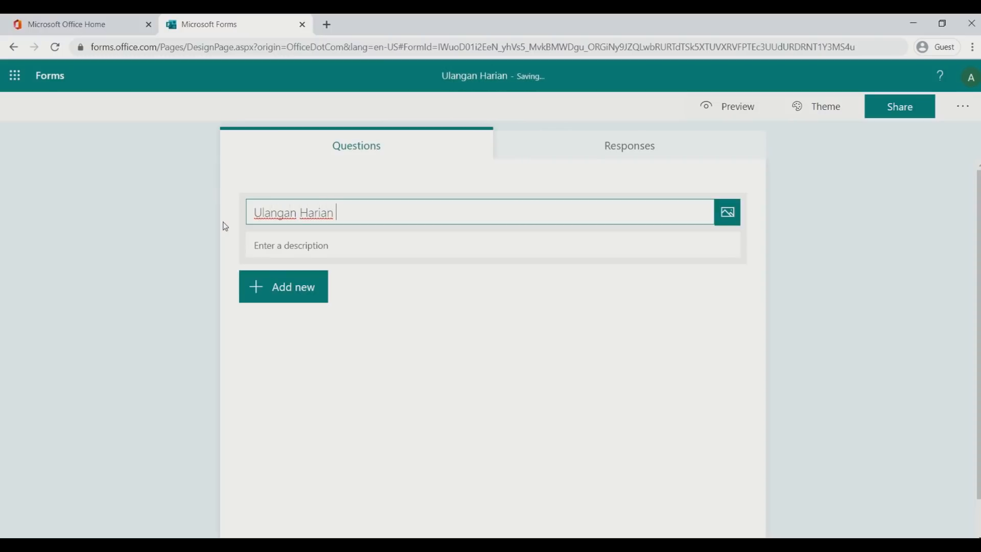
# Complete the quiz title so it reads 'Ulangan Harian Topic 1', fixing a typo
pyautogui.write('Topic 1')
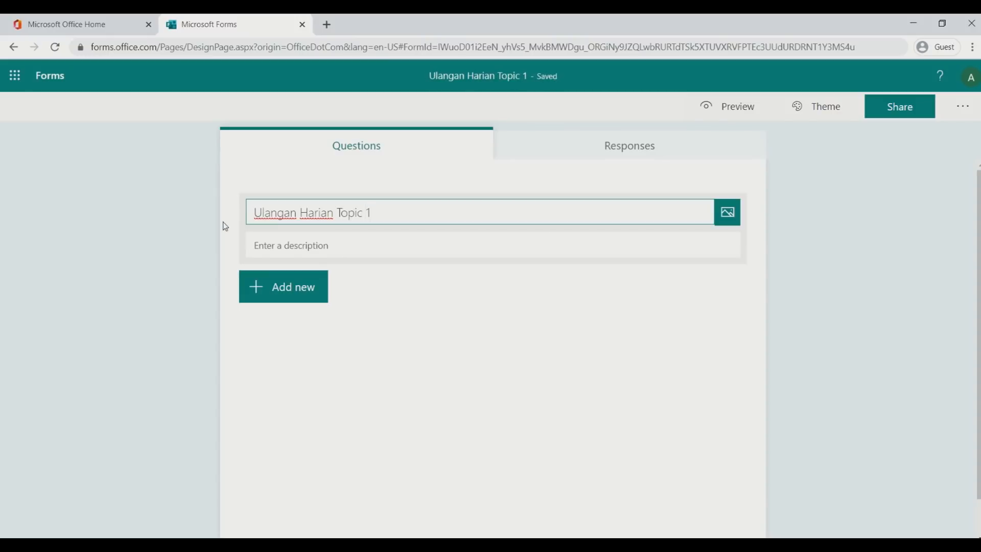
pyautogui.click(266, 243)
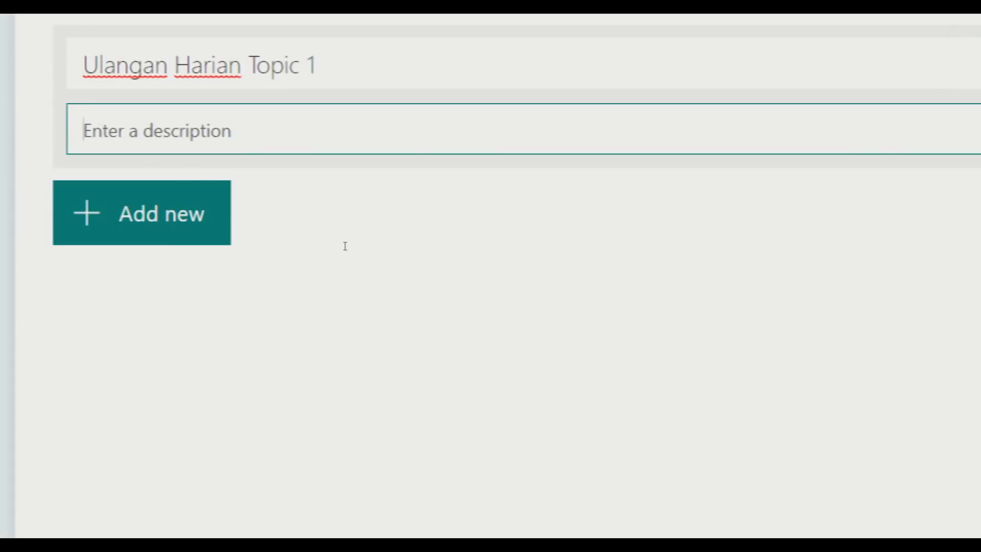
# Write the 'Petunjuk Umum' heading with 'Kerjakan soal berikut dengan baik.' in the description
pyautogui.write('Petunjuk Umum')
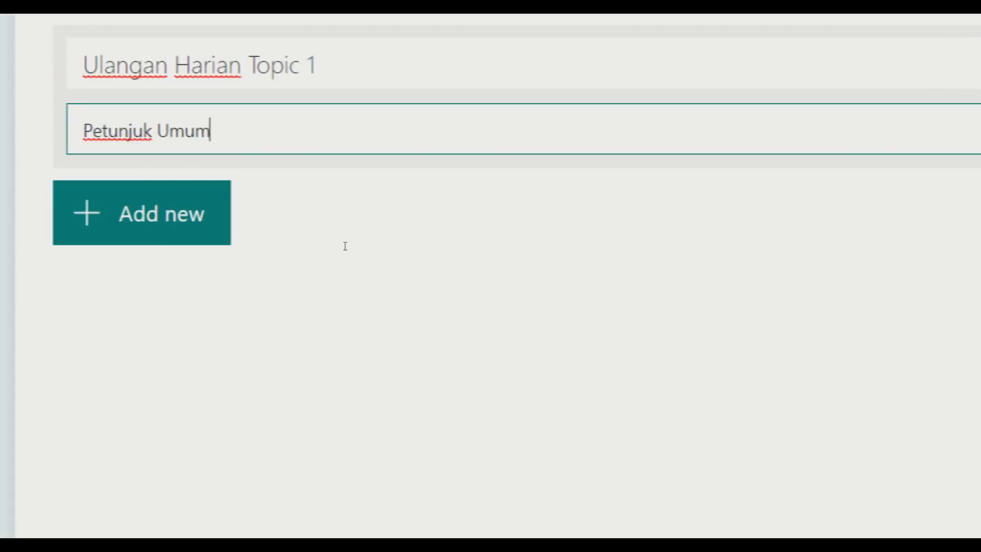
pyautogui.press('Return')
pyautogui.press('Return')
pyautogui.write('K')
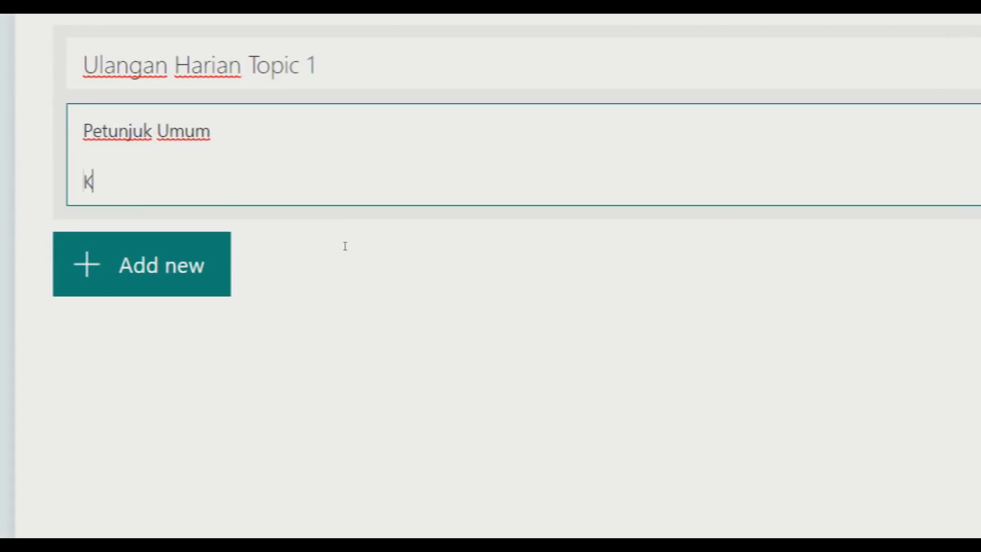
pyautogui.write('erjakan soal beri')
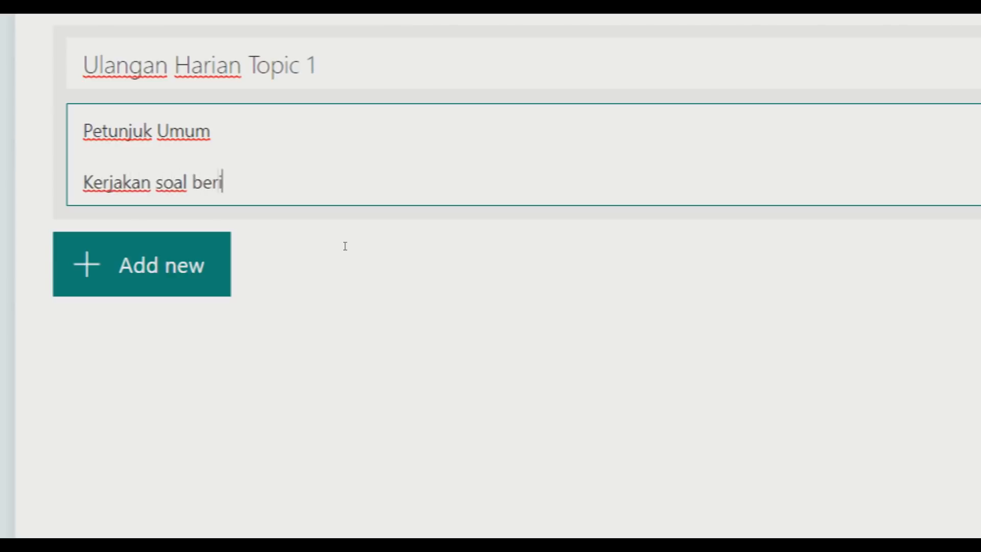
pyautogui.write('kut dengan baik.')
pyautogui.press('Return')
pyautogui.press('Return')
# Add 'Petunjuk Khusus' with the rules 'Dilarang menggunakan kalkulator' and 'Dilarang menggunakan kamus'
pyautogui.write('et')
pyautogui.press('BackSpace')
pyautogui.press('BackSpace')
pyautogui.write('Peu')
pyautogui.press('BackSpace')
pyautogui.write('tun')
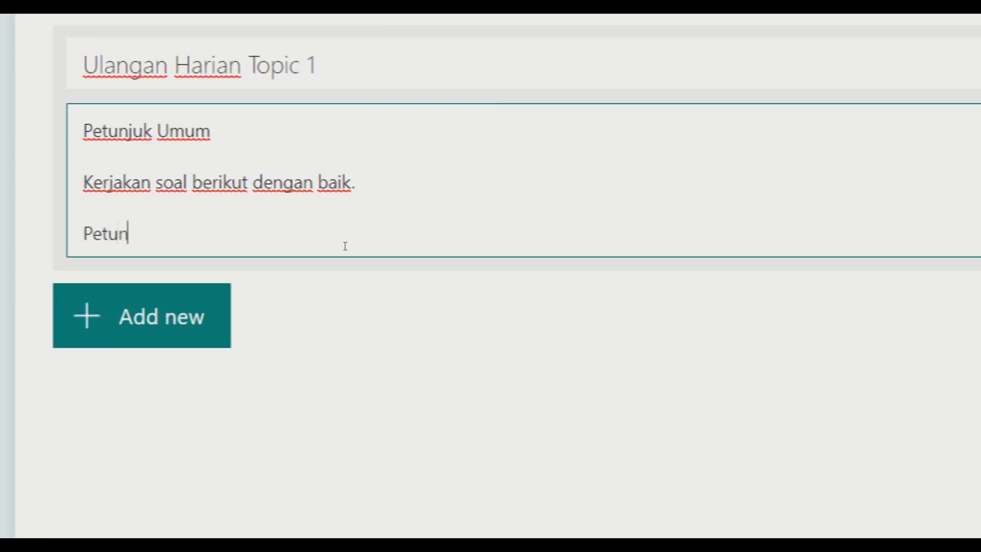
pyautogui.write('juk Khusus')
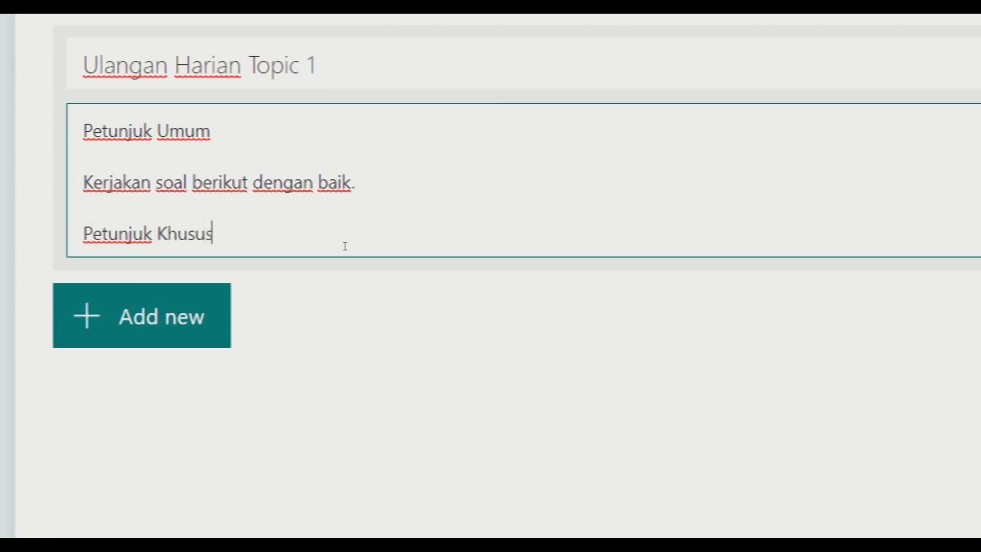
pyautogui.press('Return')
pyautogui.write('Dilaran')
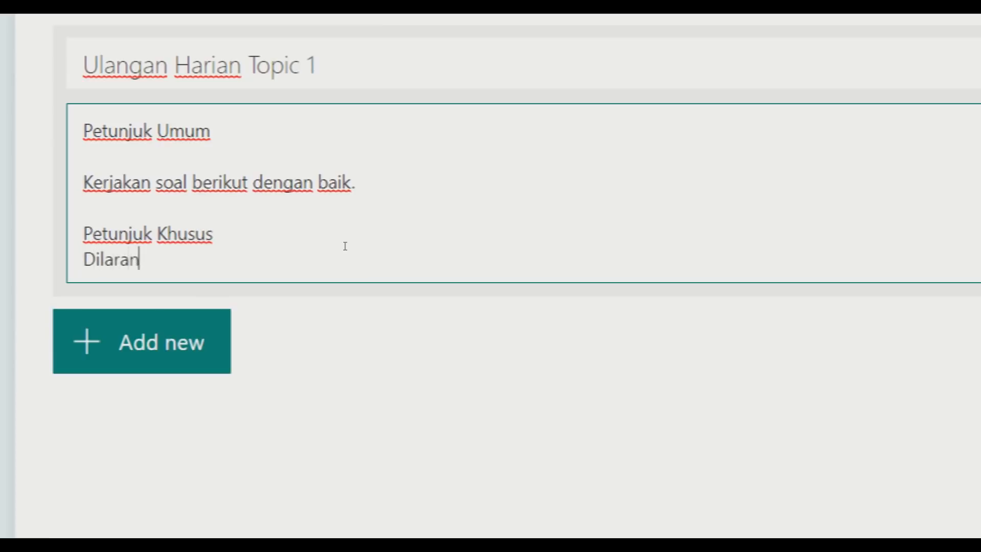
pyautogui.write('g menggunakan kal')
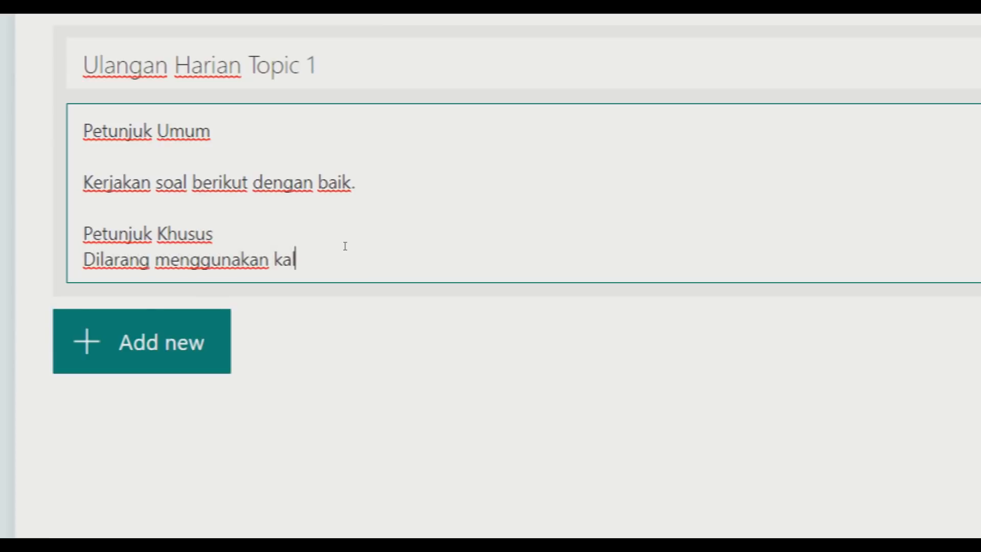
pyautogui.write('kulator')
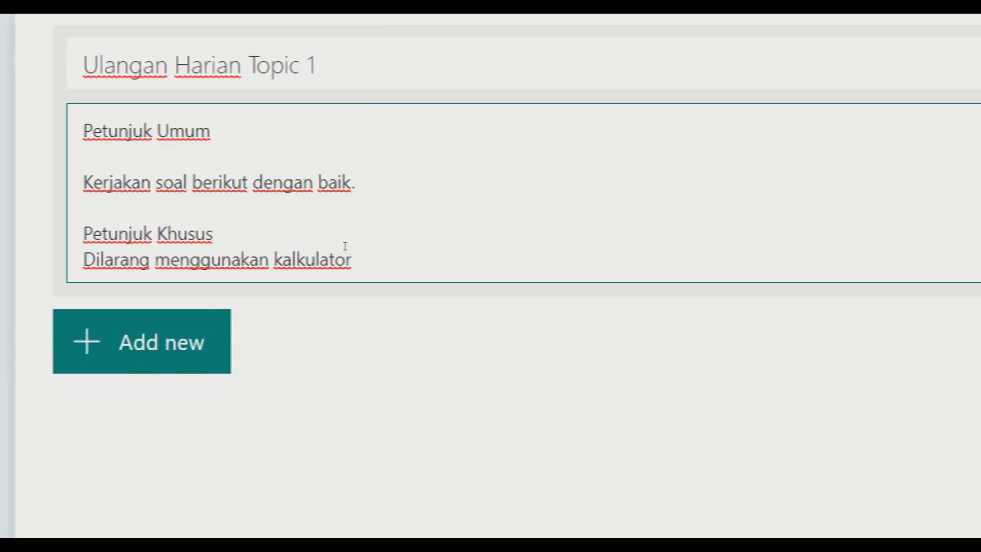
pyautogui.press('Return')
pyautogui.write('Dilarang menggunakan kam')
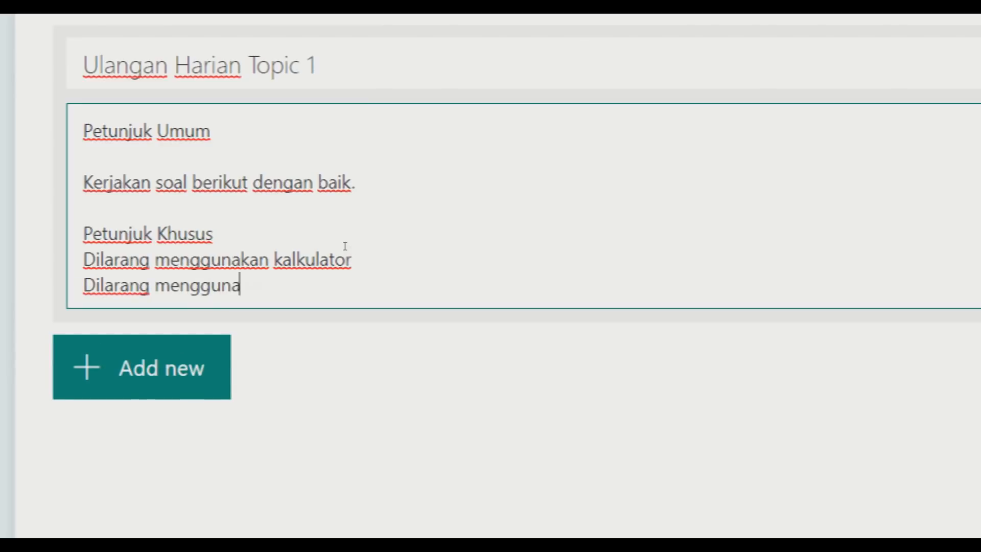
pyautogui.write('us')
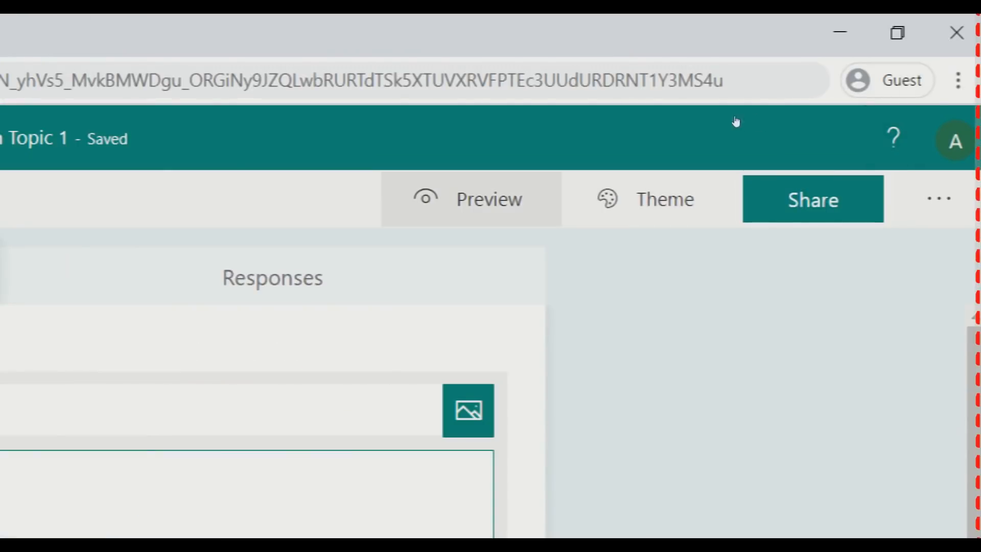
pyautogui.click(501, 205)
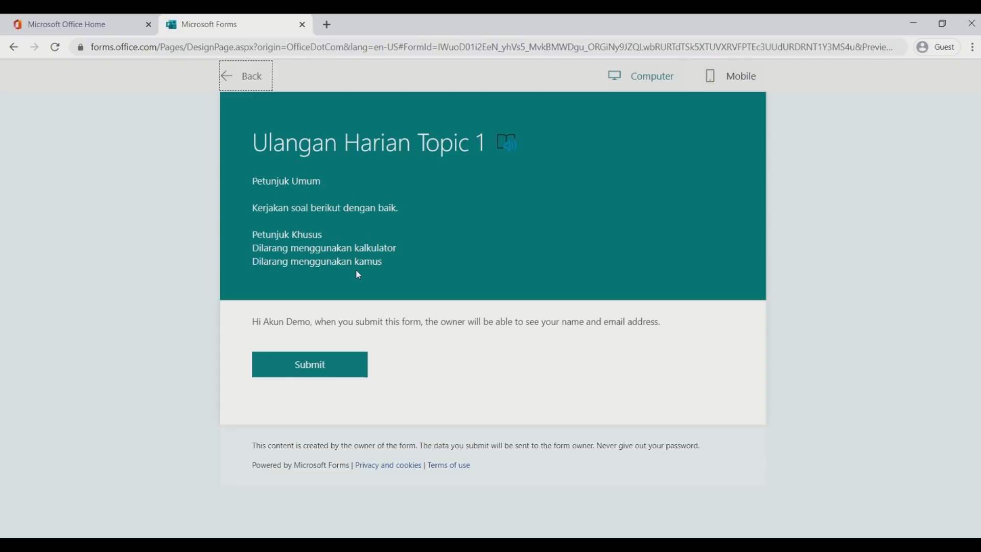
pyautogui.click(728, 83)
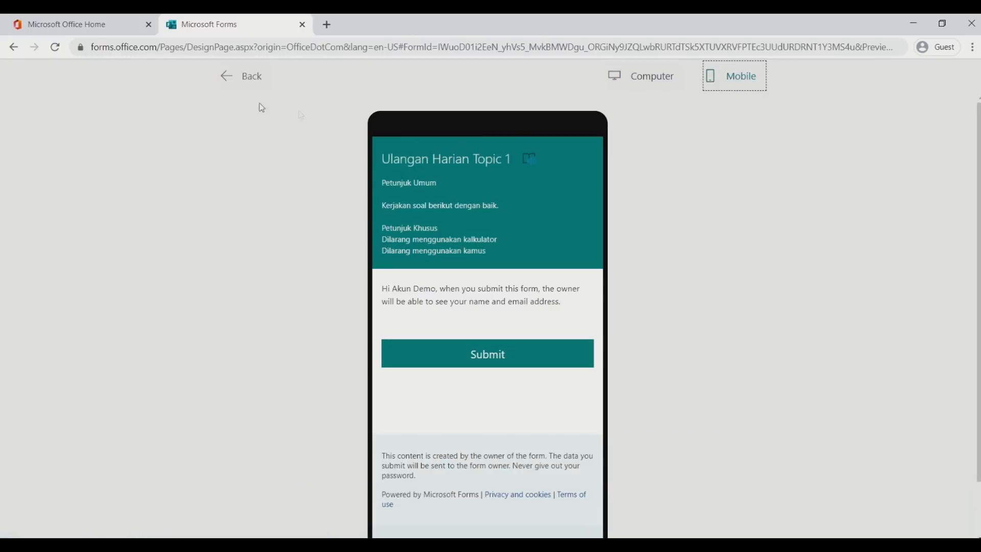
pyautogui.click(228, 79)
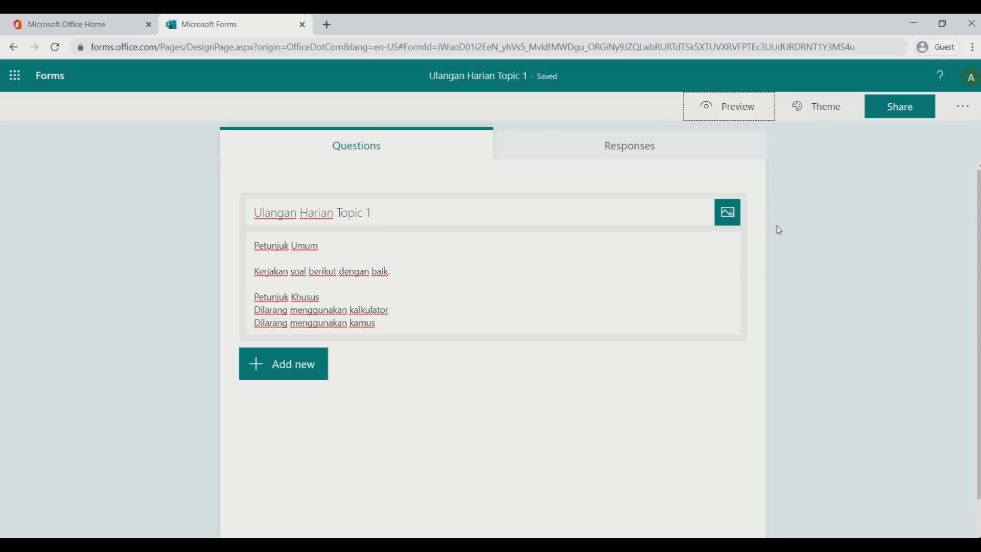
pyautogui.scroll(-1, 791, 249)
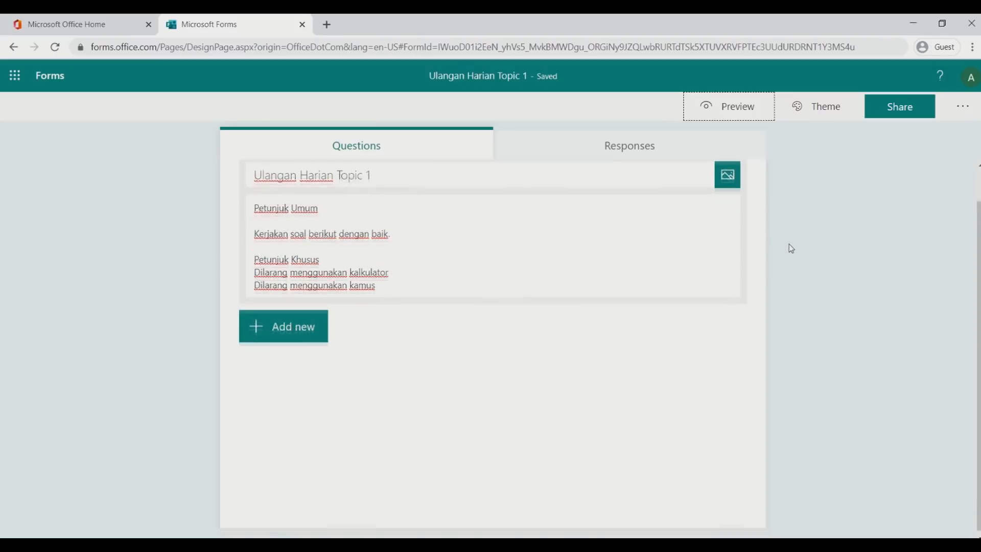
pyautogui.scroll(1, 791, 248)
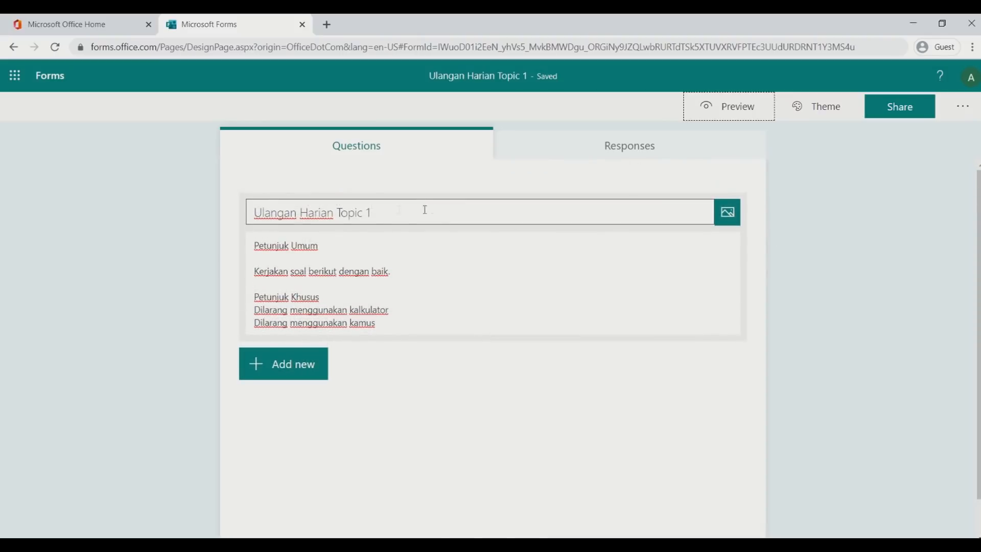
pyautogui.click(727, 218)
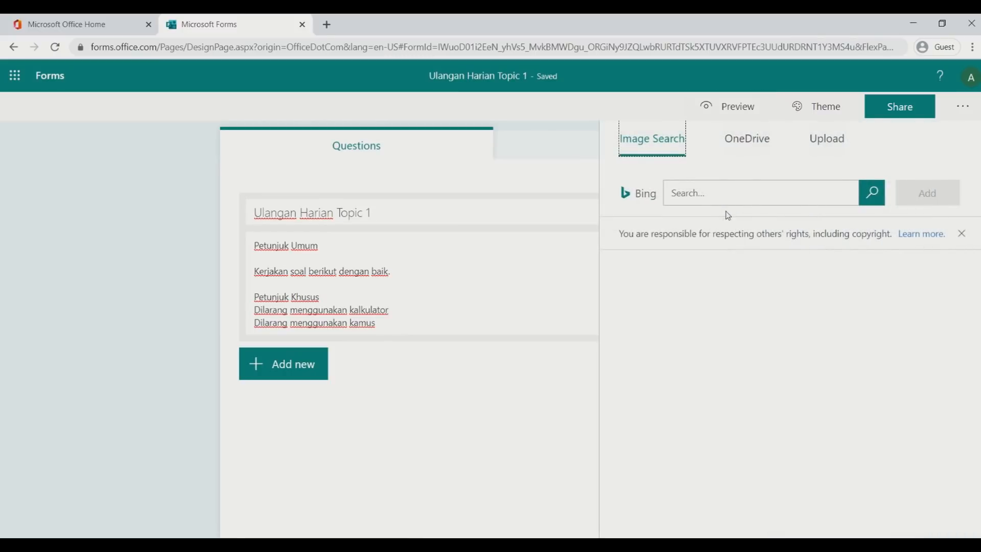
pyautogui.click(728, 189)
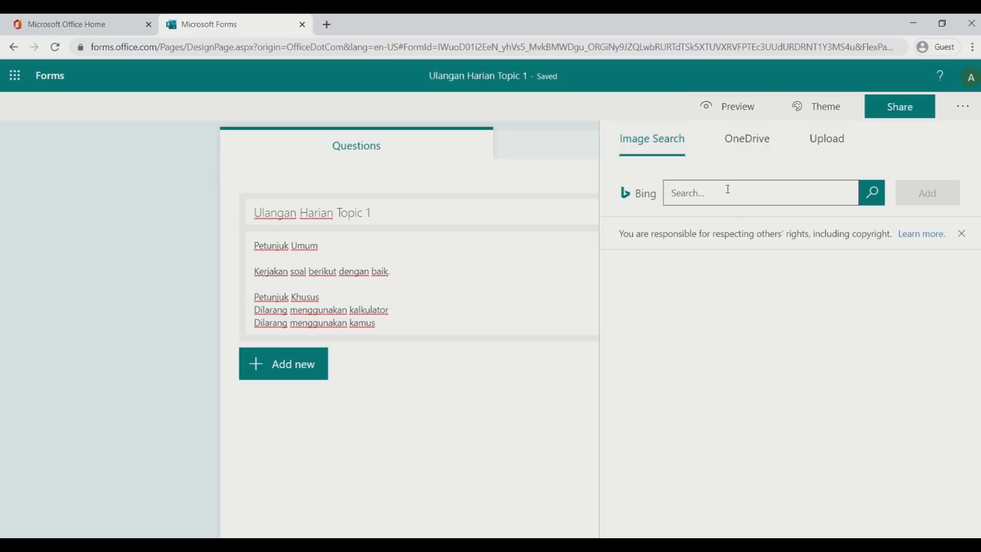
pyautogui.write('tiger')
pyautogui.press('Return')
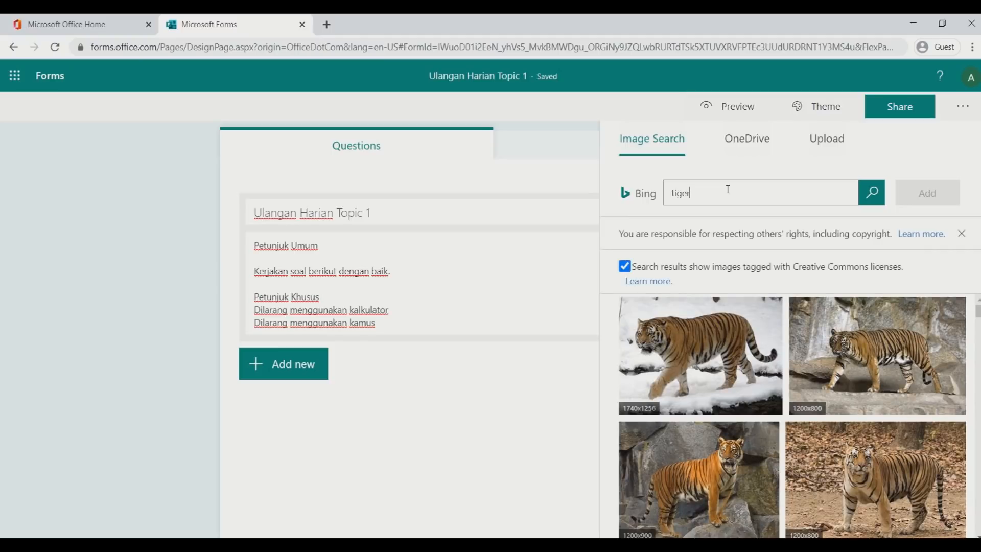
pyautogui.click(860, 362)
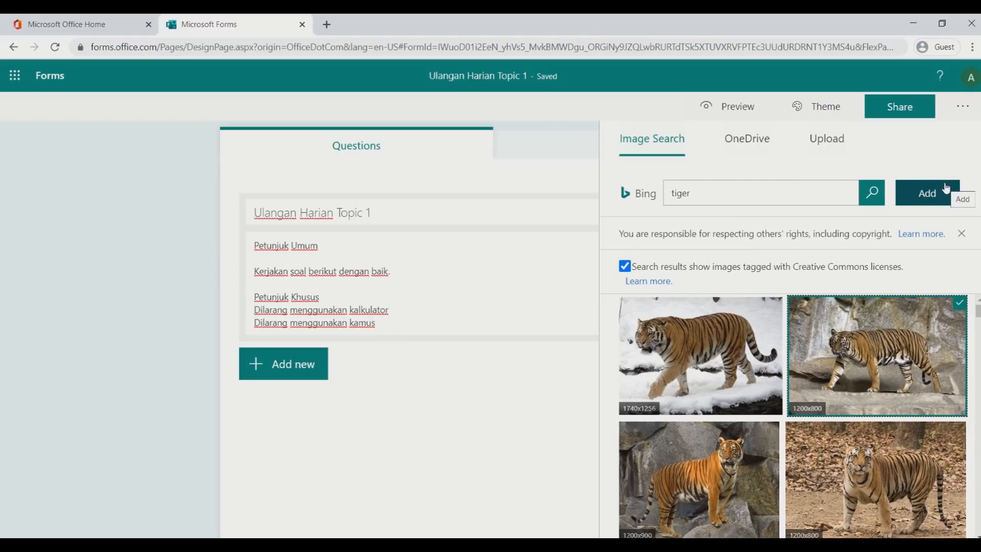
pyautogui.click(738, 149)
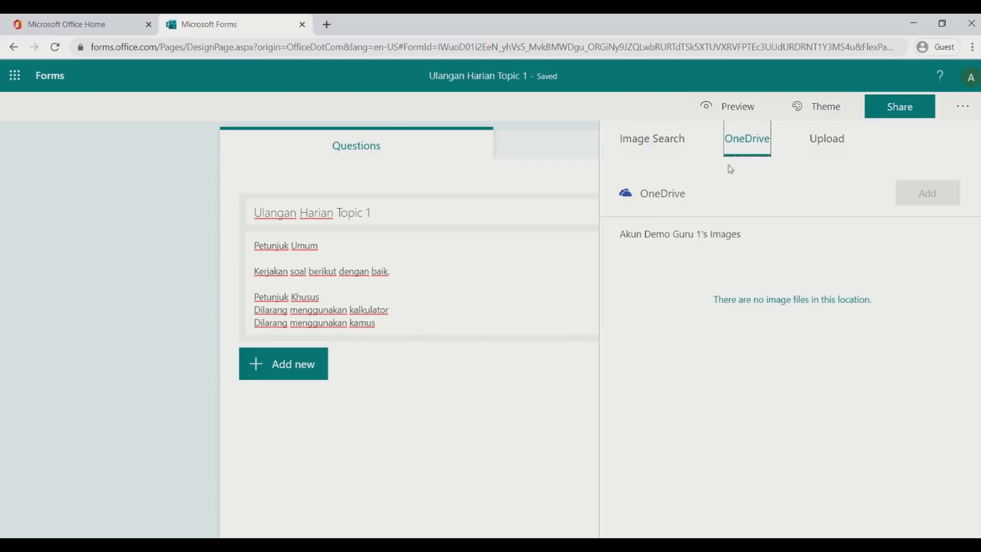
pyautogui.click(838, 141)
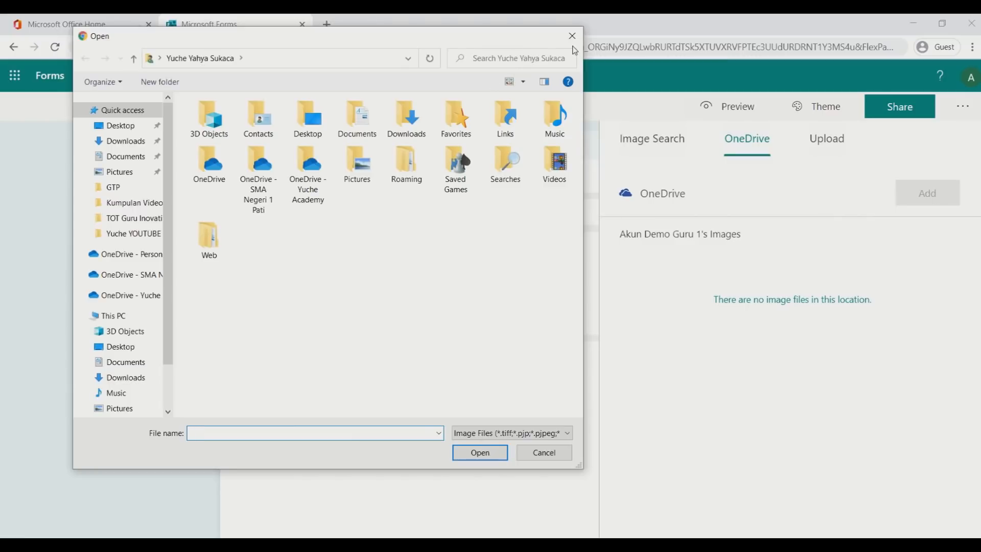
pyautogui.click(572, 35)
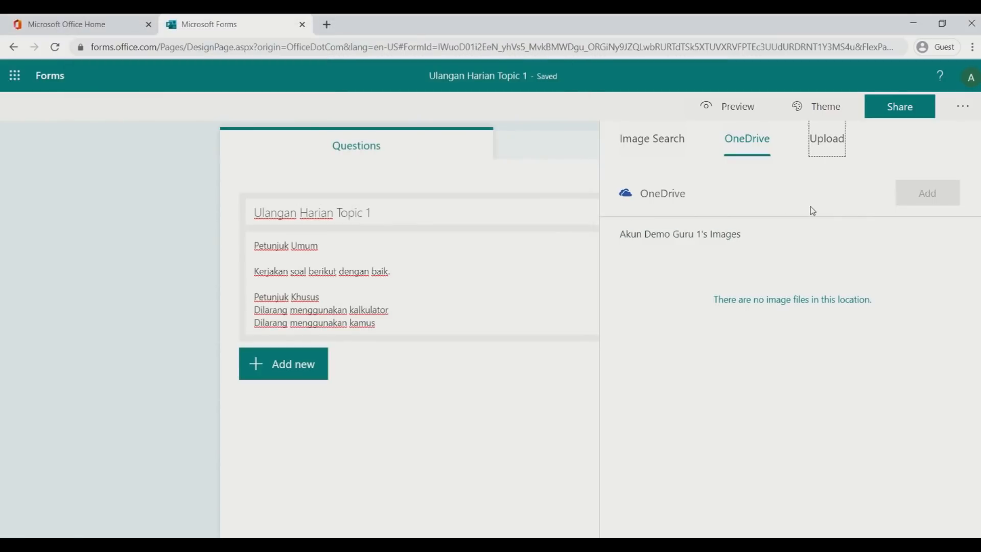
pyautogui.click(448, 210)
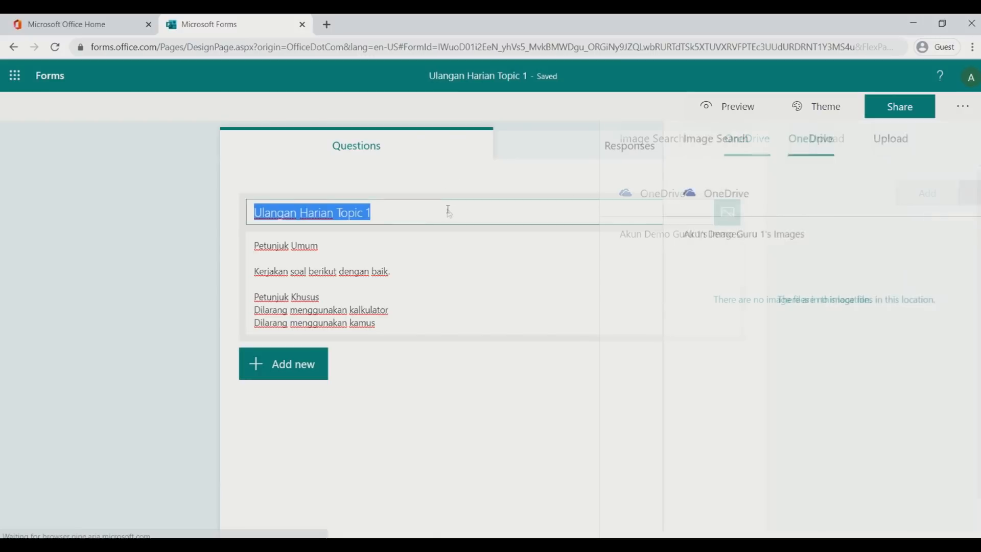
# Show the Choice, Text, Rating and Date question type buttons below the description
pyautogui.click(427, 268)
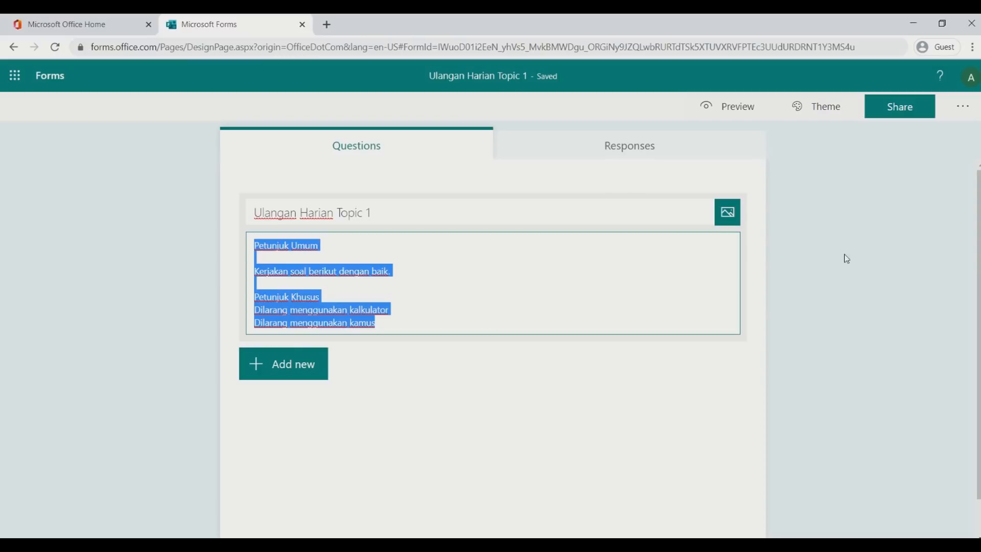
pyautogui.click(483, 254)
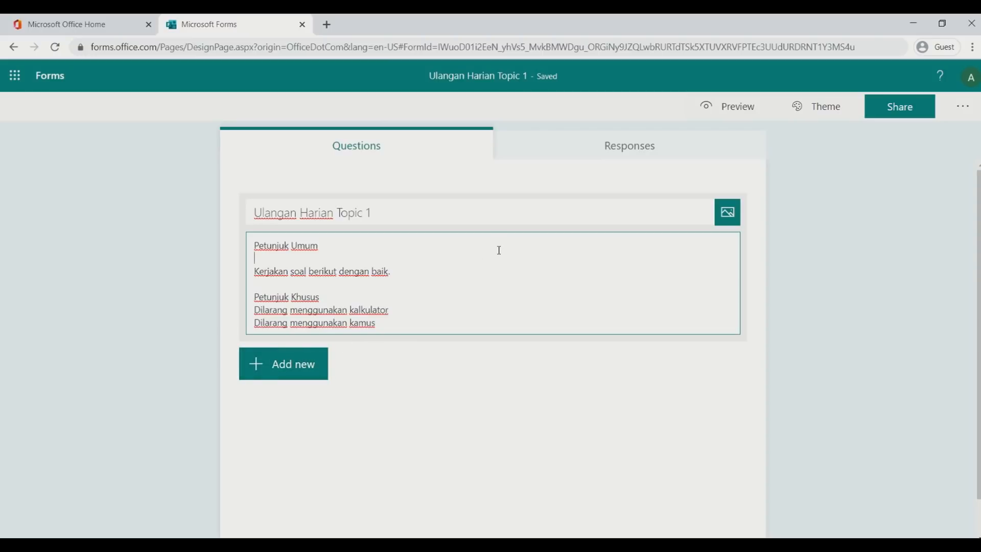
pyautogui.scroll(-1, 499, 248)
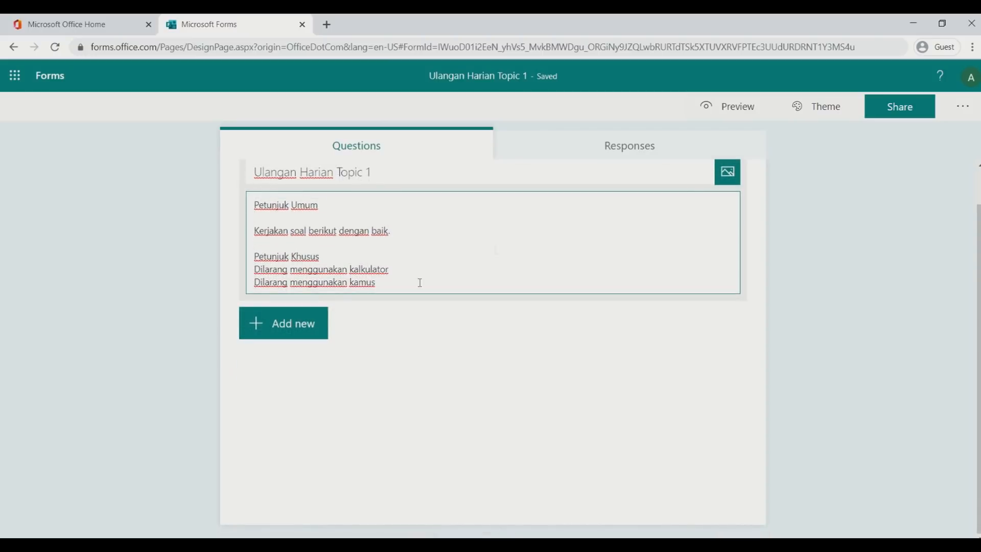
pyautogui.click(297, 330)
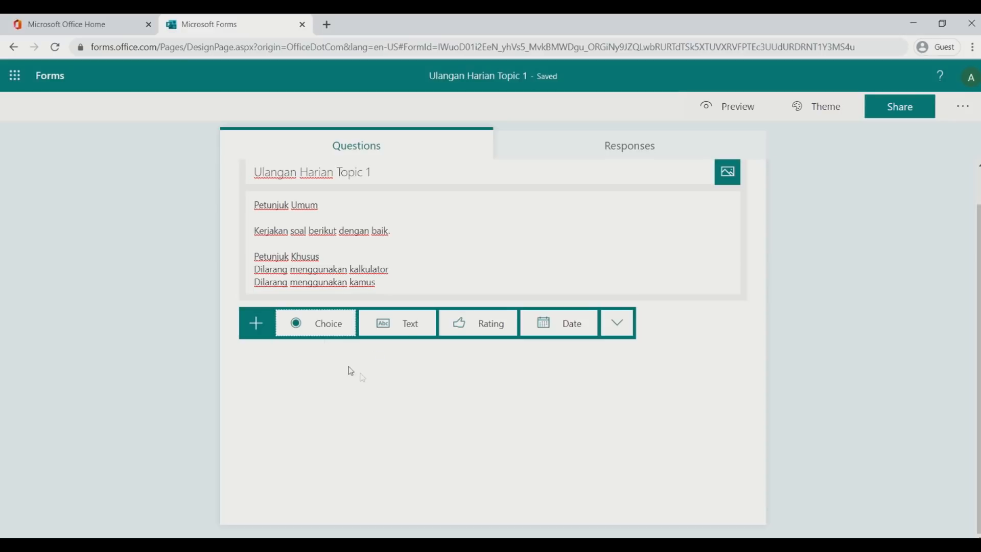
# Add a Choice question, discard the extra one, and add a fresh Choice question 1
pyautogui.click(317, 325)
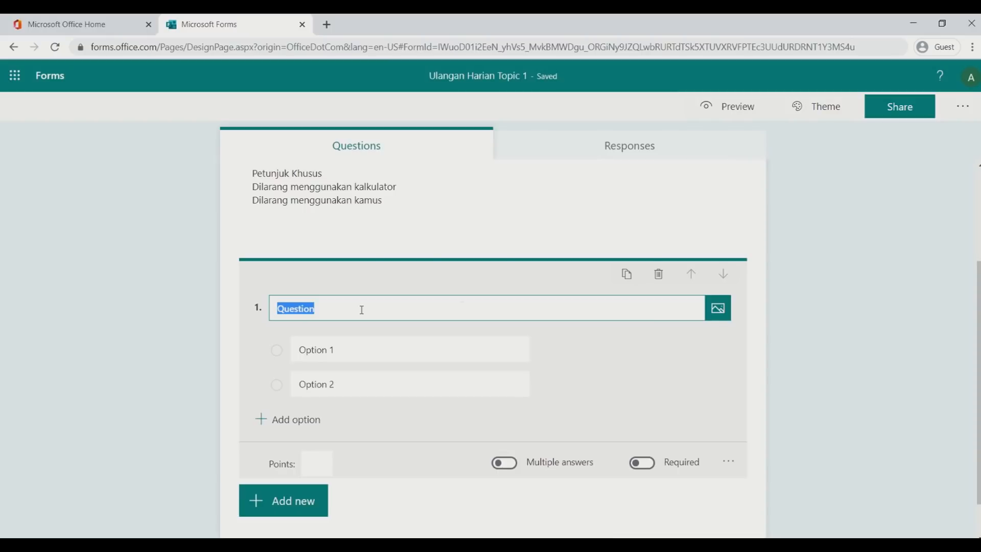
pyautogui.click(659, 276)
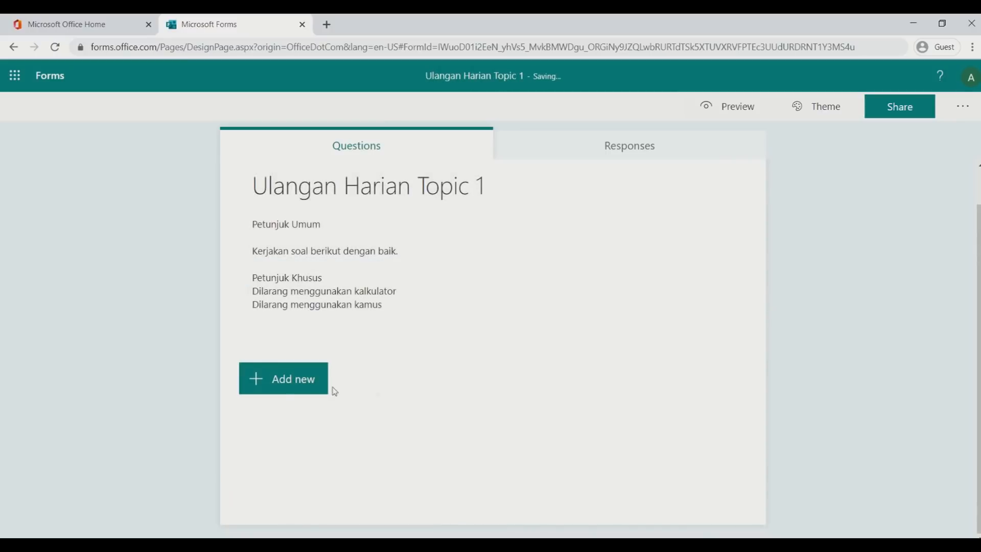
pyautogui.click(276, 388)
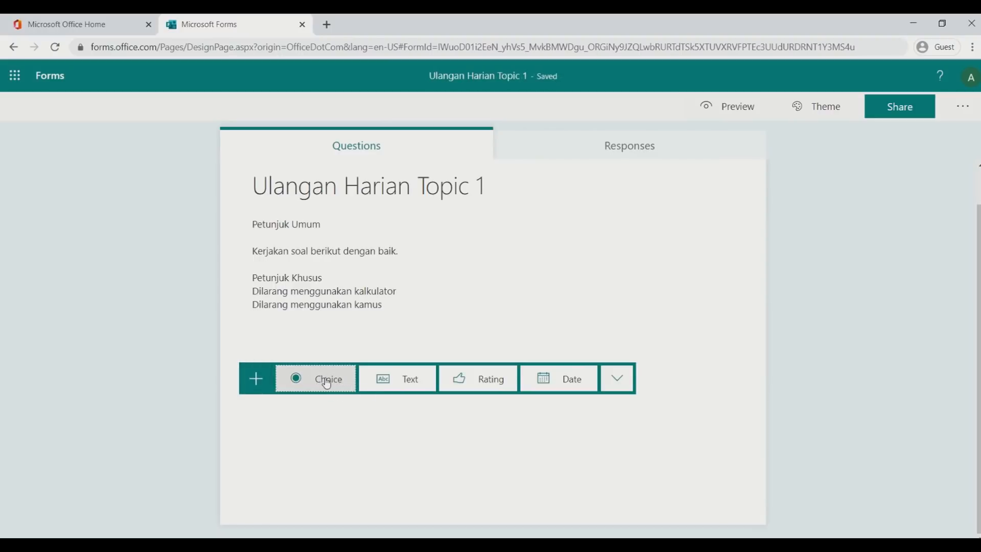
pyautogui.click(326, 383)
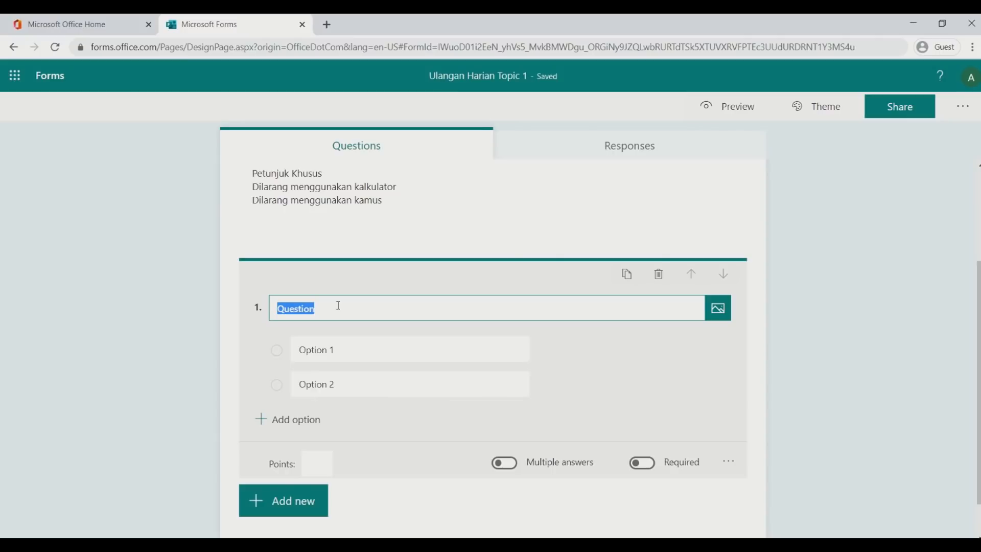
# Title question 1 'Siapa nama kakek dari' followed by a person's name
pyautogui.write('Siapa')
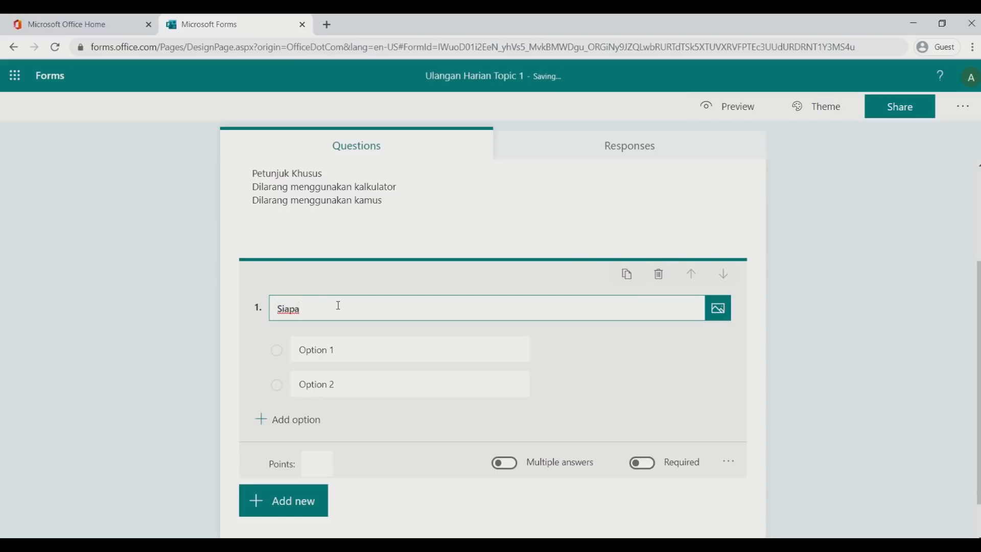
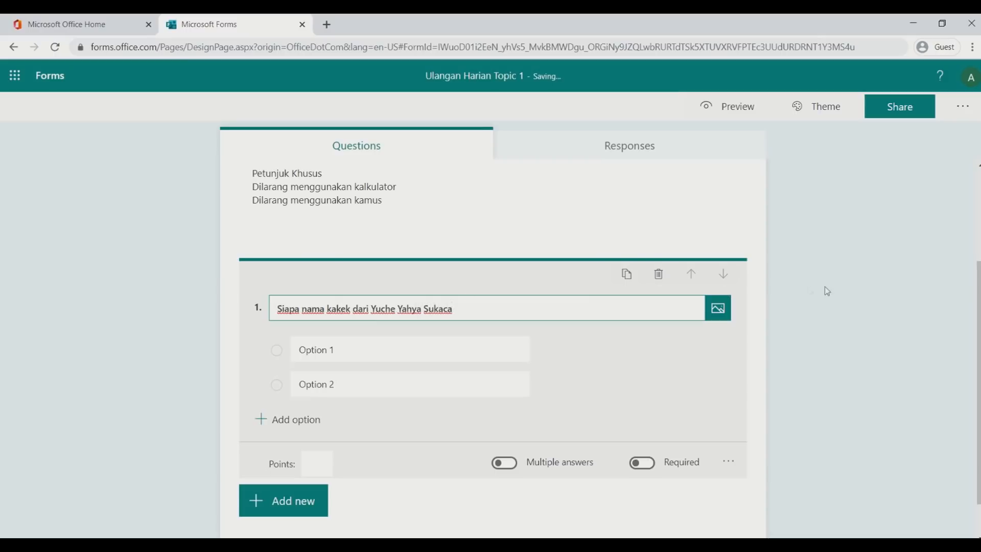
pyautogui.click(854, 281)
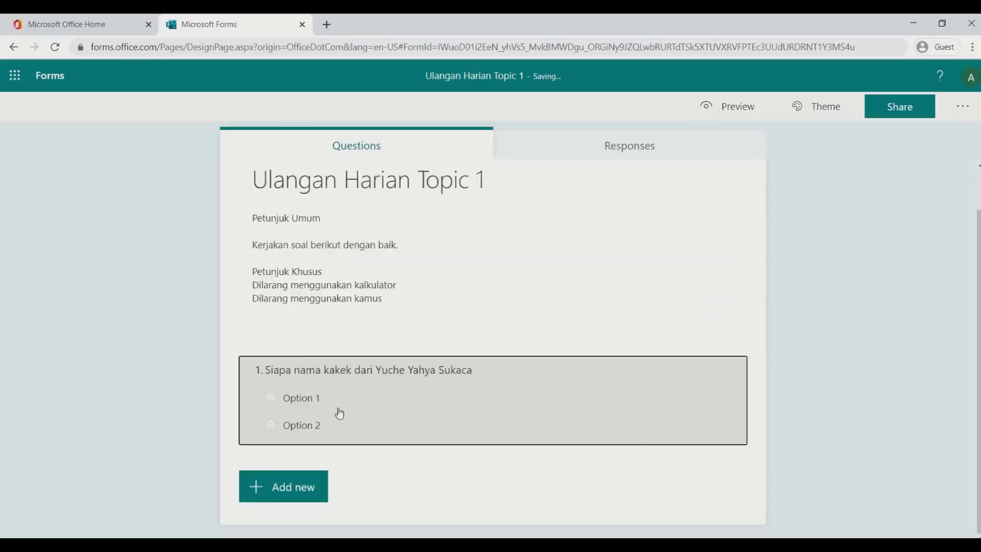
pyautogui.click(337, 410)
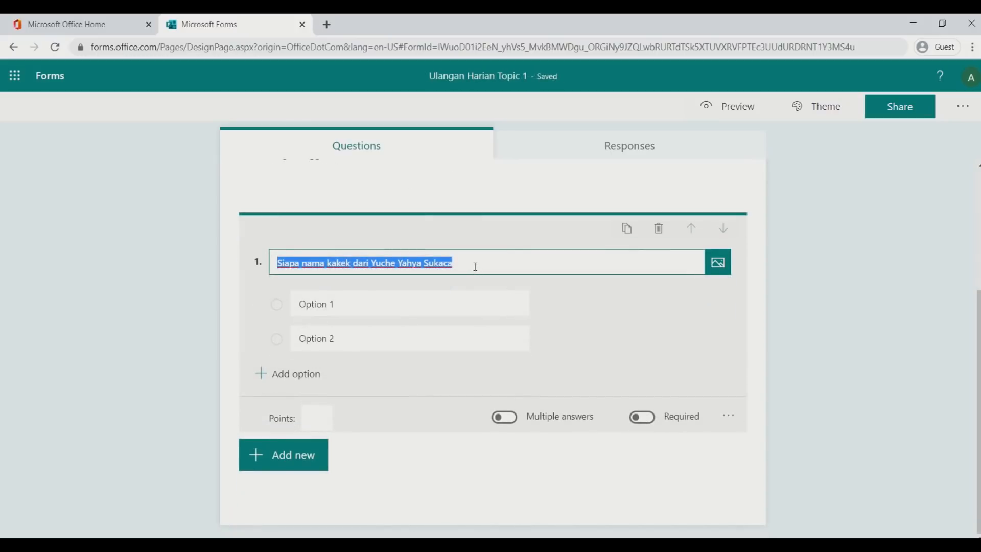
pyautogui.click(475, 265)
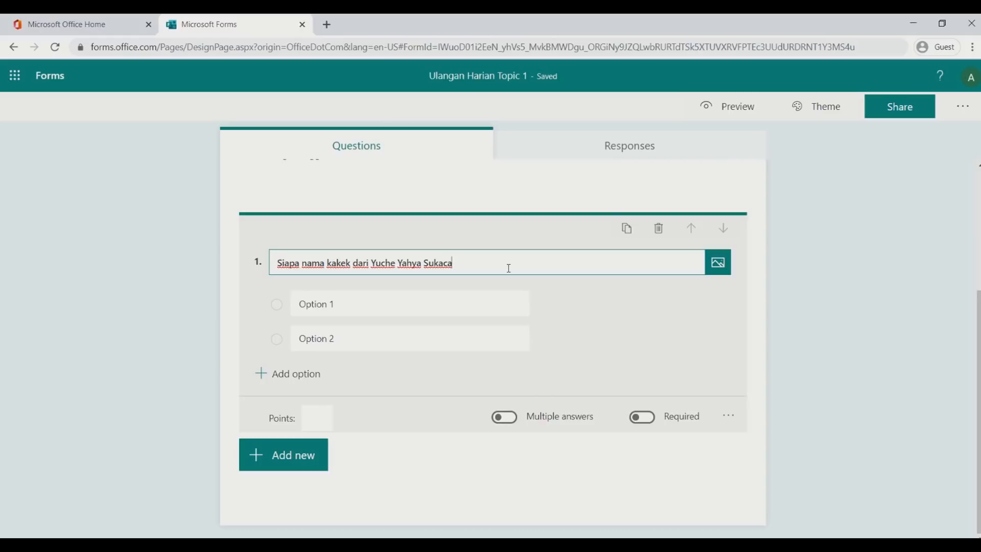
# Fill in question 1's options: Superman, Batman, Power Rangers, and a fourth naming a person
pyautogui.click(405, 309)
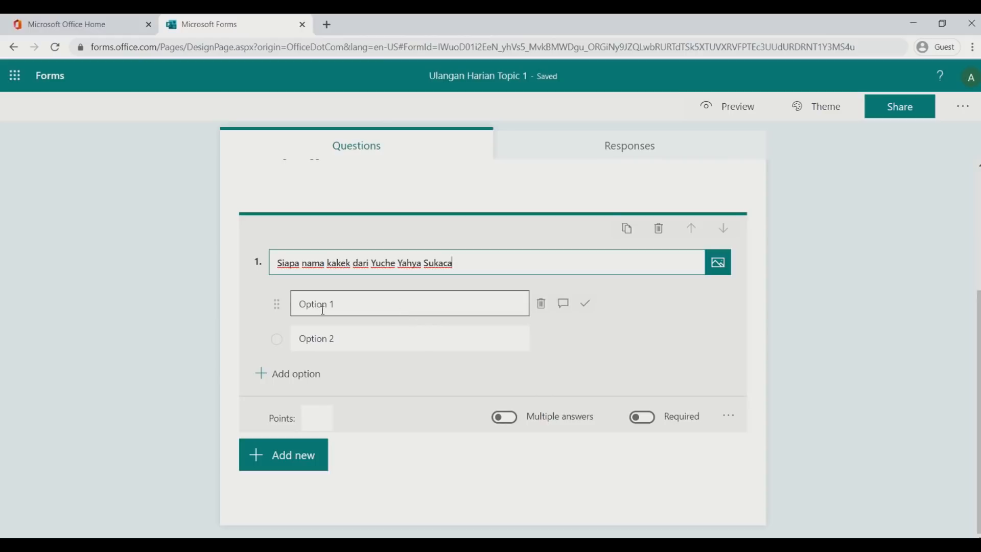
pyautogui.click(354, 304)
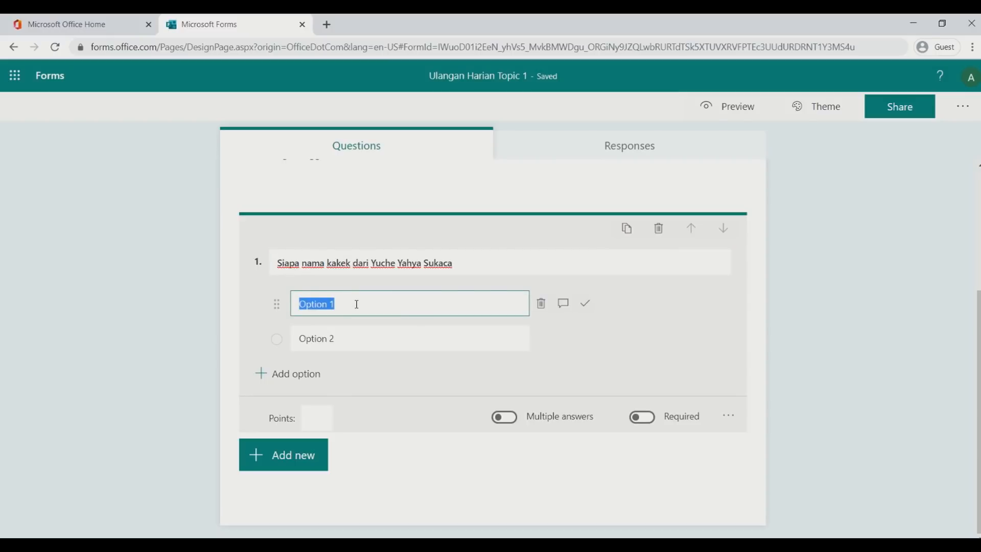
pyautogui.write('Supermam')
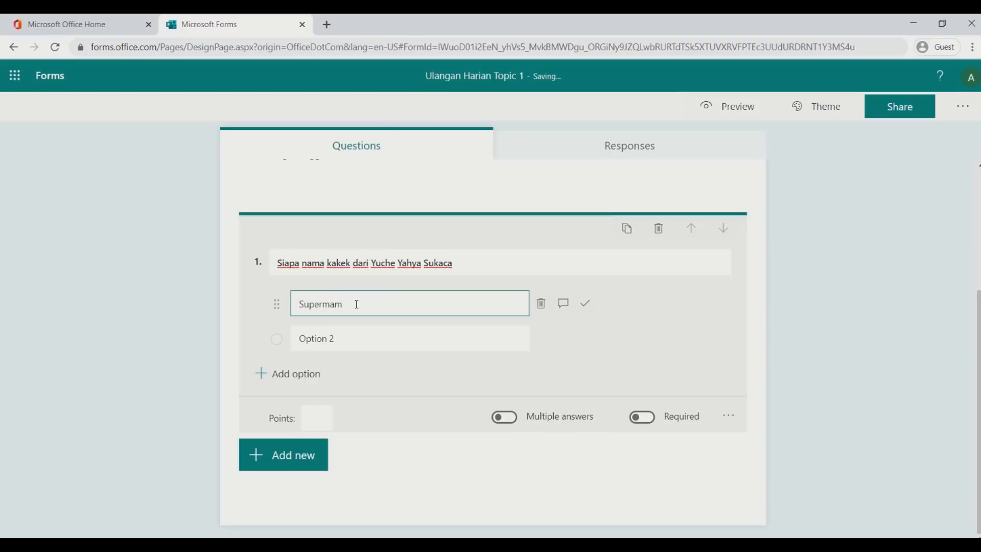
pyautogui.press('BackSpace')
pyautogui.write('n')
pyautogui.click(361, 337)
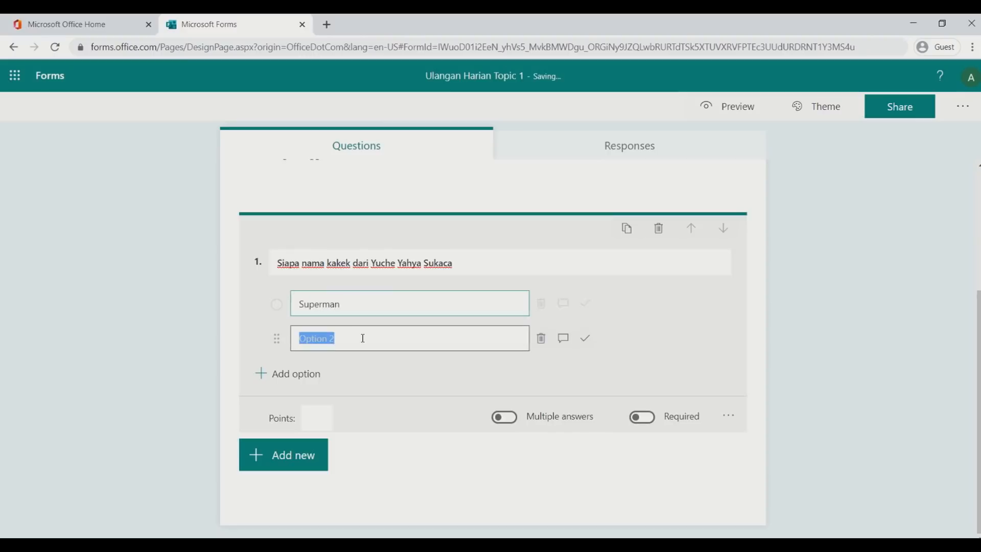
pyautogui.write('Batman')
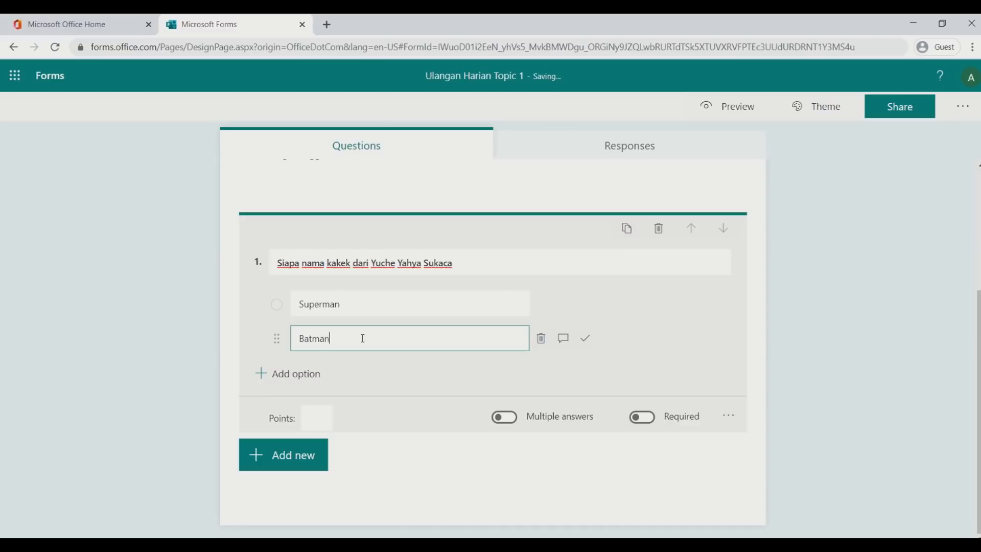
pyautogui.click(307, 374)
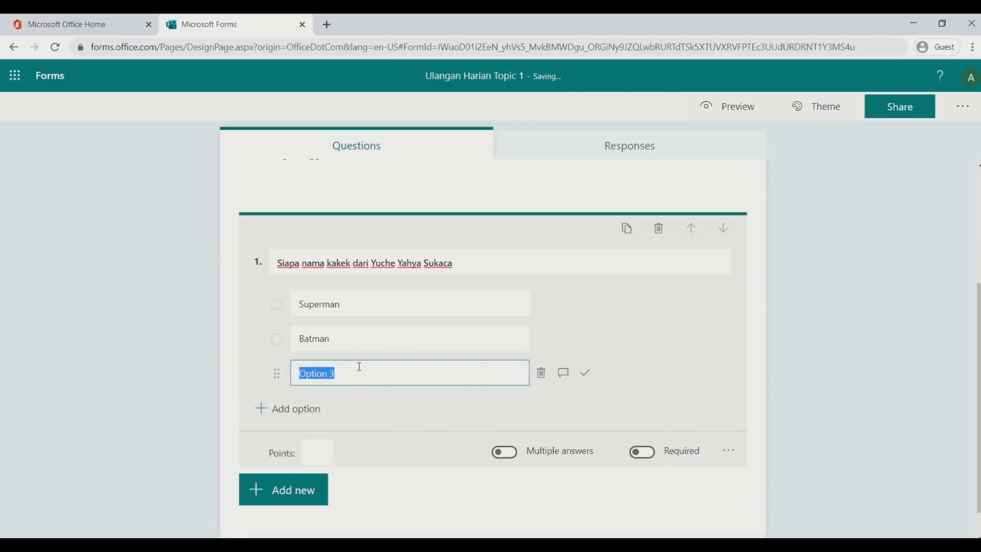
pyautogui.write('Power Rangers')
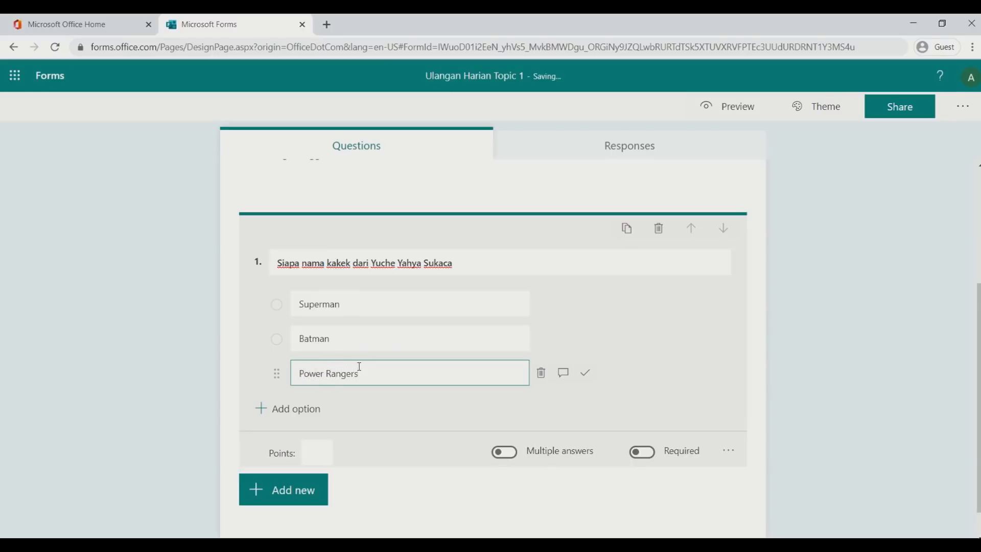
pyautogui.press('Return')
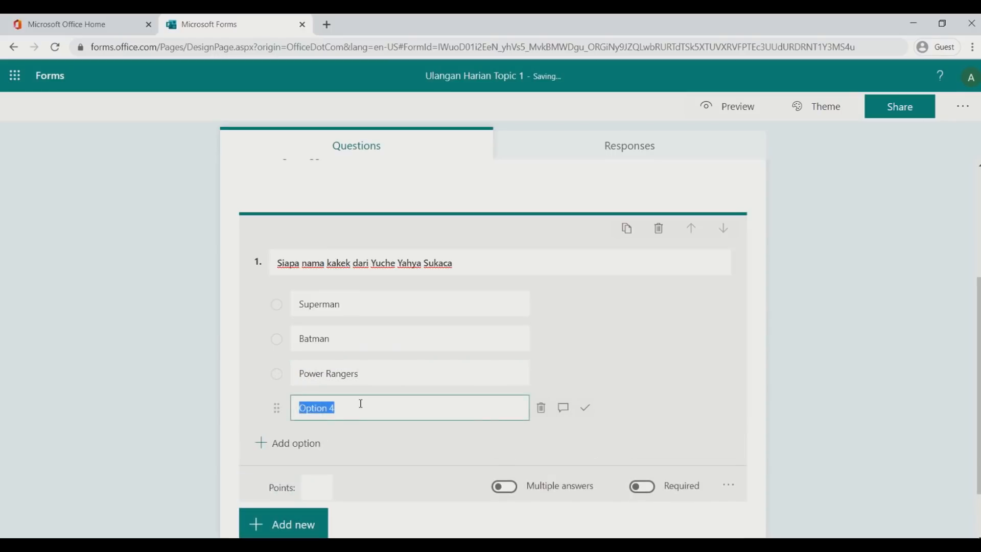
pyautogui.write('Multazam')
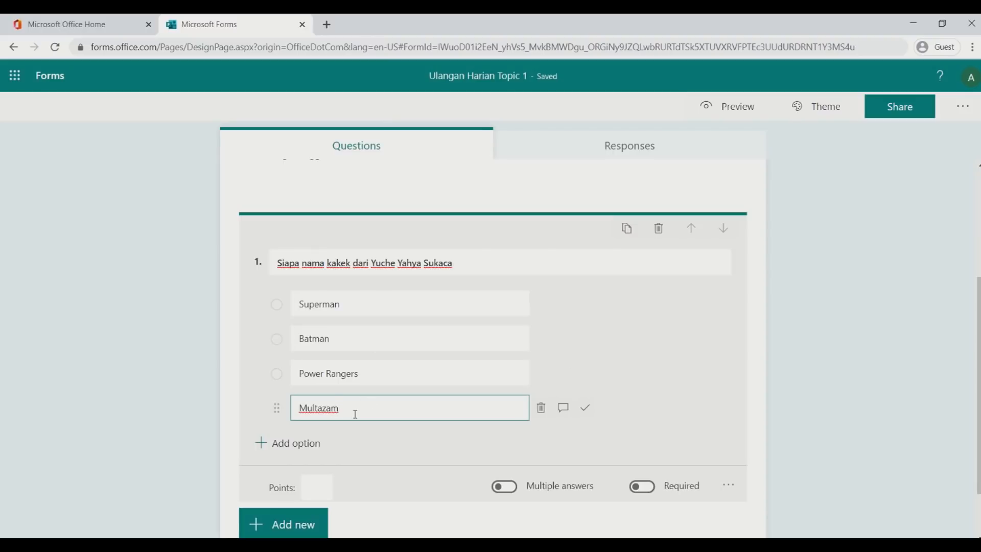
# Mark the fourth option correct and give it the feedback 'Woww.. keren!!'
pyautogui.click(585, 410)
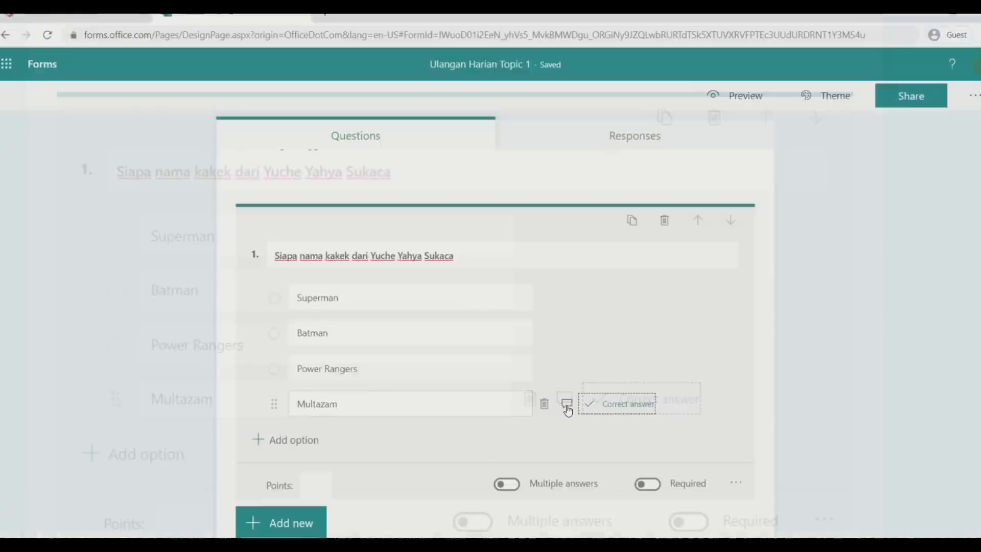
pyautogui.click(565, 401)
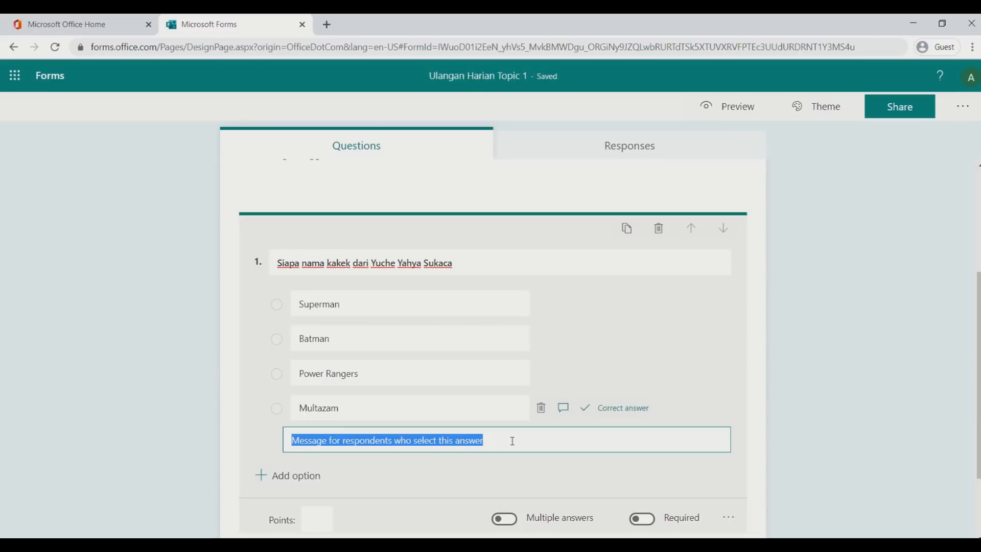
pyautogui.write('Woww.. keren')
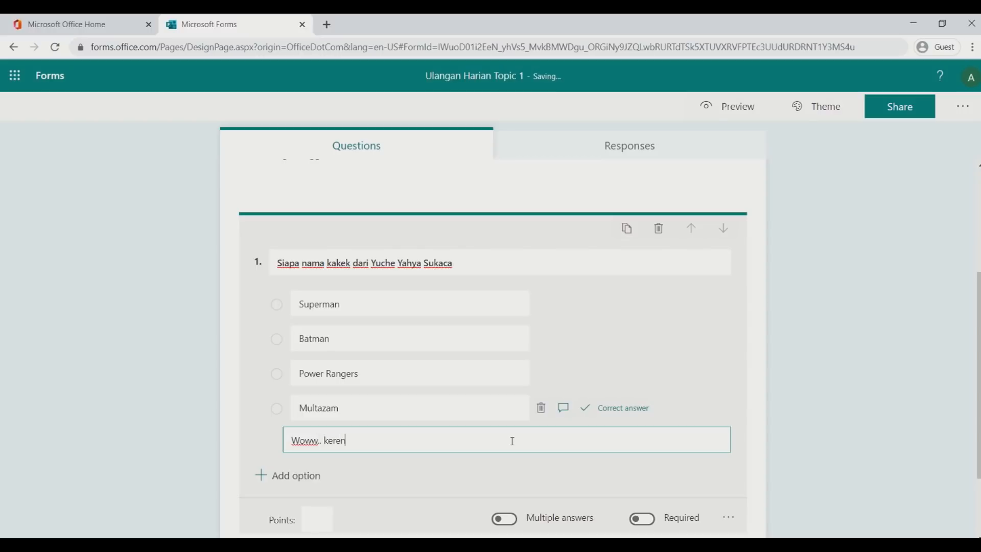
pyautogui.write('!!')
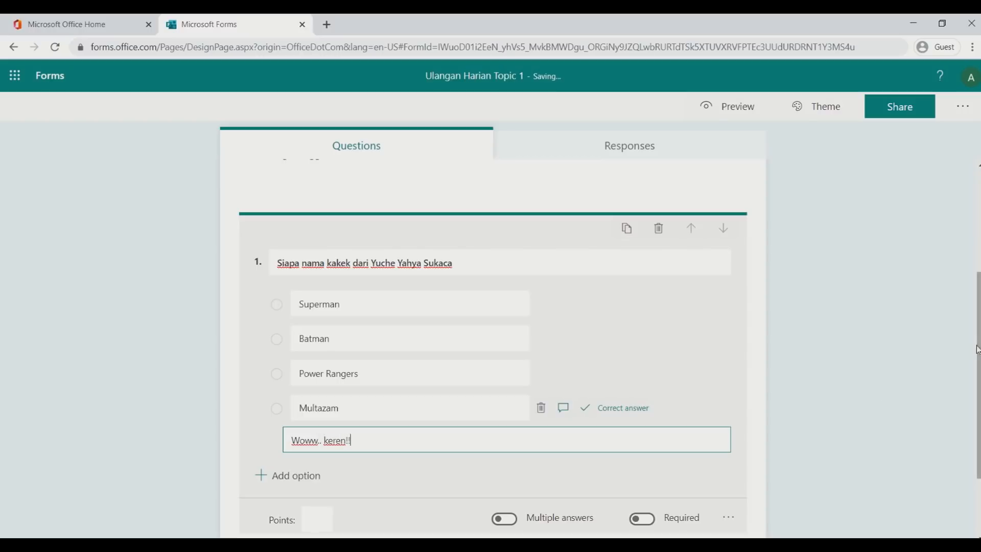
pyautogui.click(863, 357)
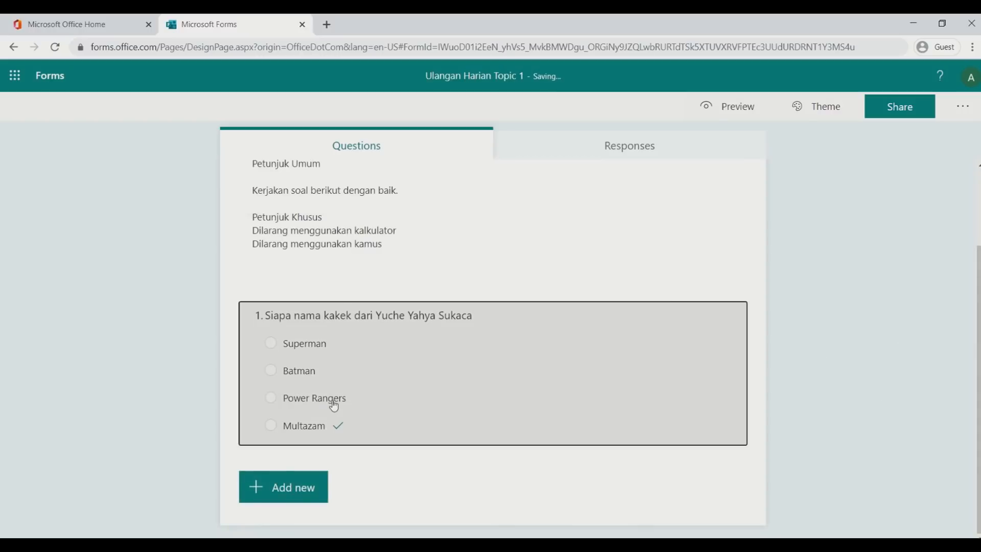
# Give the Power Rangers option the feedback 'waduh, belajar lagi yah..'
pyautogui.click(334, 401)
pyautogui.click(564, 332)
pyautogui.write('wad')
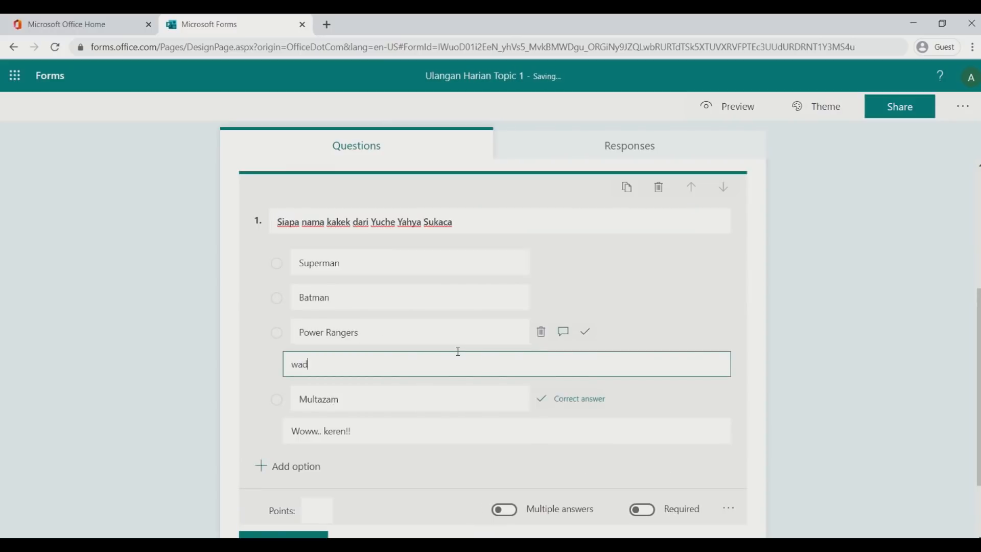
pyautogui.write('uh, belajar lagi yah.')
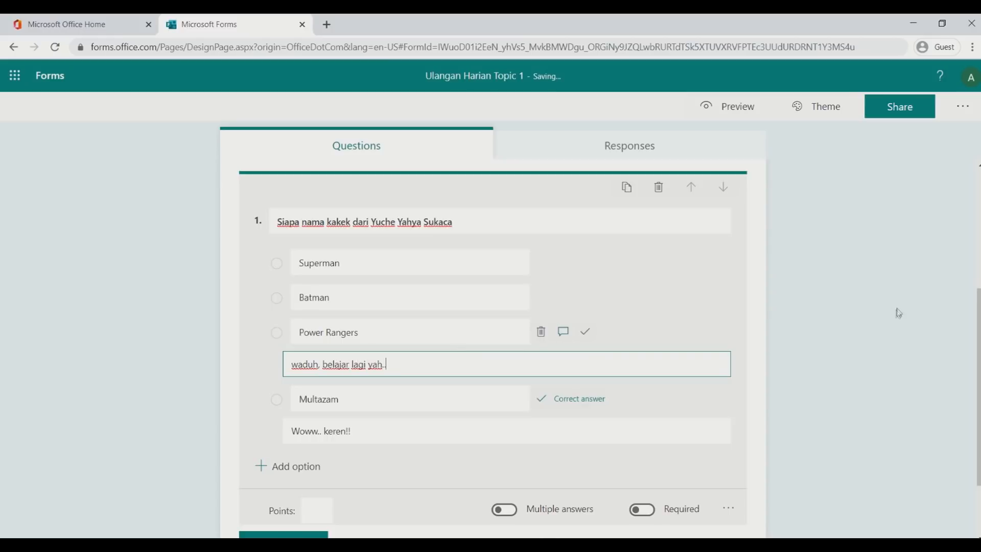
pyautogui.click(855, 304)
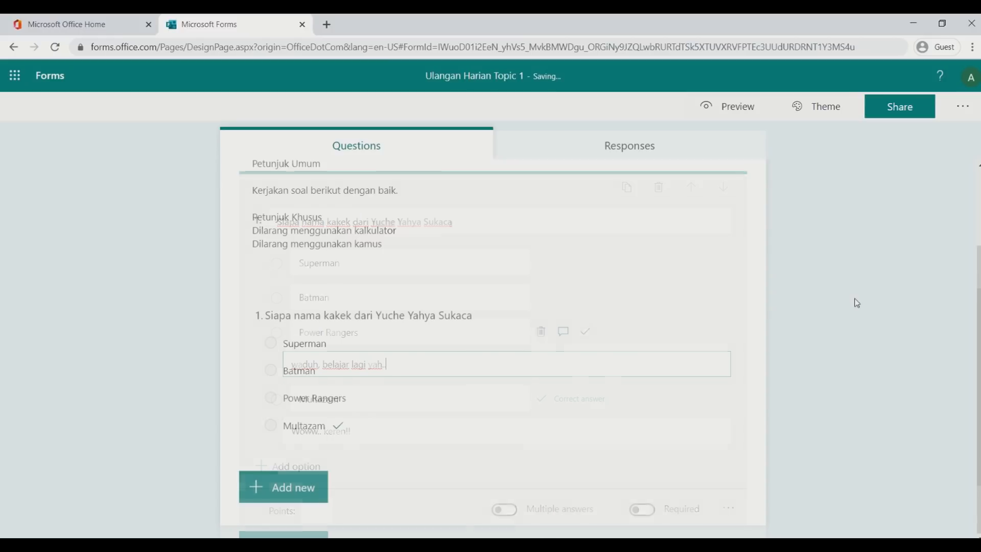
pyautogui.click(427, 389)
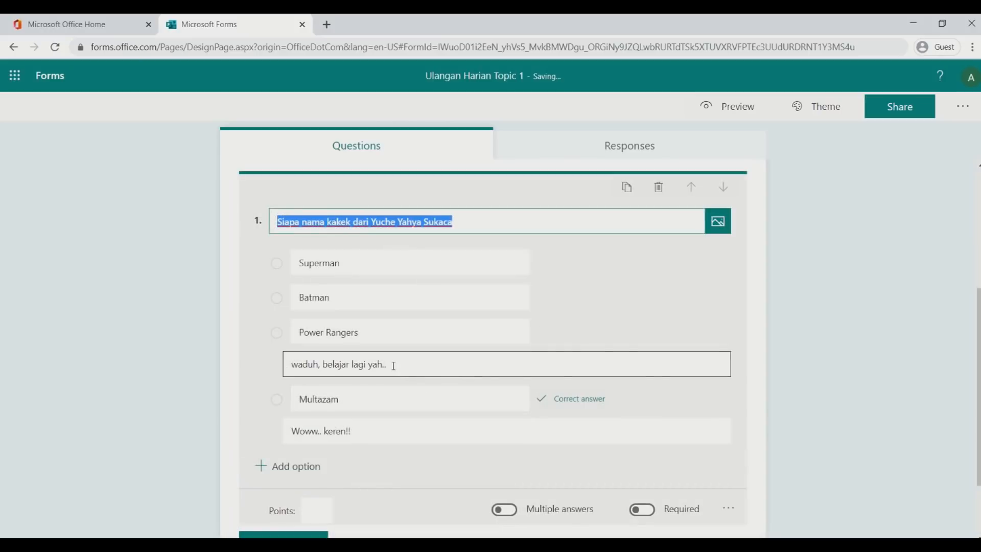
pyautogui.click(439, 363)
pyautogui.hotkey('ctrl', 'c')
# Paste the same 'waduh, belajar lagi yah..' feedback onto the Batman and Superman options
pyautogui.click(458, 305)
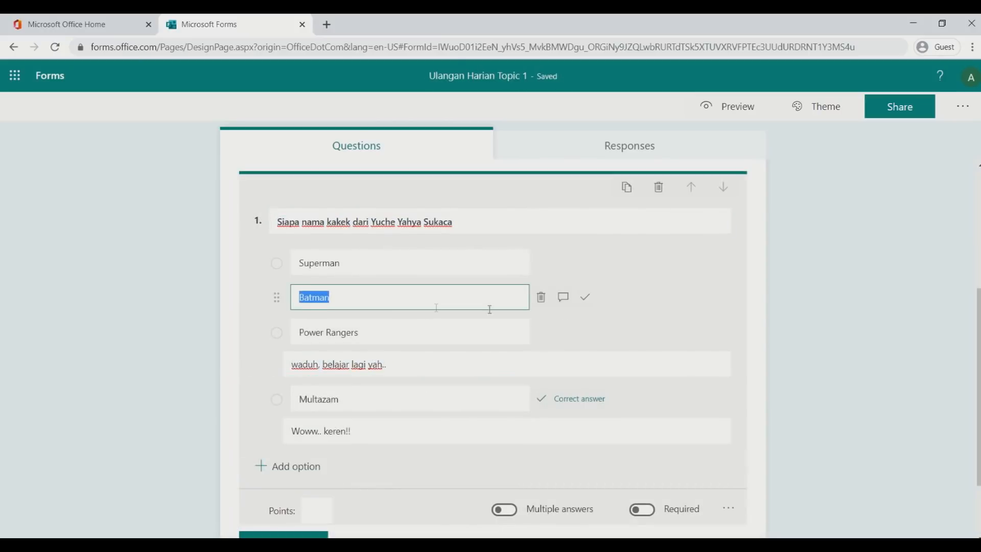
pyautogui.click(563, 297)
pyautogui.hotkey('ctrl', 'v')
pyautogui.click(450, 263)
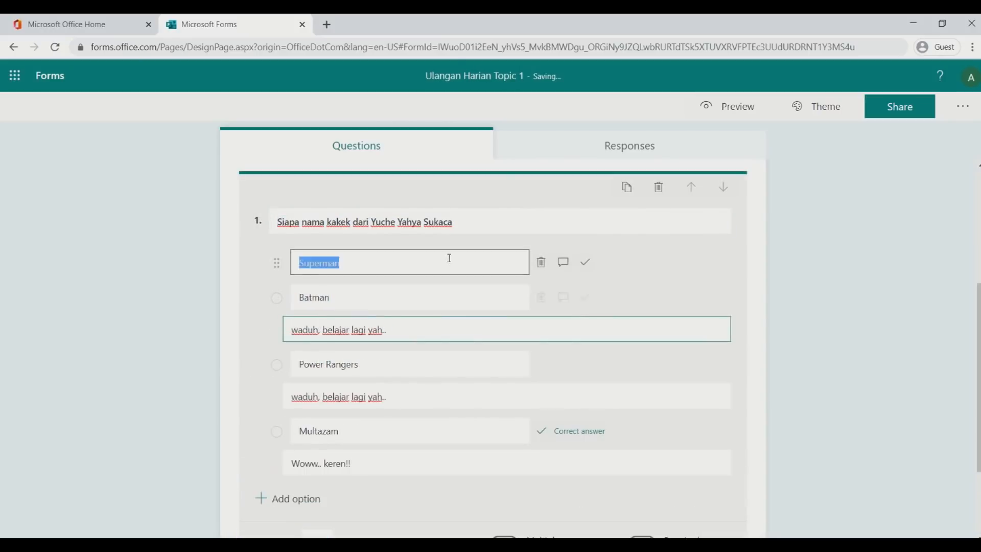
pyautogui.click(563, 262)
pyautogui.hotkey('ctrl', 'v')
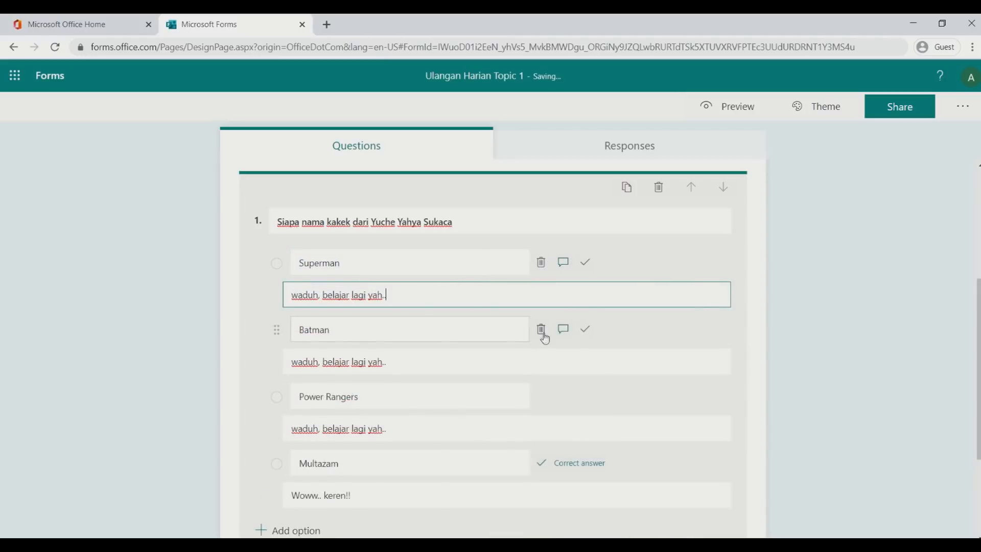
pyautogui.click(447, 330)
pyautogui.scroll(-2, 447, 325)
pyautogui.scroll(-1, 447, 325)
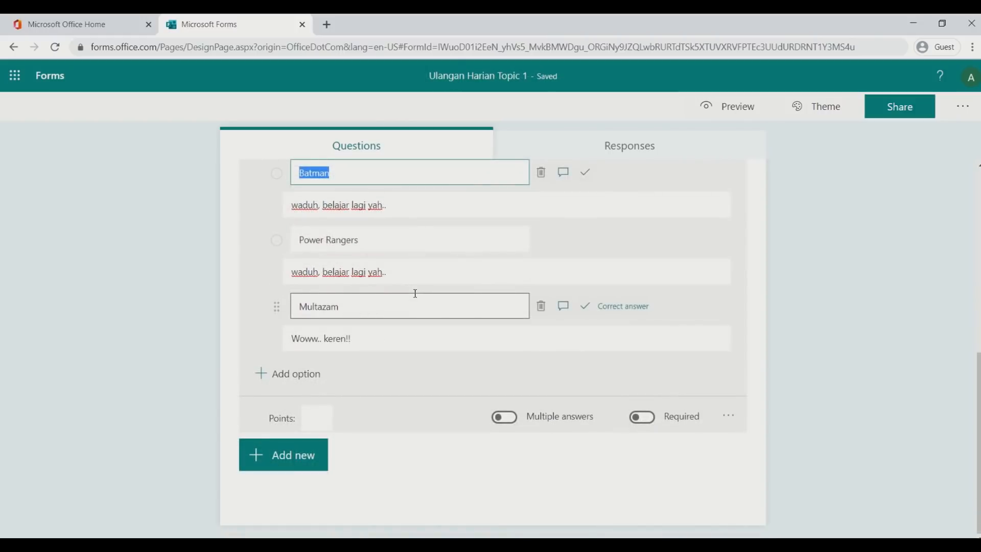
pyautogui.scroll(3, 388, 276)
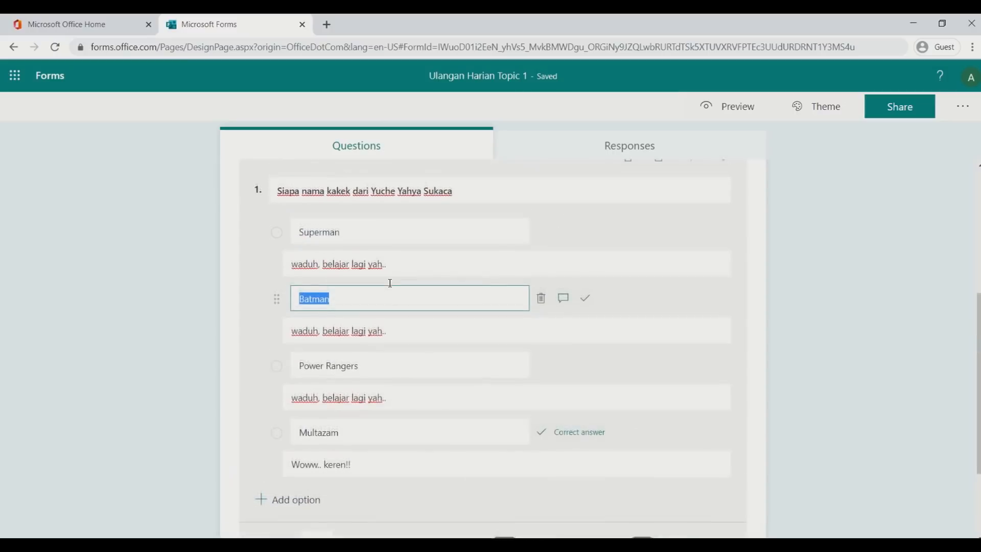
pyautogui.scroll(-3, 366, 255)
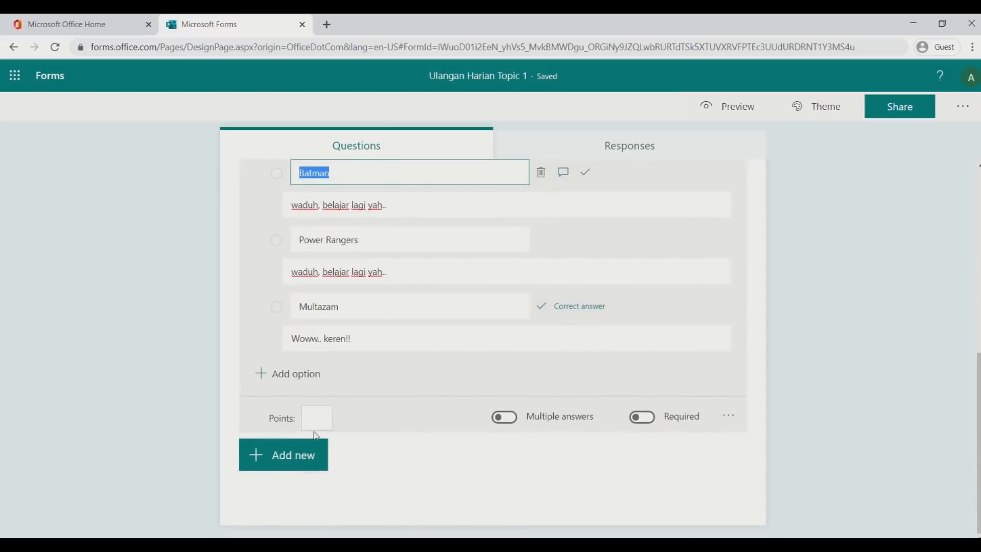
# Enter 10 in question 1's Points box
pyautogui.click(318, 418)
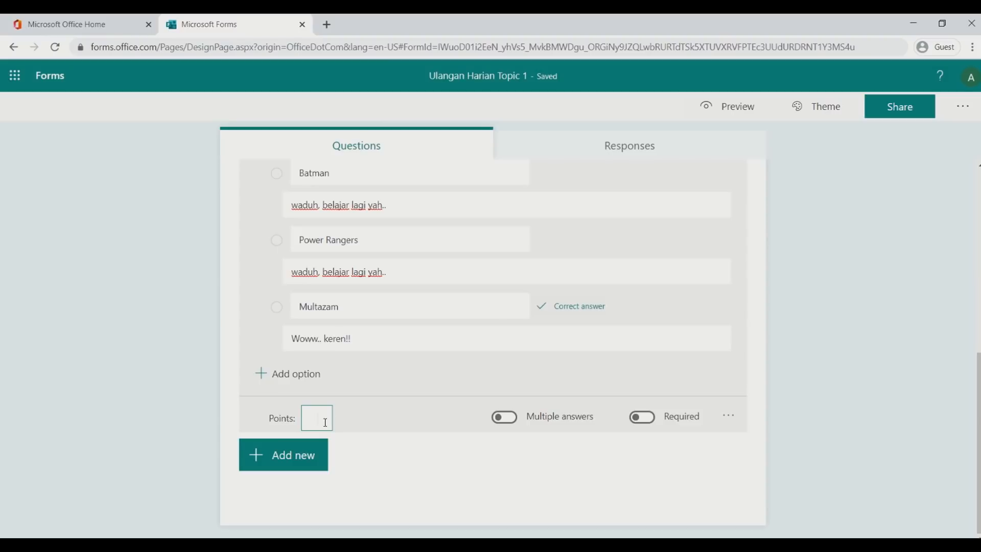
pyautogui.write('10')
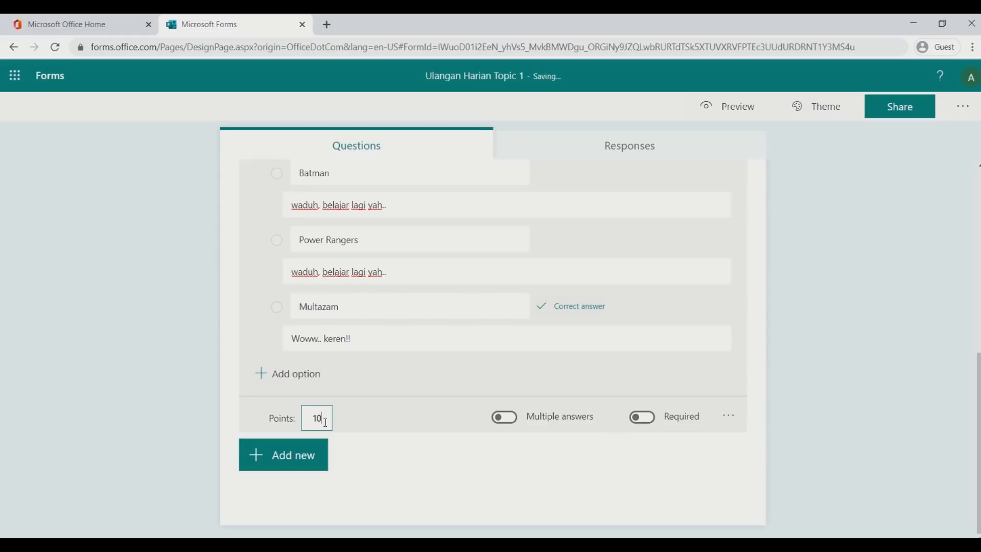
pyautogui.scroll(1, 797, 273)
pyautogui.scroll(-1, 797, 272)
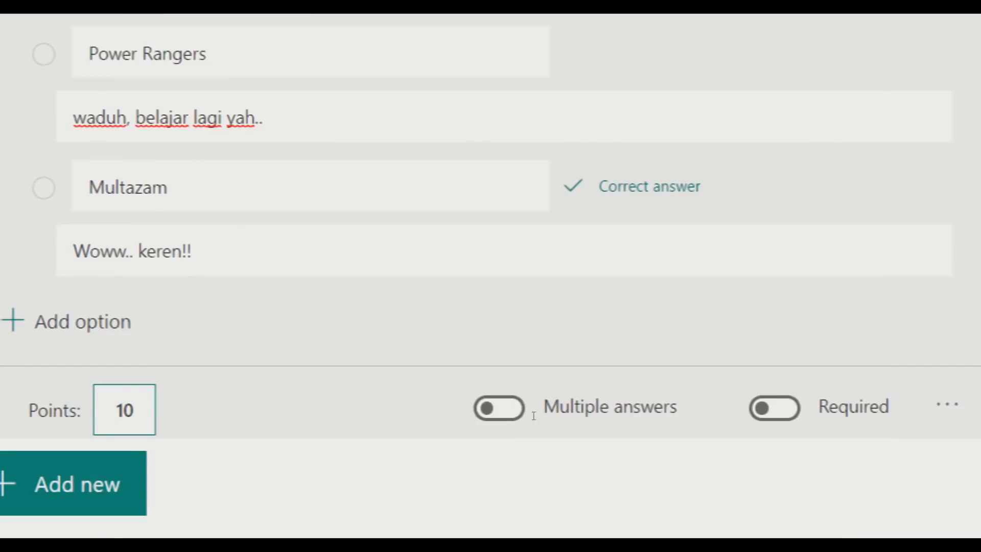
pyautogui.click(515, 417)
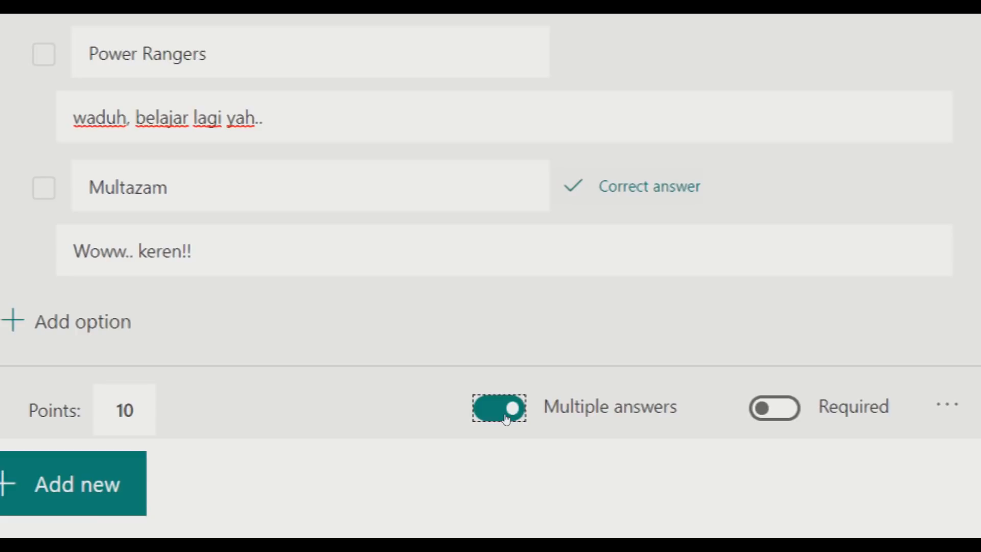
pyautogui.click(506, 419)
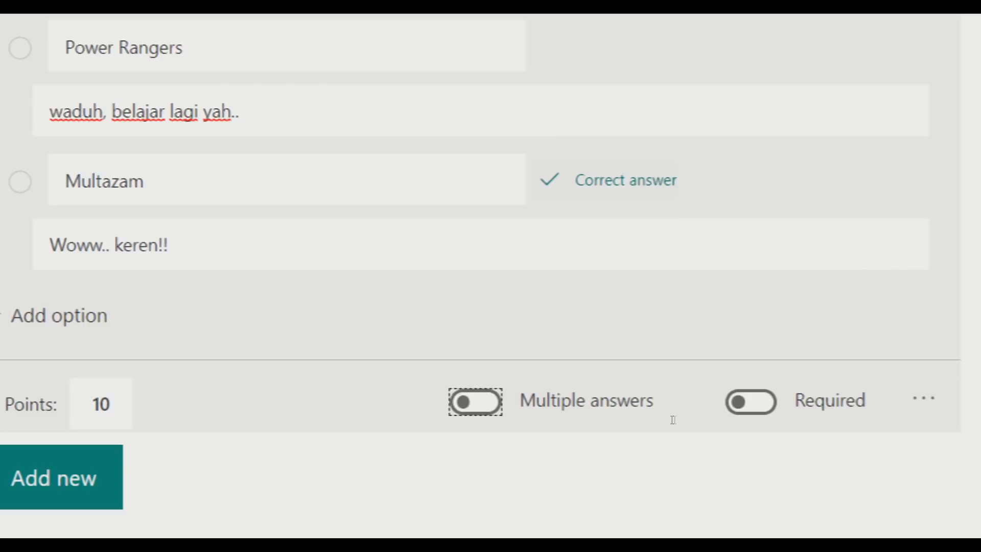
pyautogui.press('Tab')
pyautogui.press('space')
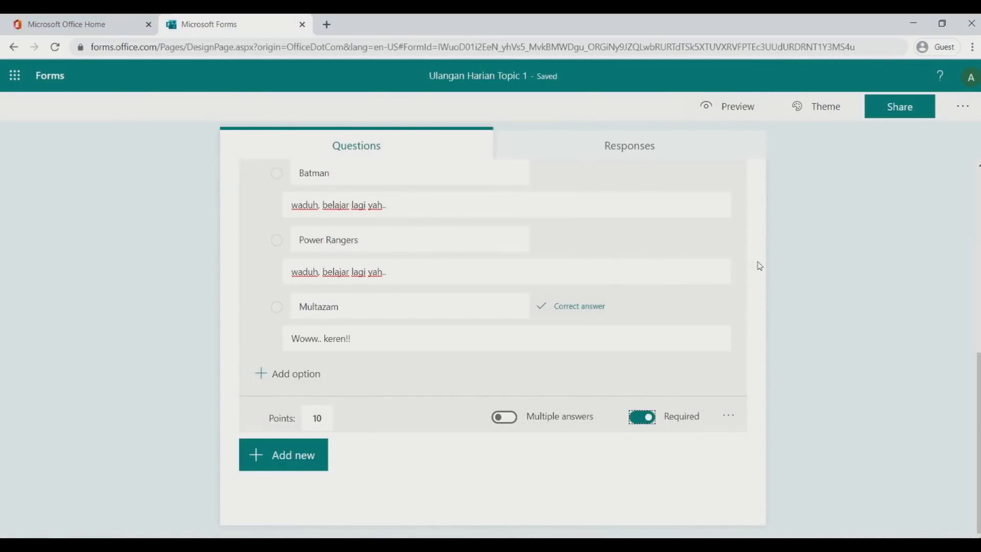
pyautogui.scroll(1, 761, 263)
pyautogui.scroll(2, 766, 266)
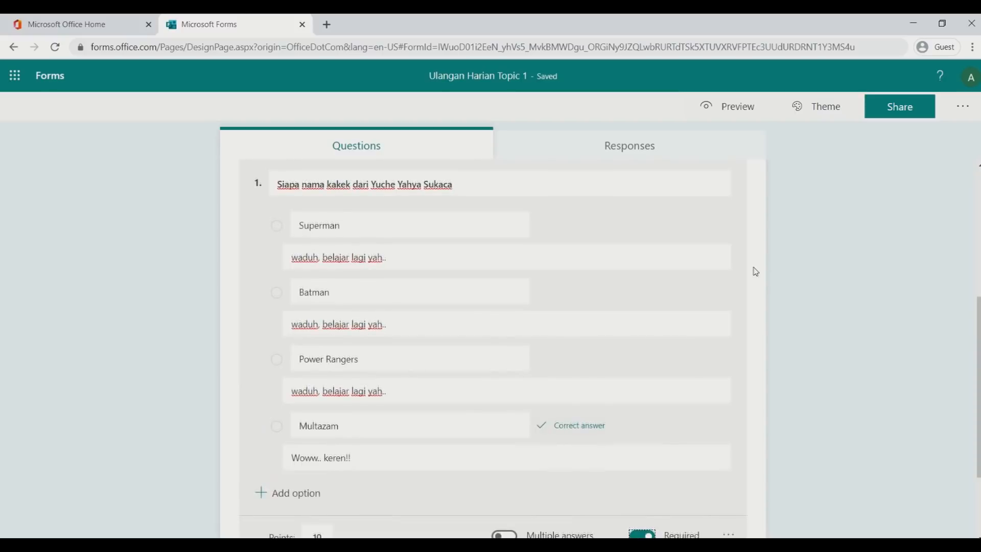
pyautogui.scroll(-3, 758, 272)
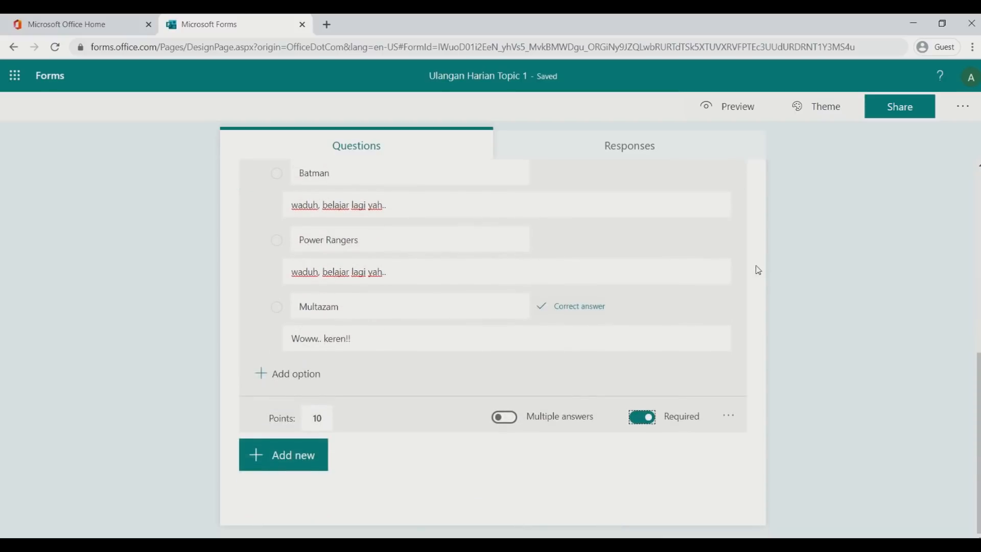
pyautogui.click(647, 418)
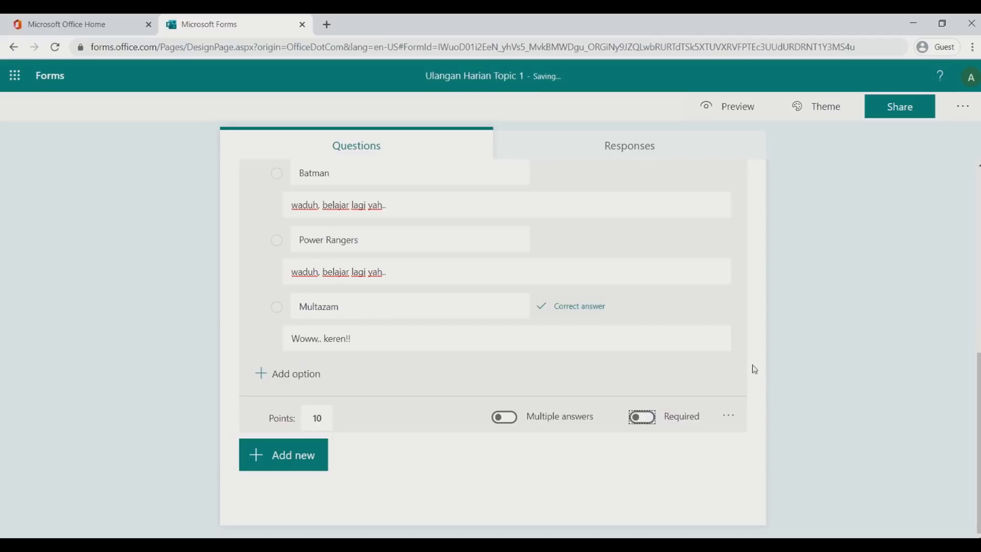
pyautogui.scroll(3, 789, 299)
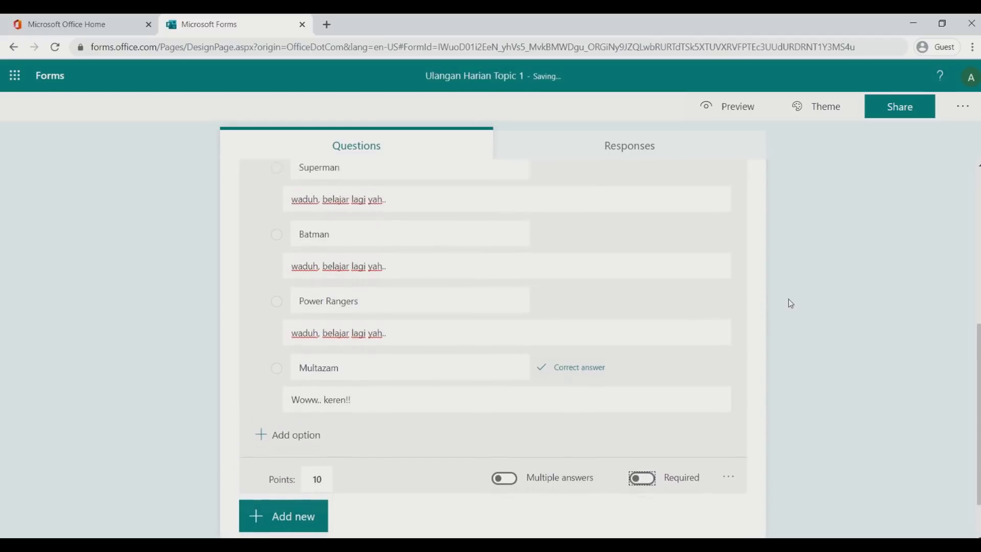
pyautogui.scroll(-3, 787, 297)
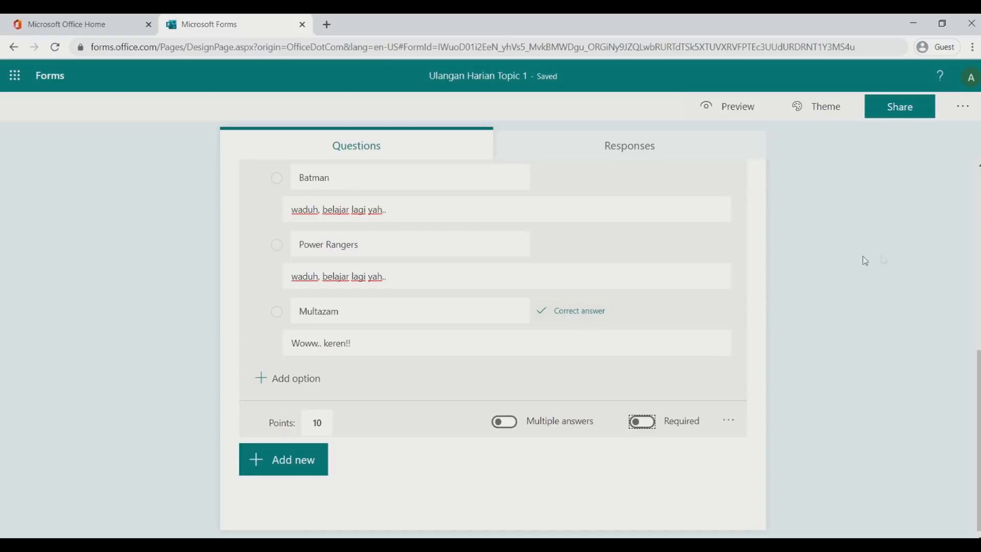
pyautogui.scroll(3, 864, 259)
pyautogui.scroll(-2, 891, 252)
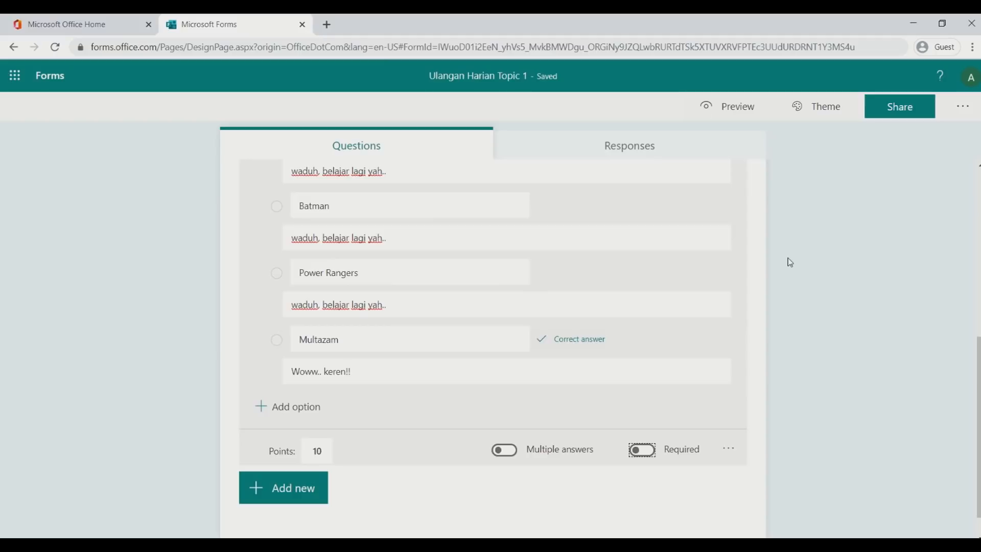
pyautogui.scroll(2, 790, 262)
pyautogui.scroll(-3, 788, 261)
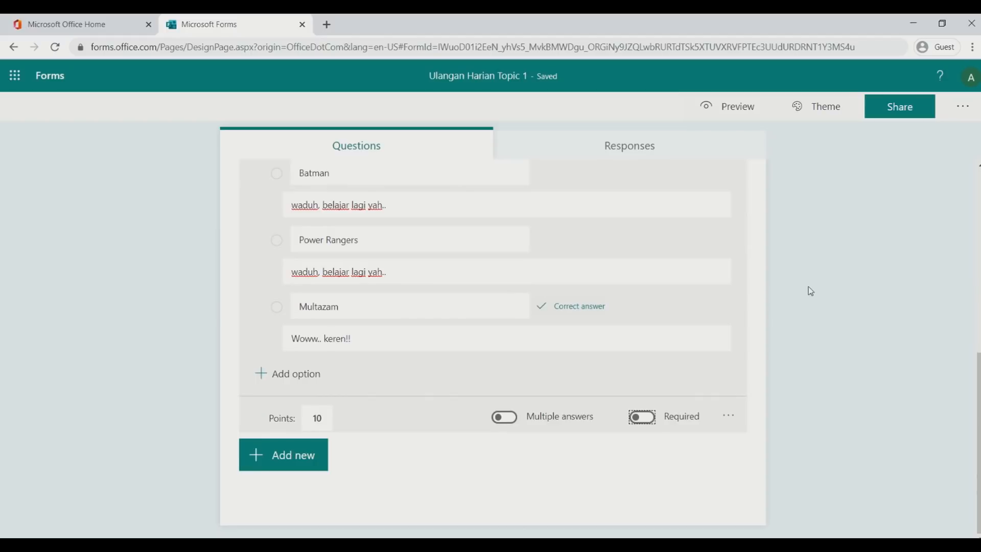
pyautogui.scroll(5, 810, 290)
pyautogui.scroll(-4, 810, 287)
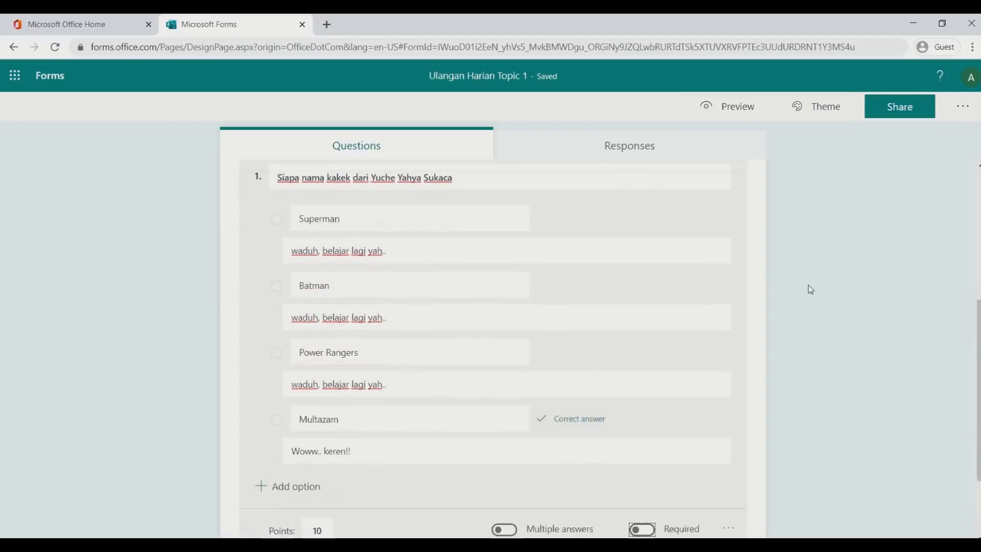
# Open question 1's more-settings menu to present its choices as a drop-down list
pyautogui.scroll(-1, 810, 288)
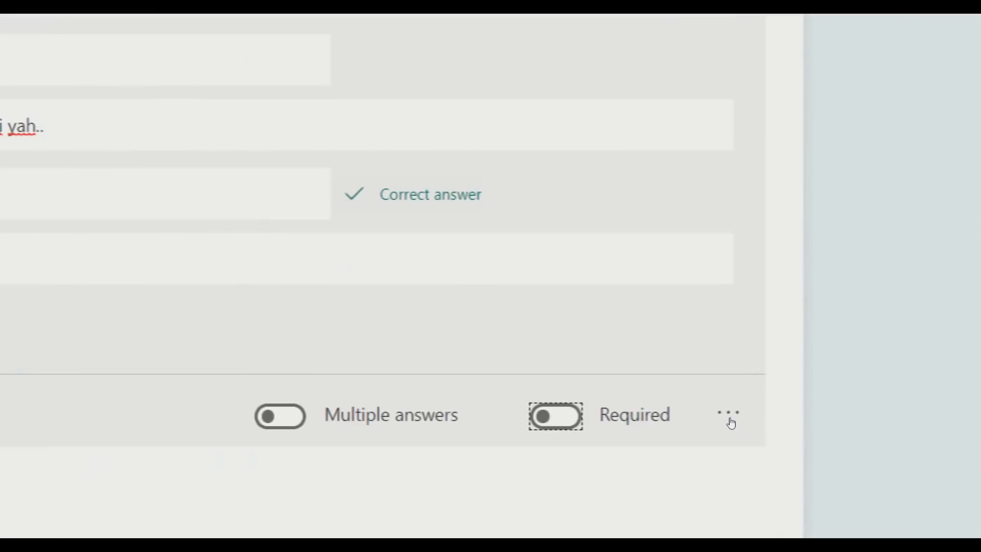
pyautogui.click(729, 415)
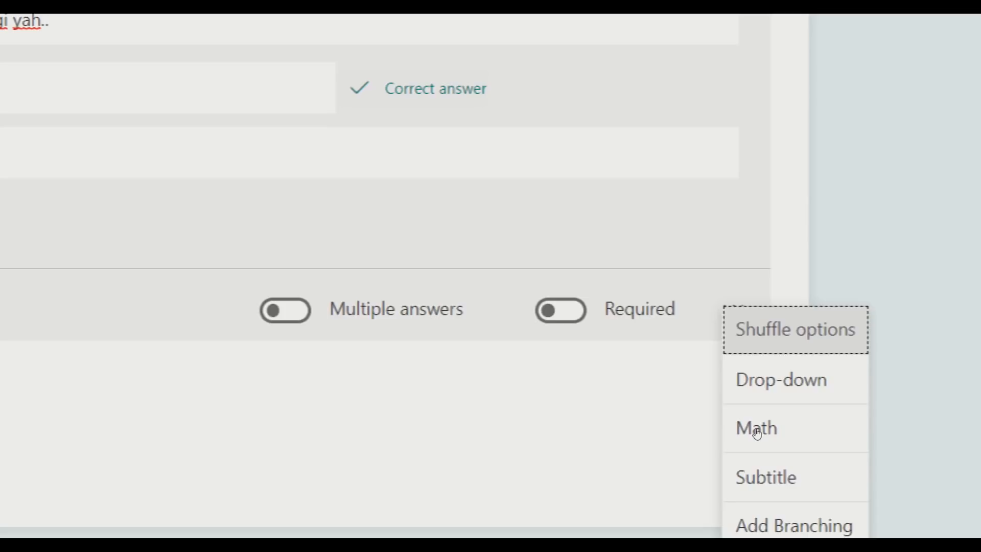
pyautogui.click(757, 432)
pyautogui.click(733, 308)
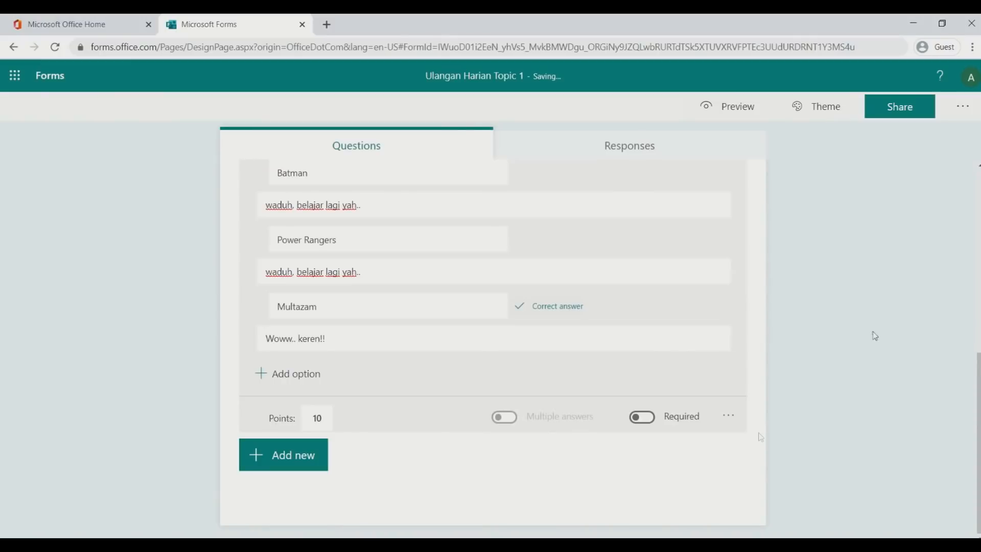
pyautogui.click(731, 112)
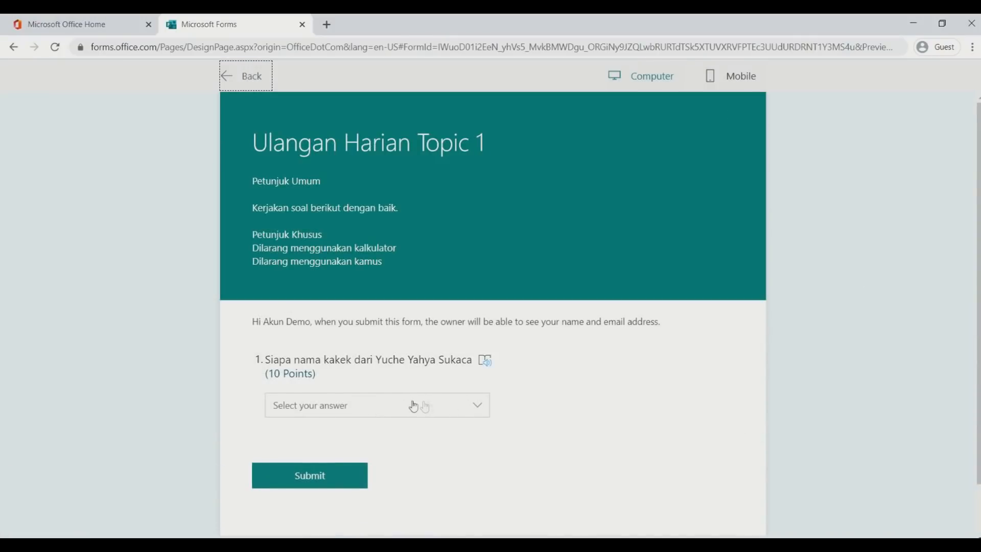
pyautogui.click(449, 408)
pyautogui.click(449, 408)
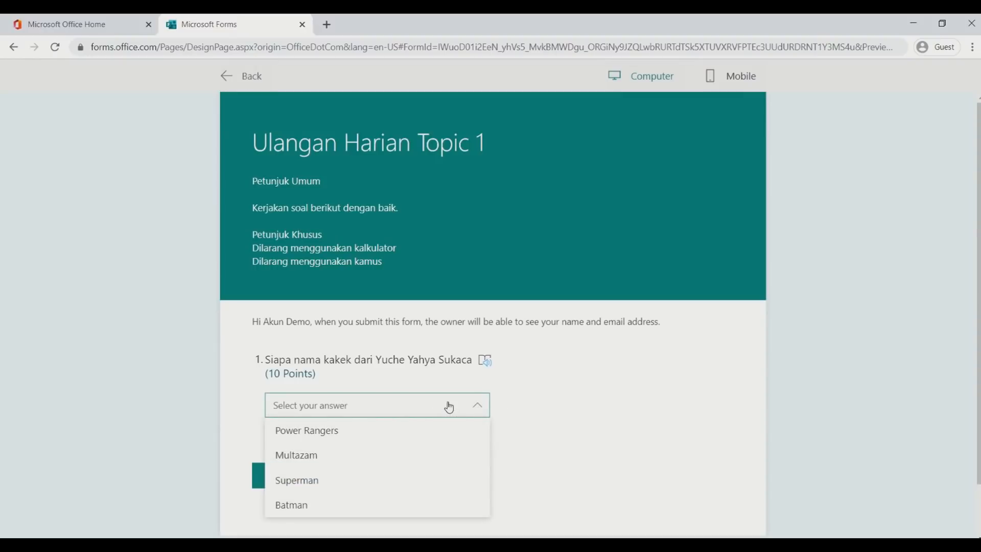
pyautogui.click(449, 407)
pyautogui.click(449, 407)
pyautogui.click(449, 407)
pyautogui.click(449, 408)
pyautogui.click(449, 407)
pyautogui.click(449, 407)
pyautogui.click(449, 407)
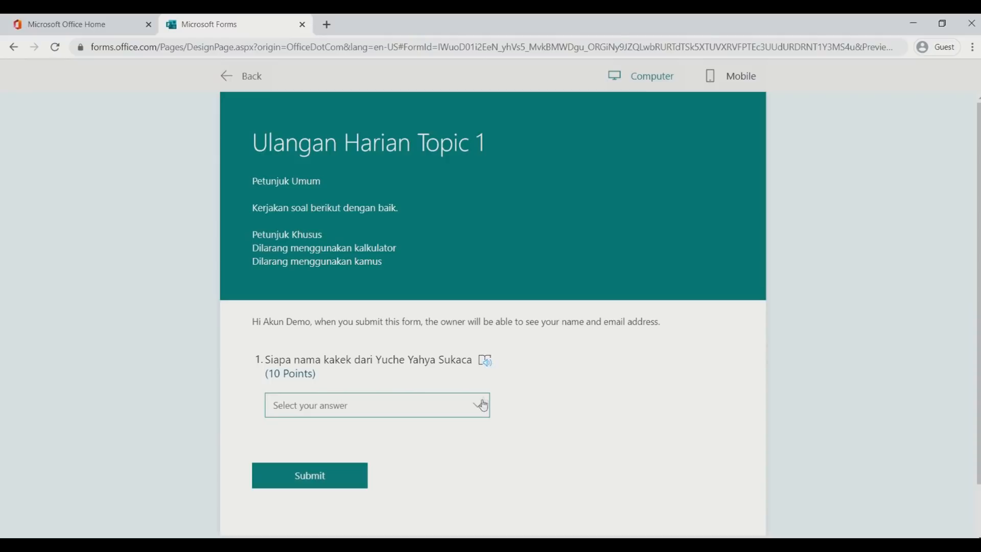
pyautogui.click(247, 81)
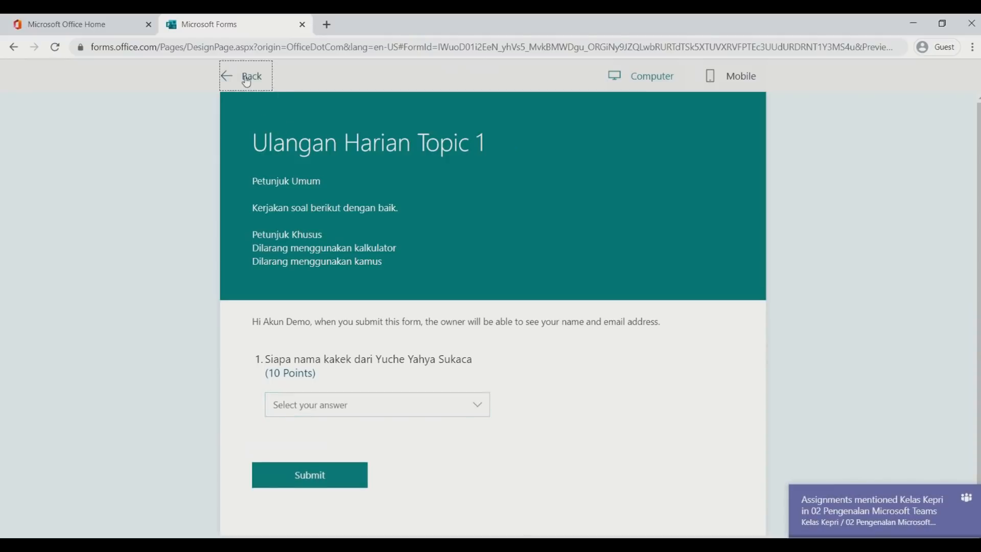
# Uncheck Drop-down for question 1 so its four choices appear as a plain option list
pyautogui.scroll(2, 800, 268)
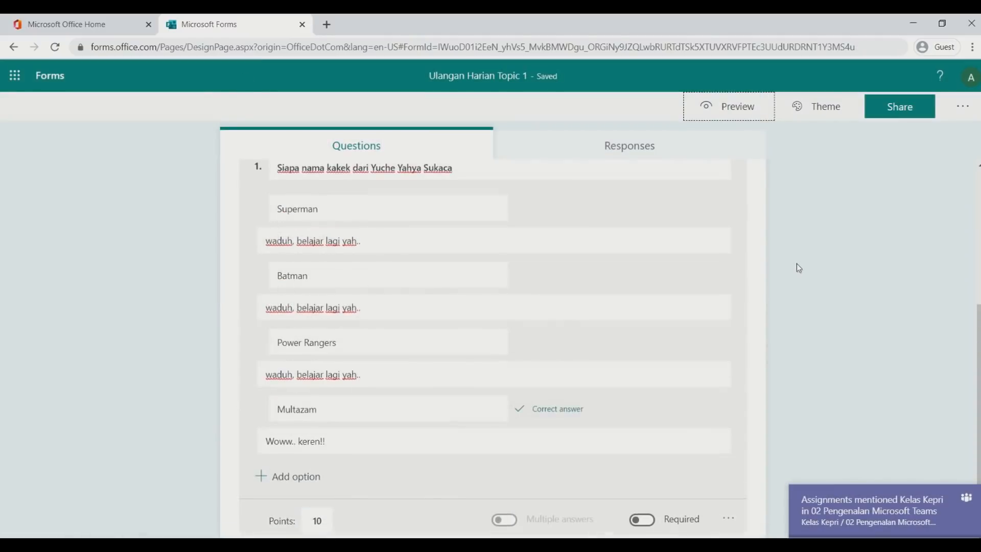
pyautogui.click(798, 264)
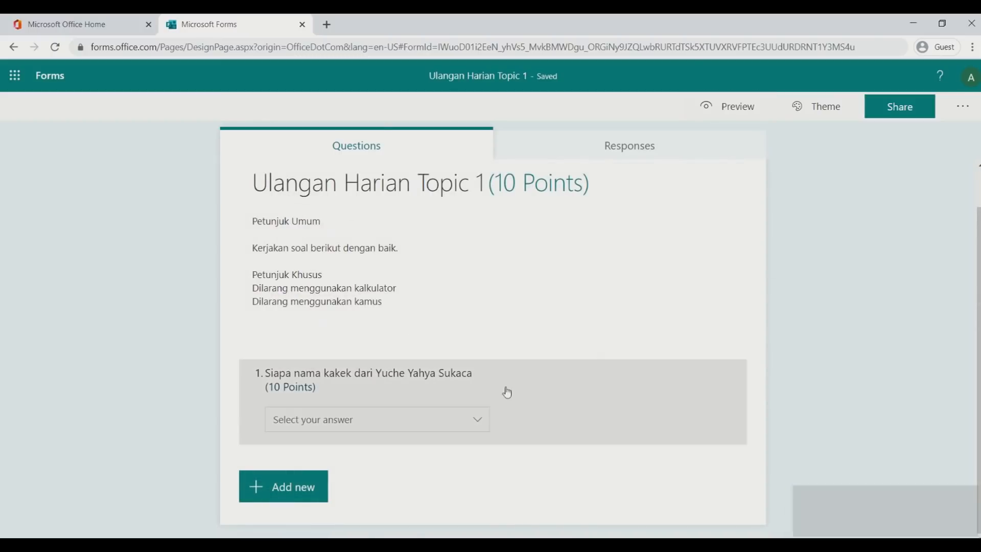
pyautogui.click(429, 427)
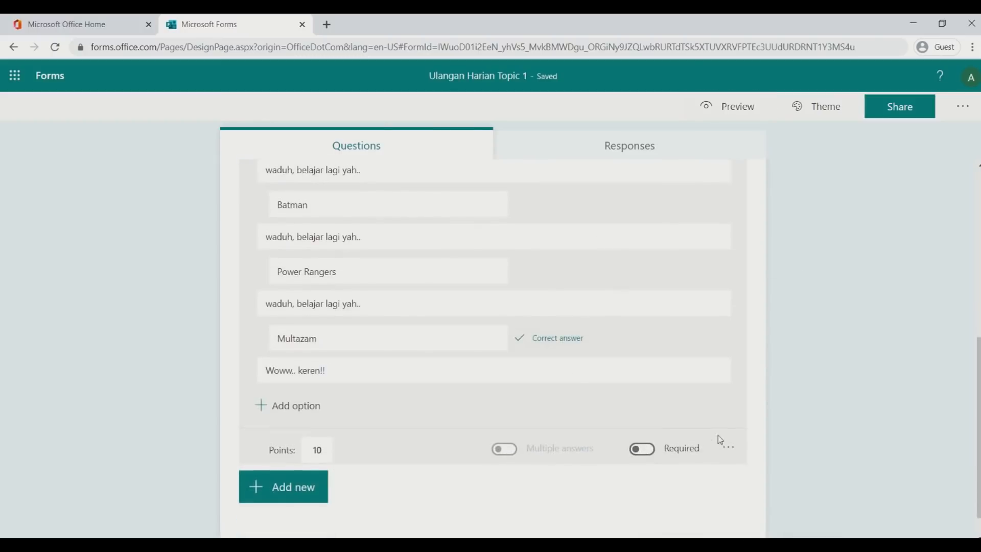
pyautogui.click(730, 450)
pyautogui.click(747, 456)
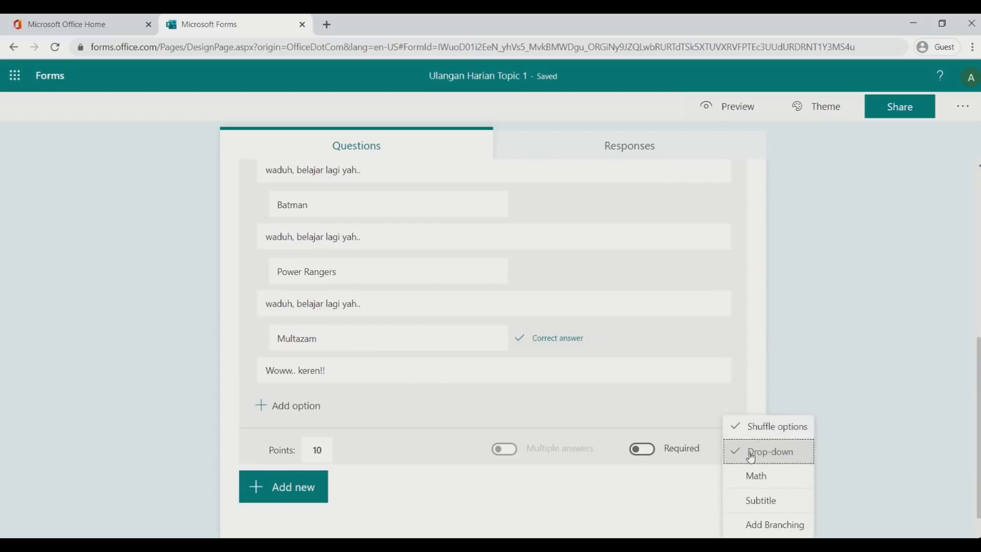
pyautogui.click(805, 355)
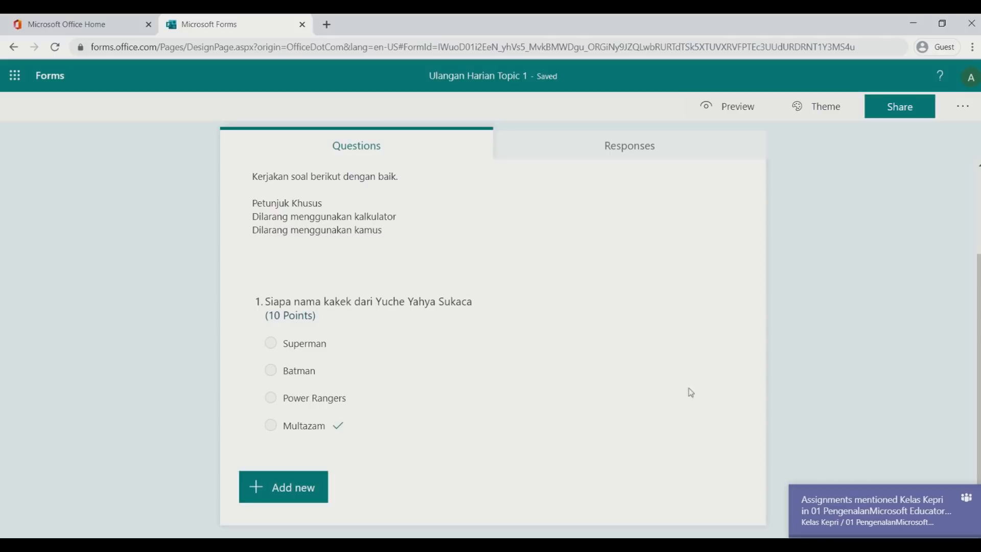
# Add a text-answer question 2 worth 10 points and dismiss the Branching tip
pyautogui.click(322, 489)
pyautogui.click(387, 491)
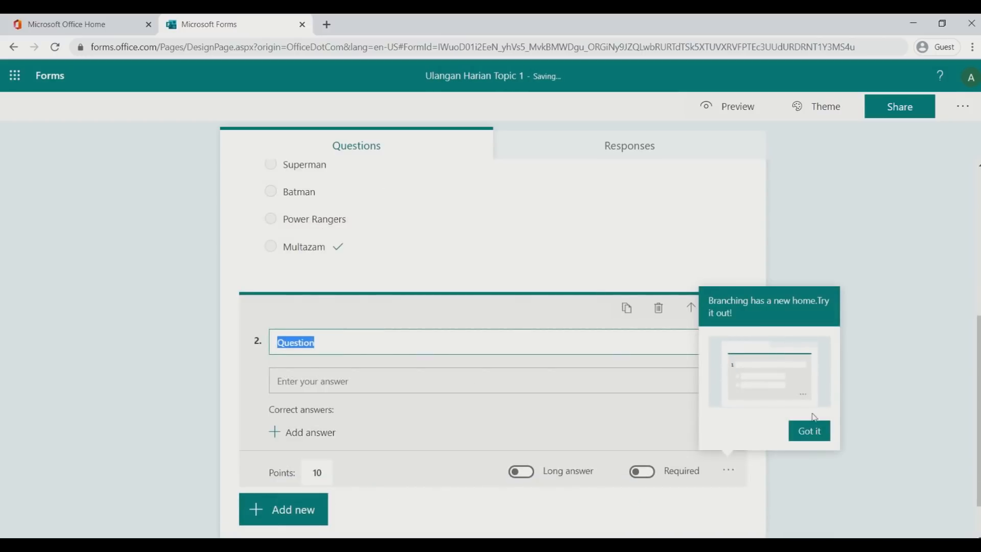
pyautogui.click(809, 431)
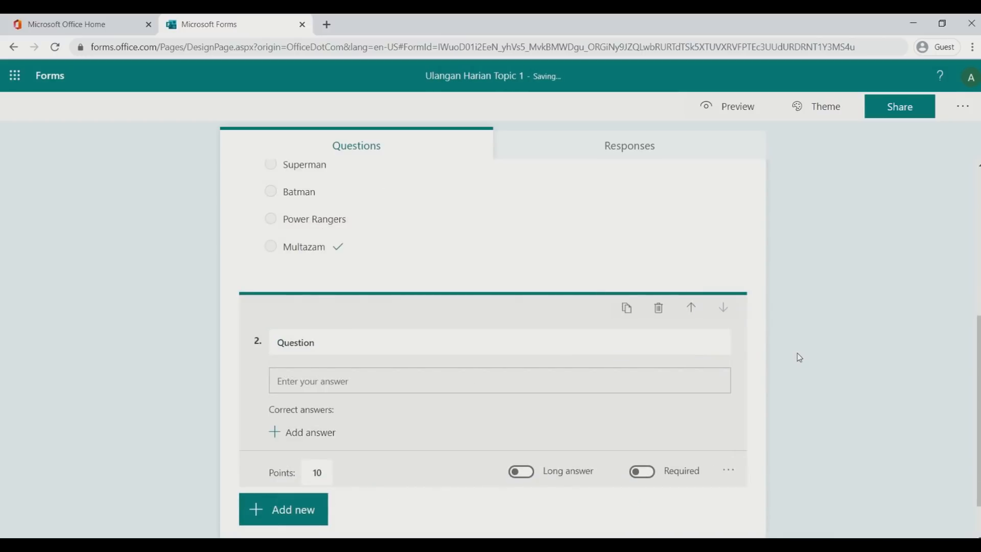
pyautogui.click(380, 333)
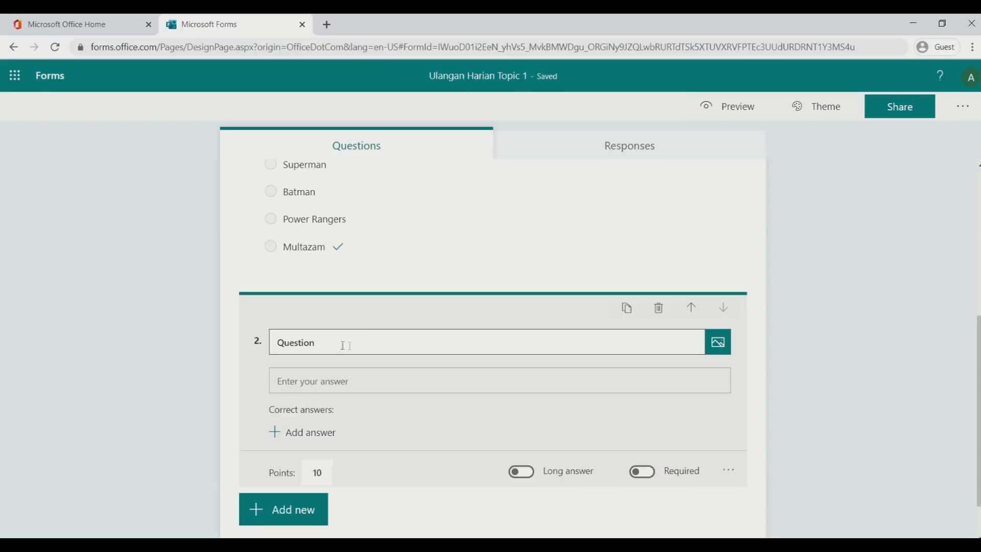
pyautogui.click(728, 474)
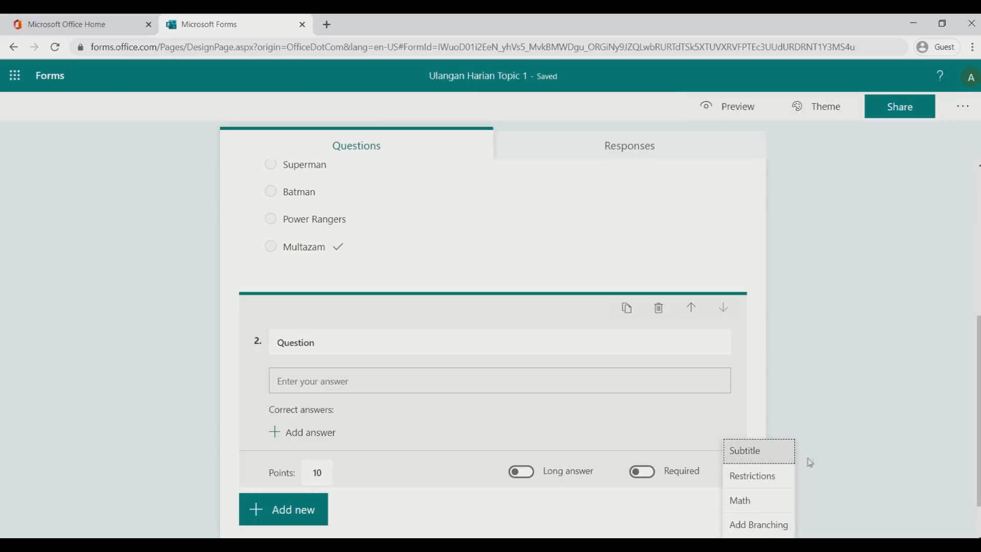
# Turn on Math for question 2 and retitle it 'Jawab pertanyaan berikut'
pyautogui.scroll(-1, 813, 457)
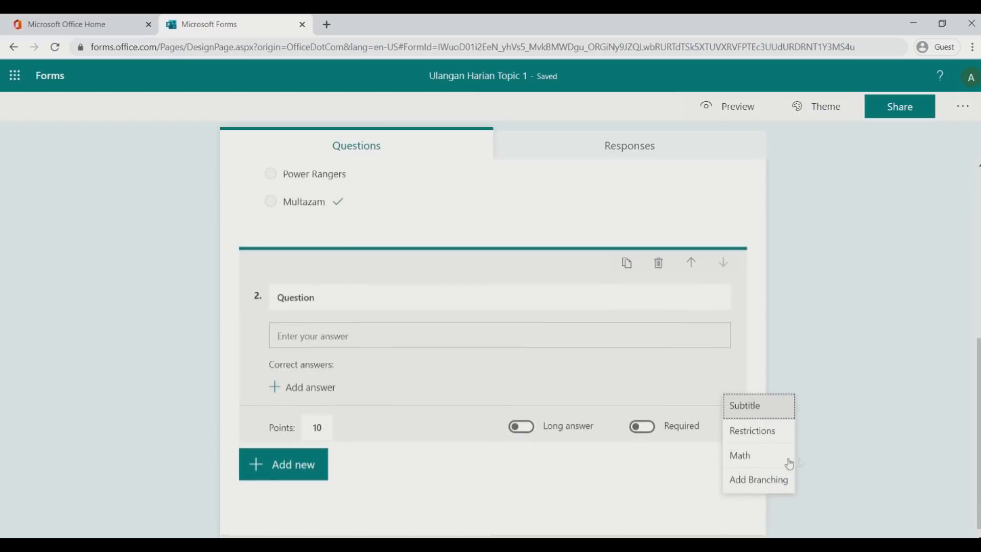
pyautogui.click(759, 456)
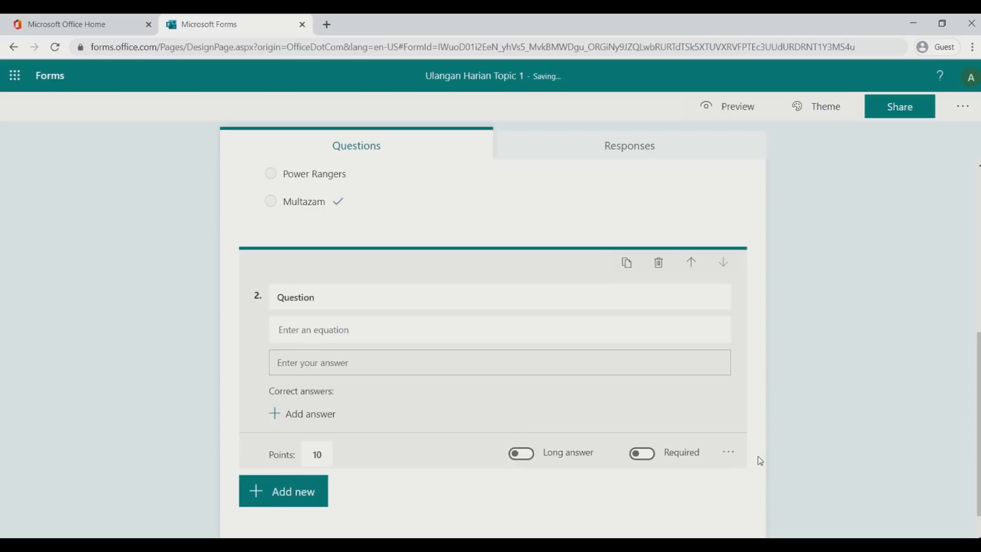
pyautogui.click(385, 302)
pyautogui.press('BackSpace')
pyautogui.press('BackSpace')
pyautogui.press('BackSpace')
pyautogui.press('BackSpace')
pyautogui.press('BackSpace')
pyautogui.press('BackSpace')
pyautogui.press('BackSpace')
pyautogui.press('BackSpace')
pyautogui.write('Jawab pertanyaan ')
pyautogui.write('beirkut')
pyautogui.press('BackSpace')
pyautogui.press('BackSpace')
pyautogui.press('BackSpace')
pyautogui.press('BackSpace')
pyautogui.write('rikut')
# Enter the equation x²+√36=.... beneath the title and confirm it
pyautogui.click(400, 336)
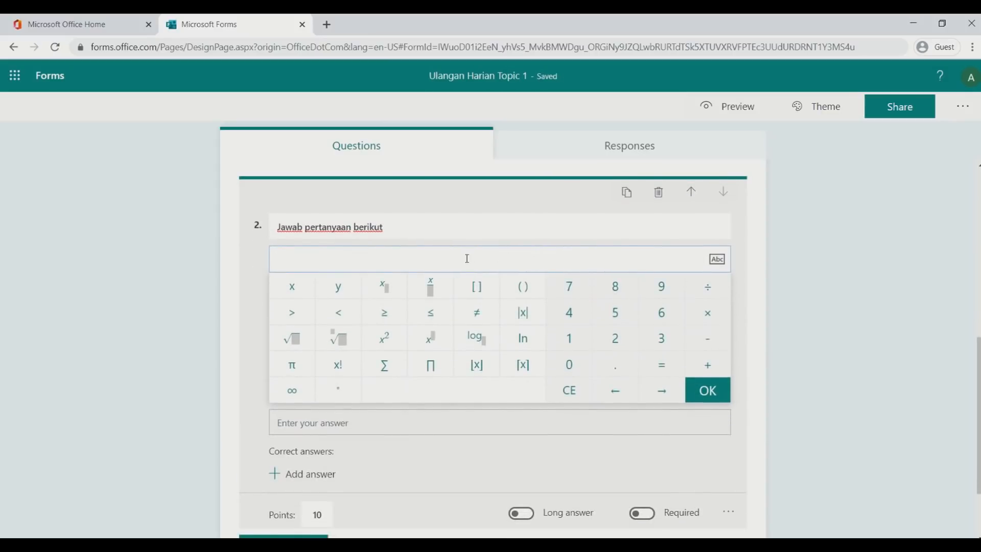
pyautogui.click(387, 339)
pyautogui.press('BackSpace')
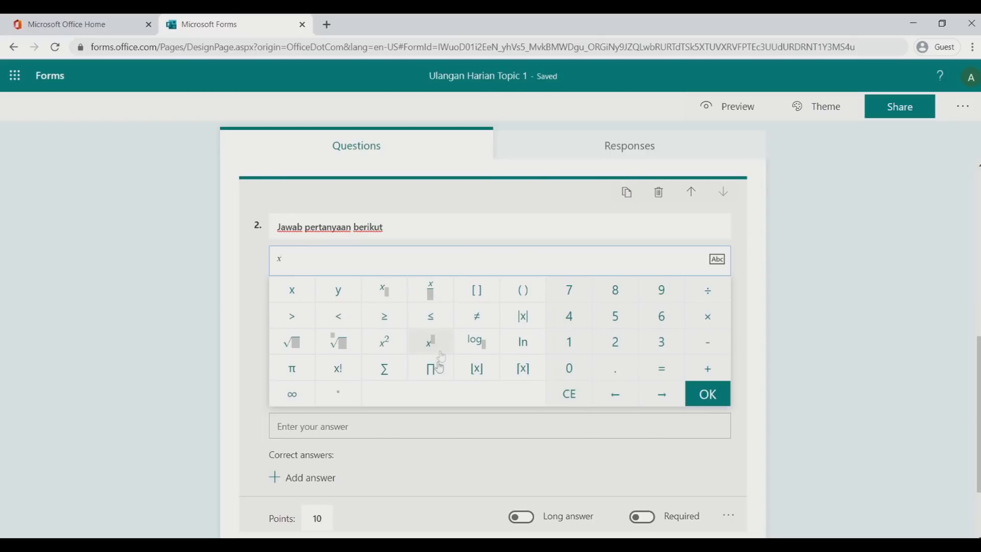
pyautogui.click(402, 352)
pyautogui.write('+')
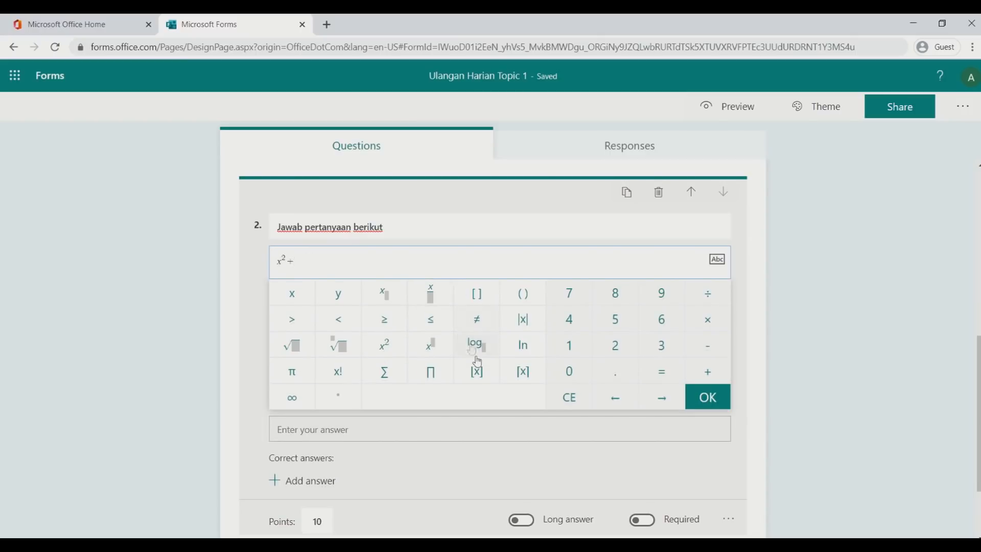
pyautogui.click(287, 348)
pyautogui.write('36')
pyautogui.press('Right')
pyautogui.write('=')
pyautogui.press('Right')
pyautogui.write('..')
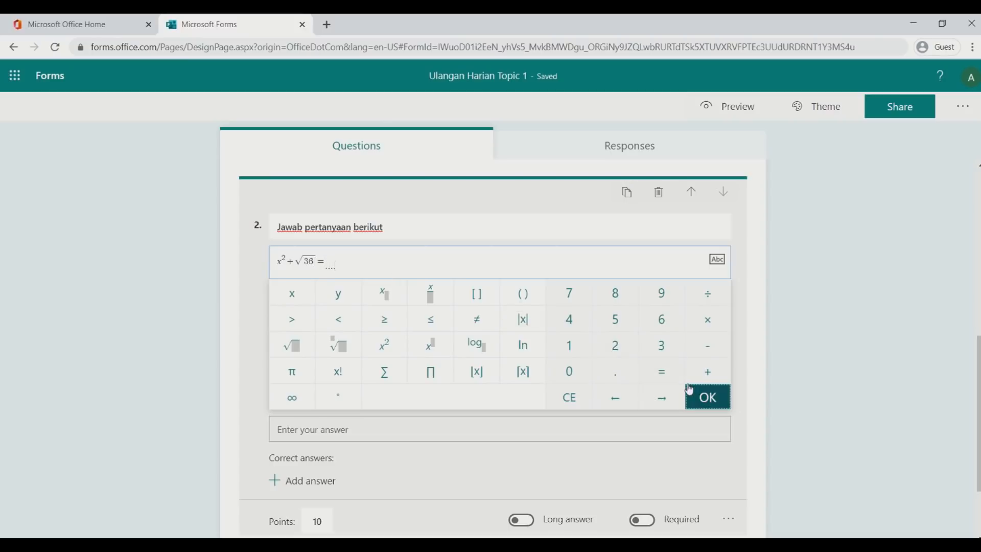
pyautogui.click(707, 396)
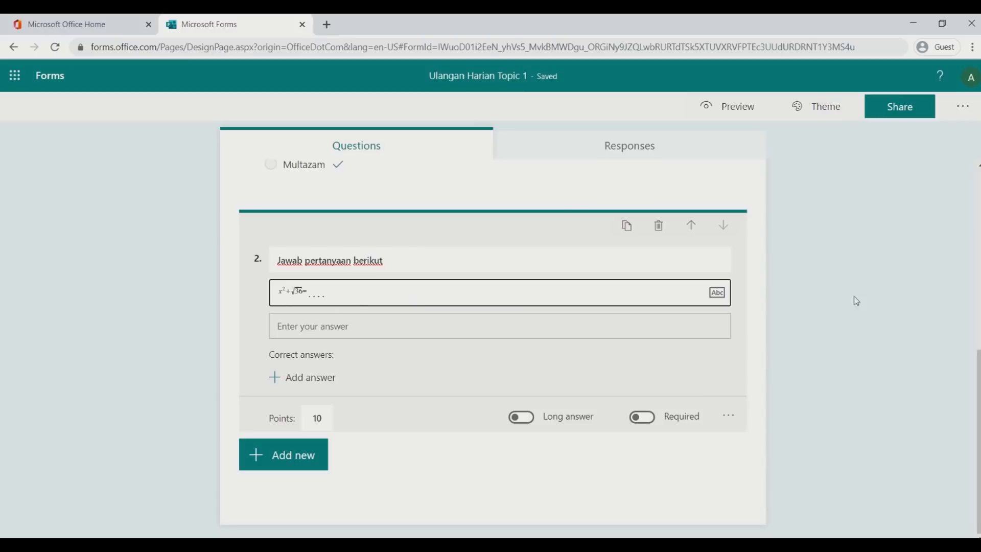
# Add 56 as question 2's correct answer using the math keypad
pyautogui.click(841, 299)
pyautogui.click(353, 383)
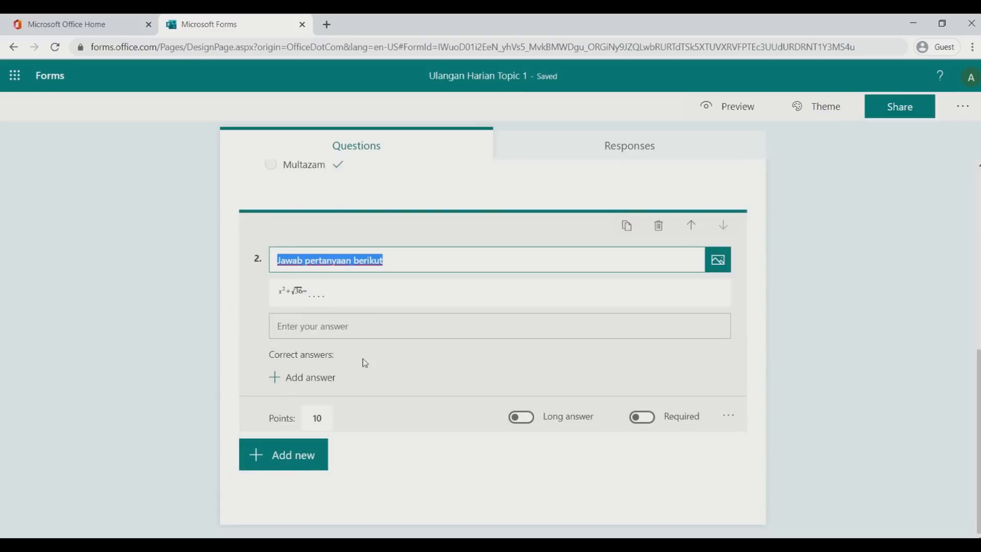
pyautogui.click(346, 328)
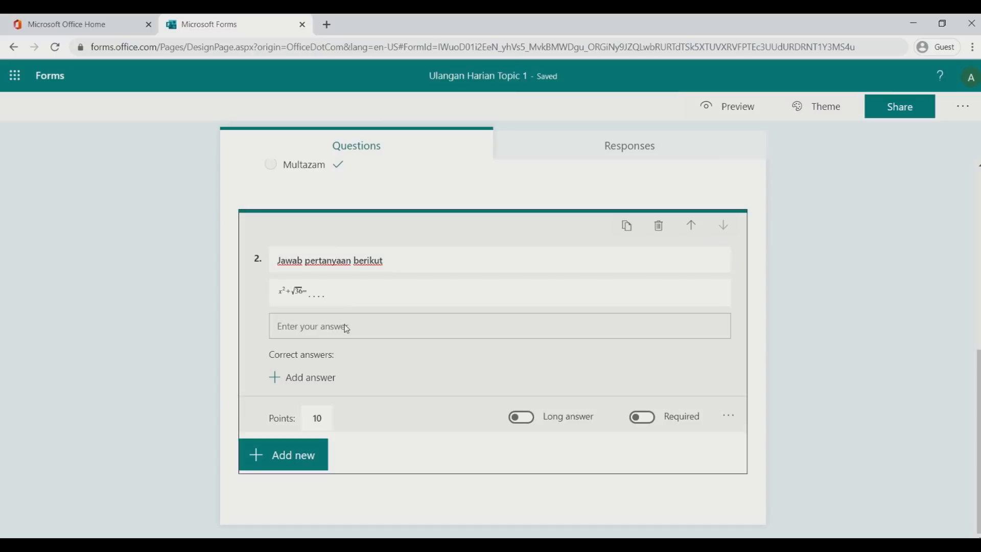
pyautogui.click(309, 378)
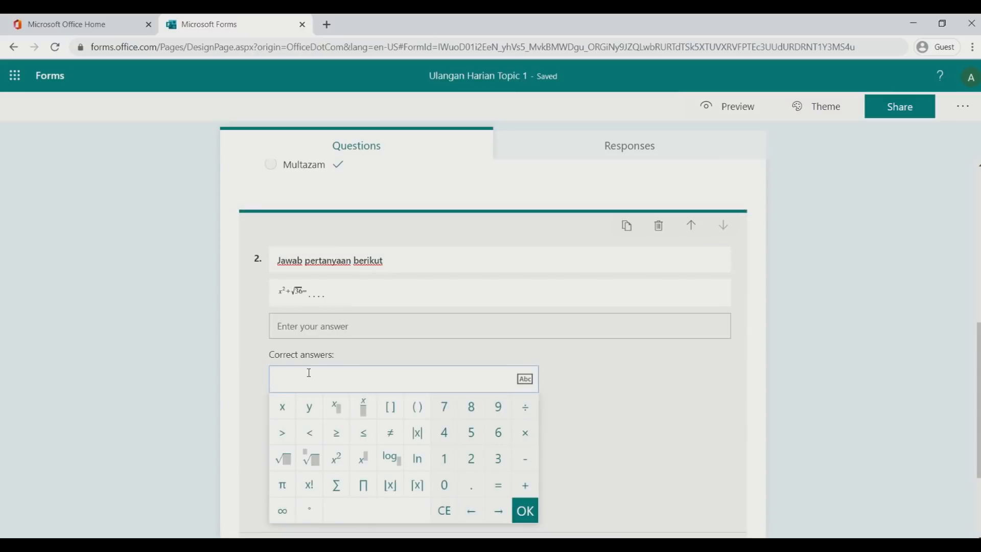
pyautogui.scroll(-2, 495, 328)
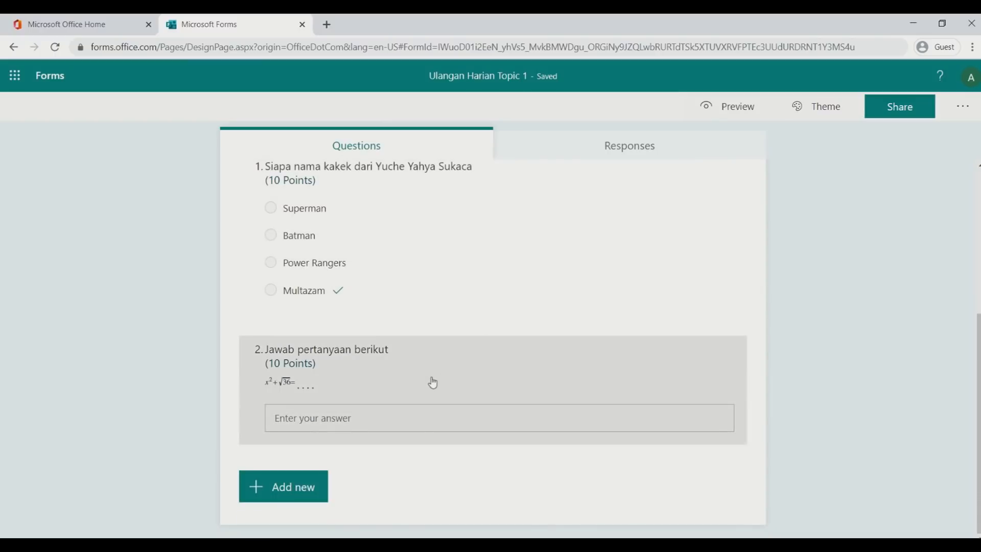
pyautogui.click(432, 383)
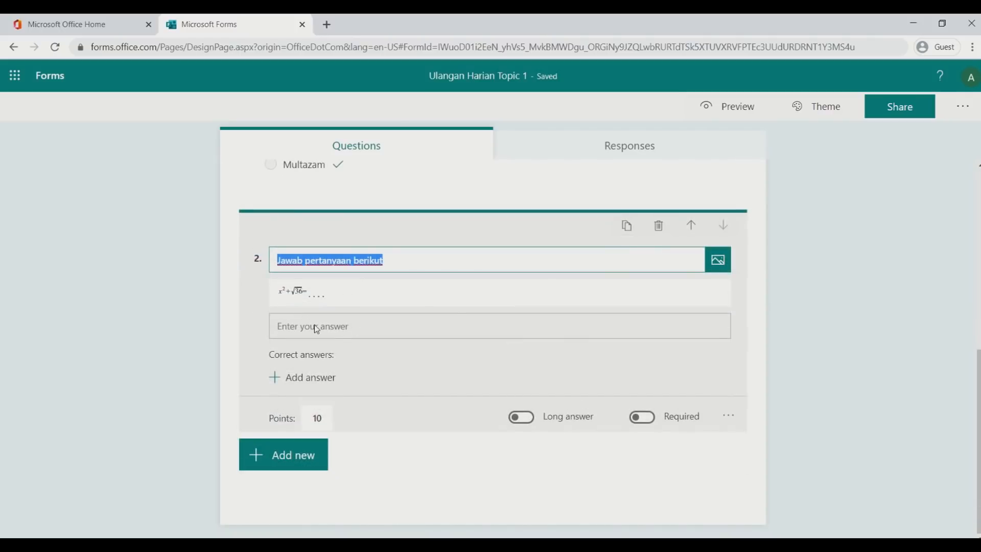
pyautogui.click(312, 377)
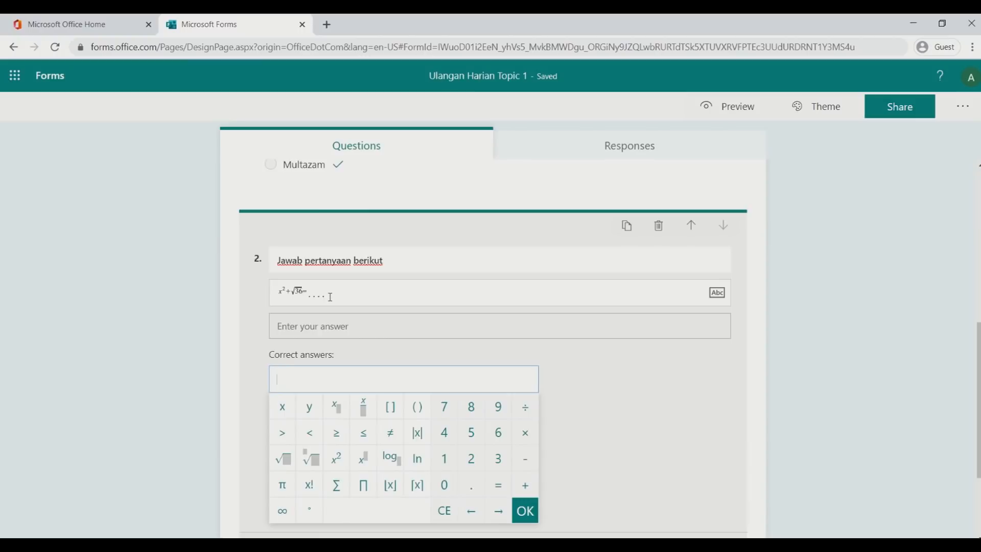
pyautogui.click(479, 434)
pyautogui.click(497, 433)
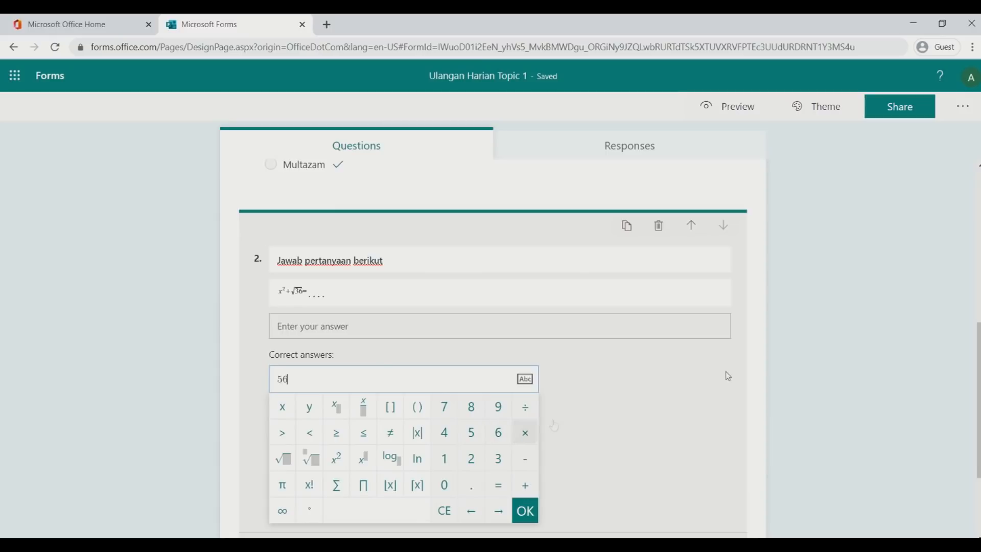
pyautogui.click(807, 359)
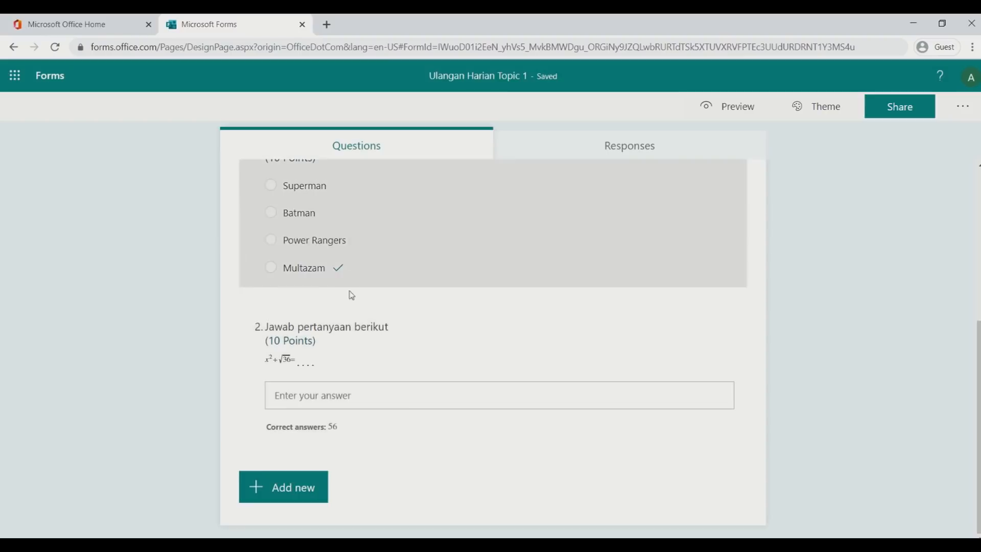
# Switch question 2 to Long answer, dismissing the Teams meeting notification along the way
pyautogui.click(352, 357)
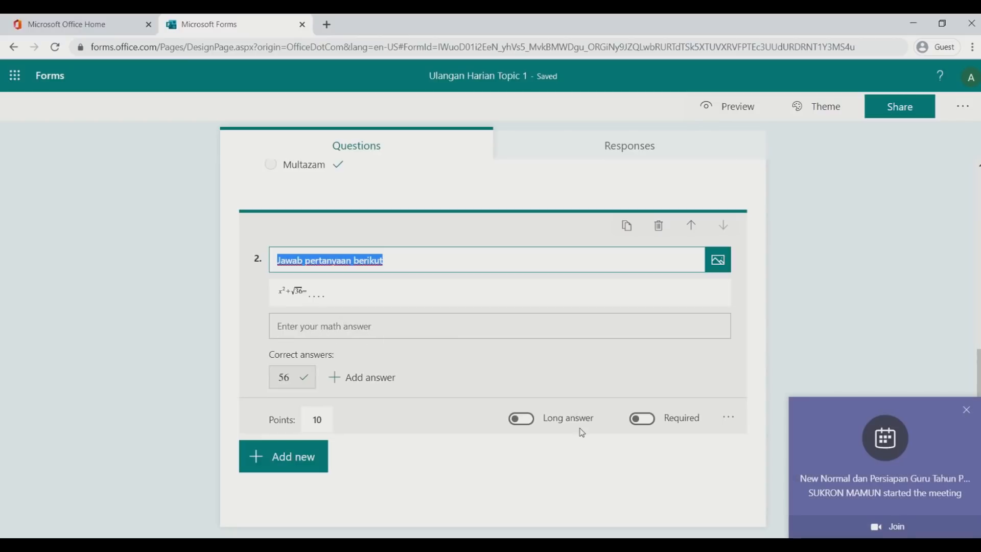
pyautogui.click(517, 420)
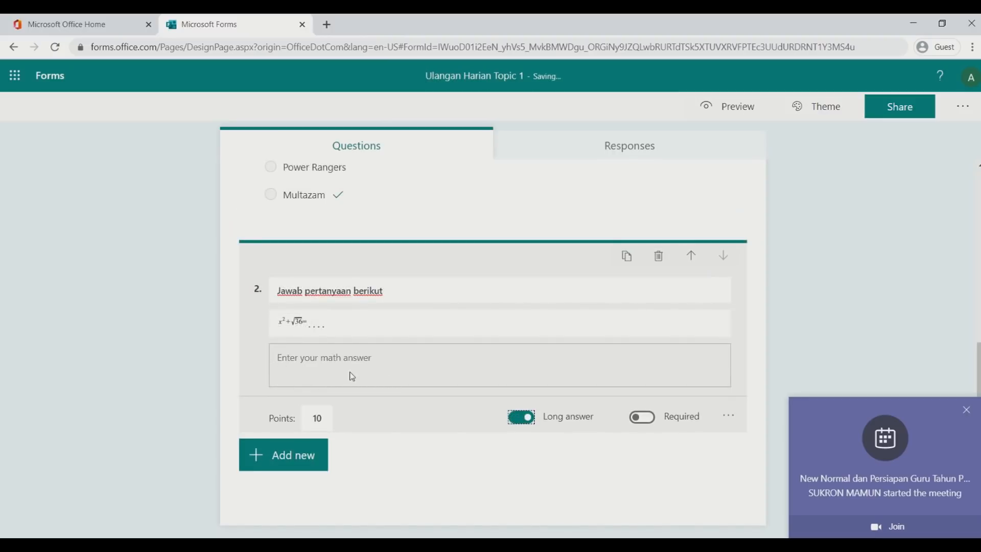
pyautogui.click(966, 410)
pyautogui.click(731, 416)
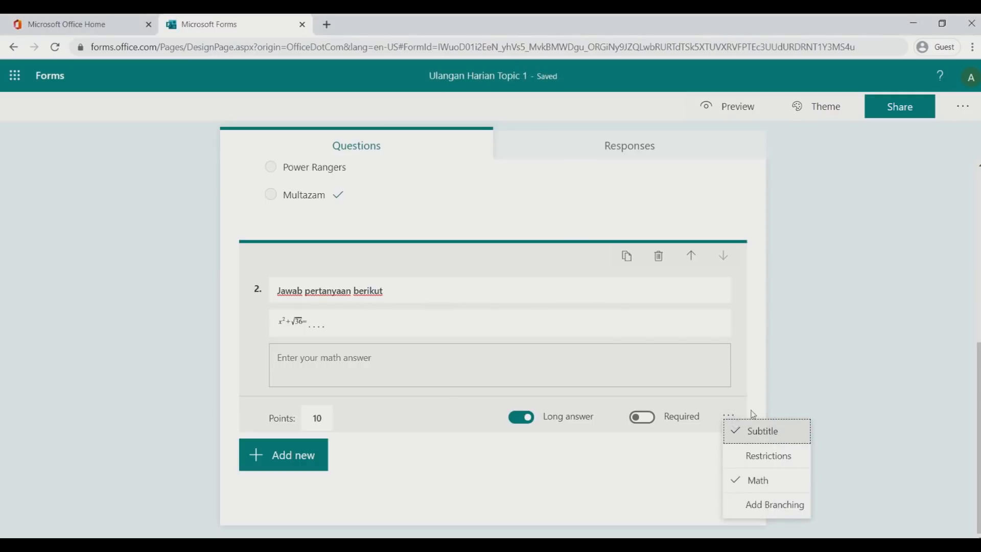
pyautogui.click(795, 380)
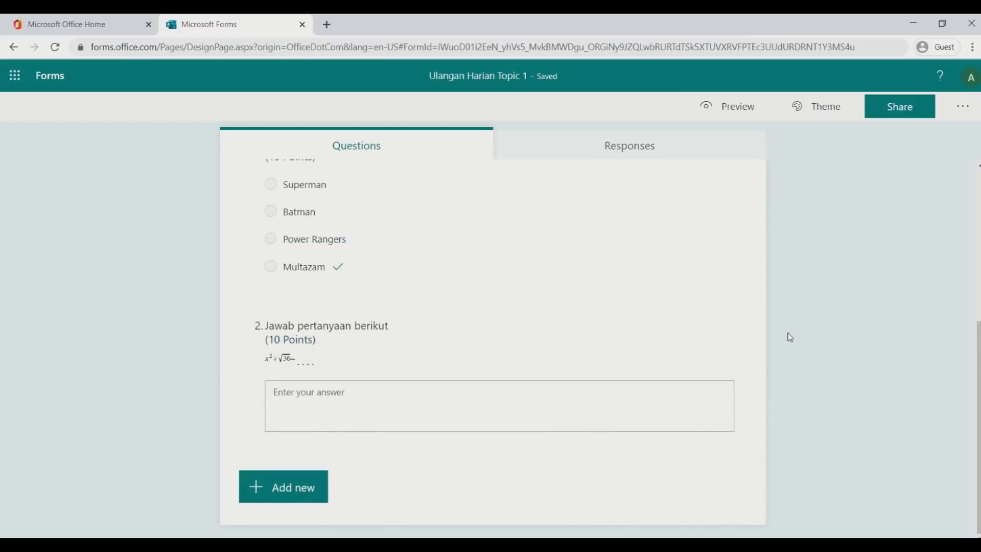
pyautogui.scroll(2, 380, 221)
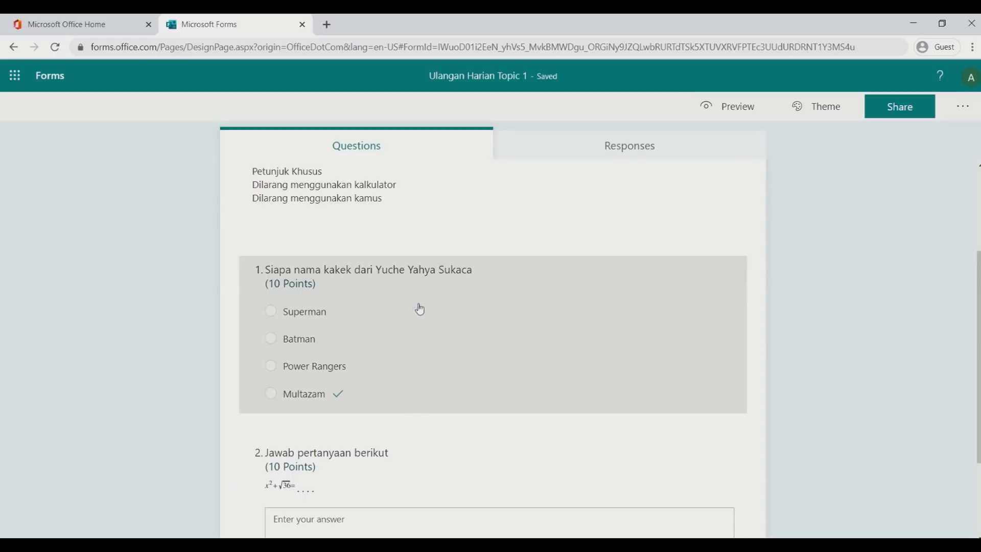
pyautogui.scroll(-2, 460, 307)
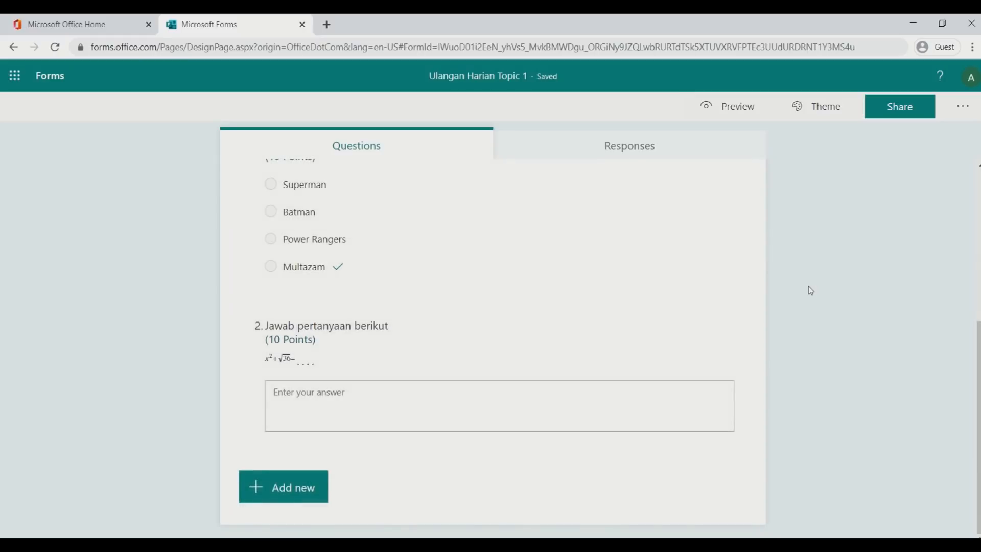
pyautogui.scroll(3, 817, 286)
pyautogui.scroll(-3, 813, 289)
pyautogui.scroll(3, 810, 290)
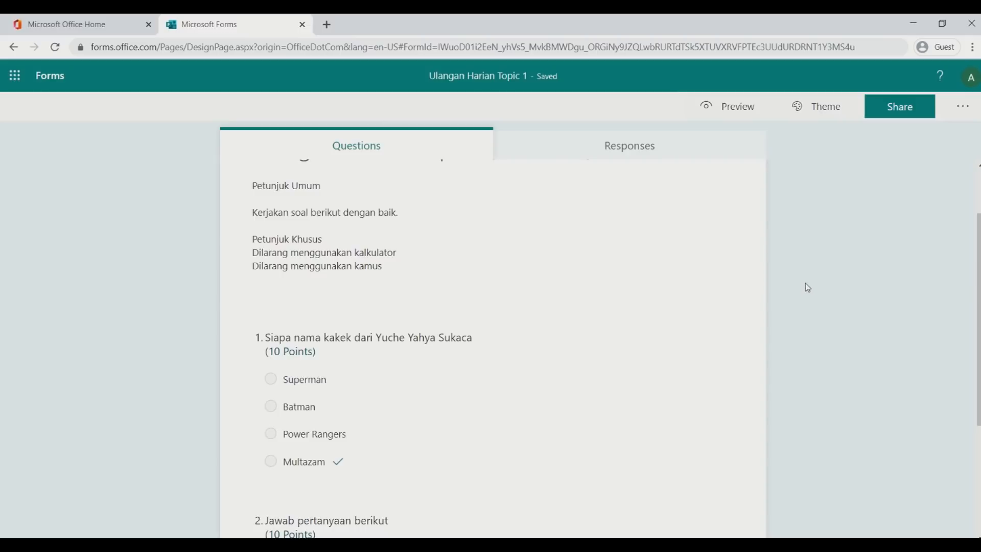
pyautogui.scroll(-3, 808, 285)
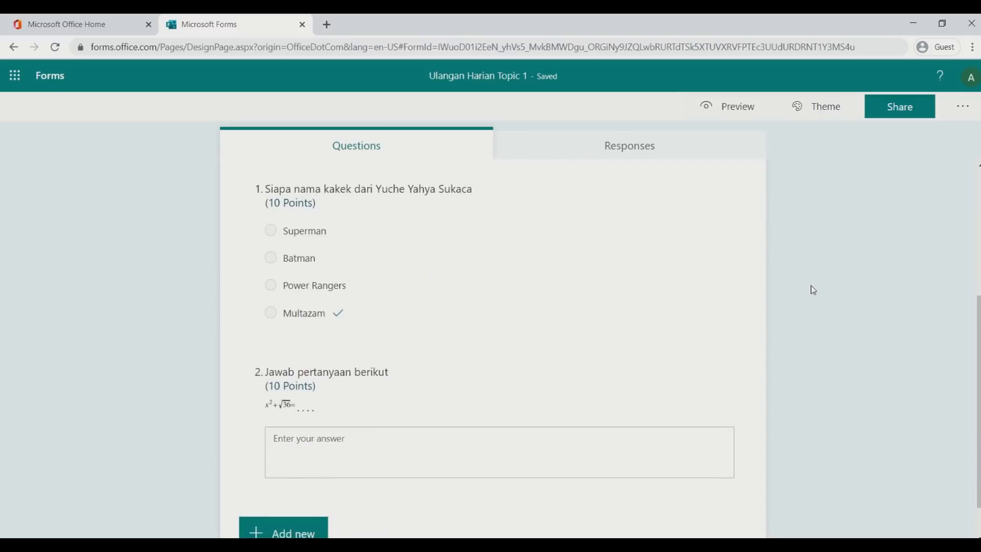
pyautogui.scroll(4, 812, 290)
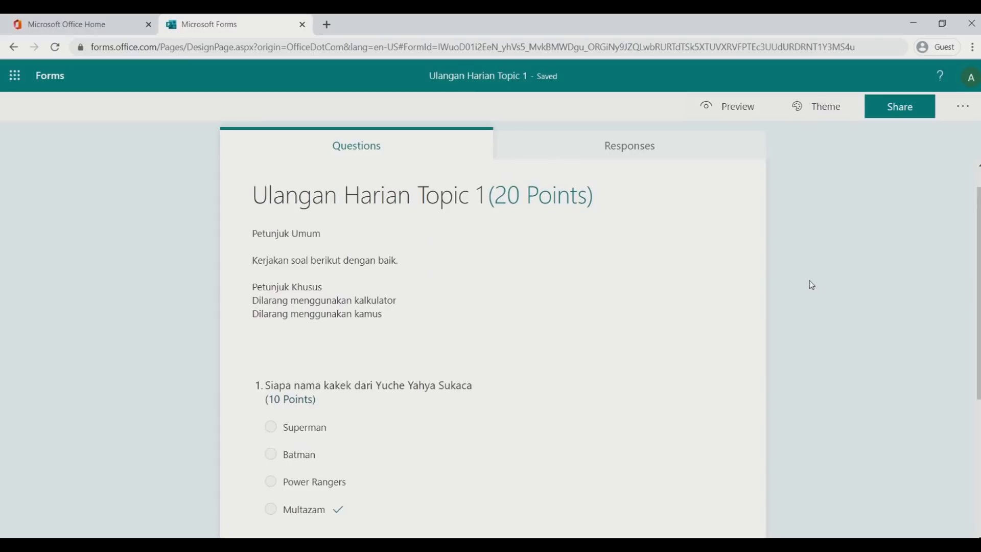
pyautogui.scroll(-3, 811, 285)
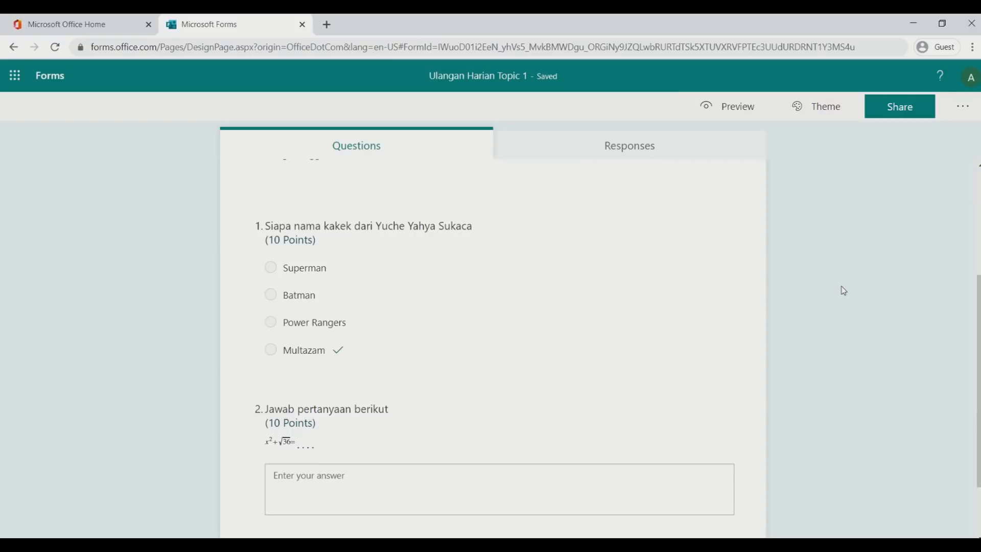
pyautogui.scroll(-2, 844, 291)
pyautogui.scroll(1, 818, 281)
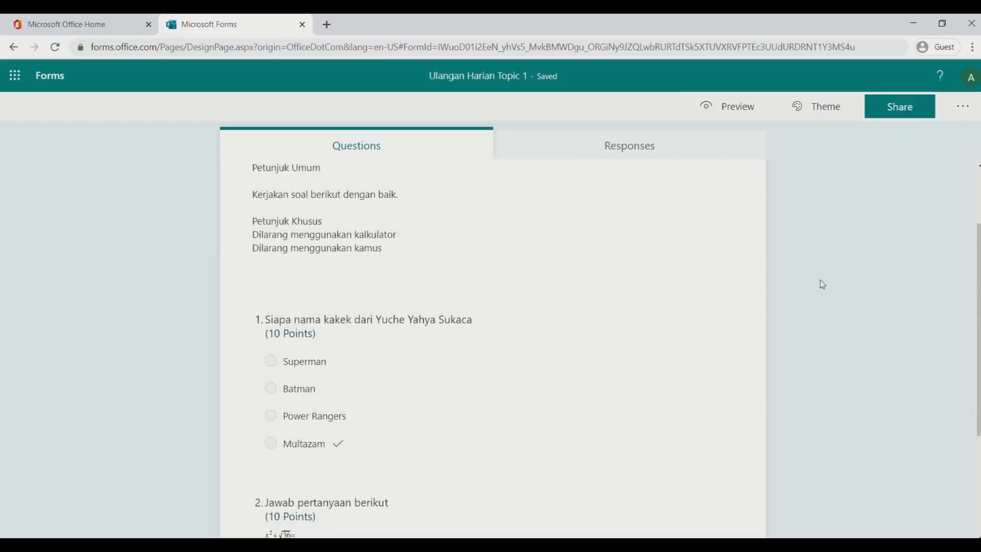
pyautogui.scroll(-3, 821, 280)
pyautogui.scroll(4, 822, 279)
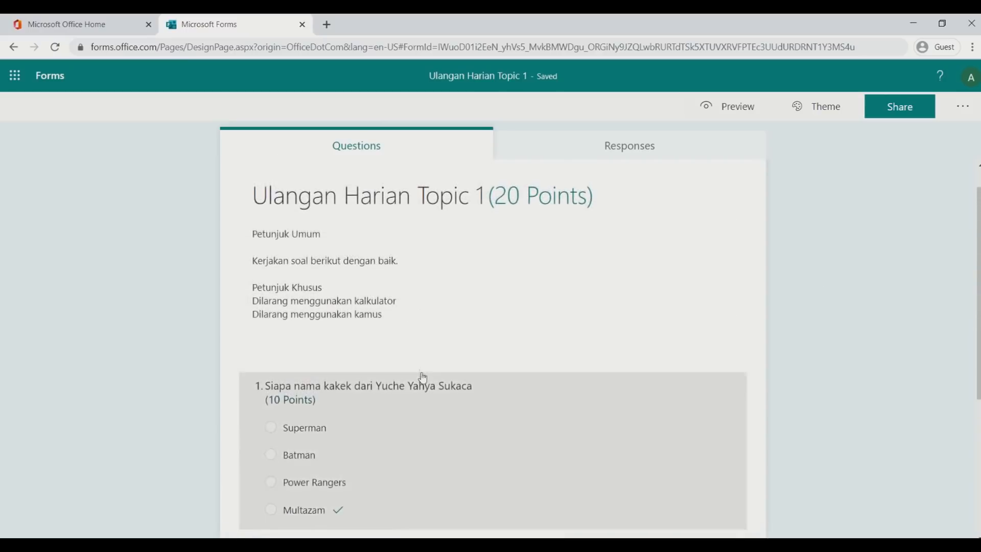
pyautogui.scroll(-5, 416, 333)
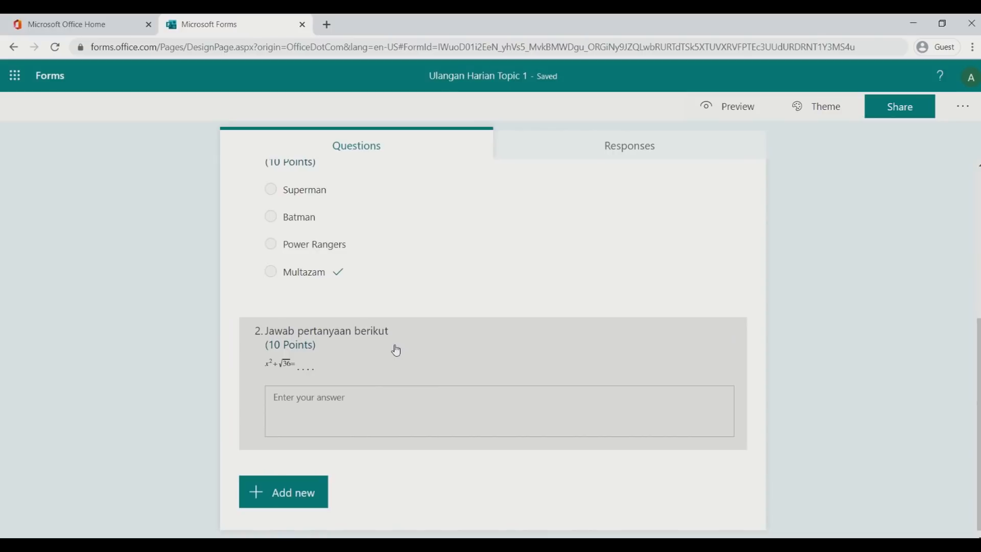
pyautogui.scroll(2, 814, 314)
pyautogui.scroll(-2, 814, 313)
pyautogui.scroll(1, 814, 310)
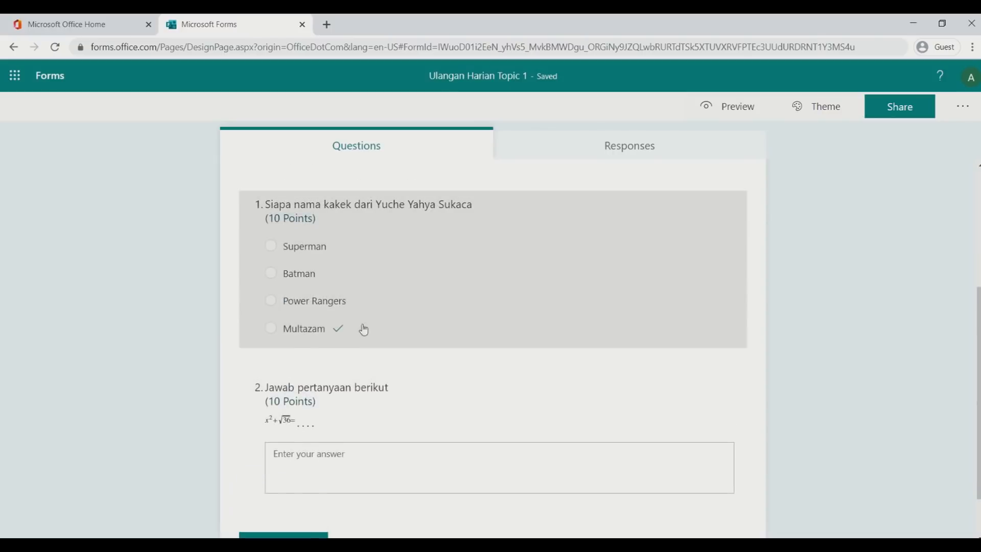
pyautogui.scroll(2, 804, 250)
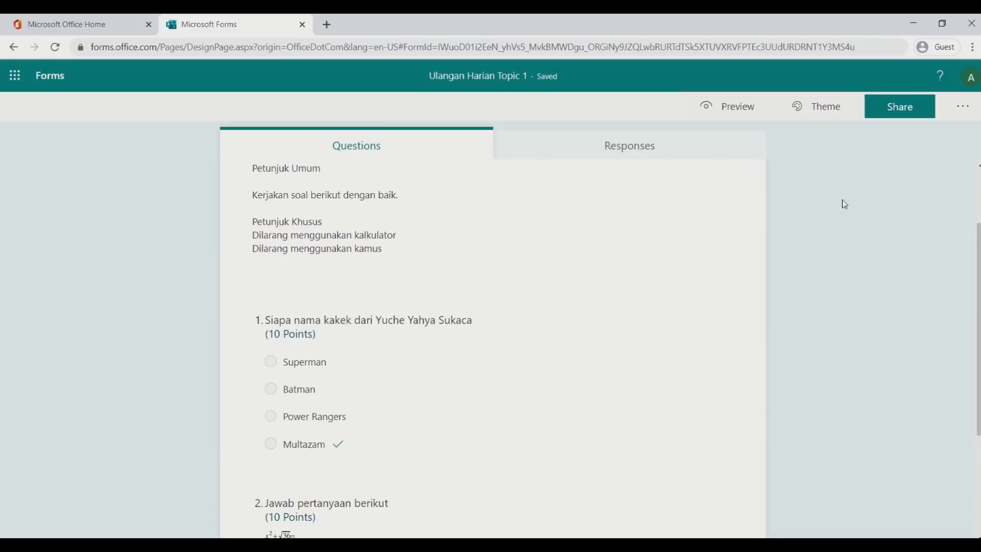
pyautogui.click(728, 122)
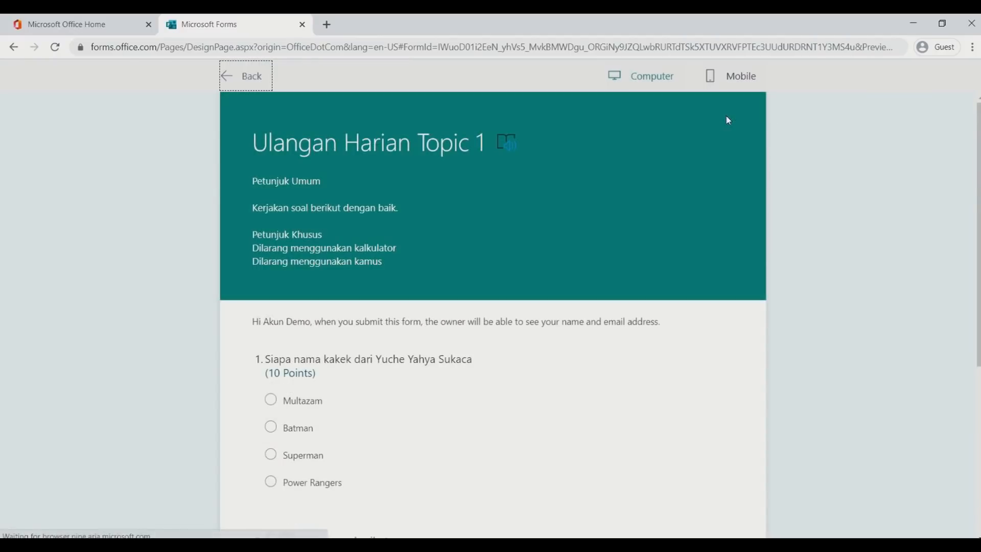
pyautogui.scroll(-4, 708, 230)
pyautogui.scroll(-2, 718, 229)
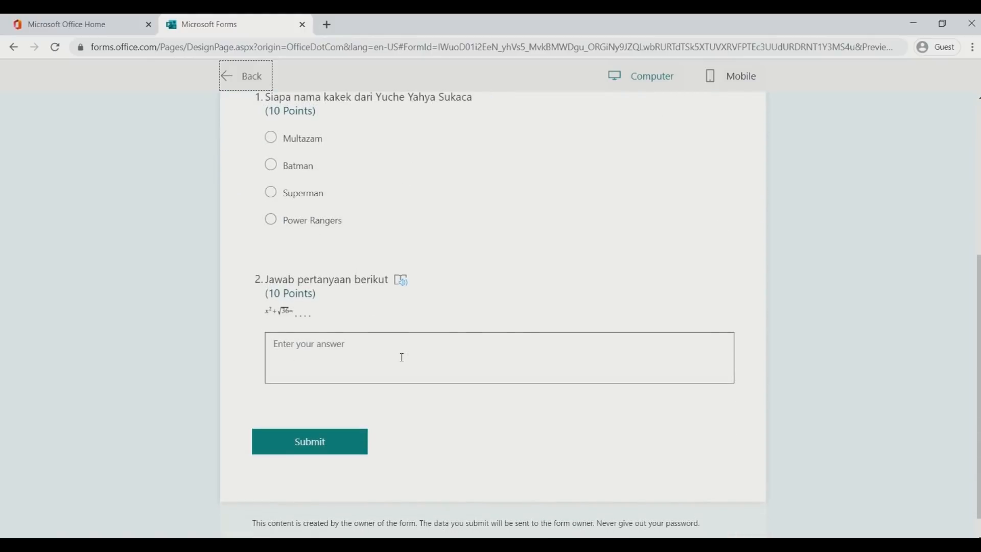
pyautogui.scroll(2, 693, 229)
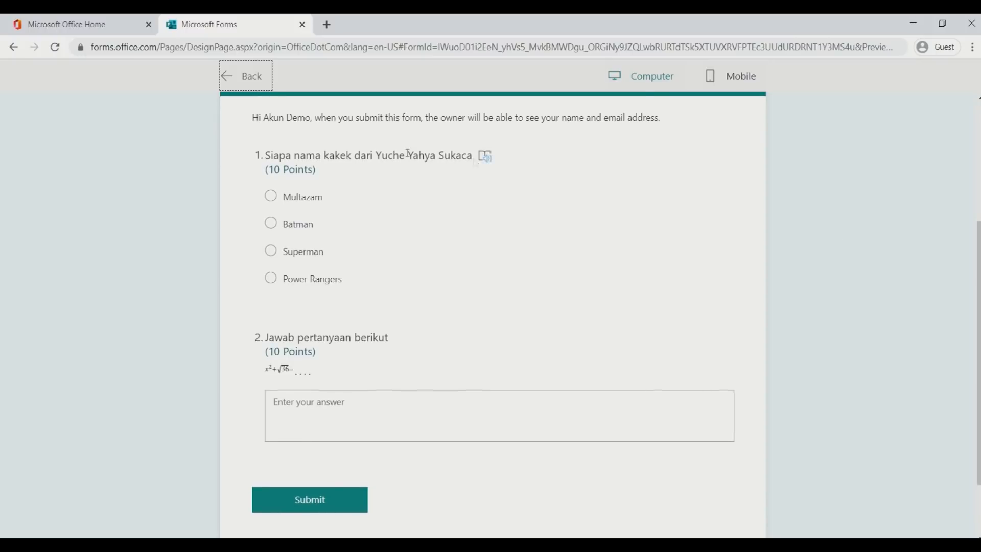
pyautogui.click(251, 77)
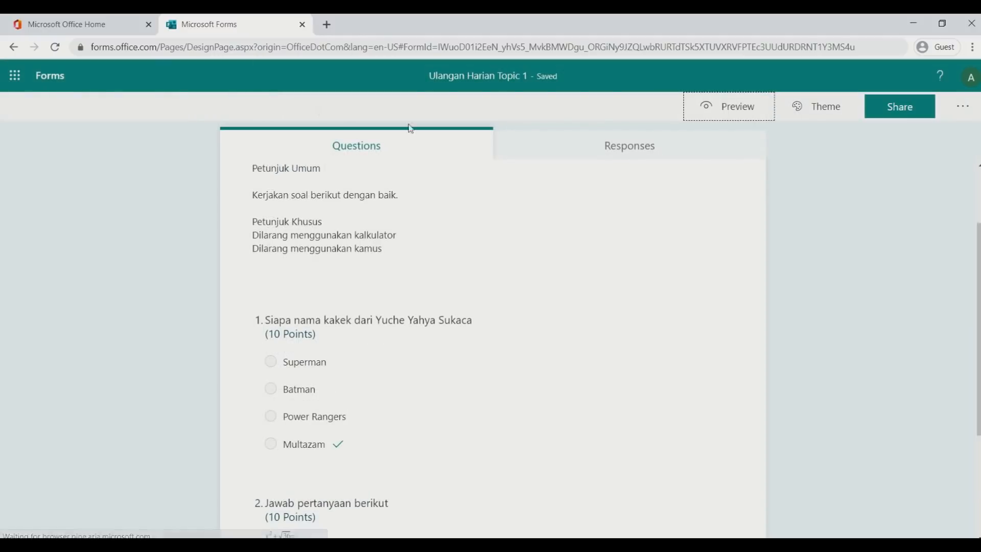
# Try the office theme, then apply the space illustration theme with rocket and telescope
pyautogui.click(830, 115)
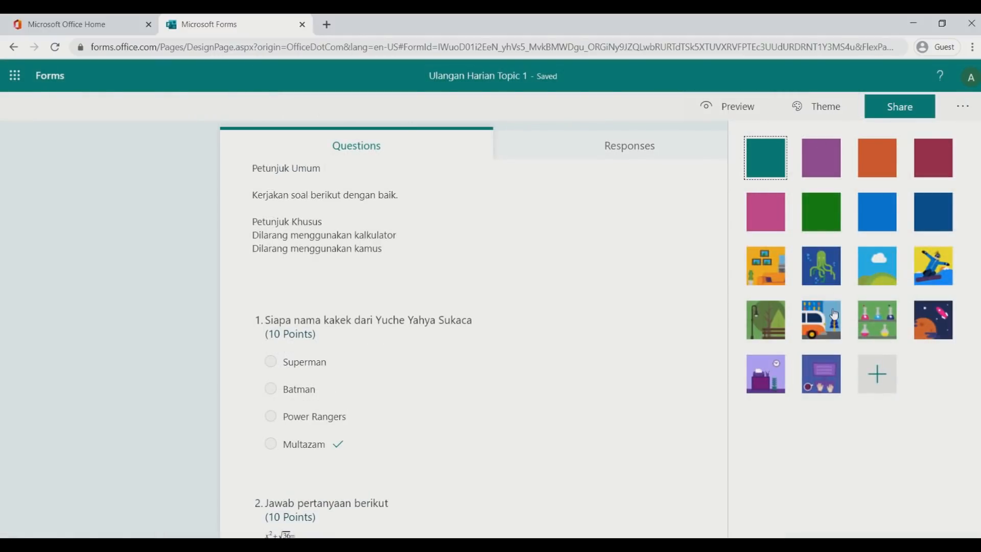
pyautogui.click(761, 278)
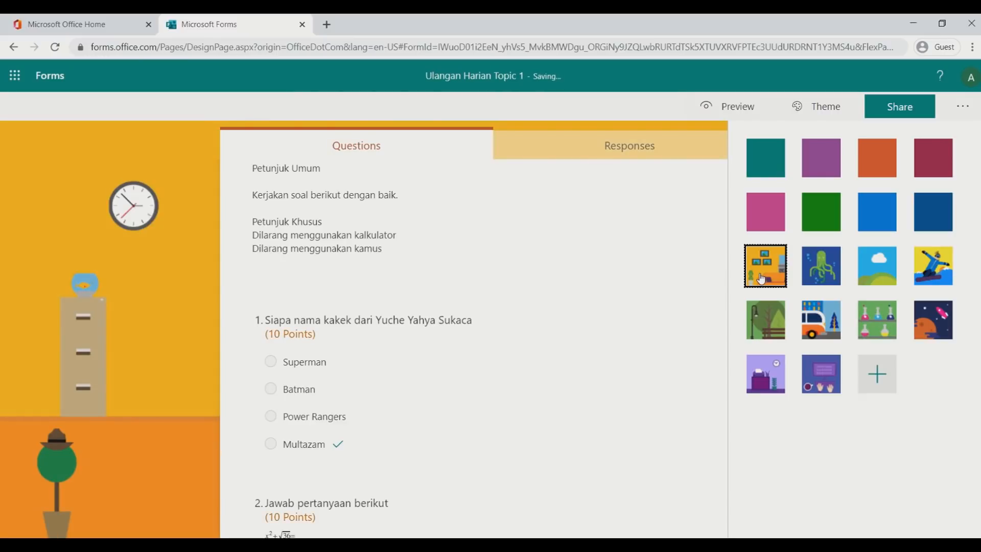
pyautogui.click(947, 329)
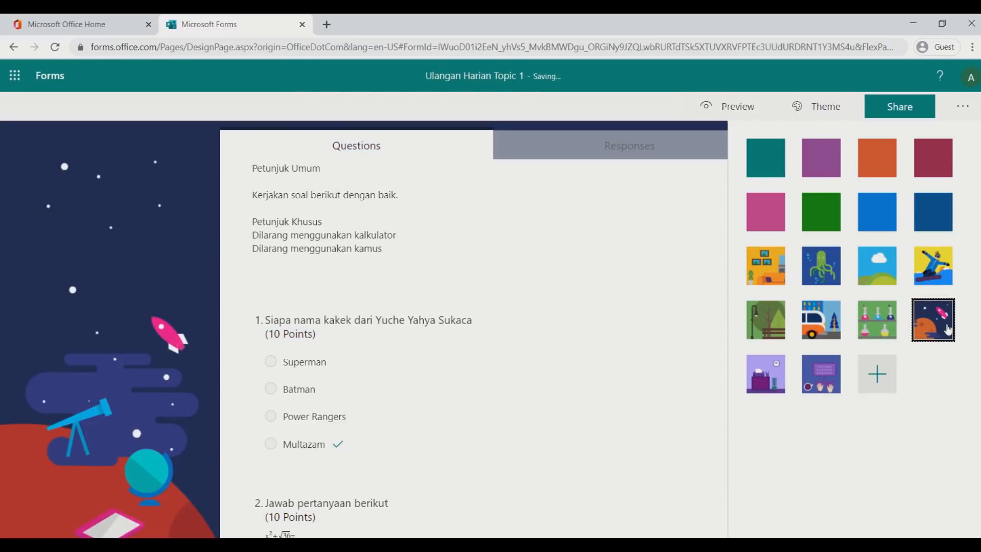
pyautogui.click(877, 377)
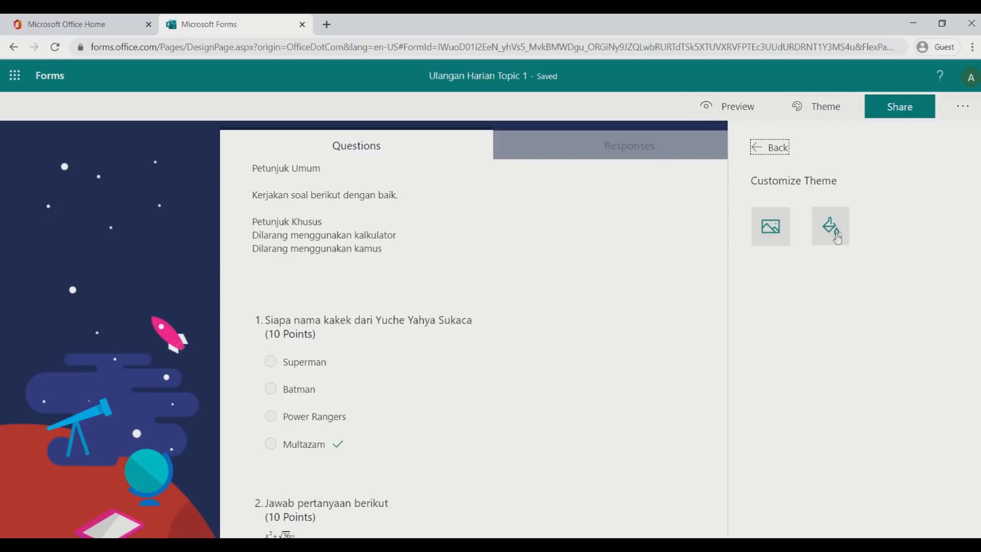
pyautogui.click(779, 153)
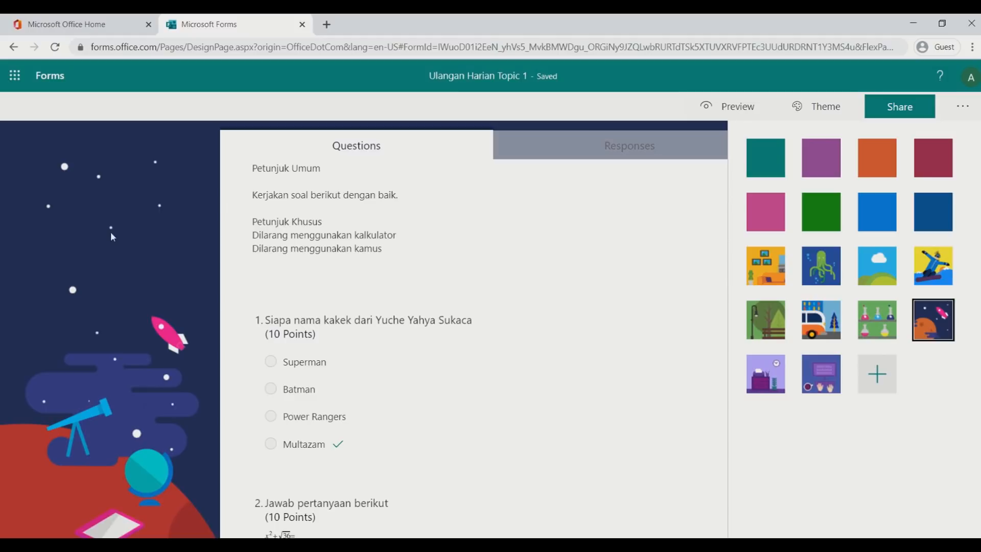
# In Share, toggle who can respond, finally leaving 'Anyone with the link can respond'
pyautogui.click(895, 114)
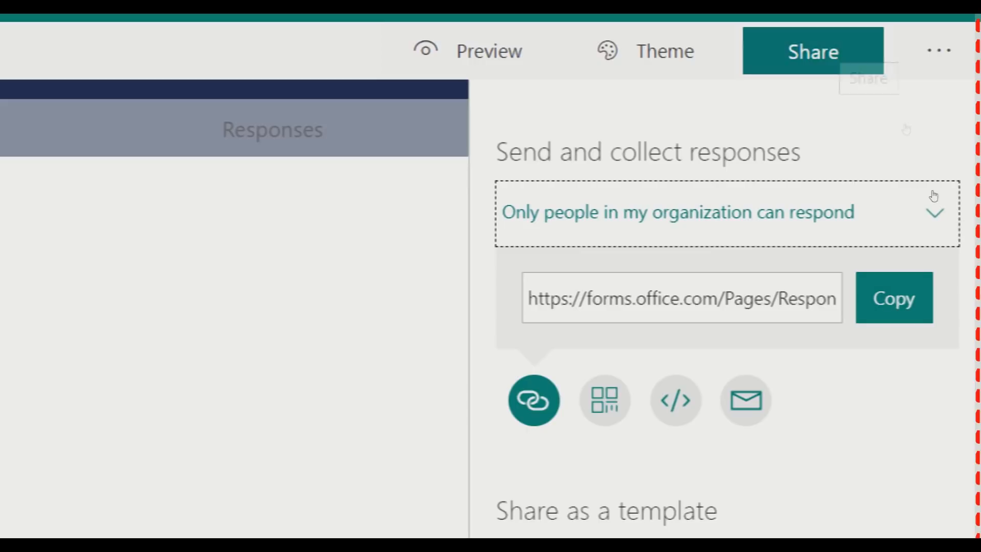
pyautogui.click(961, 190)
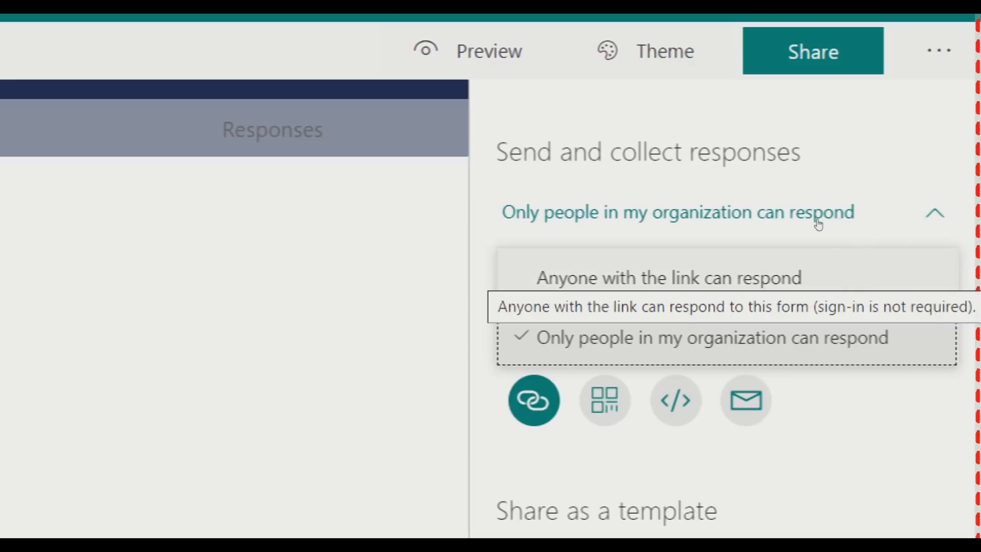
pyautogui.click(864, 256)
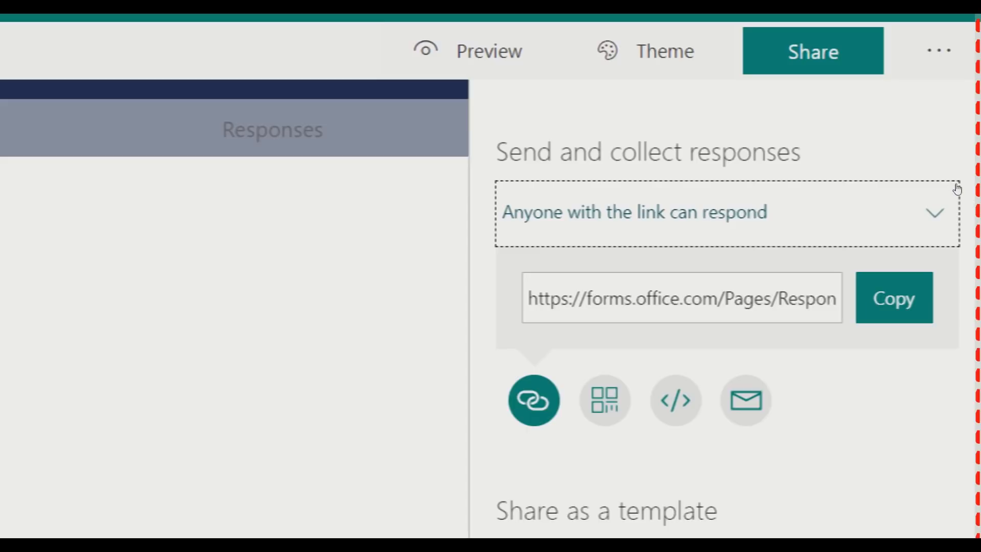
pyautogui.click(954, 191)
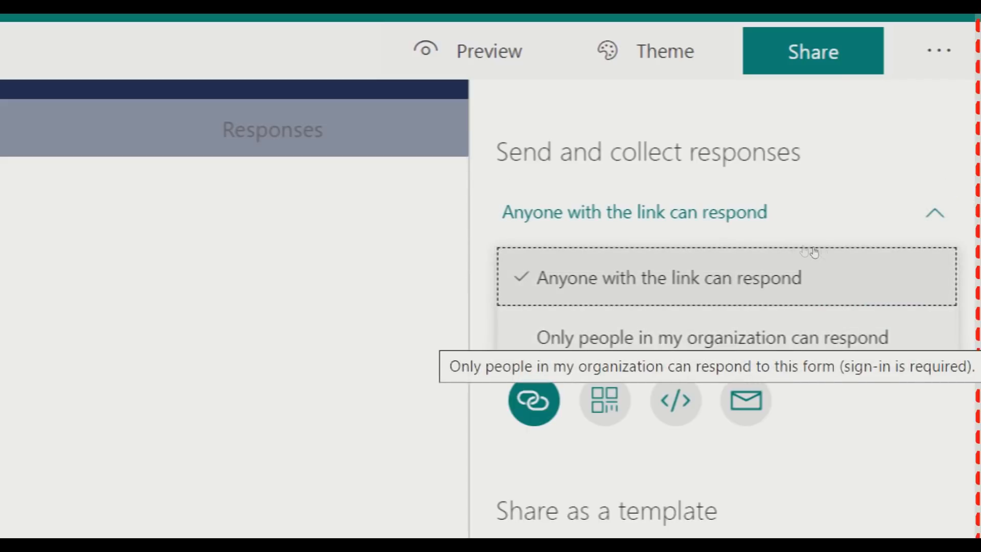
pyautogui.click(839, 252)
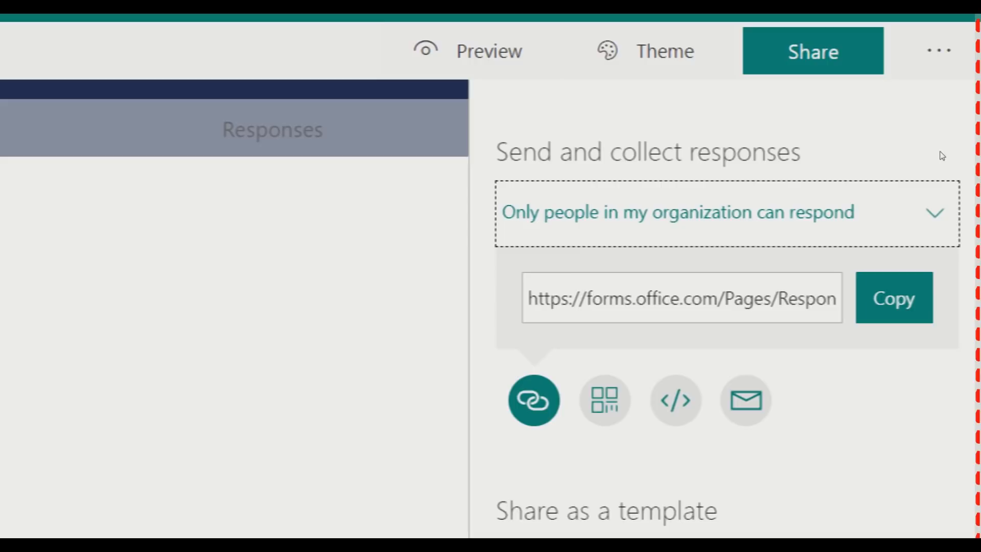
pyautogui.click(957, 196)
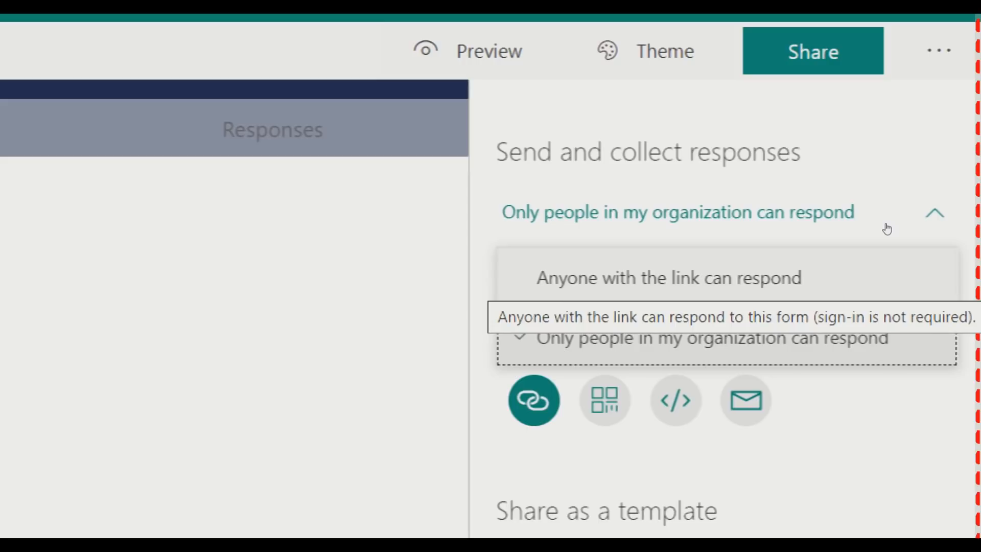
pyautogui.click(894, 274)
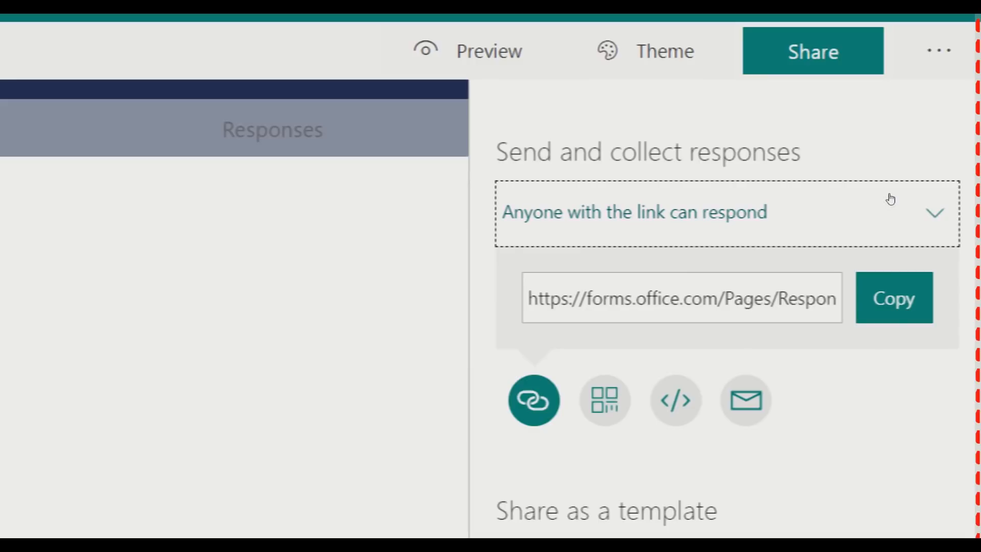
pyautogui.click(957, 193)
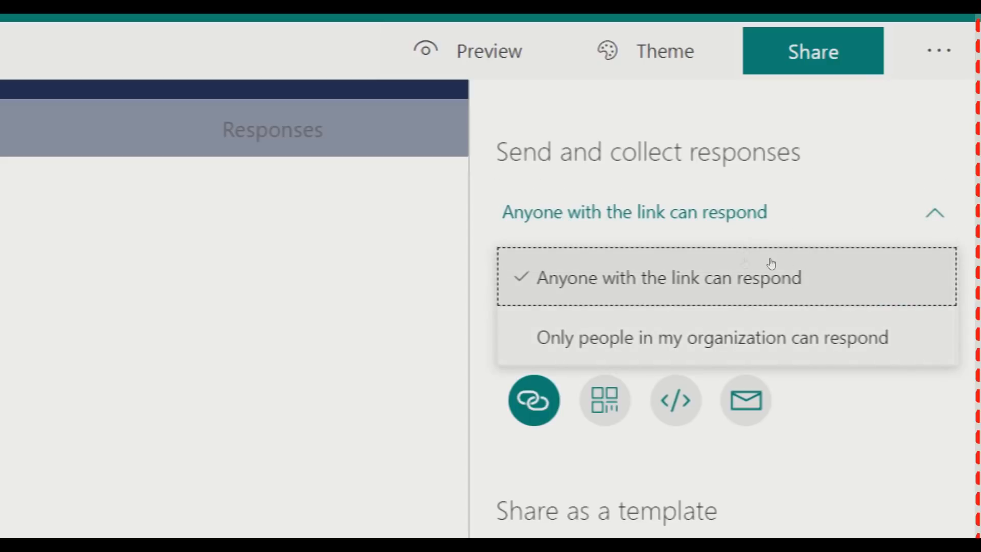
pyautogui.press('Down')
pyautogui.press('Return')
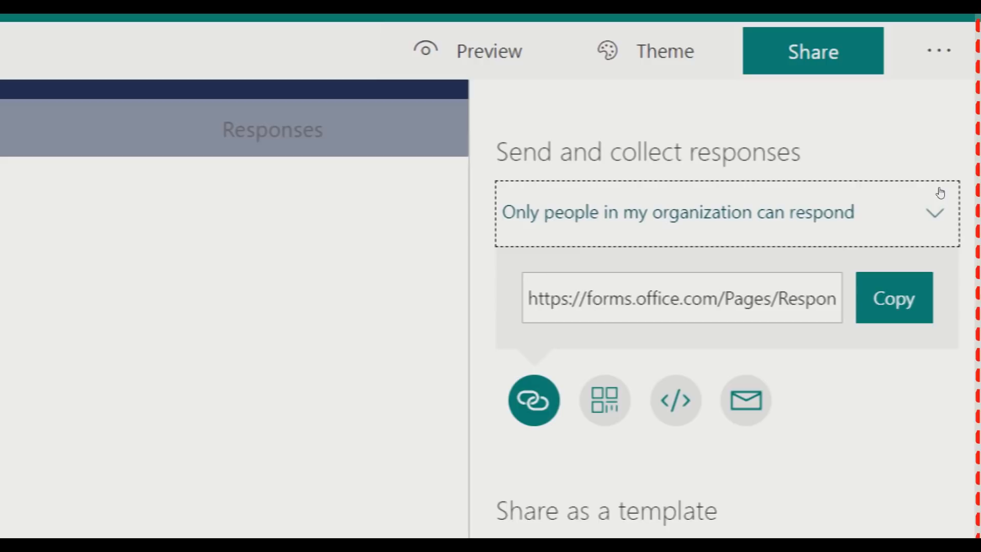
pyautogui.click(940, 193)
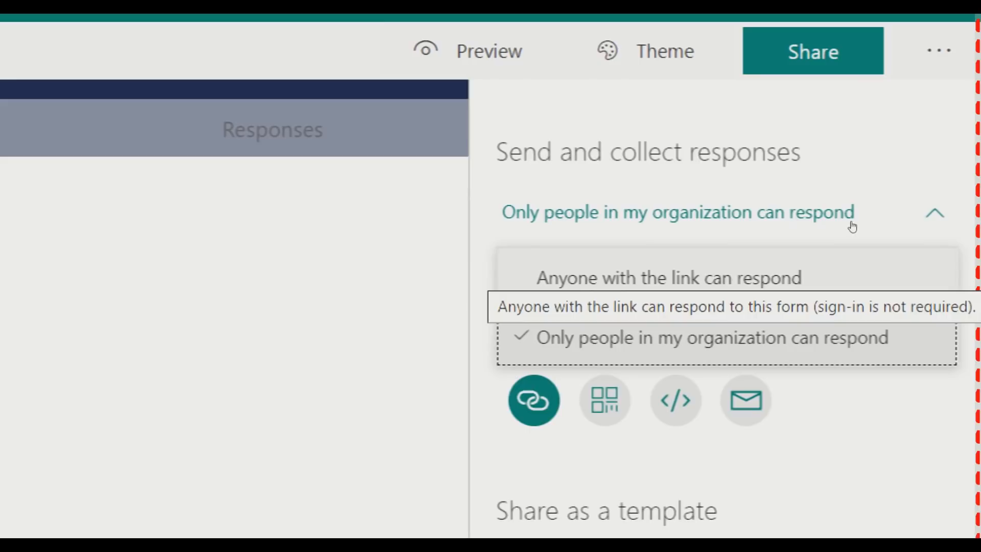
pyautogui.click(851, 272)
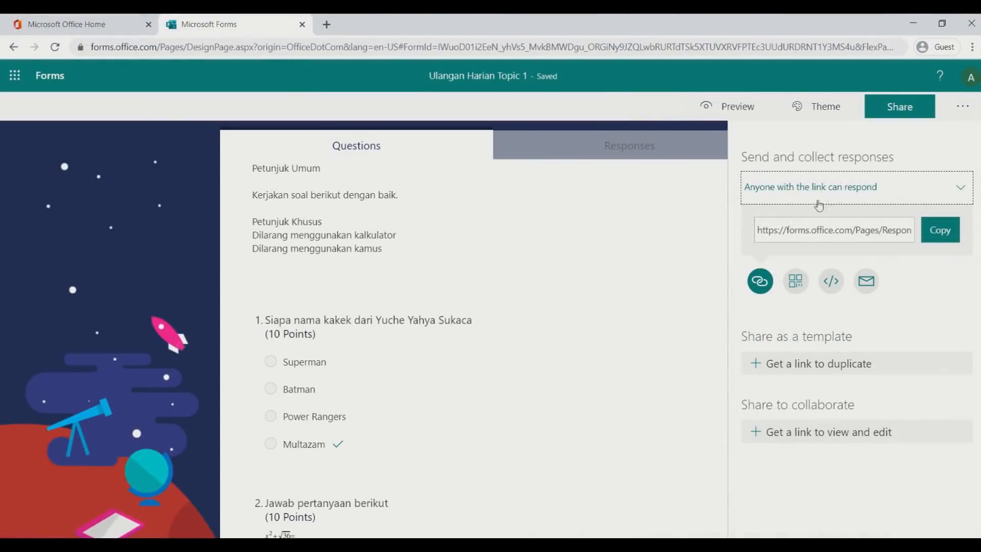
# Close the sharing panel and add a text question titled 'Nama Lengkap'
pyautogui.click(67, 241)
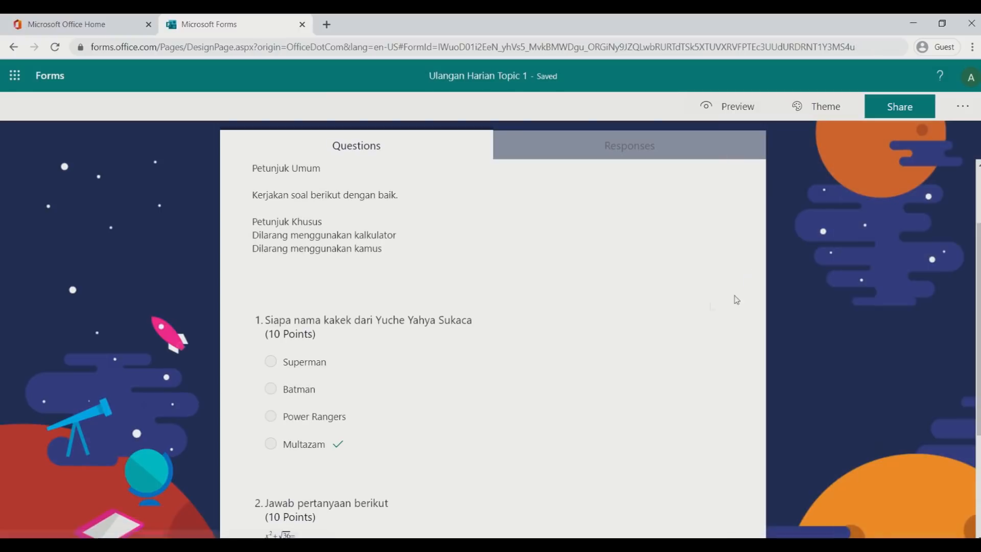
pyautogui.scroll(-3, 741, 280)
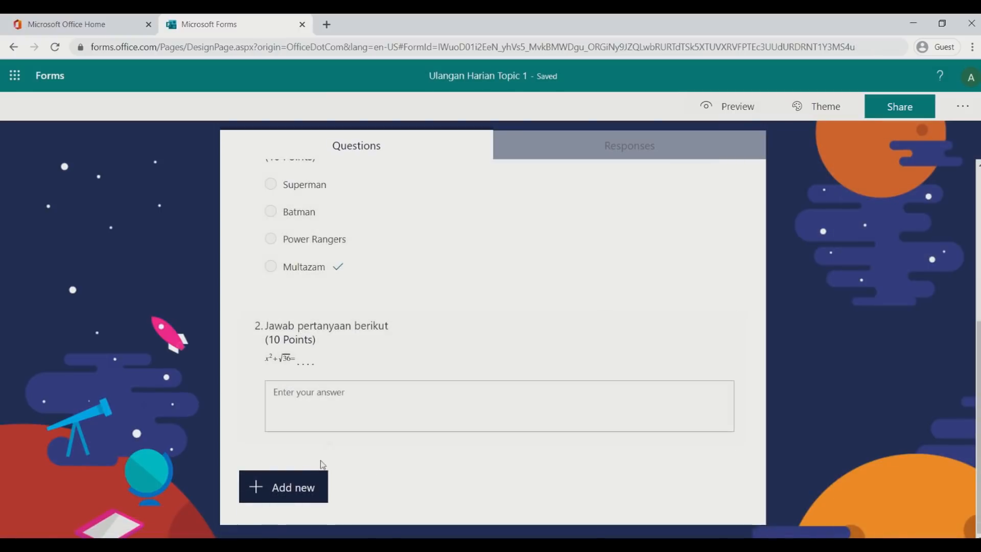
pyautogui.click(291, 489)
pyautogui.click(397, 490)
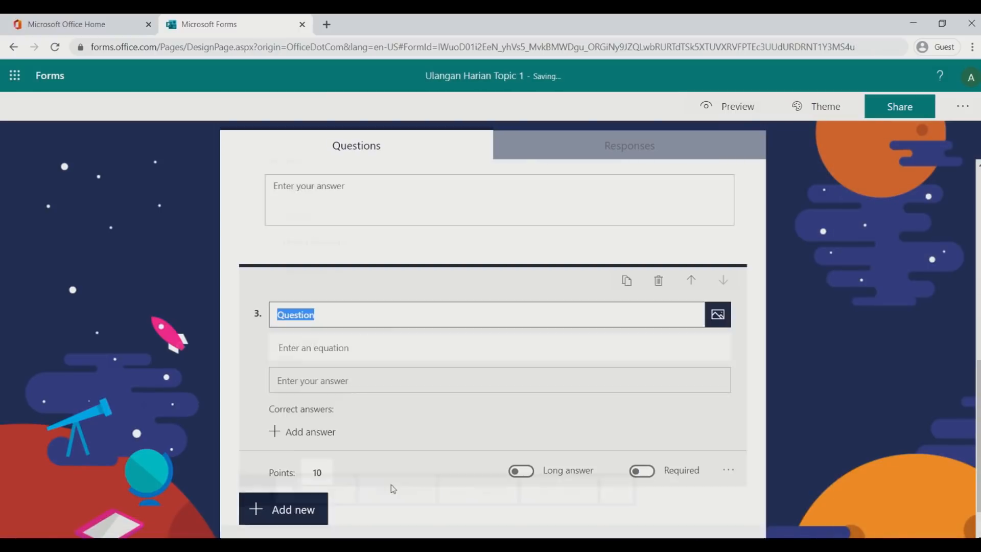
pyautogui.write('Nama Lengkap')
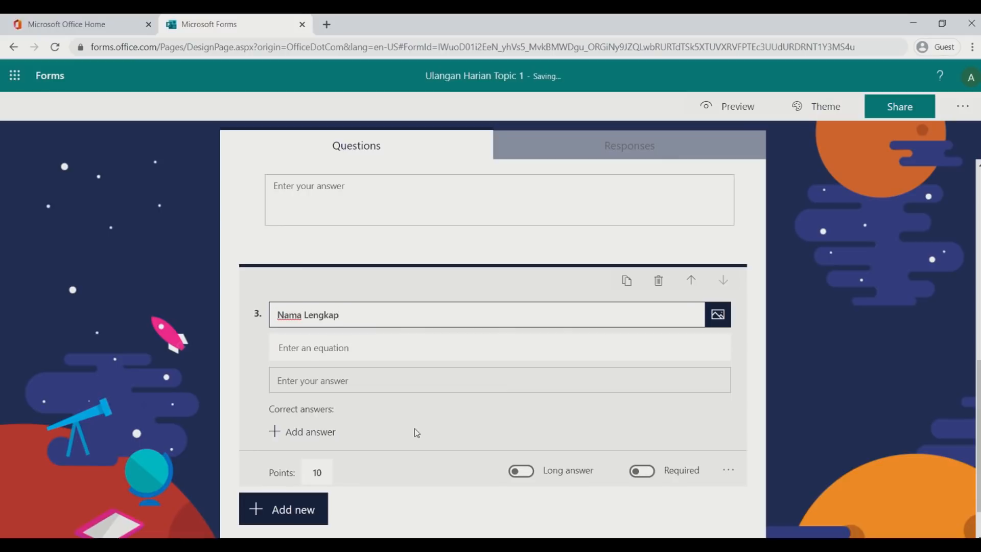
# Remove Math and Subtitle from Nama Lengkap, make it required, and move it to question 1
pyautogui.click(729, 469)
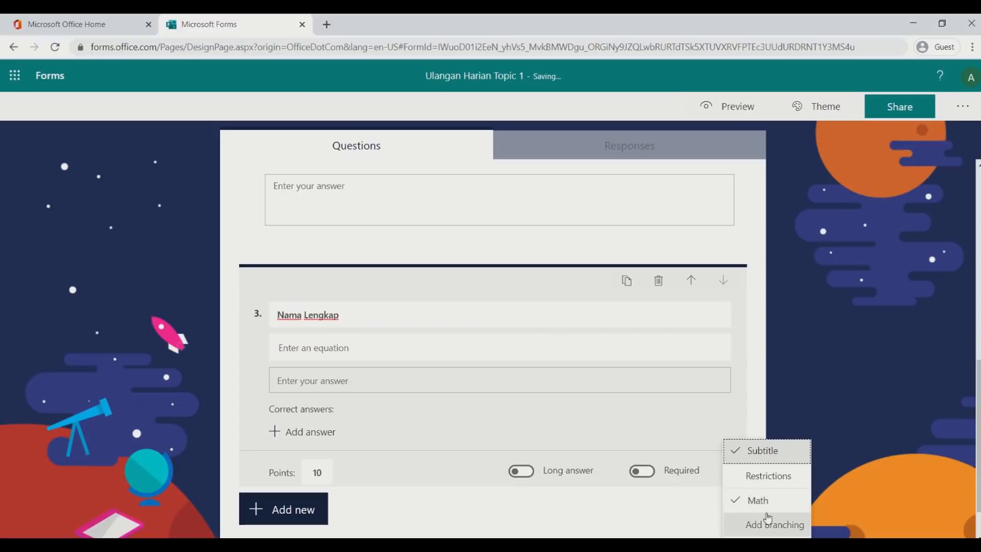
pyautogui.click(764, 503)
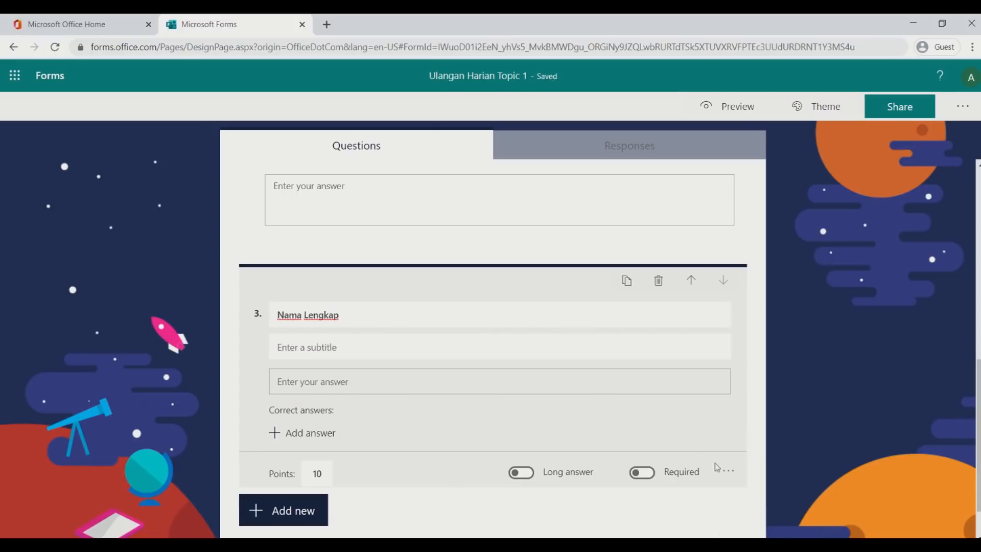
pyautogui.click(729, 470)
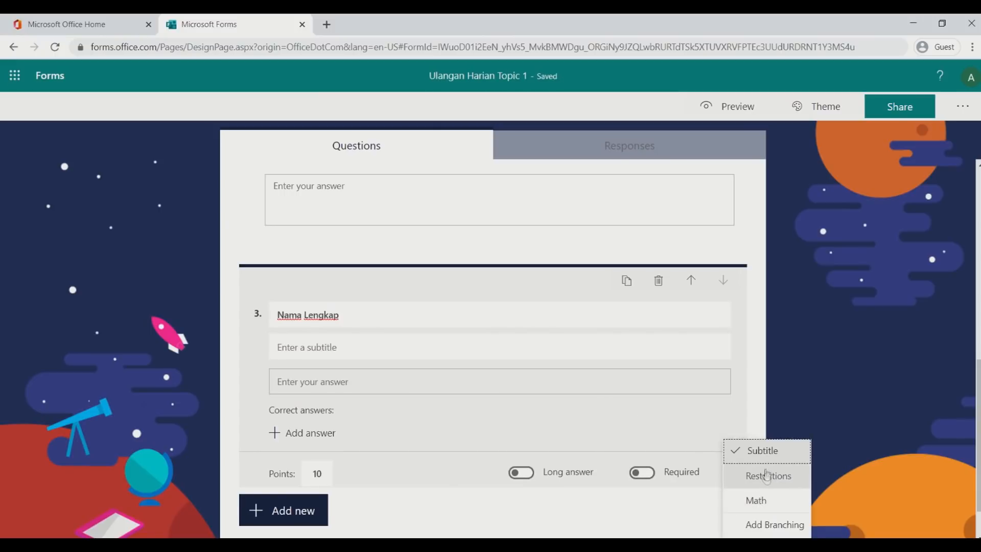
pyautogui.click(764, 450)
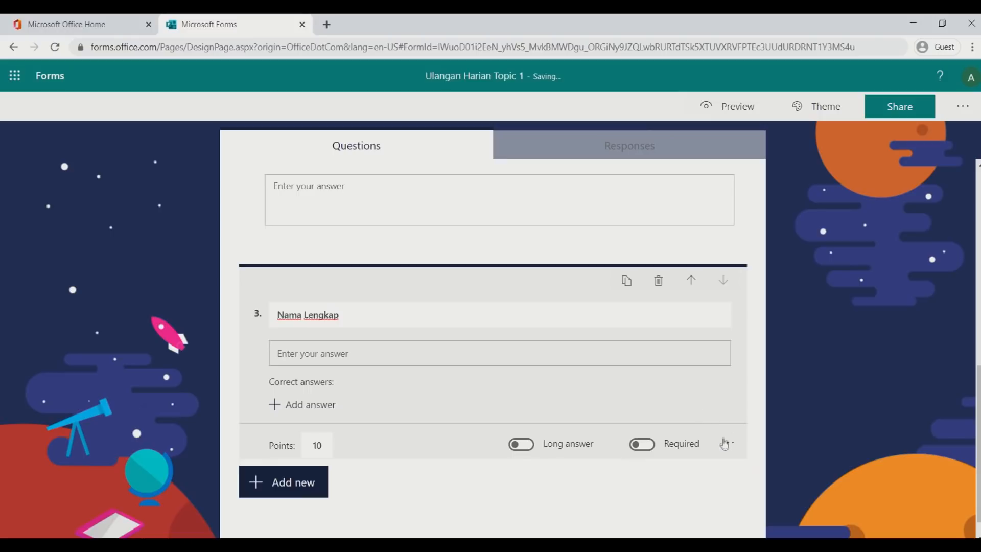
pyautogui.click(652, 448)
pyautogui.click(691, 285)
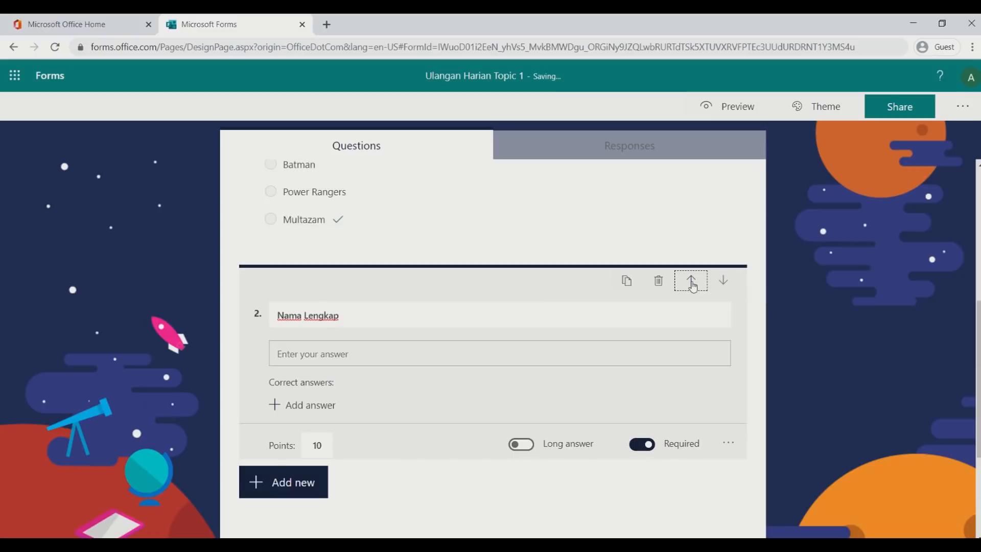
pyautogui.click(691, 282)
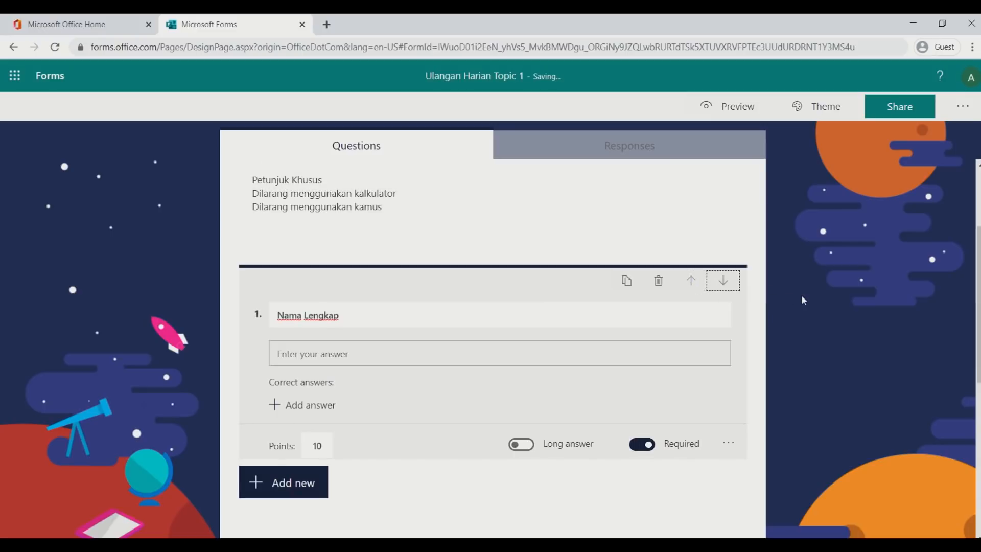
pyautogui.scroll(-3, 802, 300)
# Add a text question titled 'Kelas' after Nama Lengkap
pyautogui.click(297, 355)
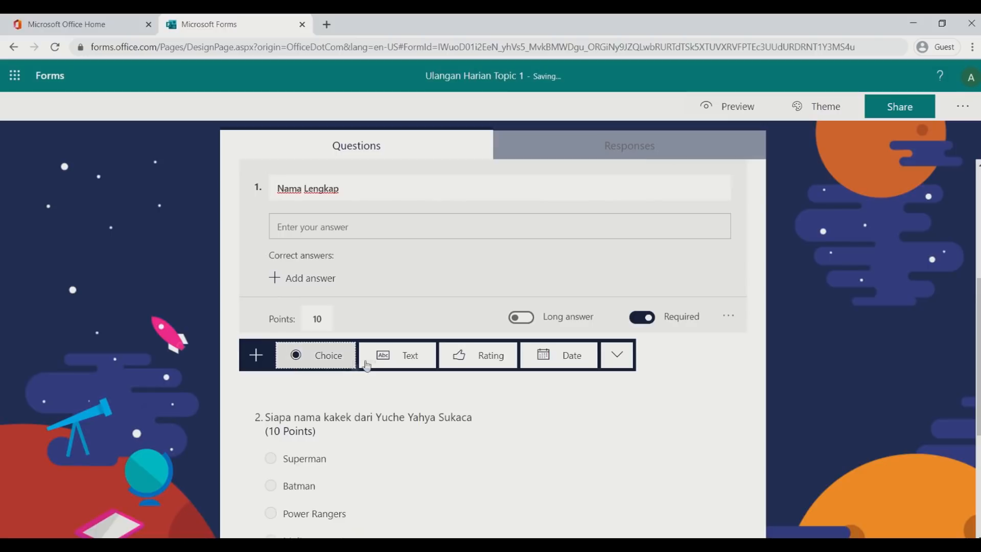
pyautogui.click(394, 356)
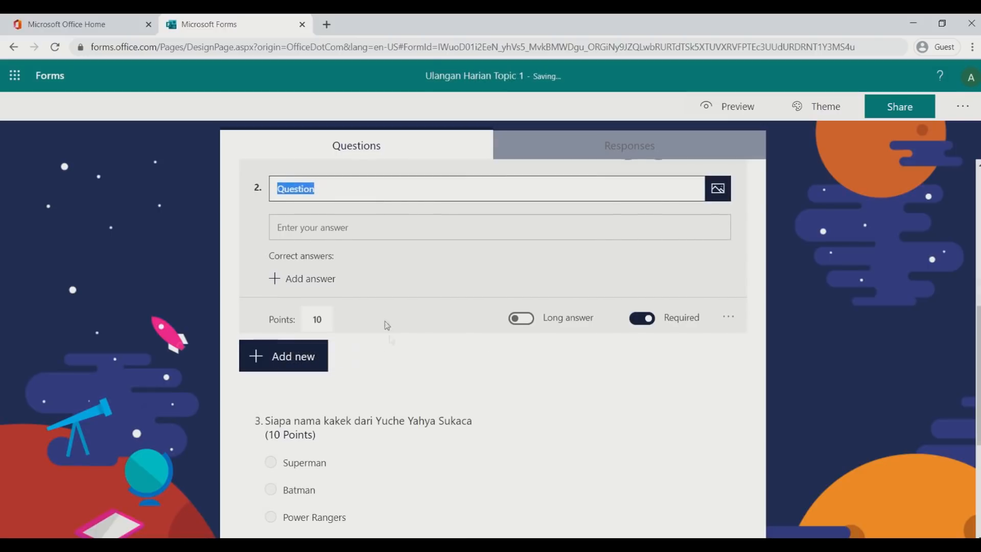
pyautogui.write('Kelas')
# Clear the points from Nama Lengkap and Kelas so neither carries points
pyautogui.scroll(5, 551, 253)
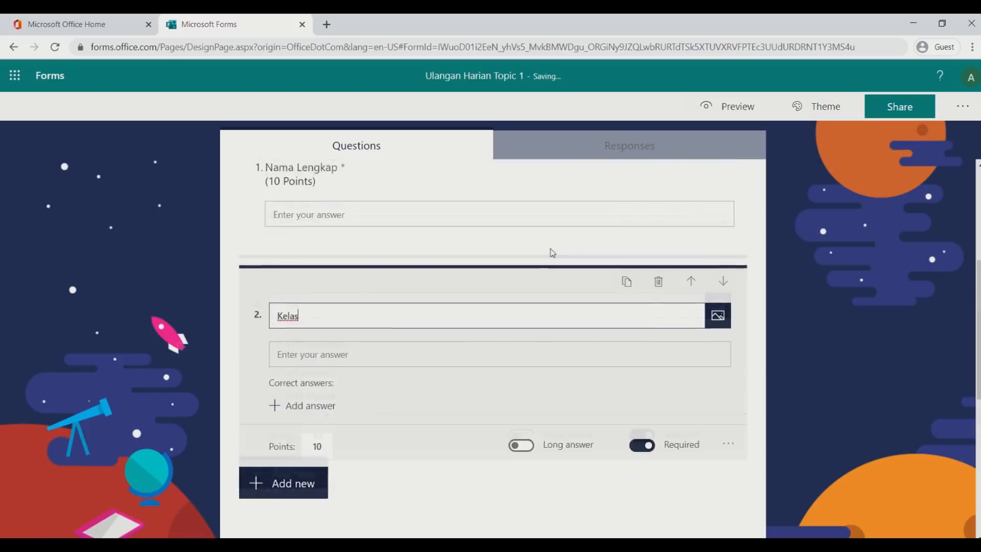
pyautogui.click(436, 320)
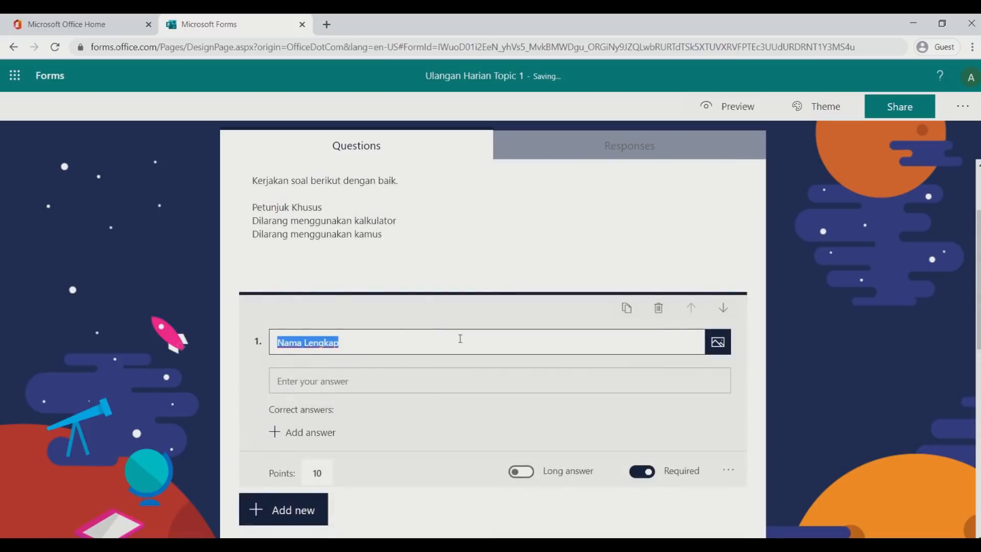
pyautogui.click(324, 375)
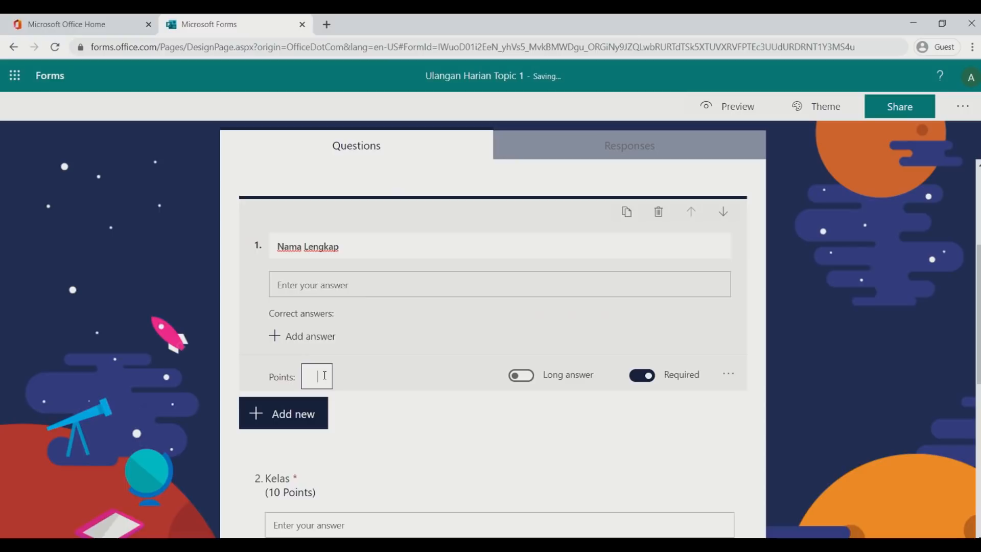
pyautogui.click(790, 287)
pyautogui.scroll(-2, 790, 288)
pyautogui.click(329, 284)
pyautogui.click(317, 387)
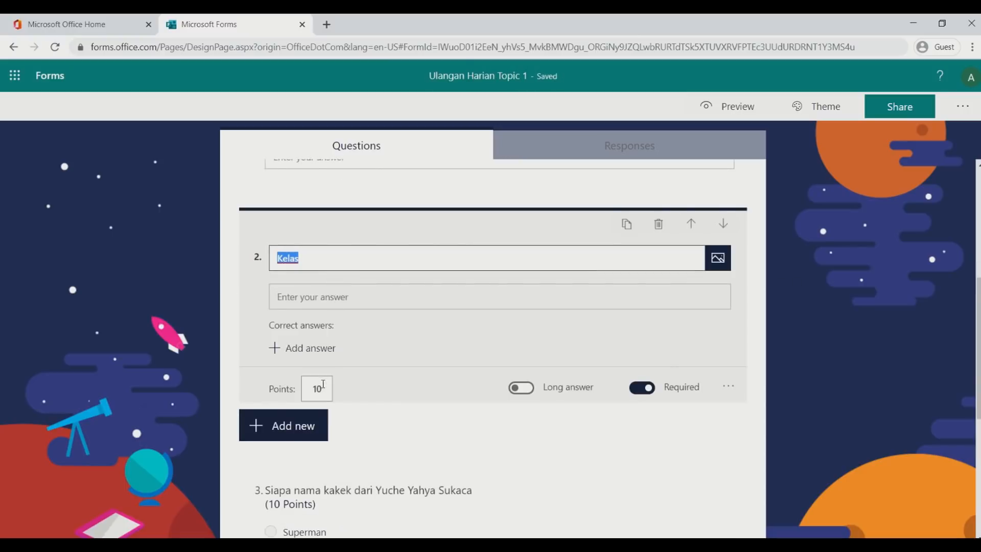
pyautogui.press('BackSpace')
pyautogui.press('BackSpace')
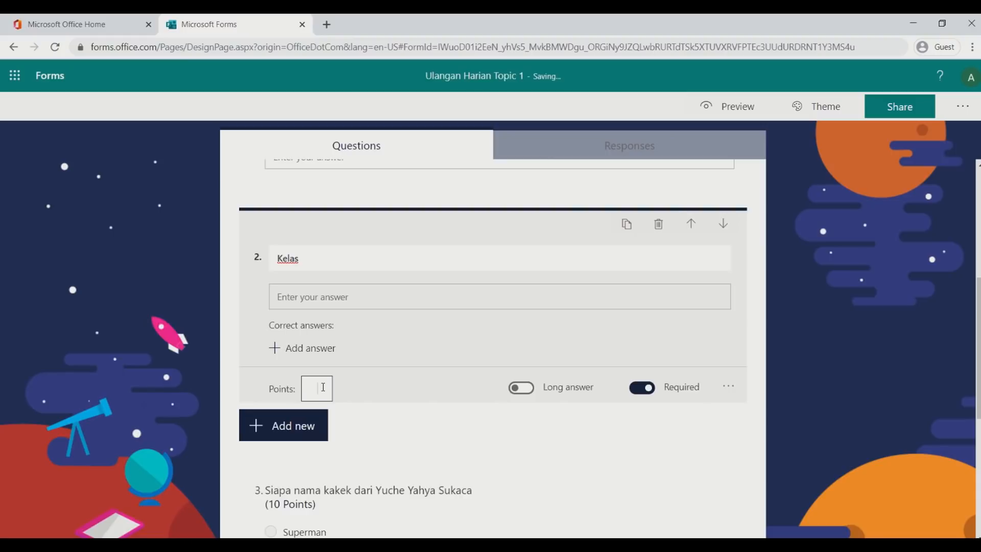
pyautogui.click(813, 277)
pyautogui.scroll(5, 817, 273)
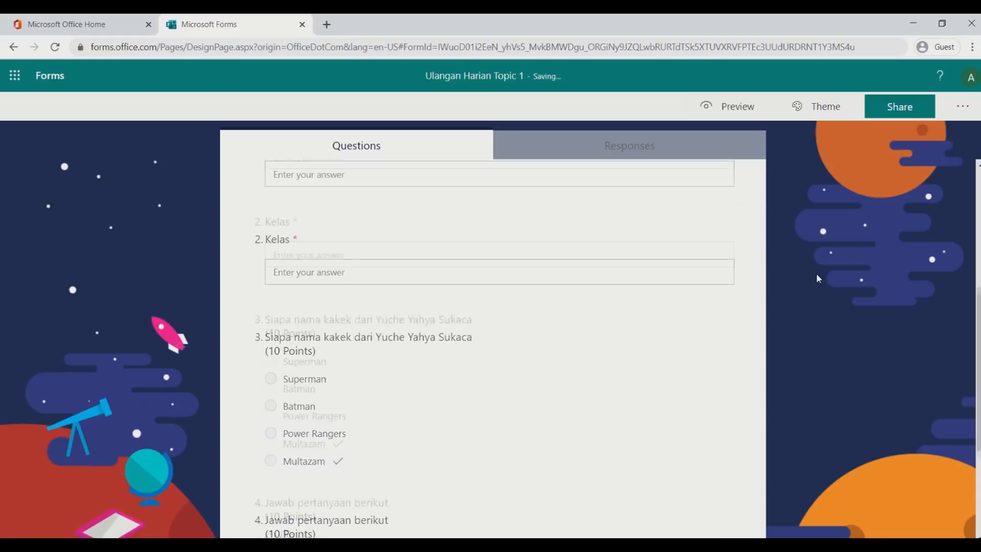
pyautogui.click(736, 105)
pyautogui.scroll(-4, 793, 284)
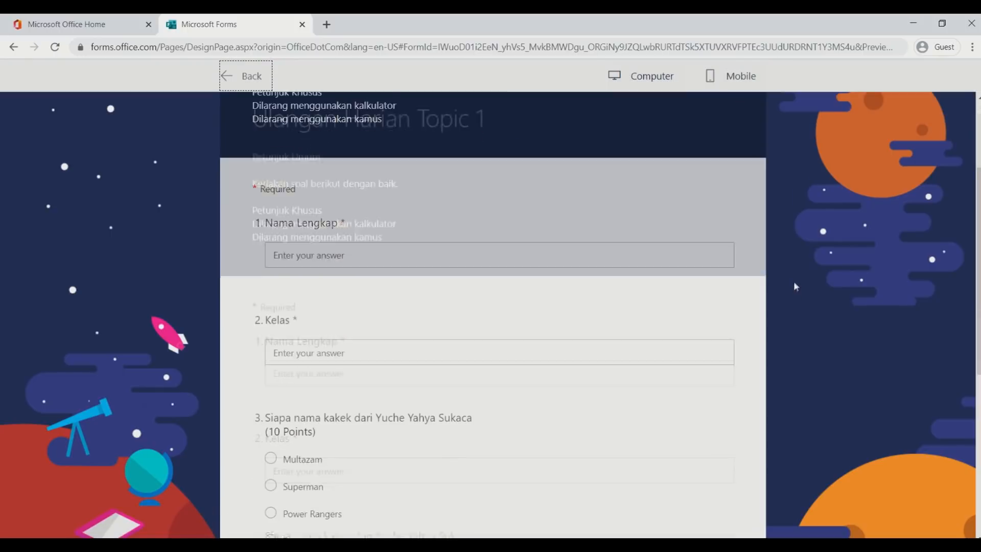
pyautogui.scroll(-6, 795, 278)
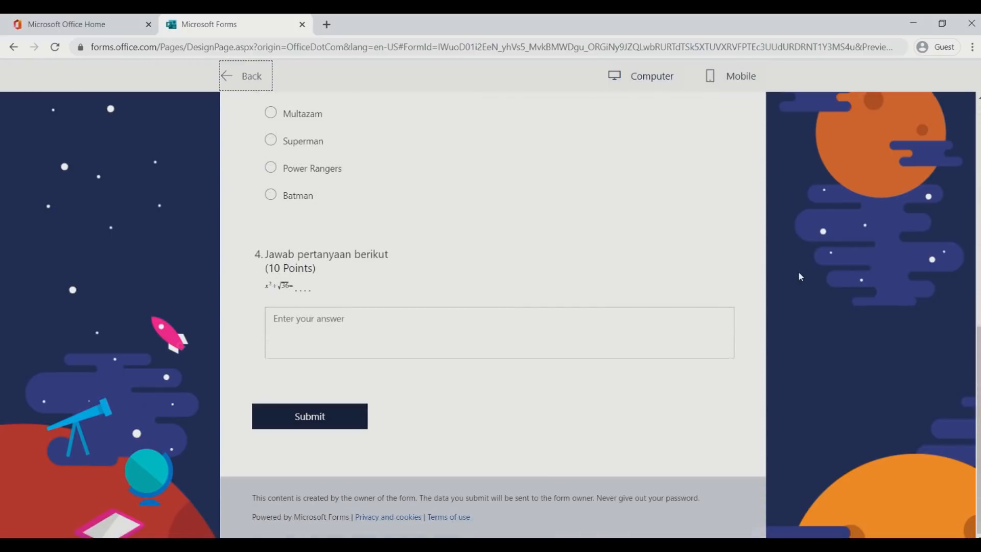
pyautogui.scroll(10, 798, 271)
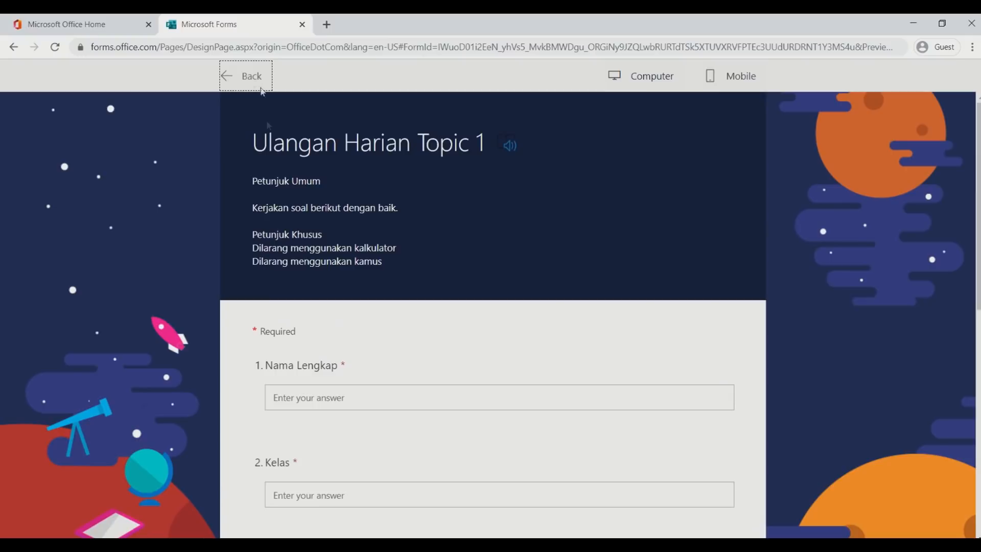
pyautogui.click(253, 77)
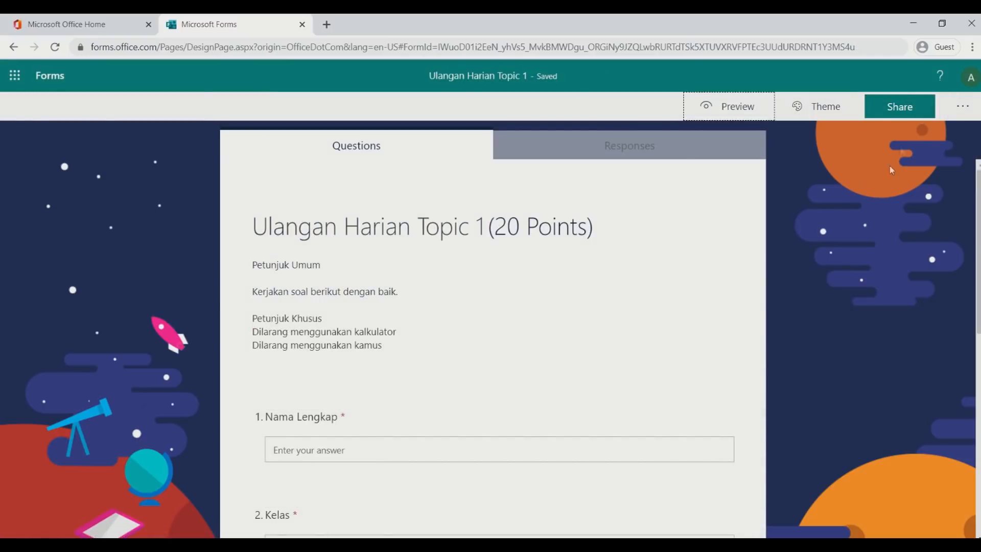
pyautogui.scroll(-4, 800, 236)
pyautogui.scroll(2, 801, 234)
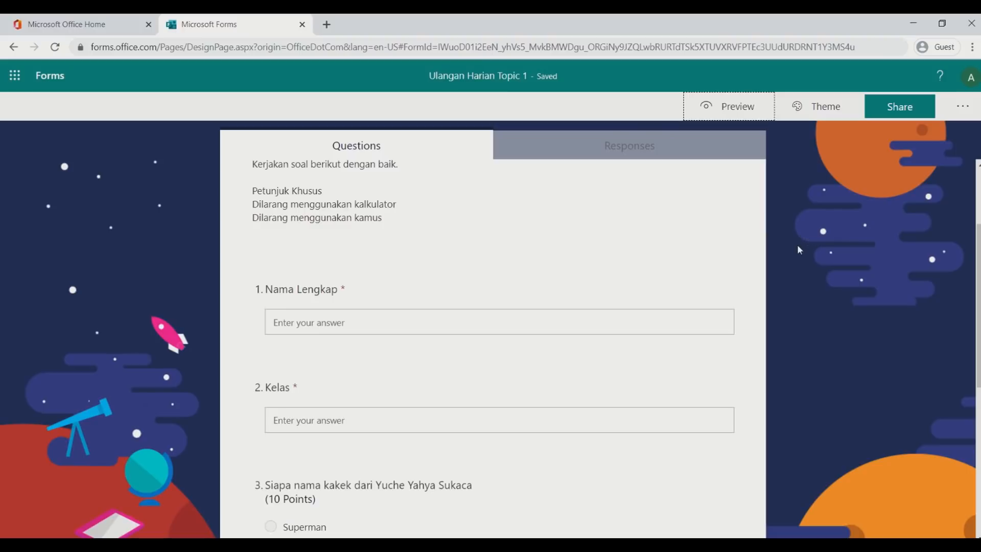
pyautogui.scroll(-3, 800, 245)
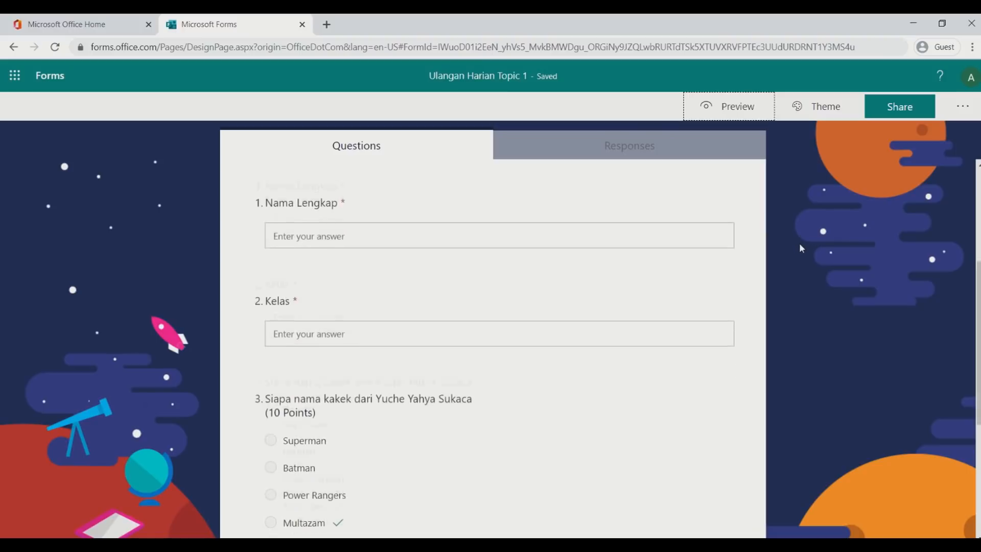
pyautogui.scroll(2, 797, 236)
pyautogui.scroll(-3, 796, 236)
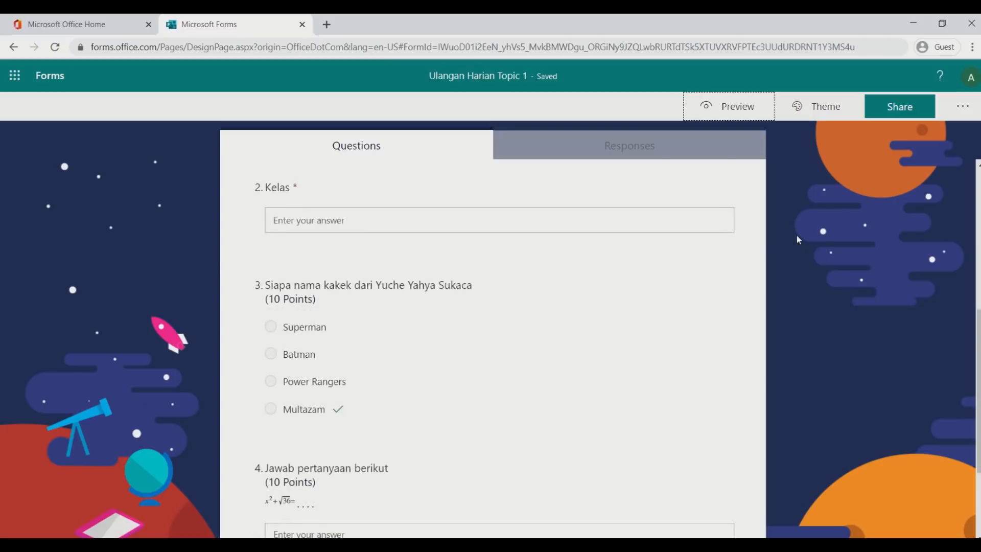
pyautogui.scroll(6, 788, 235)
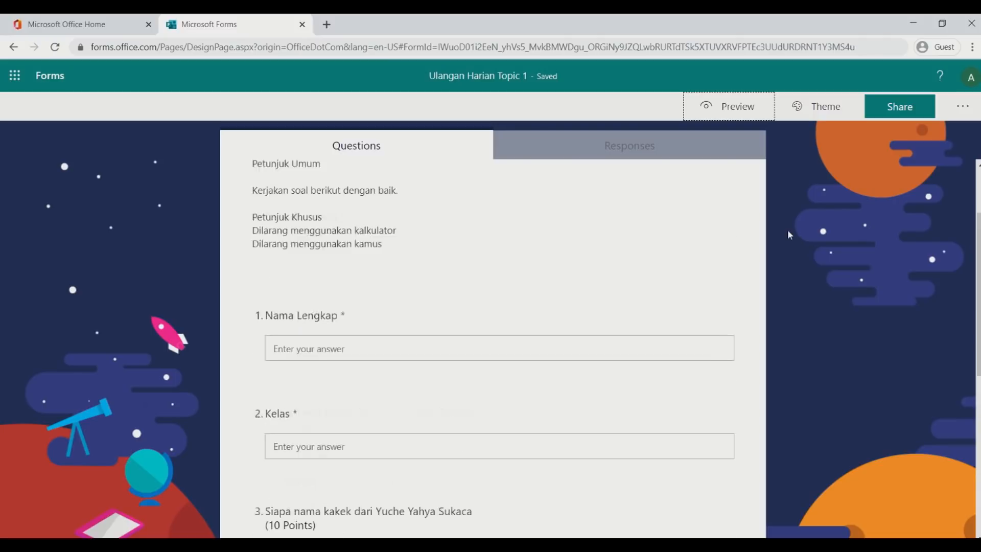
pyautogui.click(891, 111)
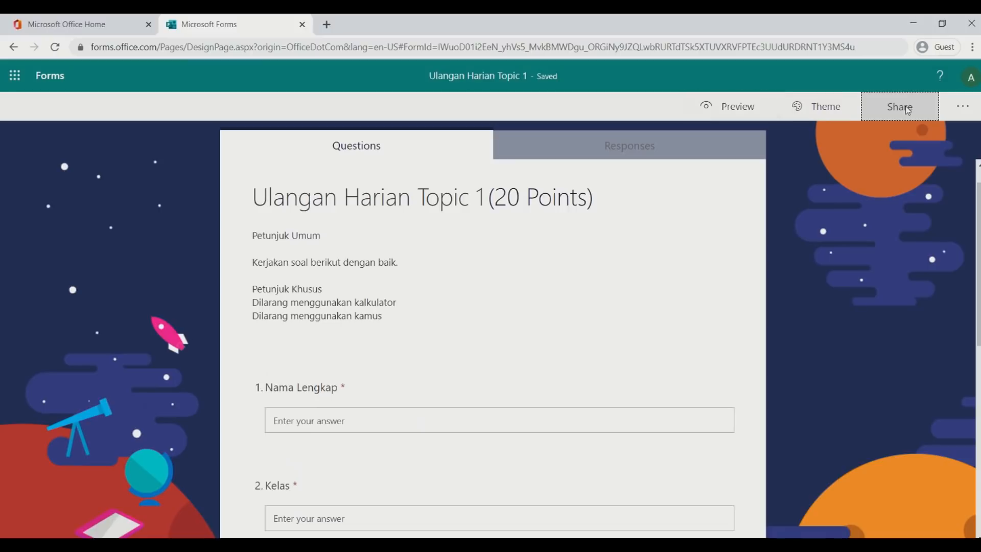
pyautogui.click(908, 119)
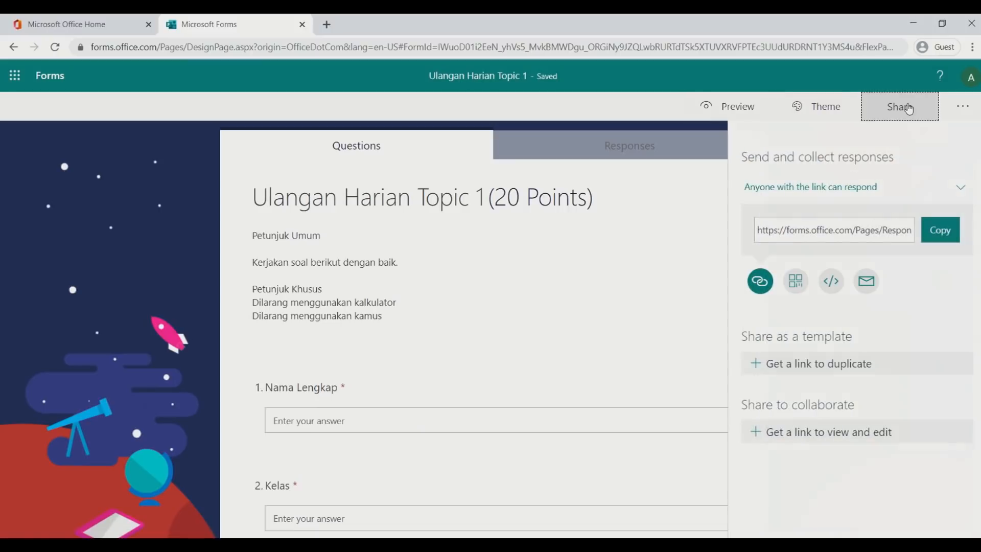
pyautogui.scroll(-3, 613, 259)
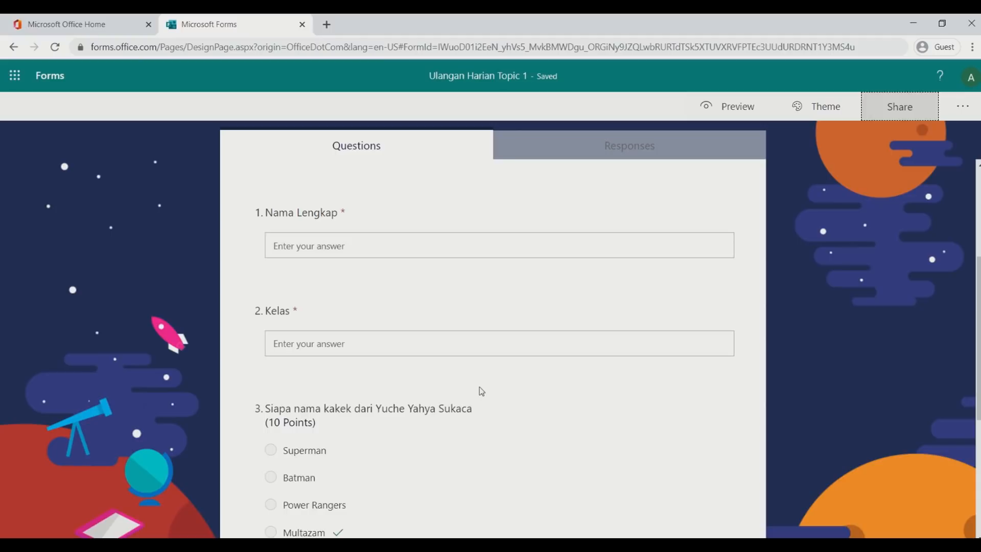
pyautogui.click(444, 341)
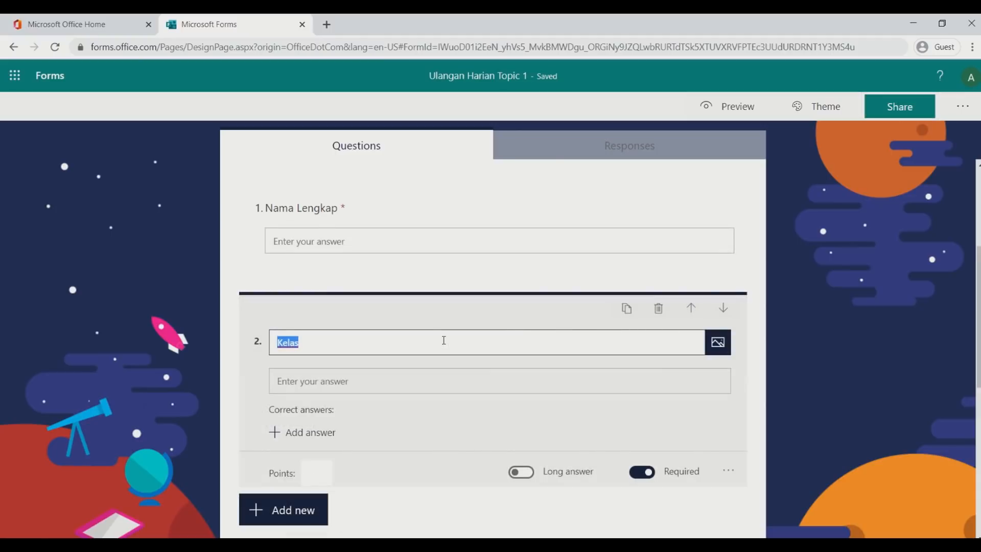
pyautogui.click(860, 271)
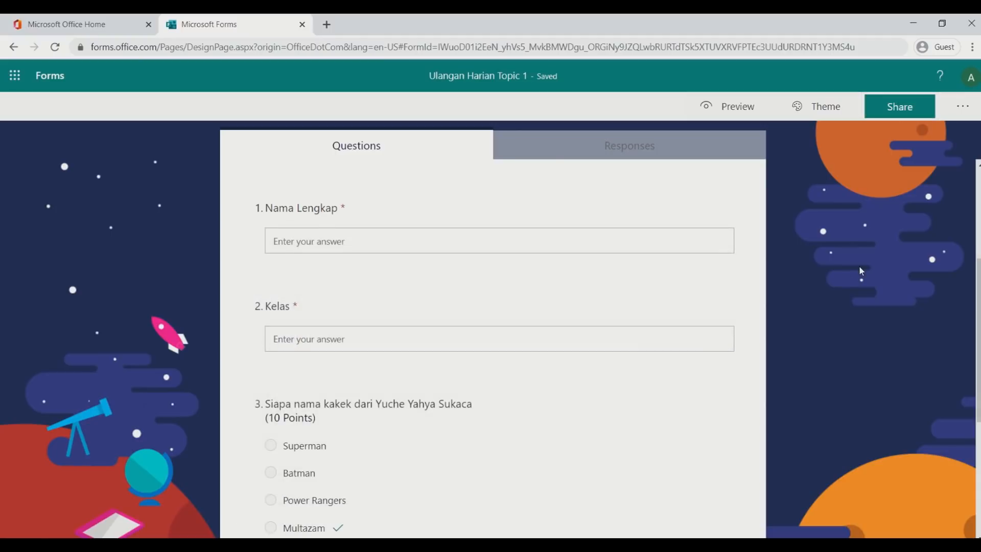
pyautogui.scroll(3, 862, 271)
pyautogui.scroll(-4, 862, 271)
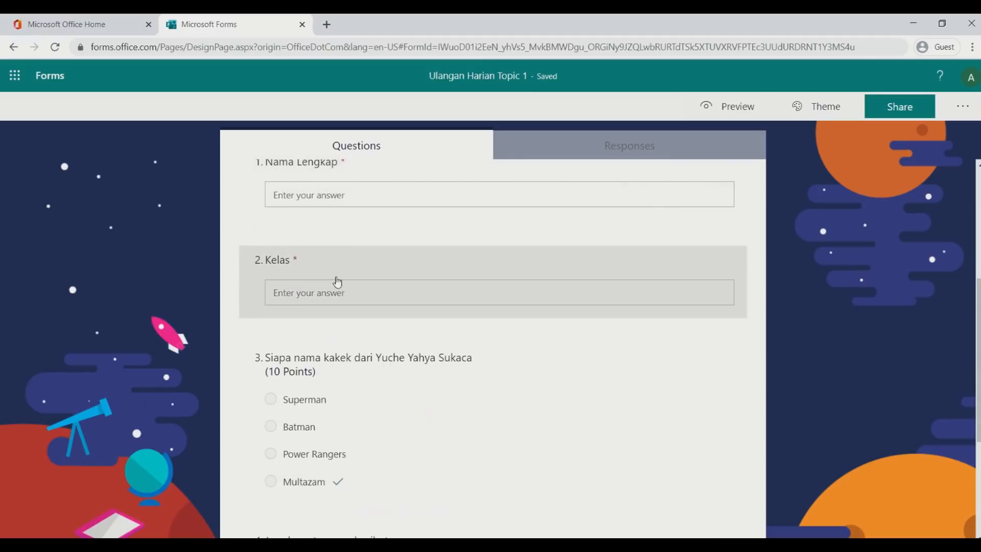
pyautogui.click(337, 282)
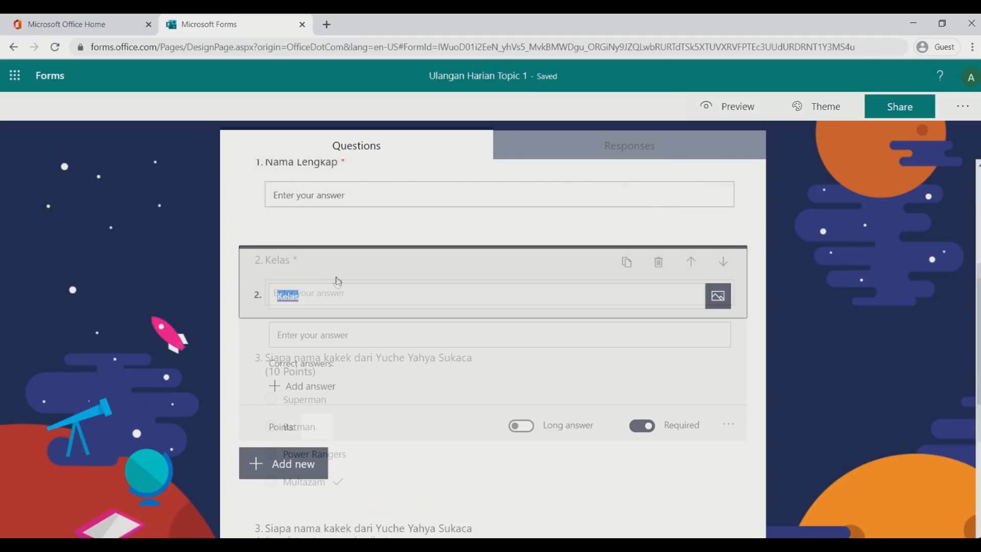
pyautogui.click(729, 426)
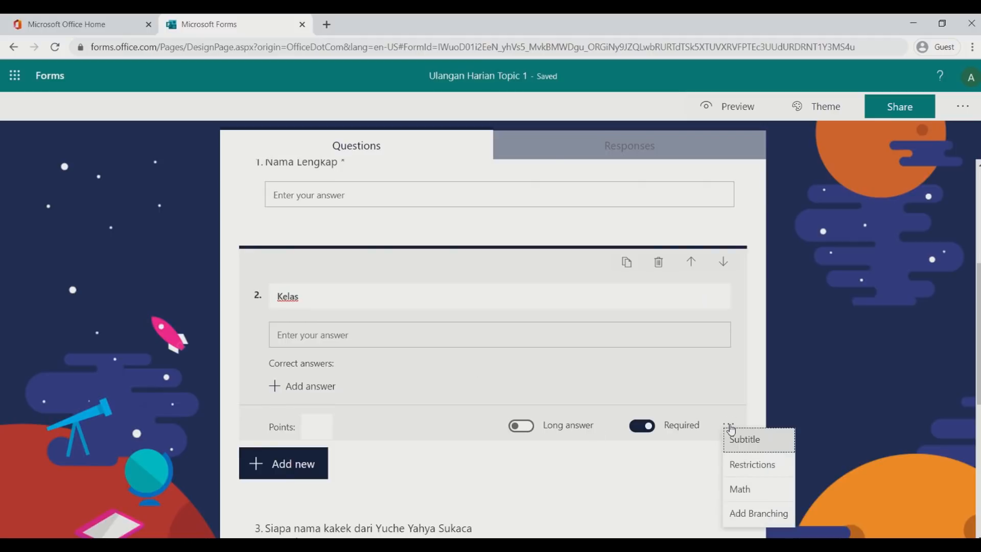
pyautogui.scroll(-1, 732, 409)
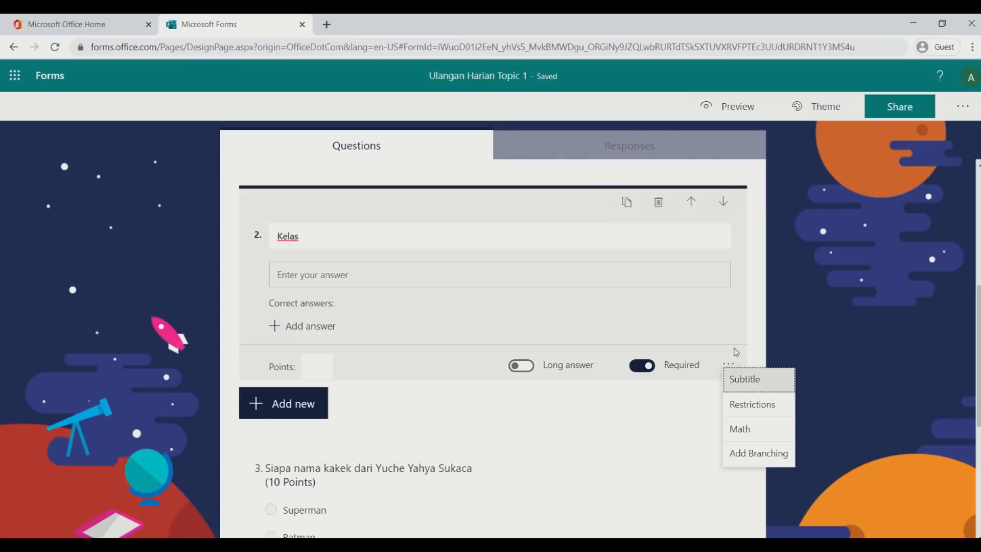
pyautogui.click(748, 403)
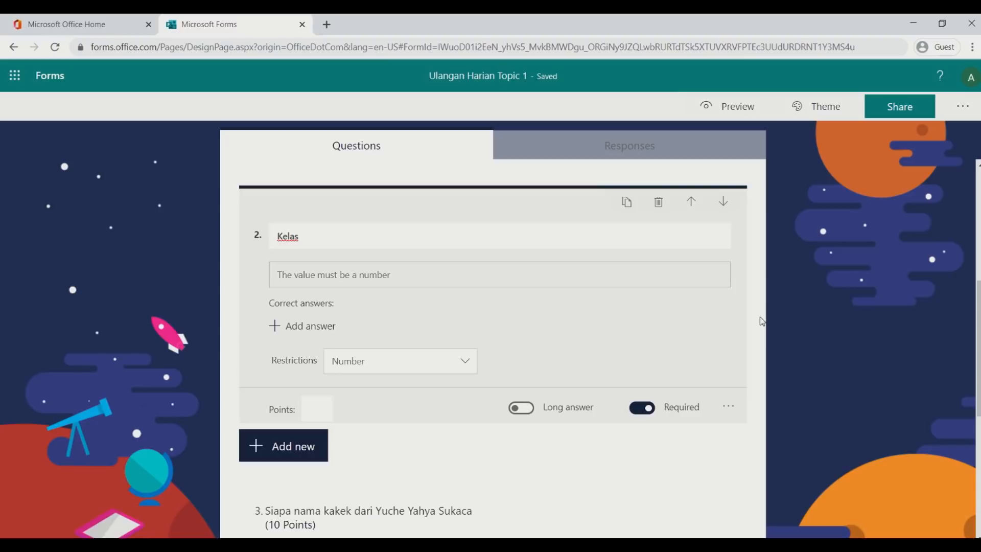
pyautogui.click(458, 366)
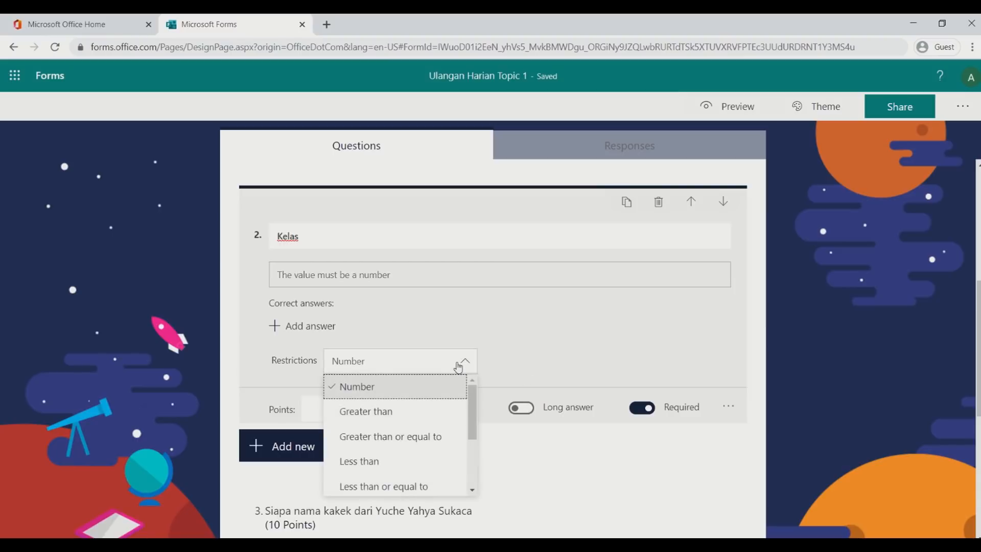
pyautogui.moveTo(472, 404); pyautogui.dragTo(478, 376)
pyautogui.click(474, 364)
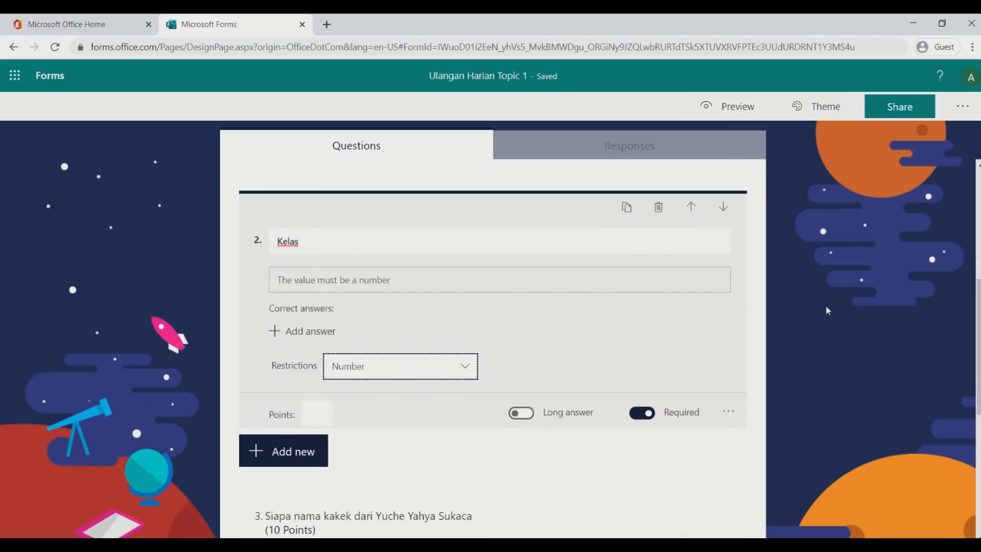
pyautogui.click(728, 411)
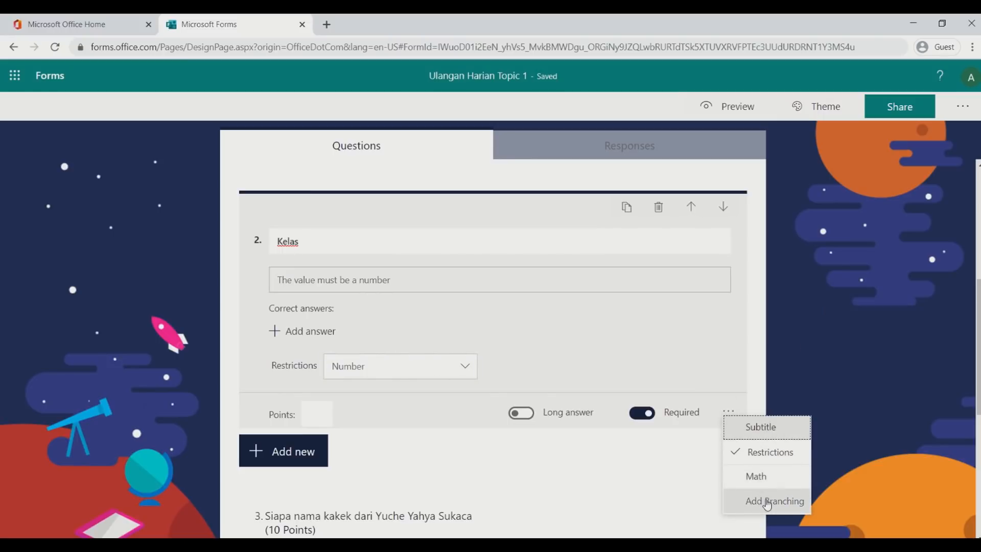
pyautogui.click(760, 452)
pyautogui.click(797, 356)
pyautogui.scroll(6, 797, 356)
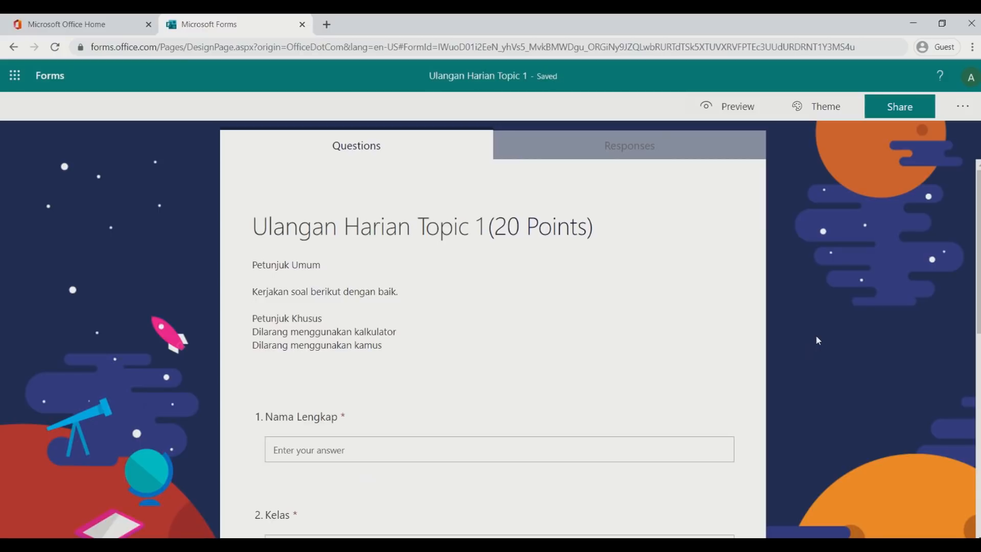
pyautogui.scroll(-5, 817, 338)
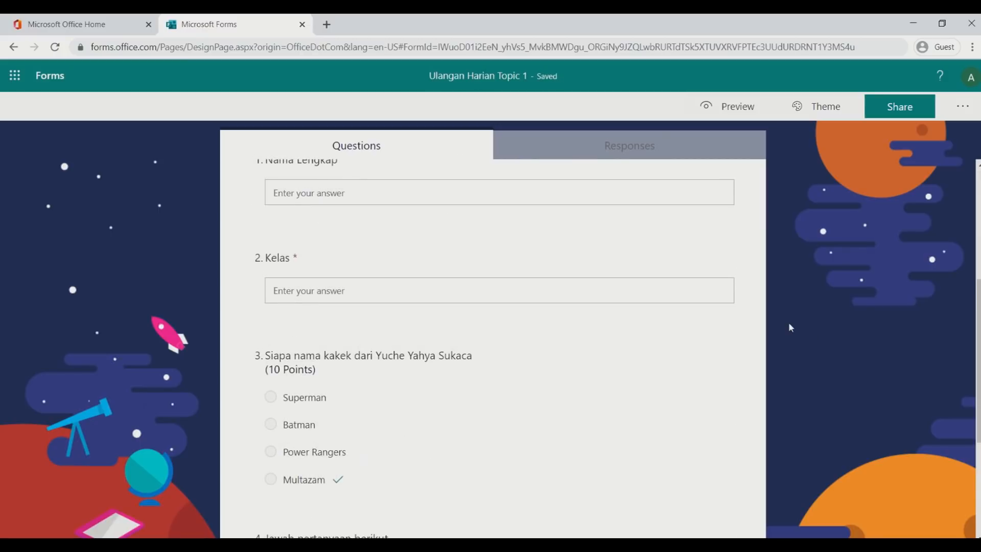
pyautogui.scroll(2, 524, 296)
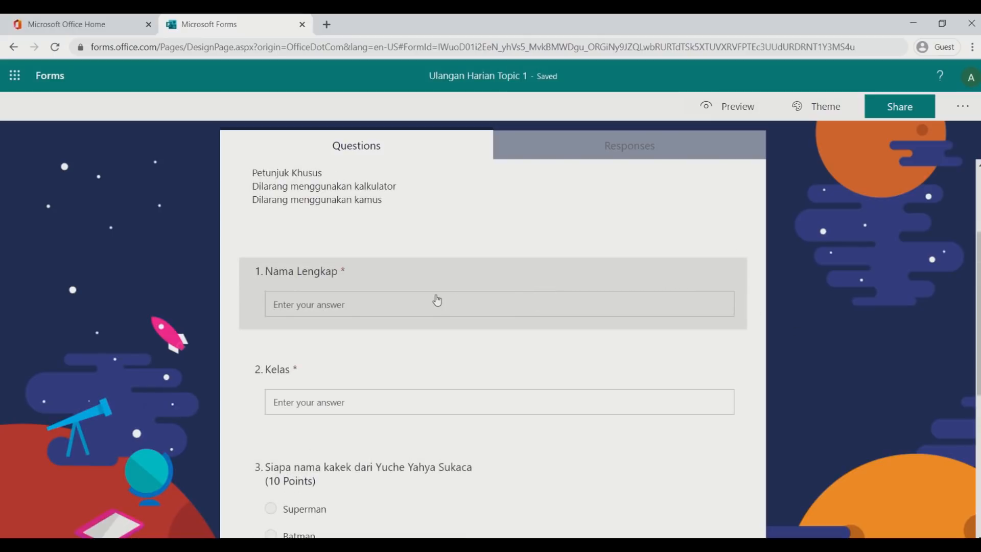
# Open Share and keep responses set to 'Anyone with the link can respond'
pyautogui.scroll(-2, 437, 300)
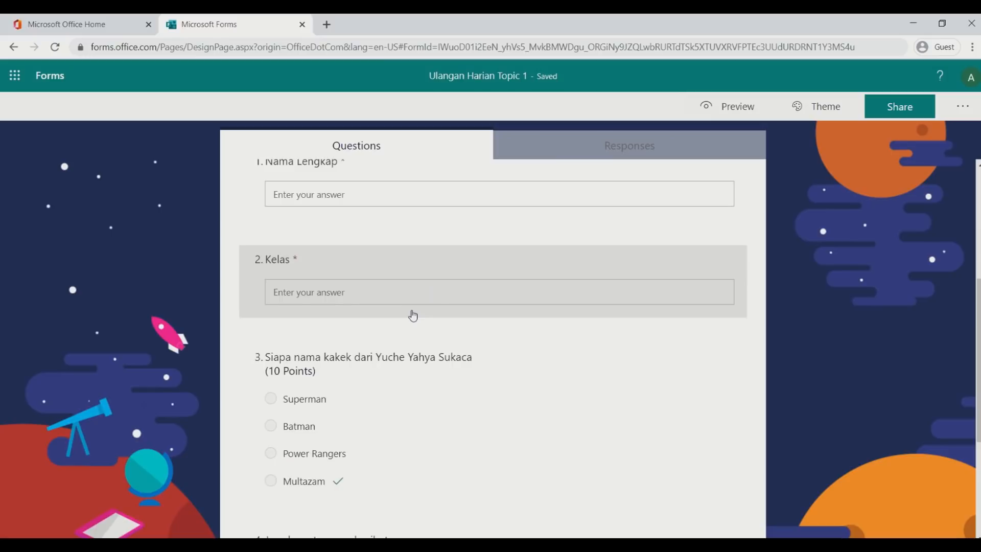
pyautogui.scroll(1, 412, 316)
pyautogui.scroll(-2, 418, 314)
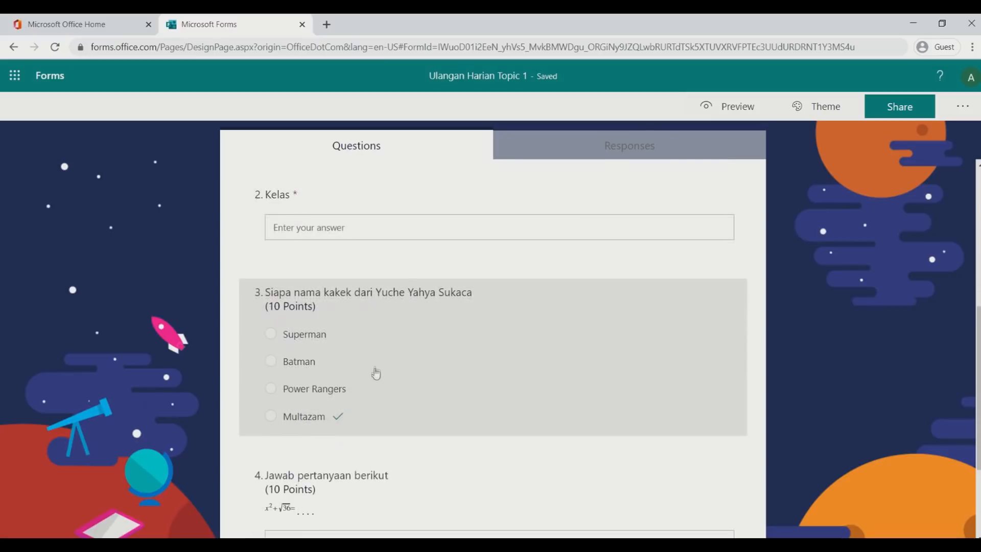
pyautogui.scroll(-2, 371, 358)
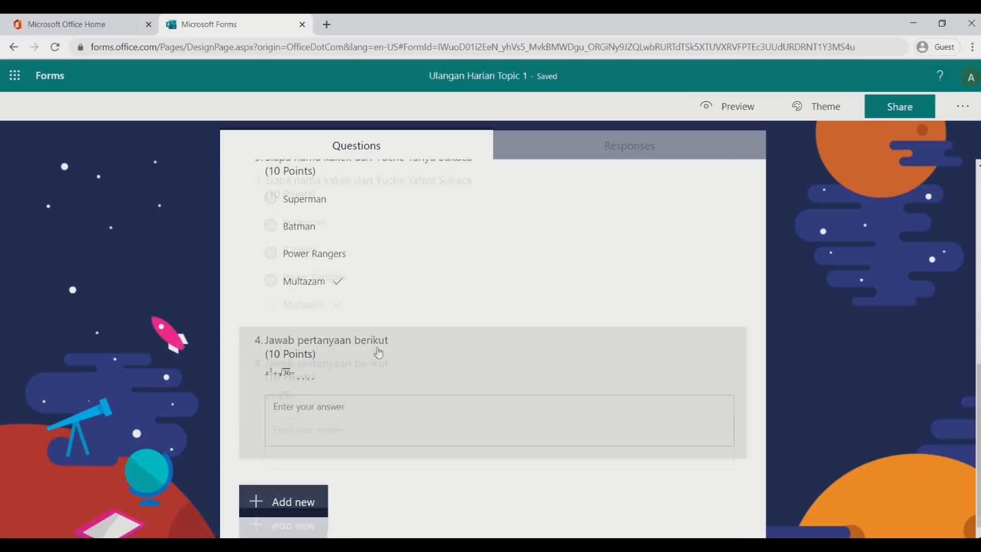
pyautogui.scroll(8, 377, 351)
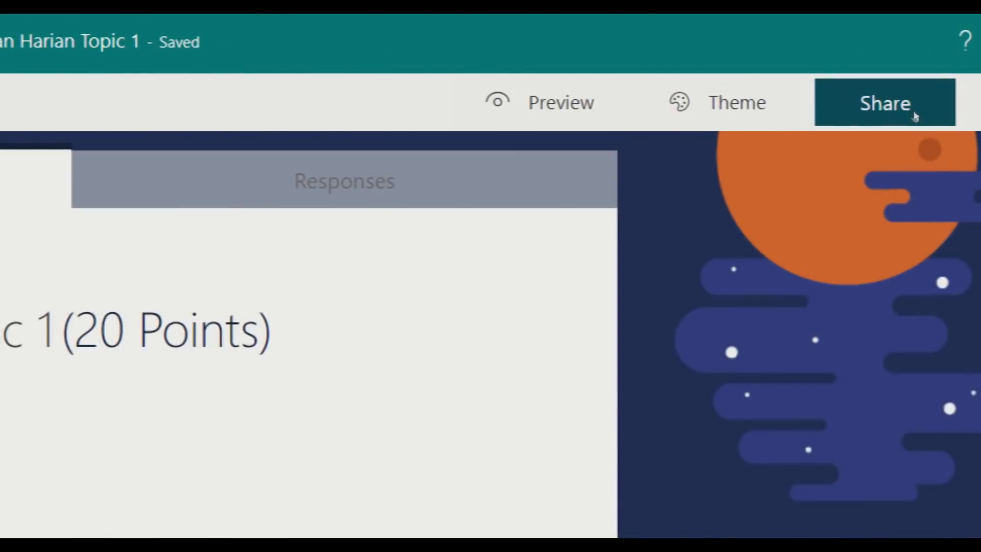
pyautogui.click(915, 116)
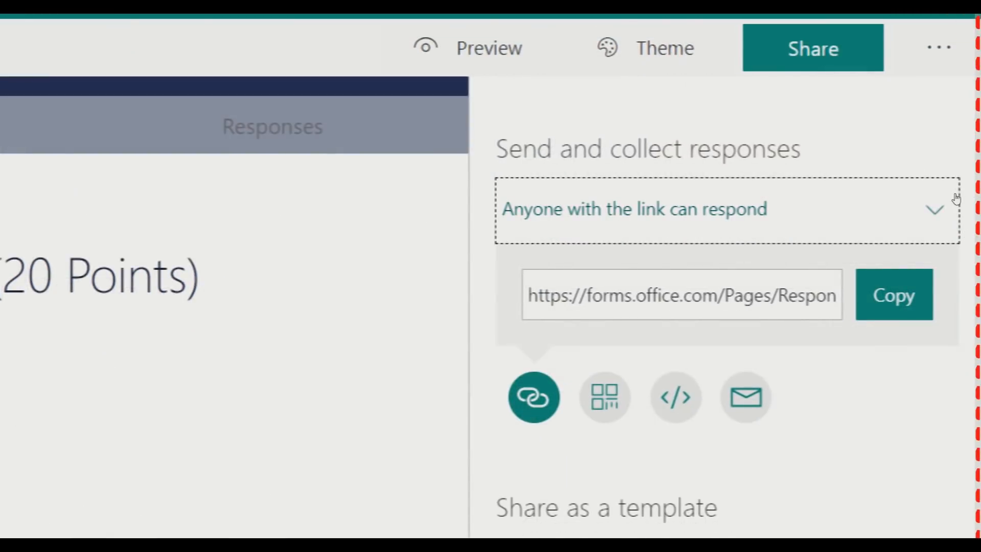
pyautogui.click(954, 199)
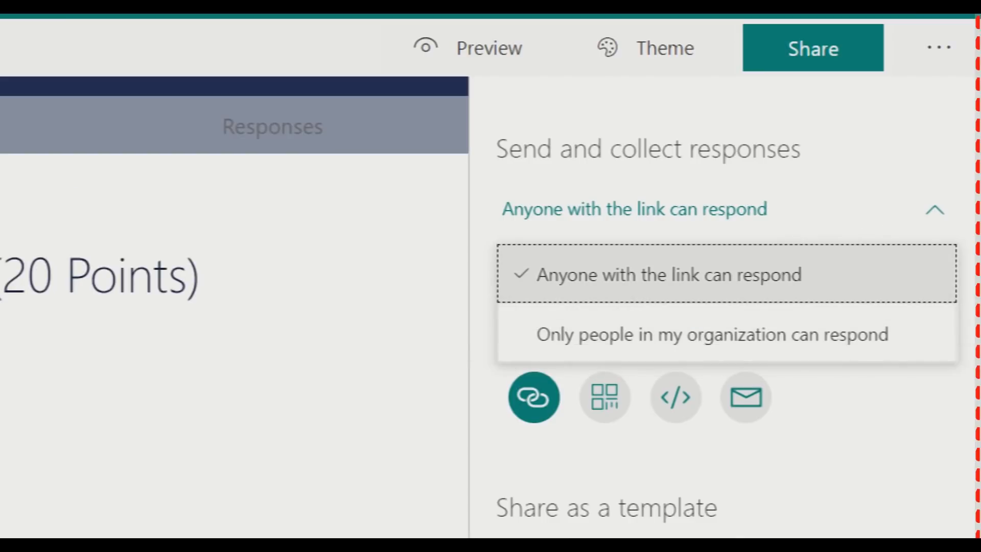
pyautogui.click(956, 193)
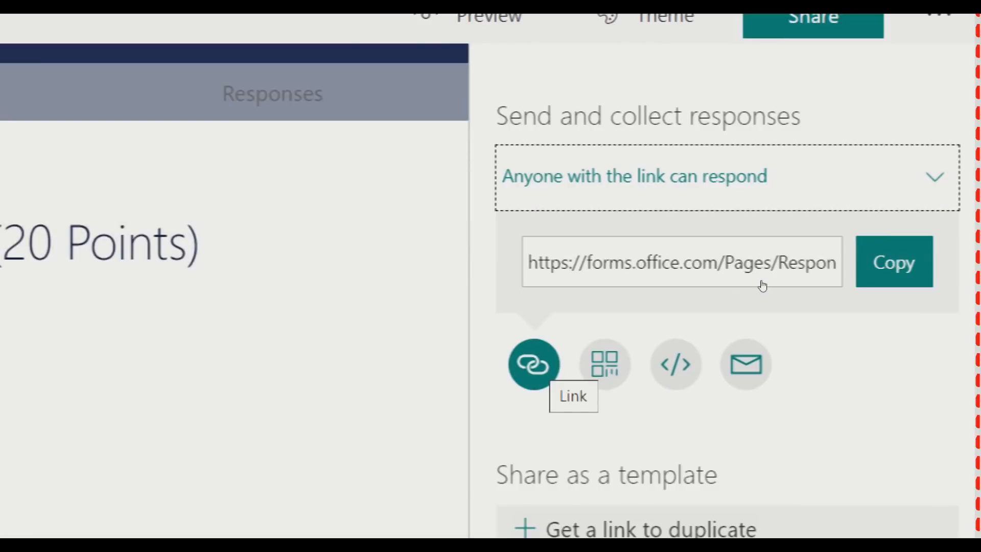
# Copy the quiz's response link and display its QR code
pyautogui.click(935, 236)
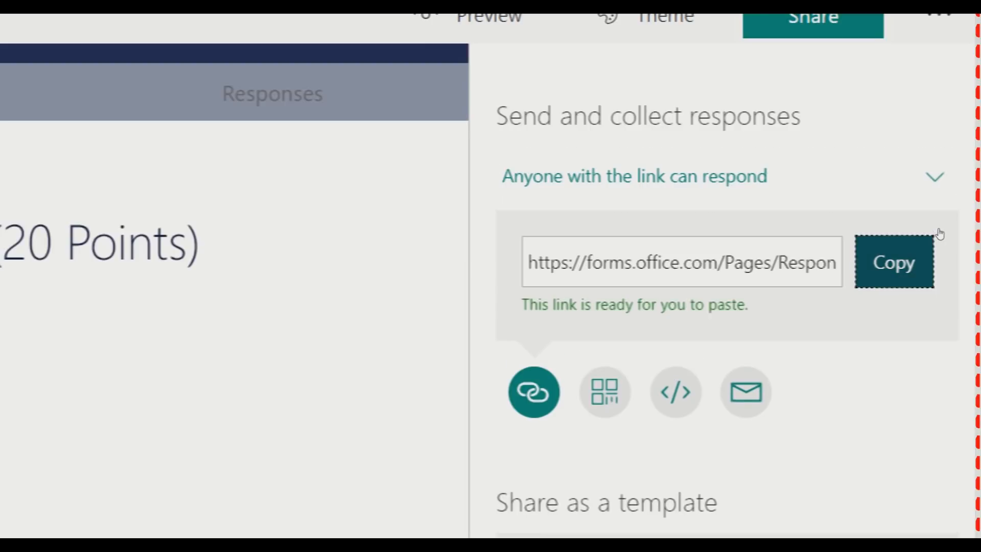
pyautogui.click(800, 298)
pyautogui.click(605, 363)
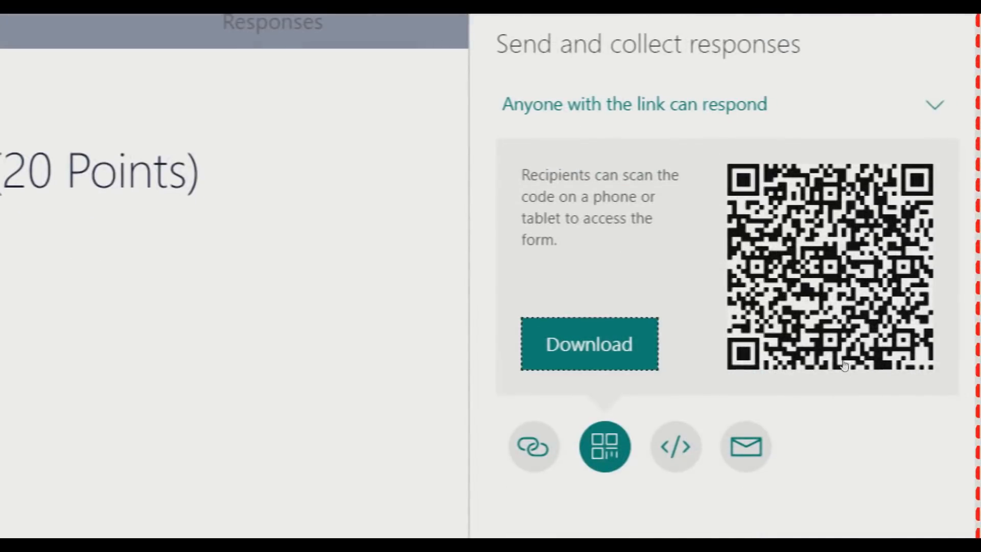
# Switch the Share panel back to the quiz's response link and copy it
pyautogui.click(676, 446)
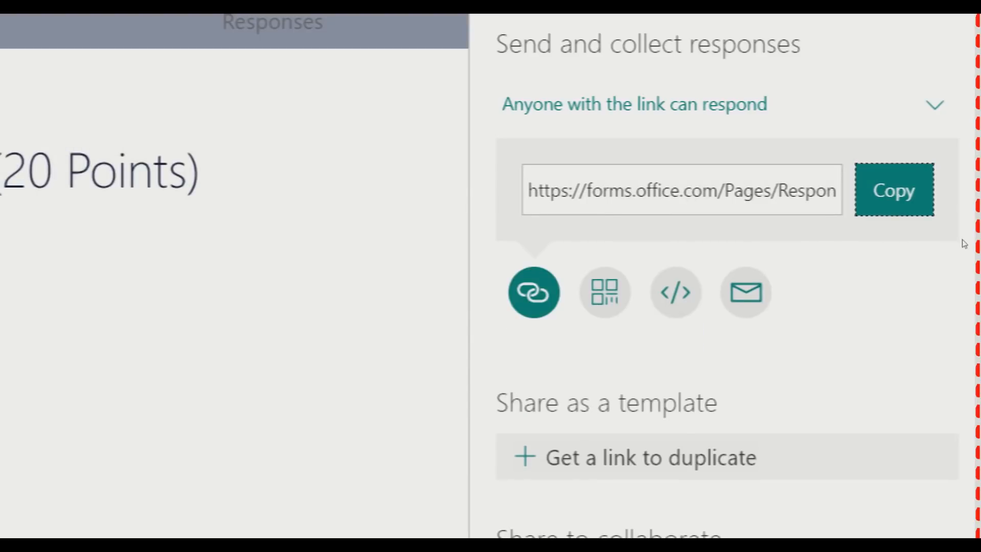
pyautogui.click(947, 231)
# Show the quiz's QR code in the Share panel
pyautogui.click(604, 292)
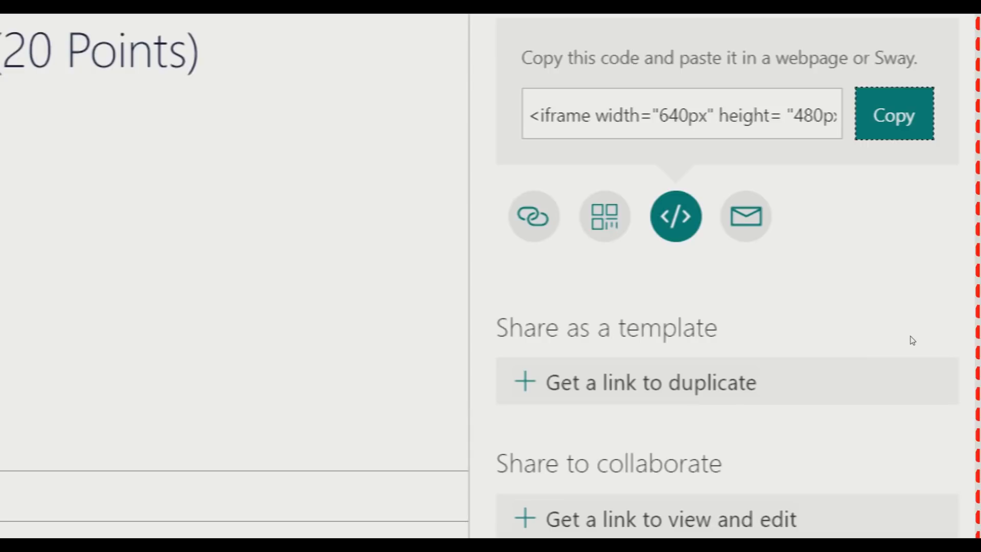
pyautogui.click(809, 394)
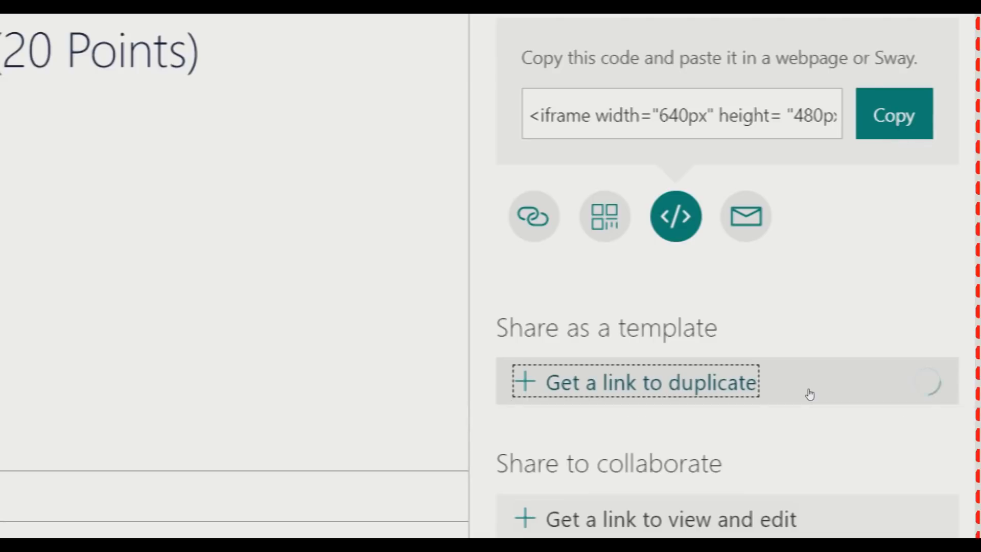
pyautogui.click(873, 468)
pyautogui.scroll(-1, 903, 341)
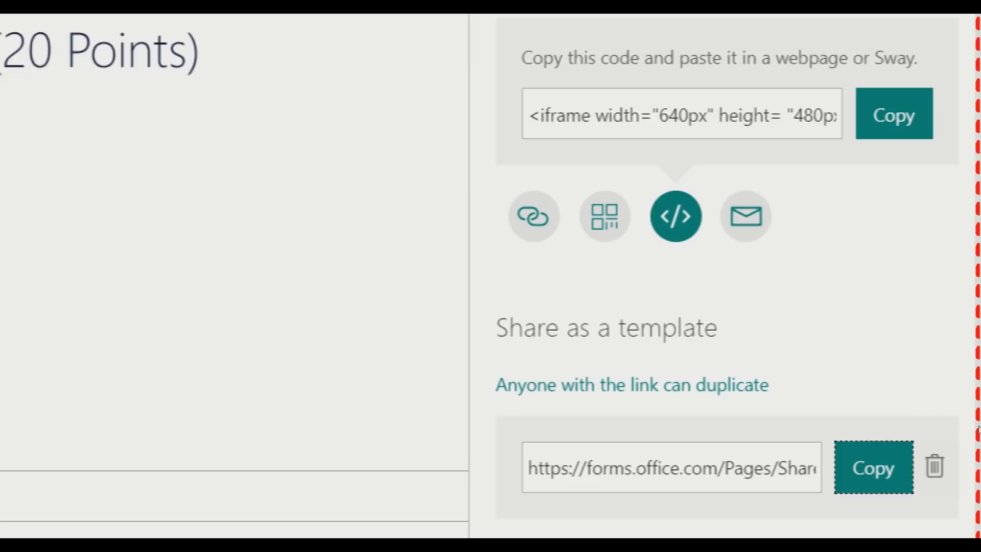
pyautogui.click(934, 466)
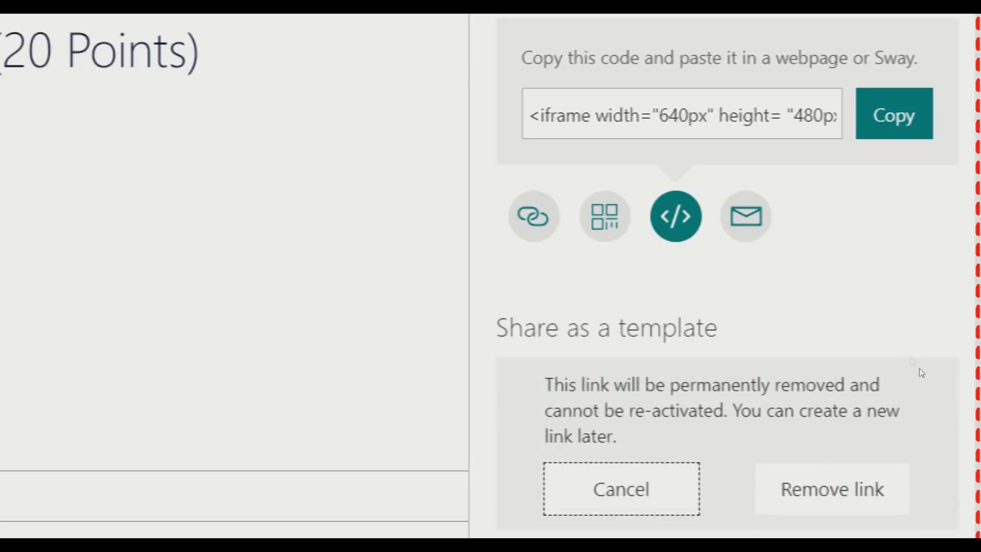
pyautogui.click(902, 475)
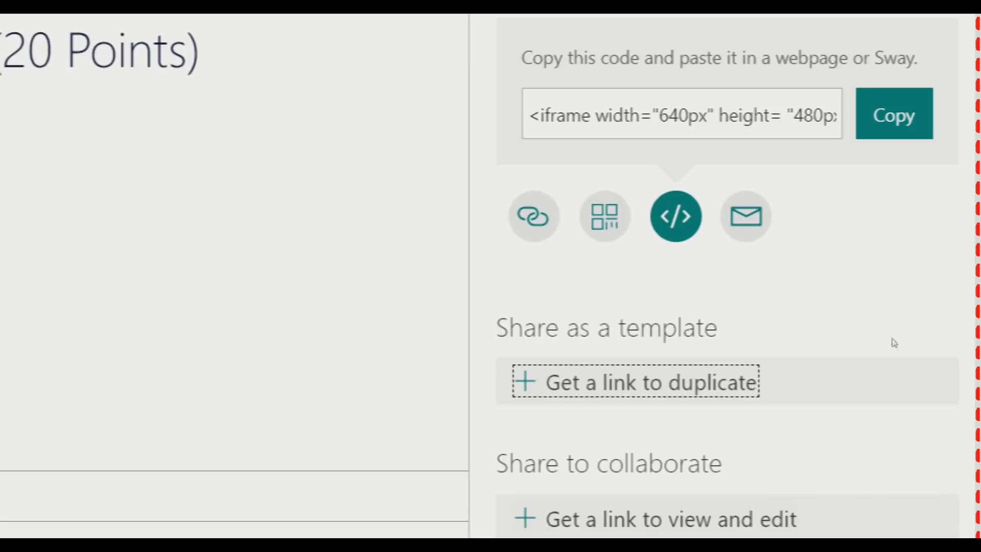
pyautogui.scroll(-1, 868, 419)
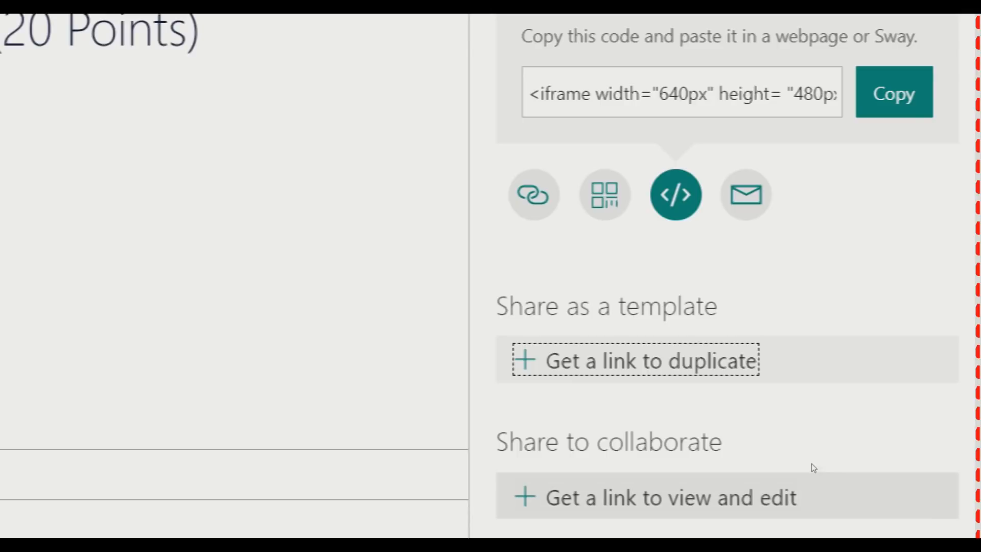
# Create a view-and-edit collaboration link for the quiz, then begin removing it
pyautogui.click(871, 462)
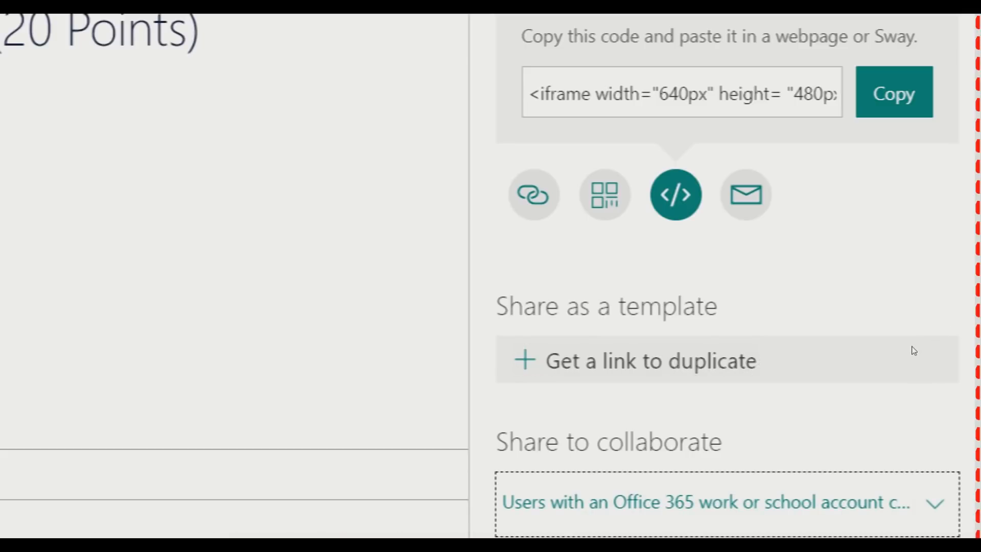
pyautogui.click(955, 460)
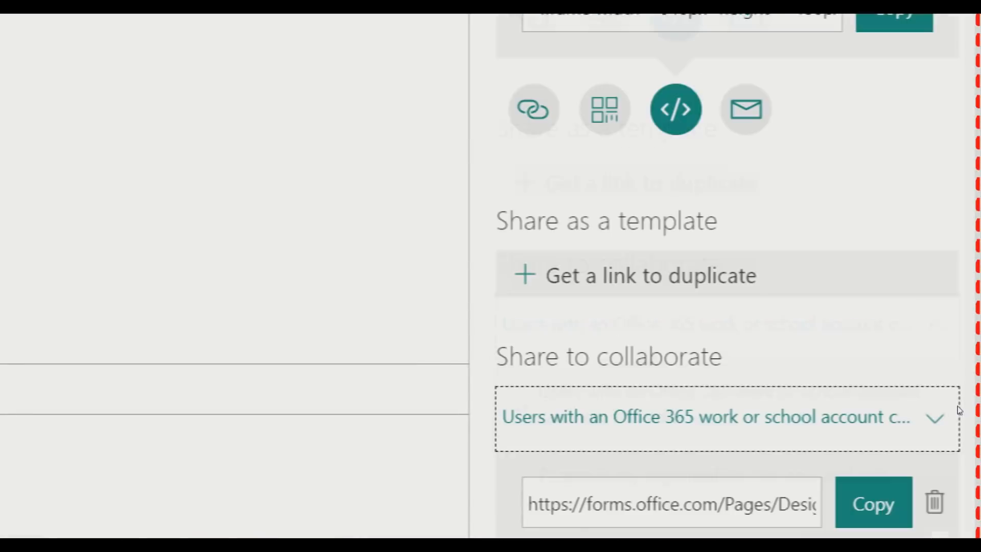
pyautogui.click(935, 502)
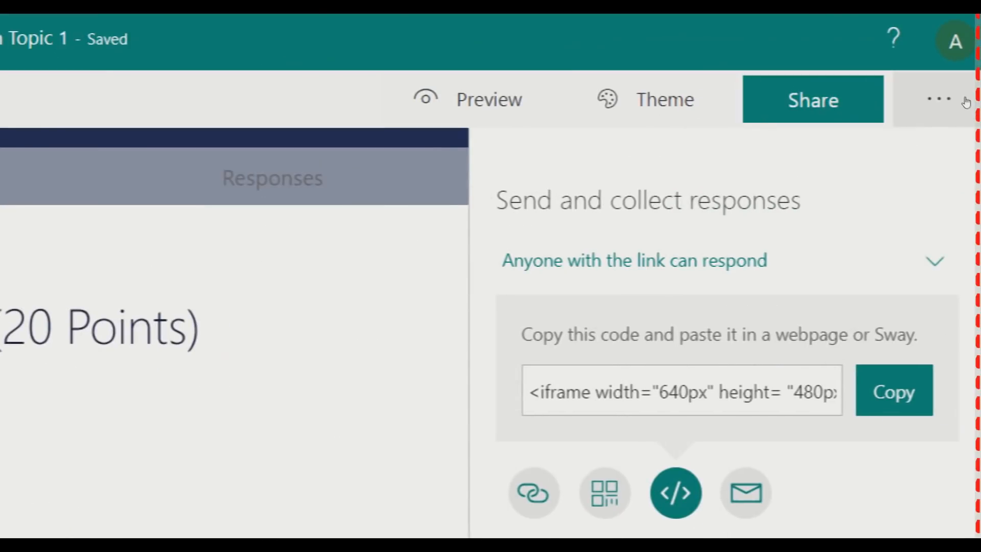
# Open the form Settings and keep 'Show results automatically' switched on
pyautogui.click(965, 111)
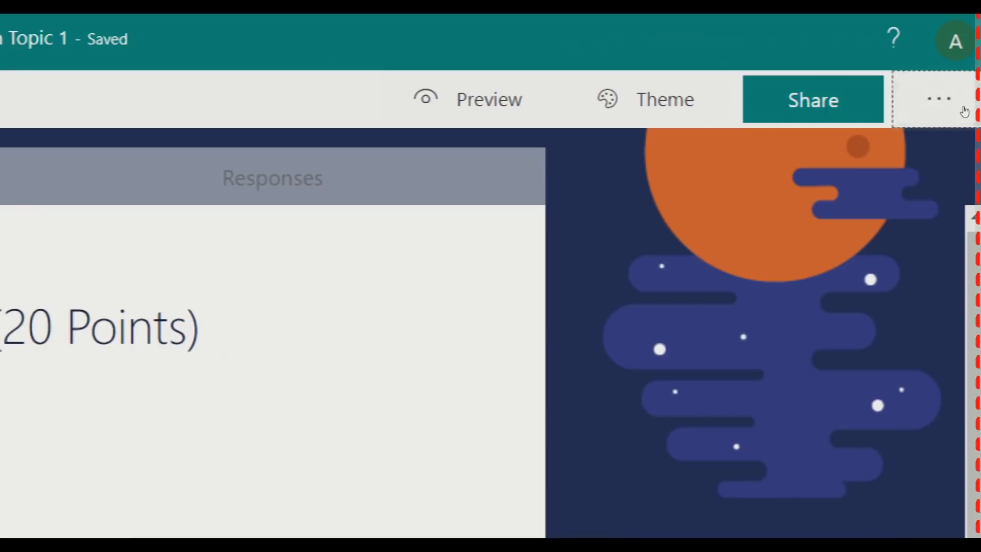
pyautogui.click(964, 112)
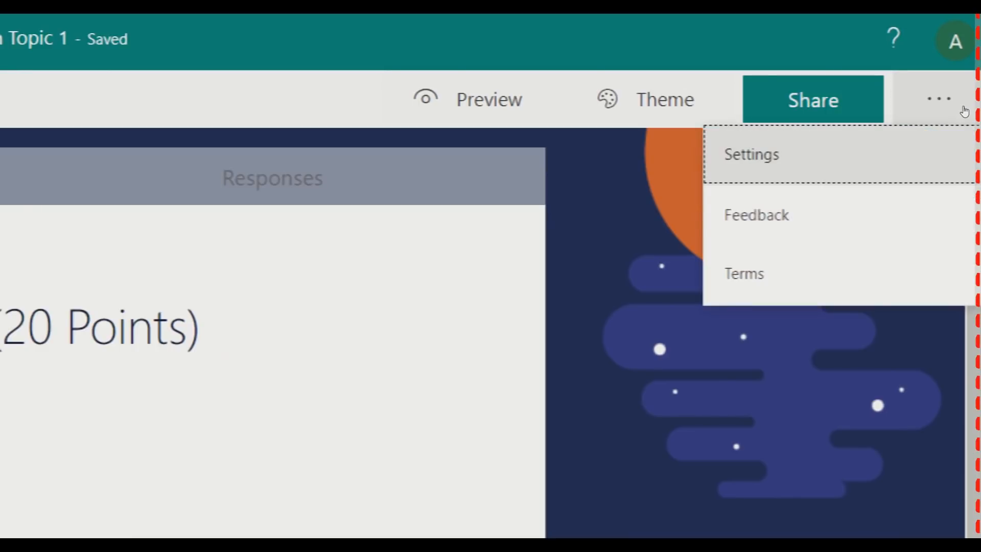
pyautogui.click(888, 139)
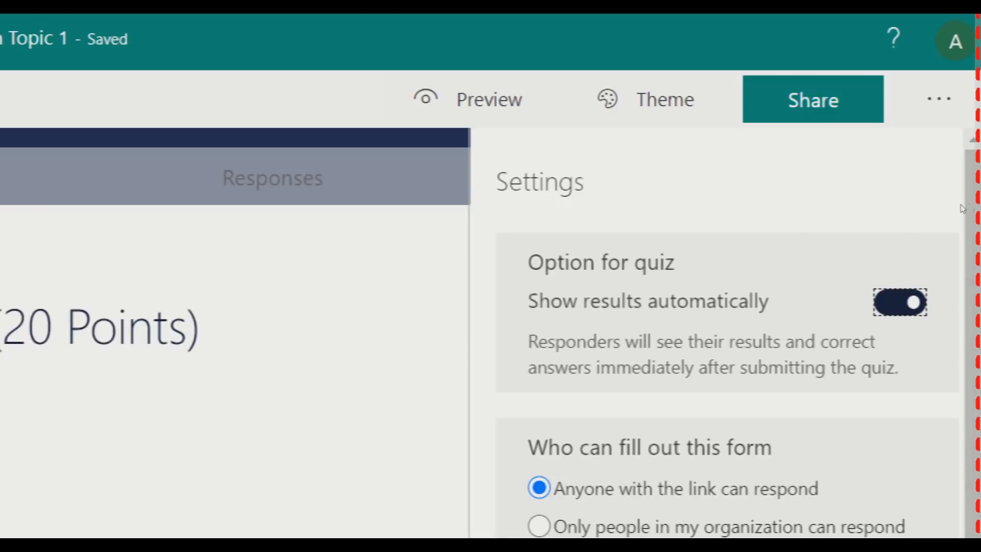
pyautogui.press('space')
pyautogui.press('space')
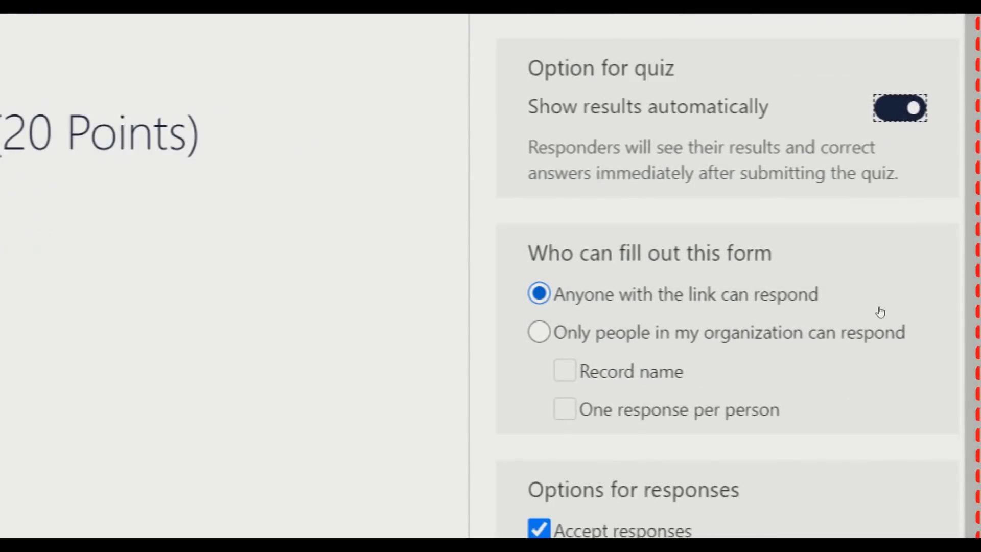
# Limit responses to people in the organization, recording names and allowing one response per person
pyautogui.click(767, 328)
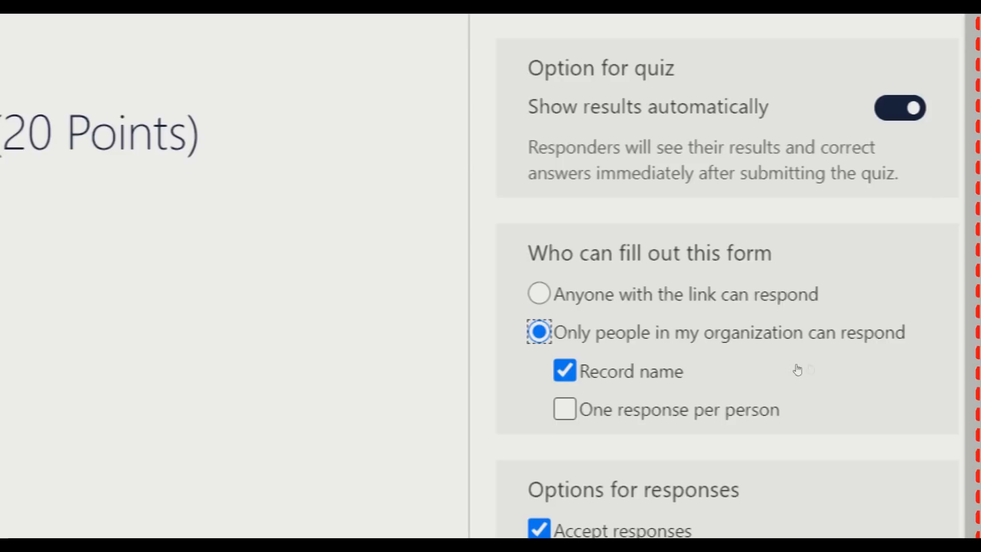
pyautogui.click(565, 410)
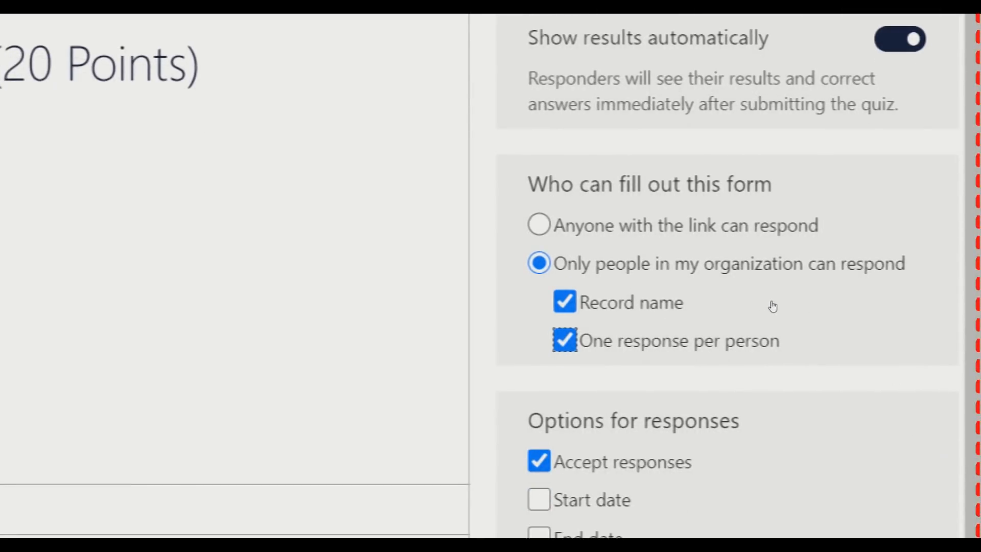
pyautogui.click(539, 224)
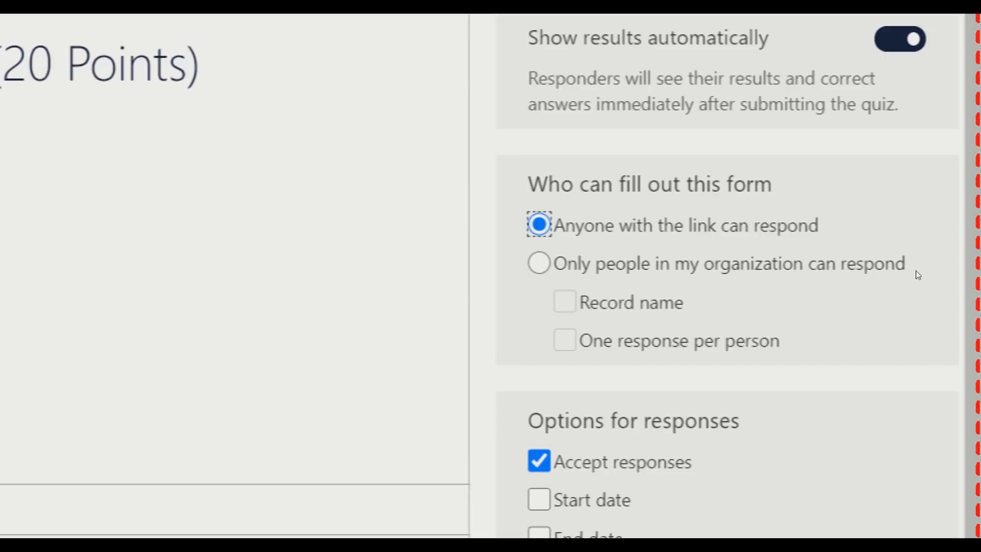
pyautogui.press('Down')
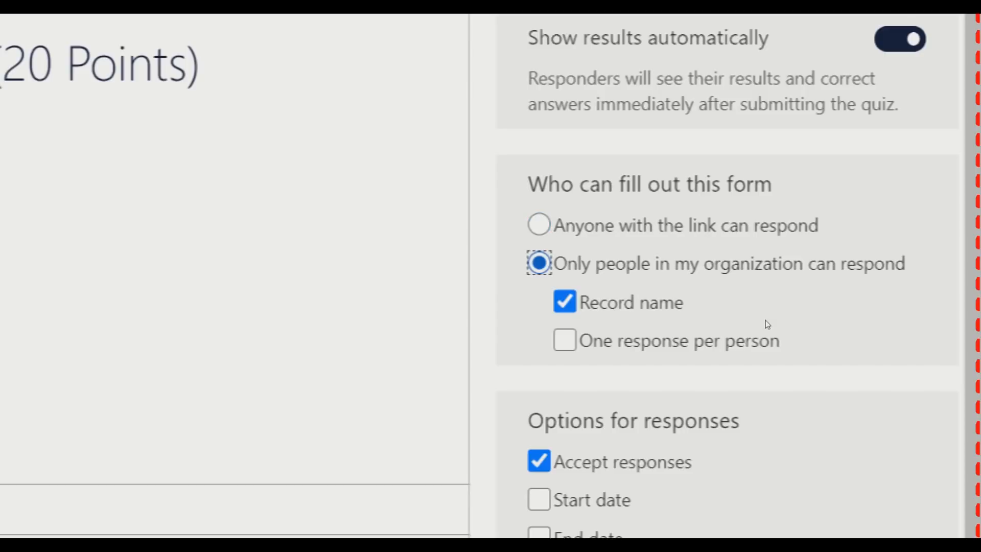
pyautogui.press('Tab')
pyautogui.press('Tab')
pyautogui.press('space')
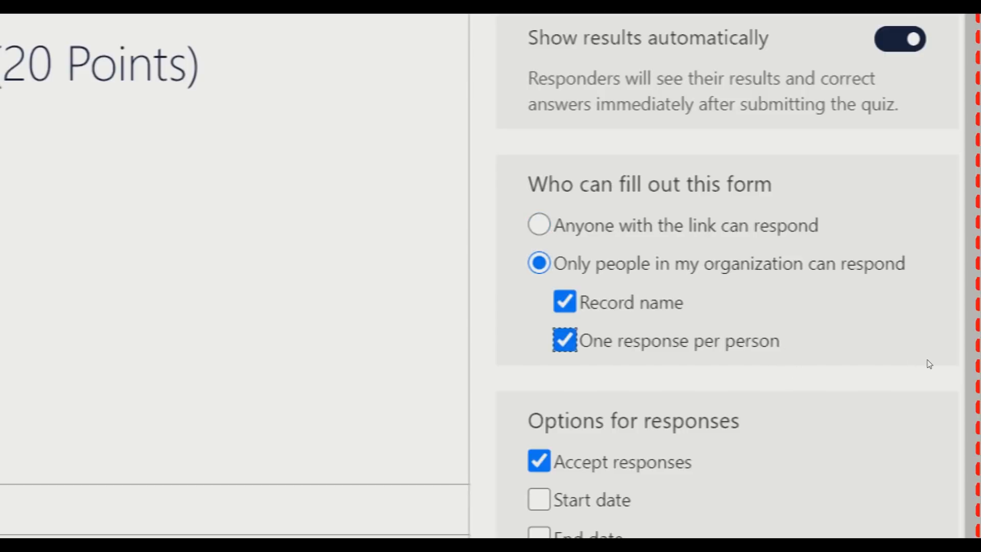
pyautogui.rightClick(929, 370)
pyautogui.click(955, 437)
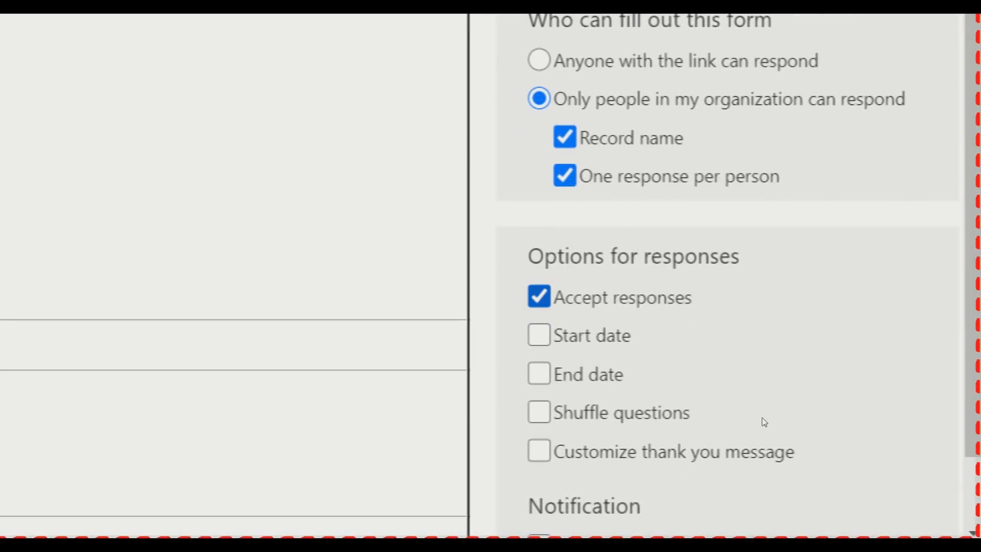
pyautogui.click(539, 296)
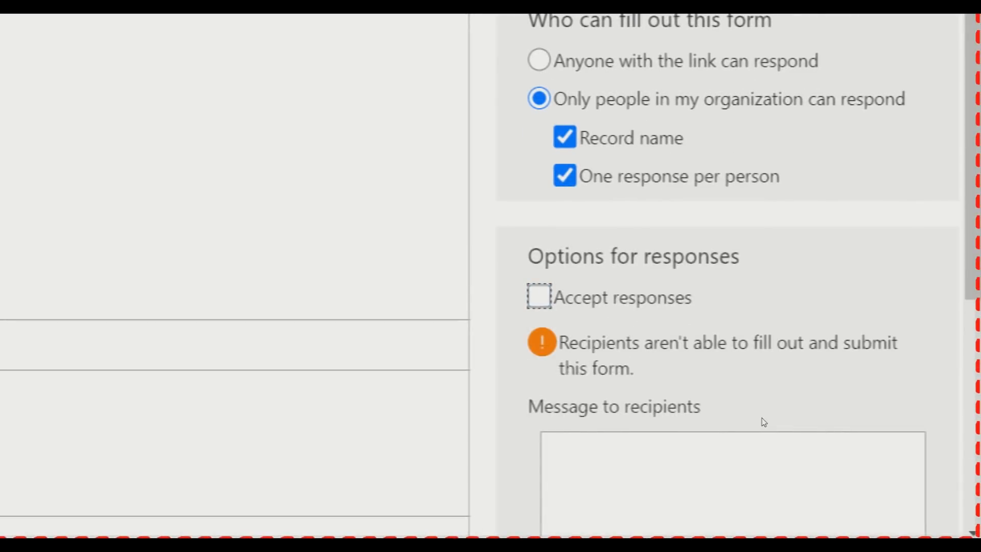
pyautogui.press('space')
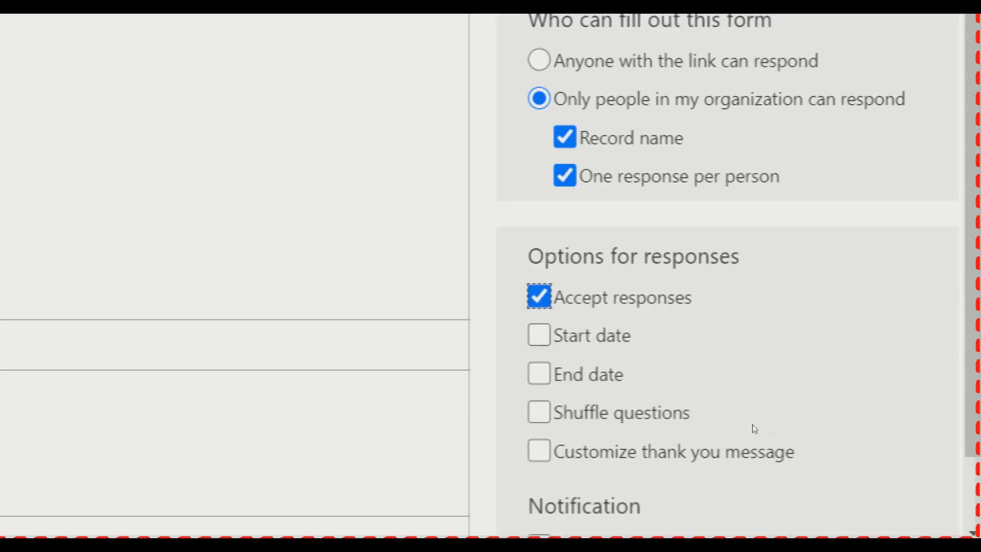
pyautogui.press('space')
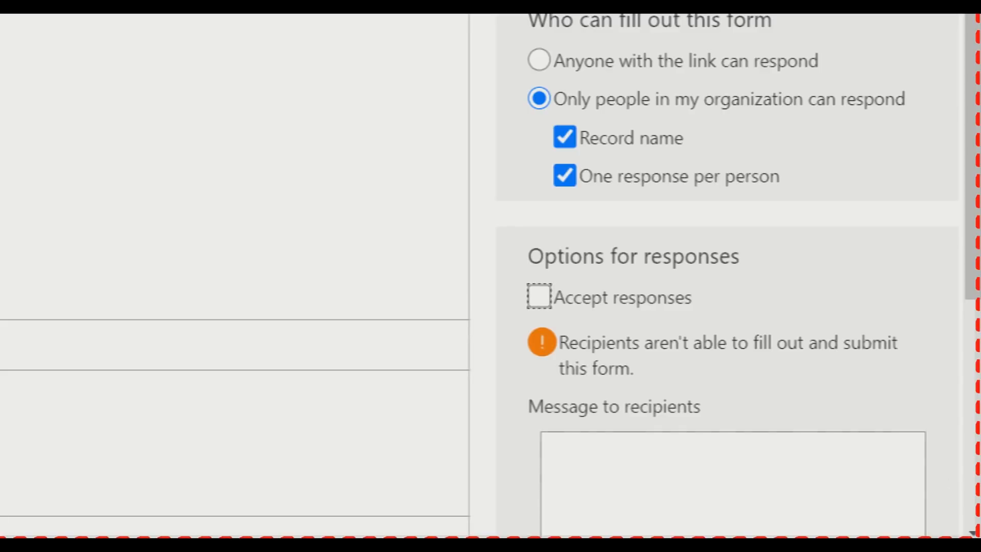
pyautogui.scroll(-3, 977, 393)
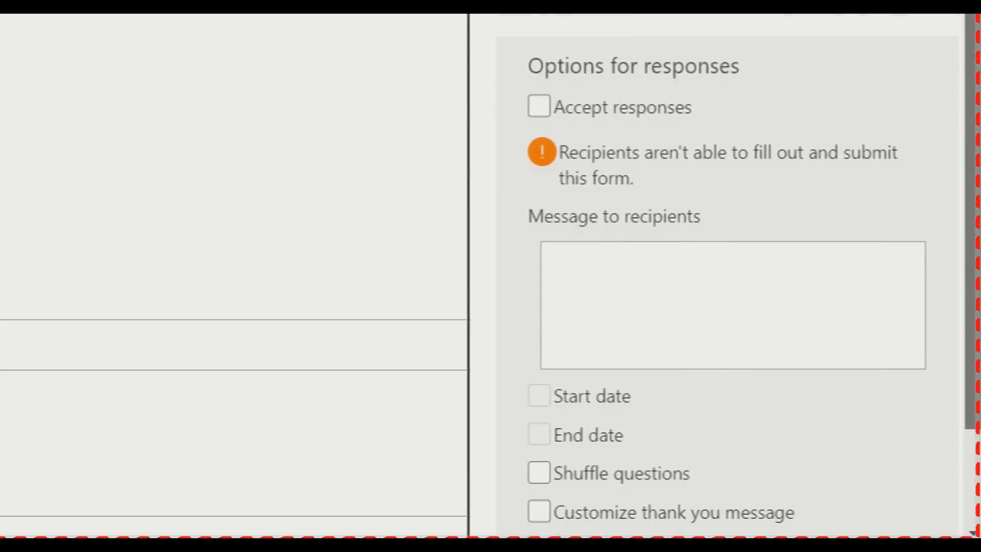
pyautogui.press('Tab')
pyautogui.write('Ma')
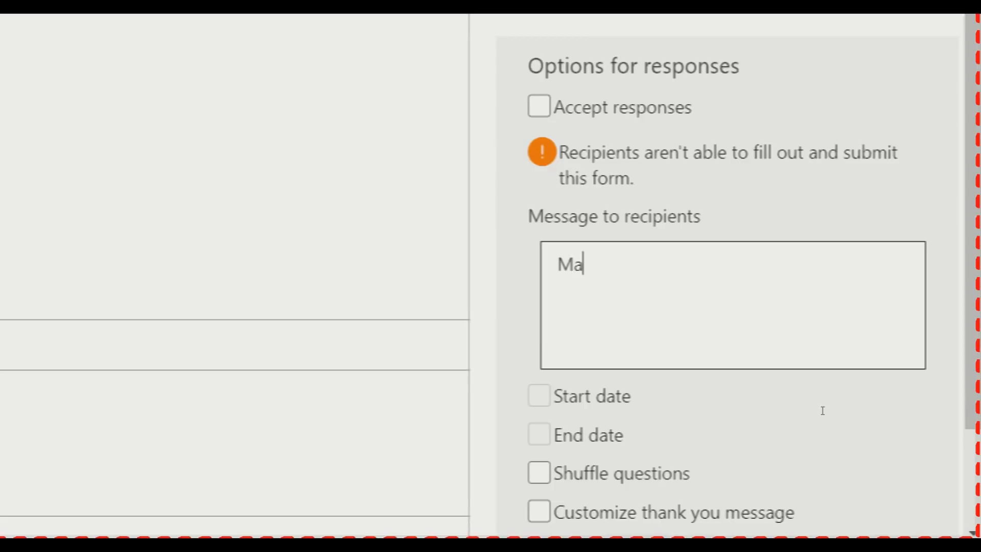
pyautogui.write('af soalnya ')
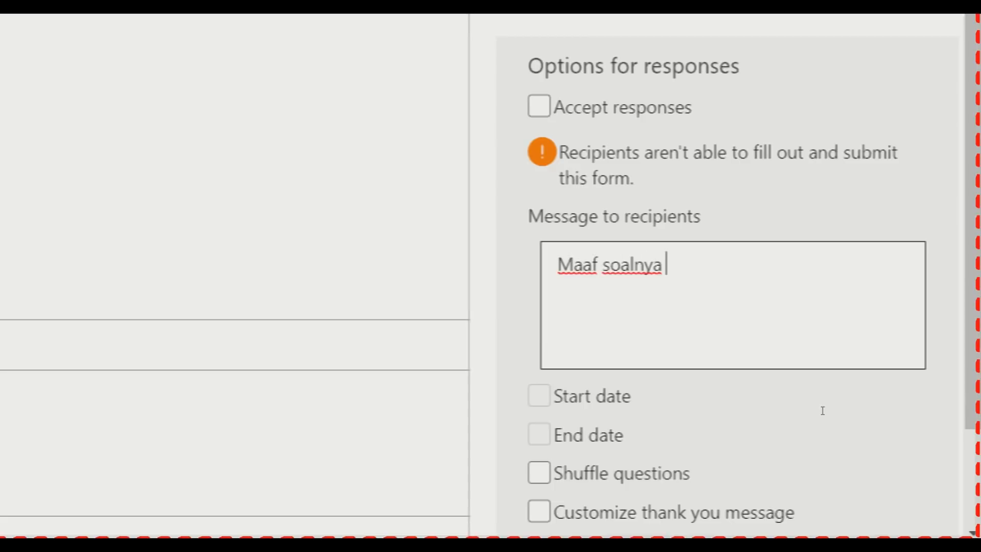
pyautogui.write('belum akti')
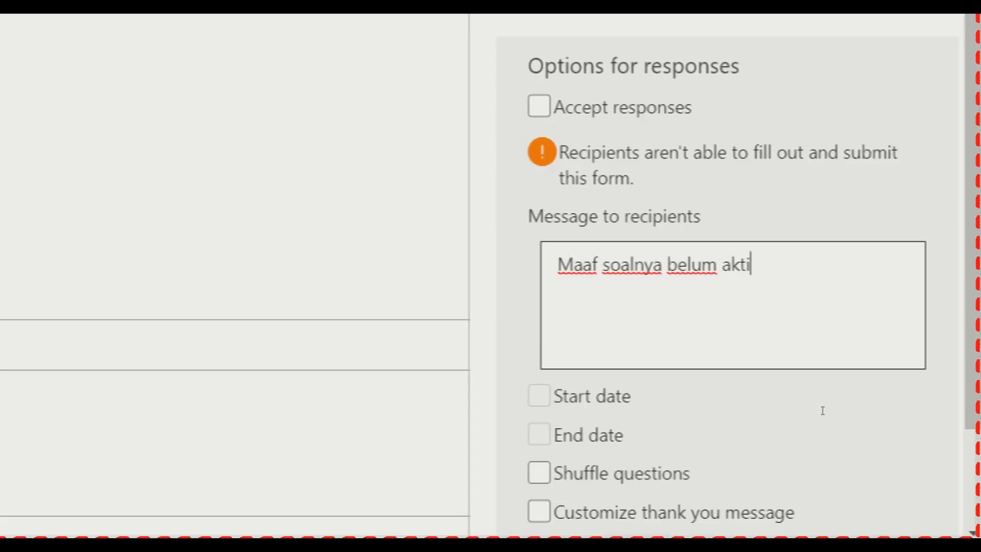
pyautogui.write('f yah :D')
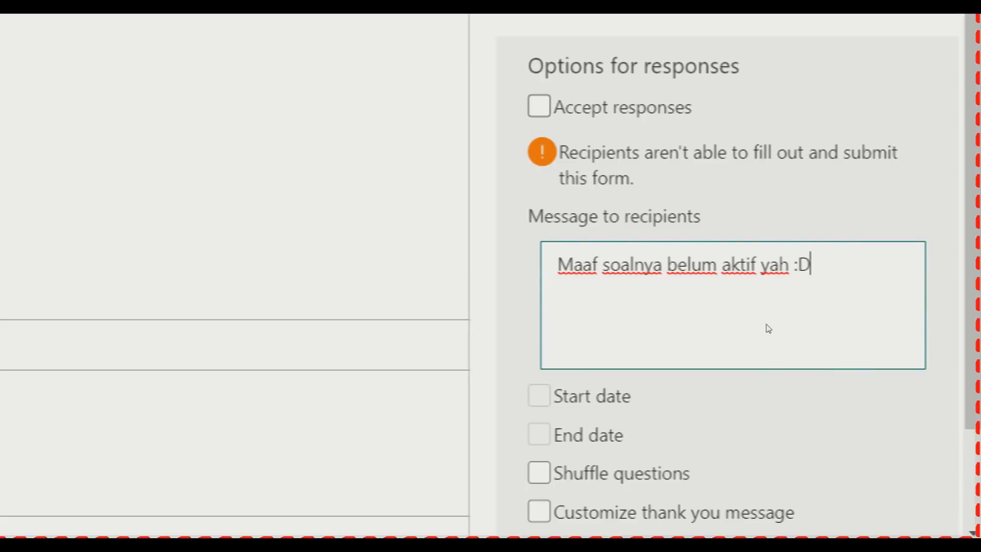
pyautogui.hotkey('shift', 'Tab')
pyautogui.press('space')
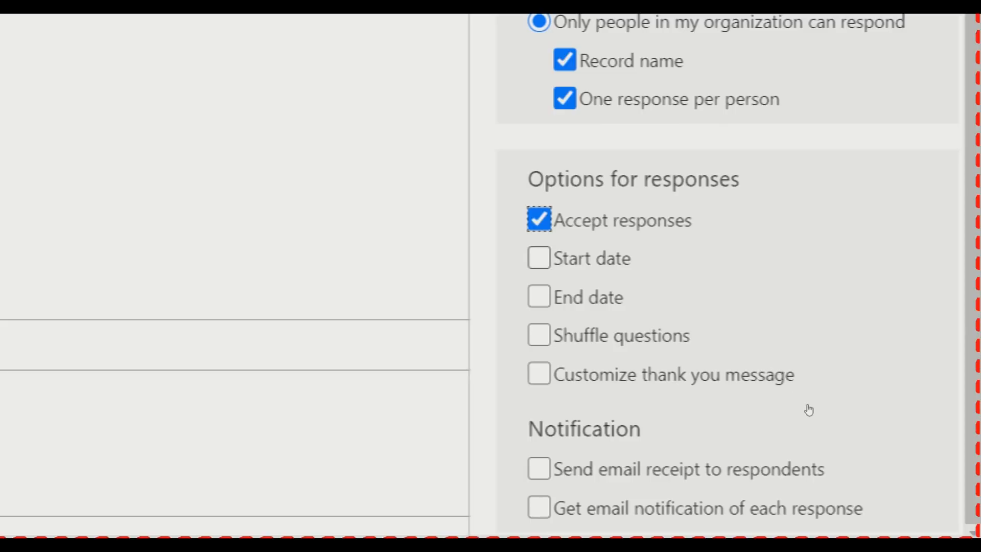
# Try then clear the start and end dates, and move to Shuffle questions
pyautogui.press('Tab')
pyautogui.press('space')
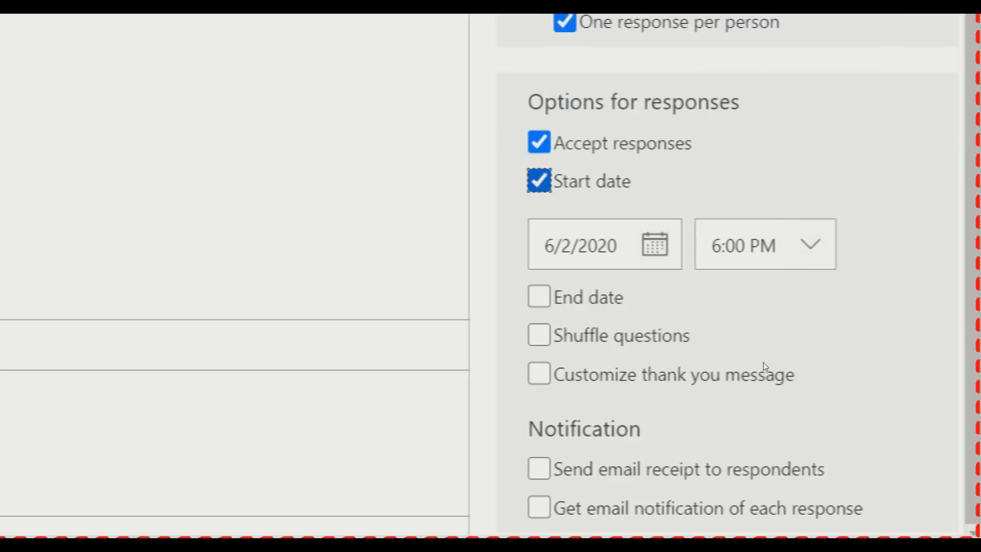
pyautogui.press('space')
pyautogui.press('Tab')
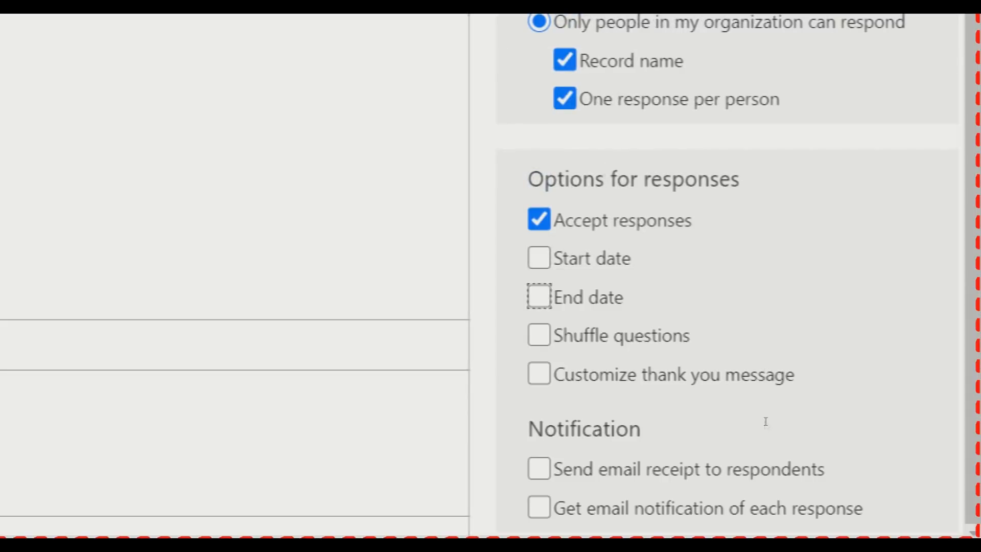
pyautogui.press('space')
pyautogui.press('space')
pyautogui.press('Tab')
pyautogui.press('space')
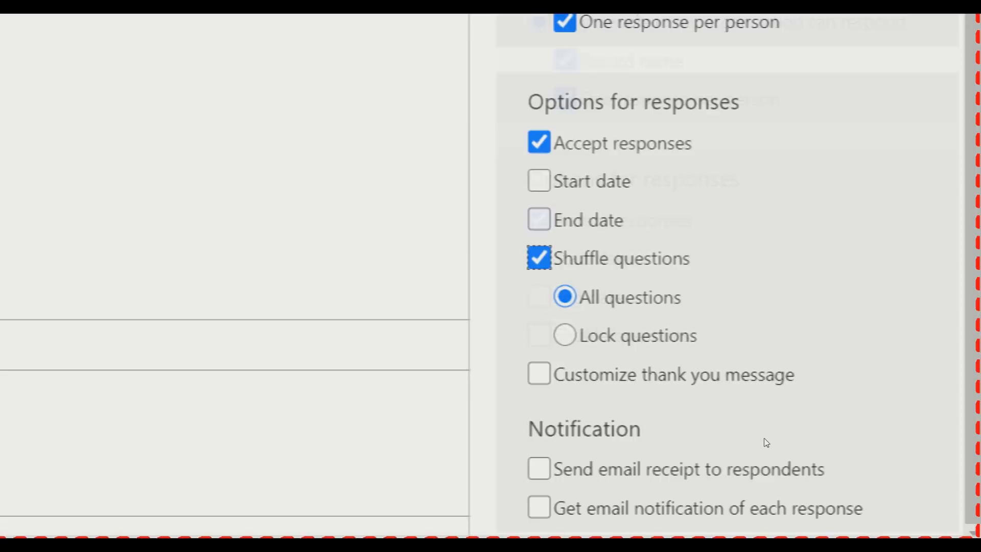
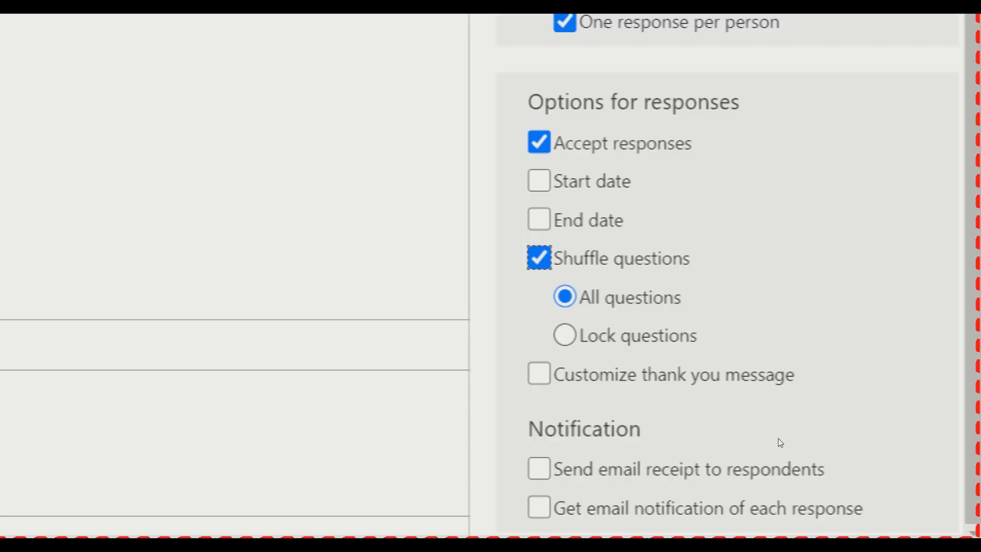
# Lock questions 1 through 2 in place when shuffling questions
pyautogui.press('Tab')
pyautogui.press('Down')
pyautogui.press('Tab')
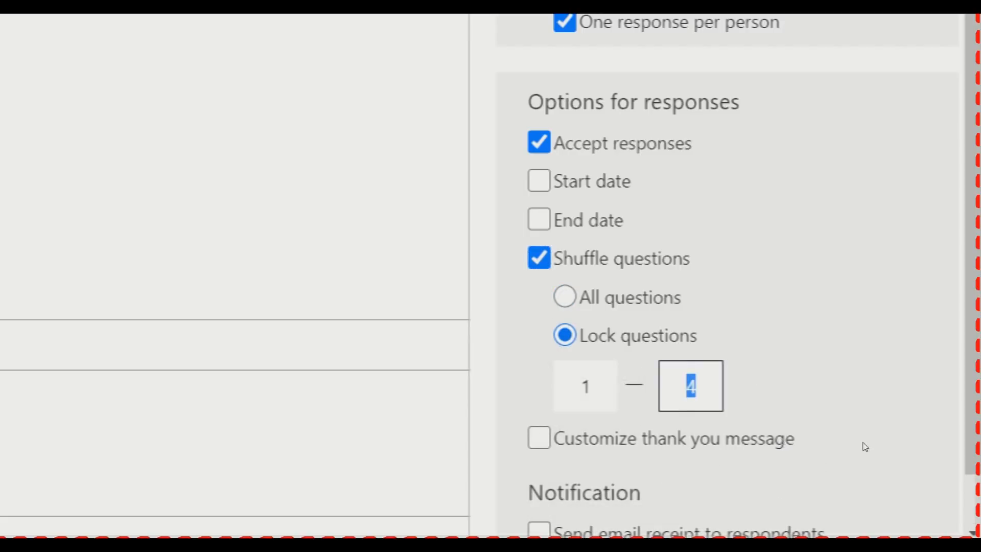
pyautogui.write('2')
pyautogui.click(938, 418)
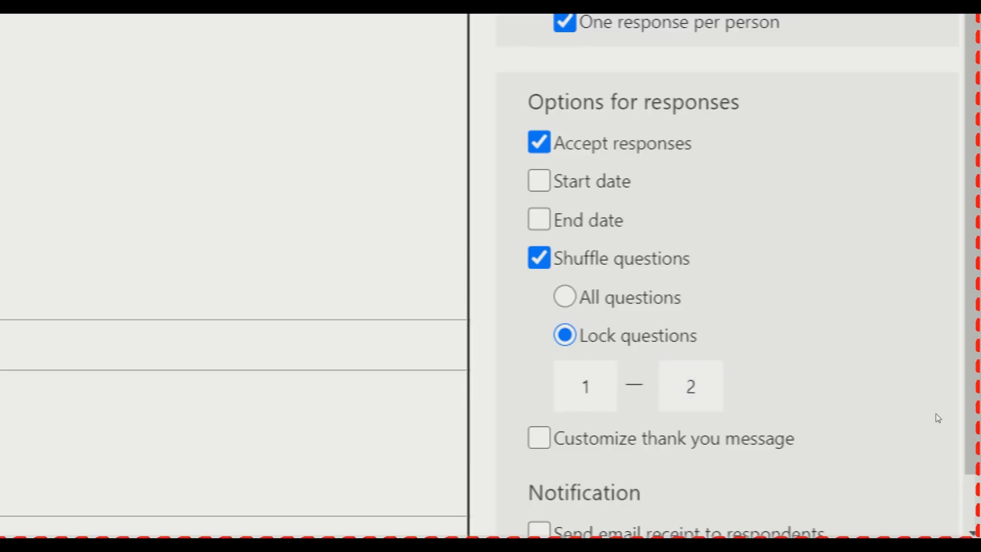
pyautogui.scroll(-1, 938, 417)
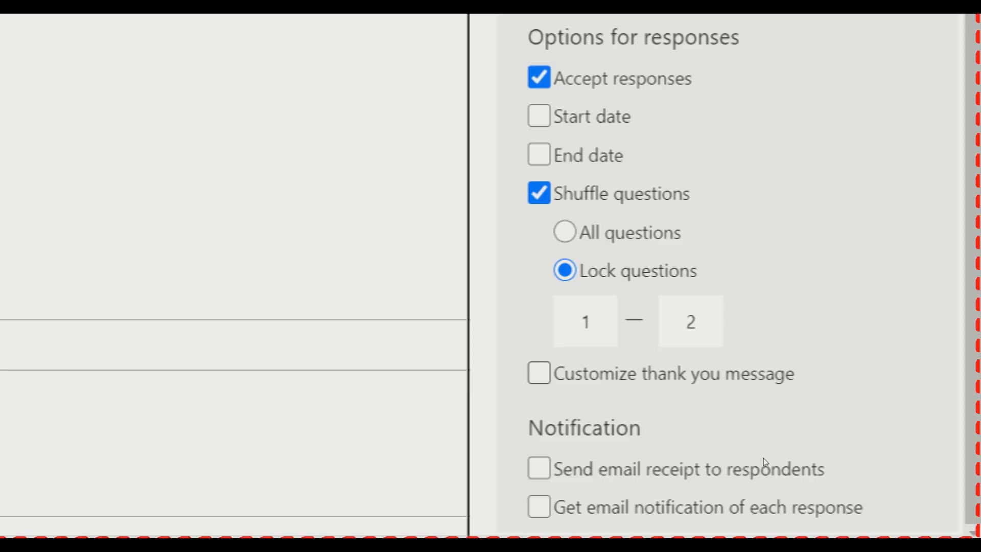
# Set the thank-you message to 'Ujian sudah selesai dikerjakan. Berdoa semoga nilainya bagus. :)' and enable email receipts
pyautogui.click(539, 373)
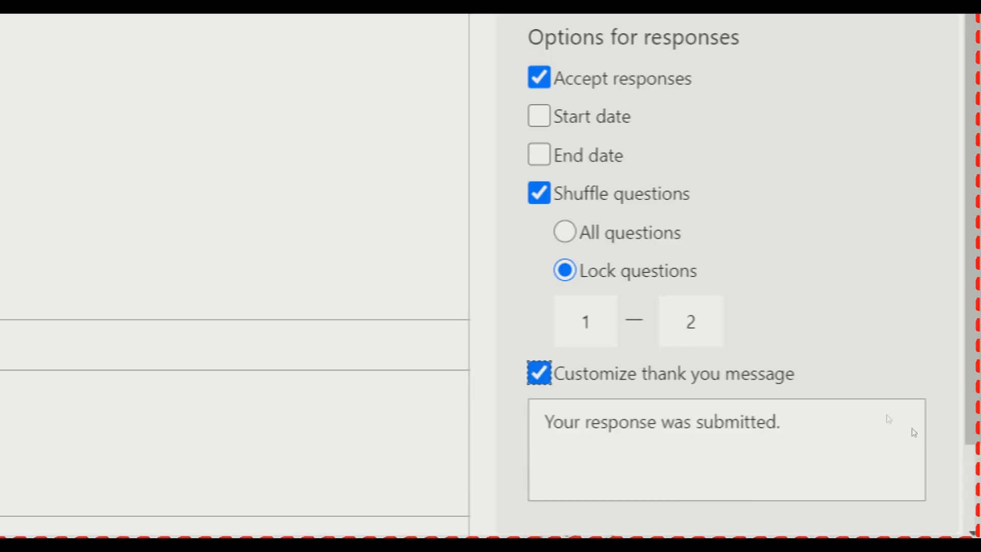
pyautogui.scroll(-2, 936, 413)
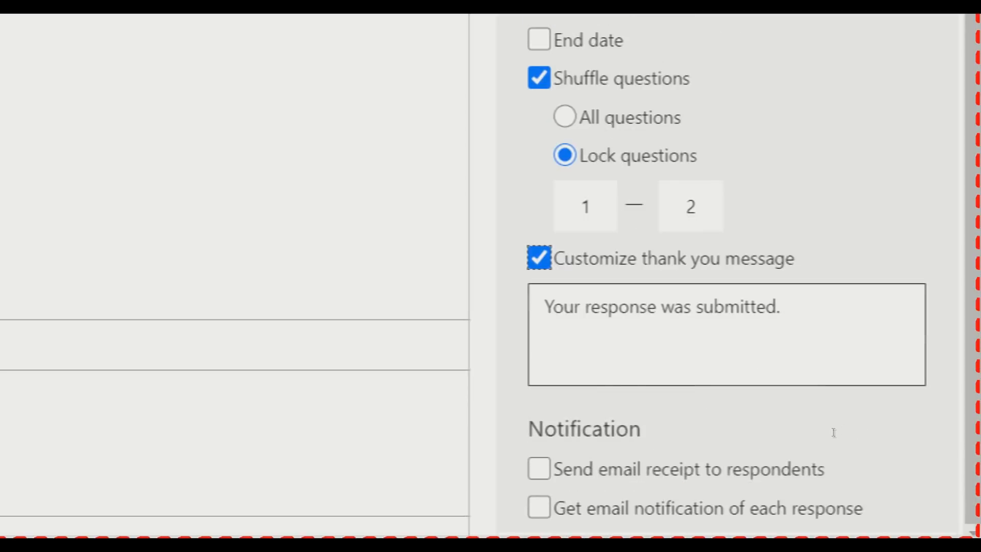
pyautogui.press('Tab')
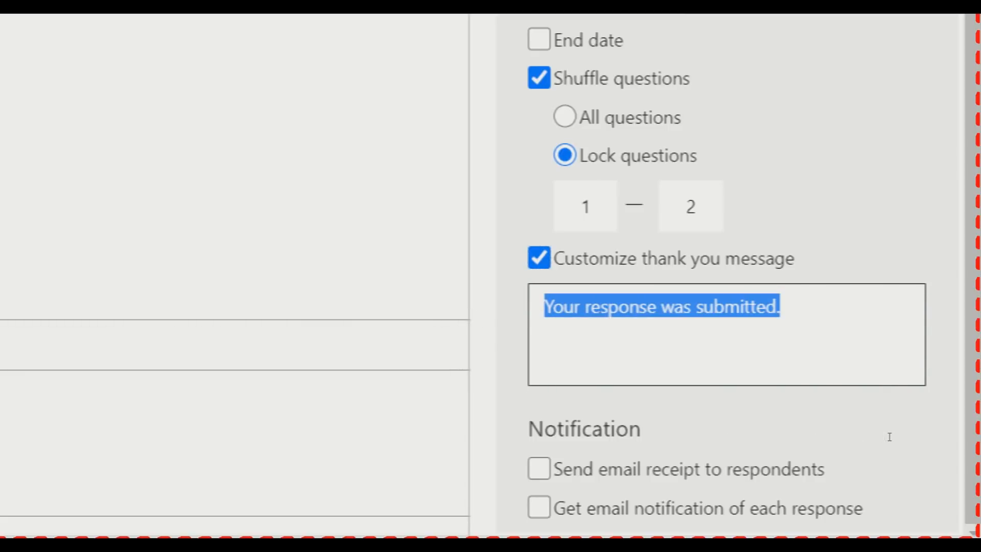
pyautogui.write('T')
pyautogui.press('BackSpace')
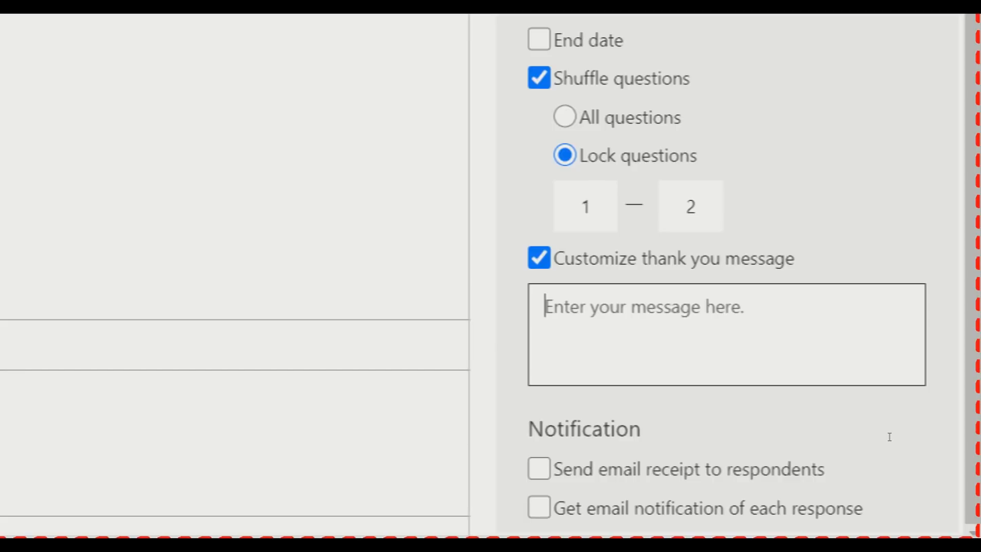
pyautogui.write('Ua')
pyautogui.press('BackSpace')
pyautogui.write('jian sudah sel')
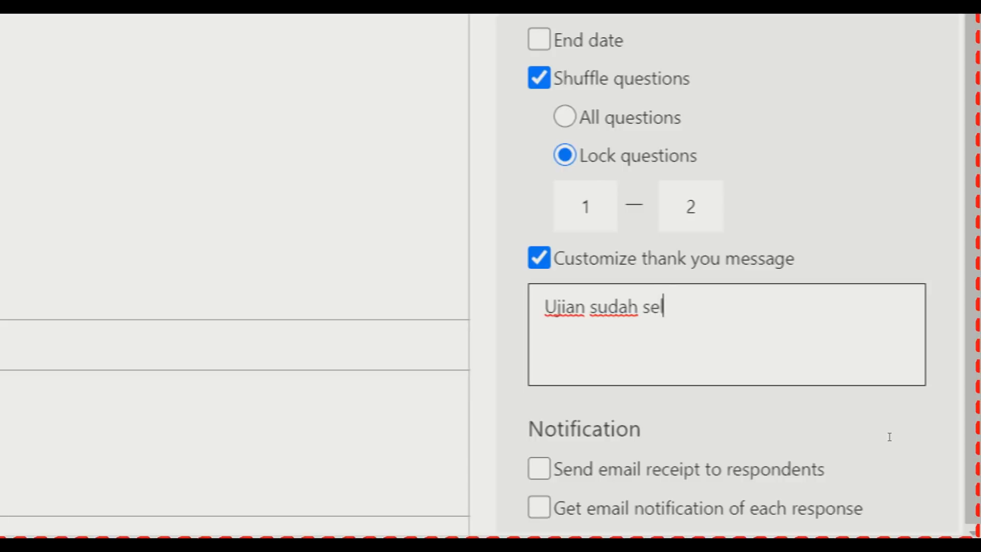
pyautogui.write('esai dikerjakan')
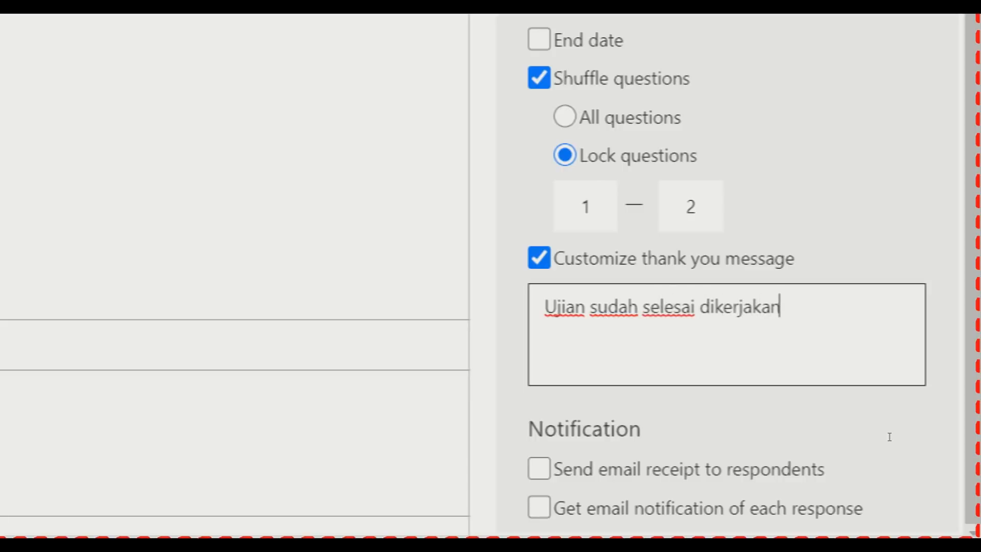
pyautogui.write('. Berd')
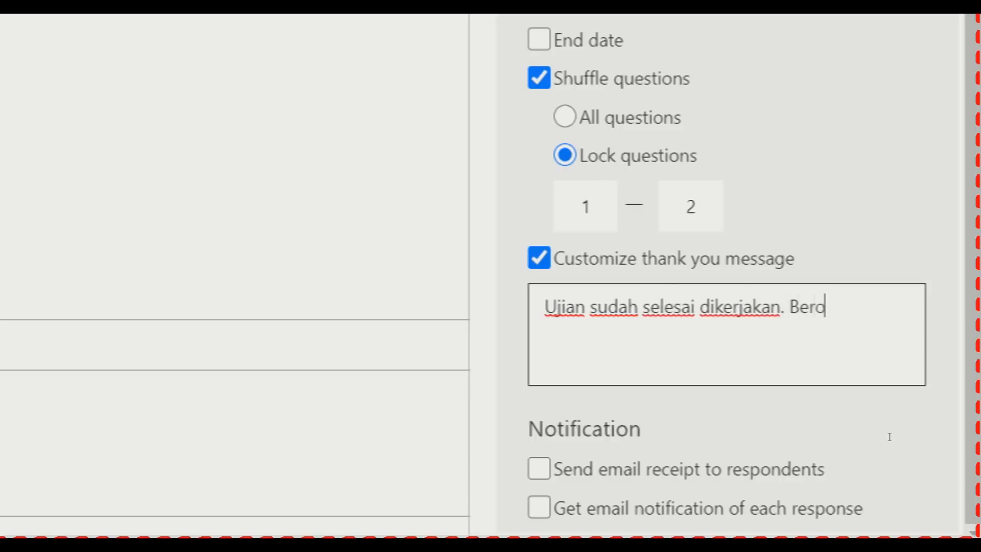
pyautogui.write('oa sem')
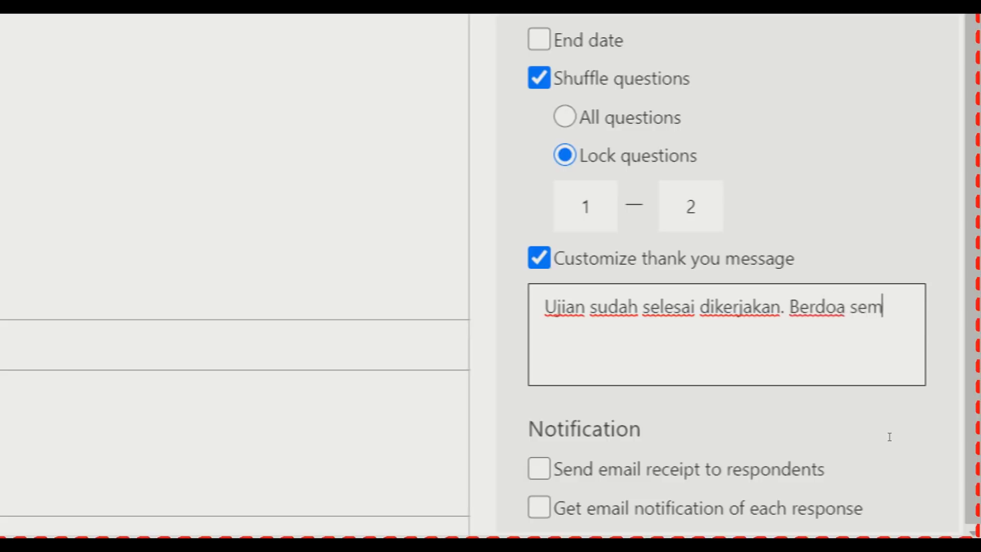
pyautogui.write('oga nilainya bagus.')
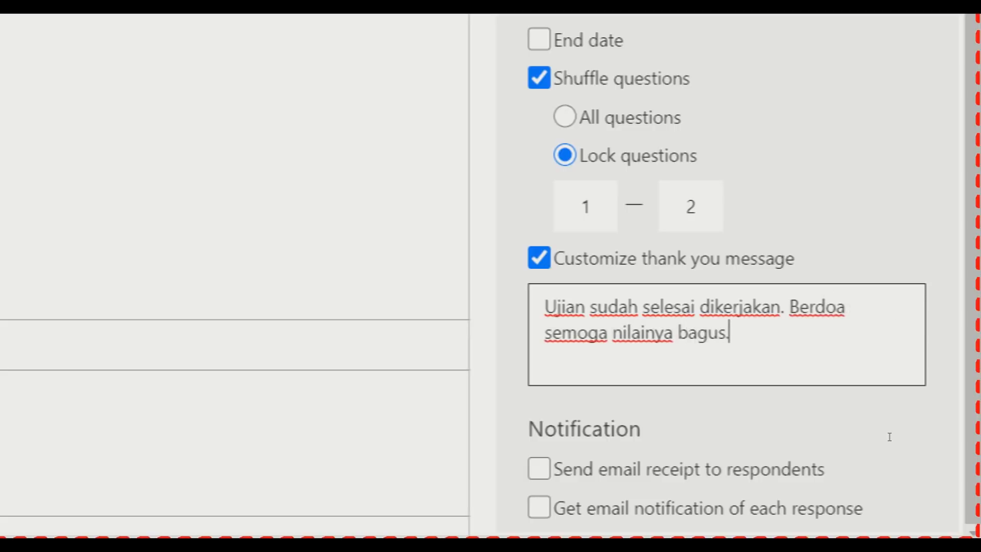
pyautogui.write(' :)')
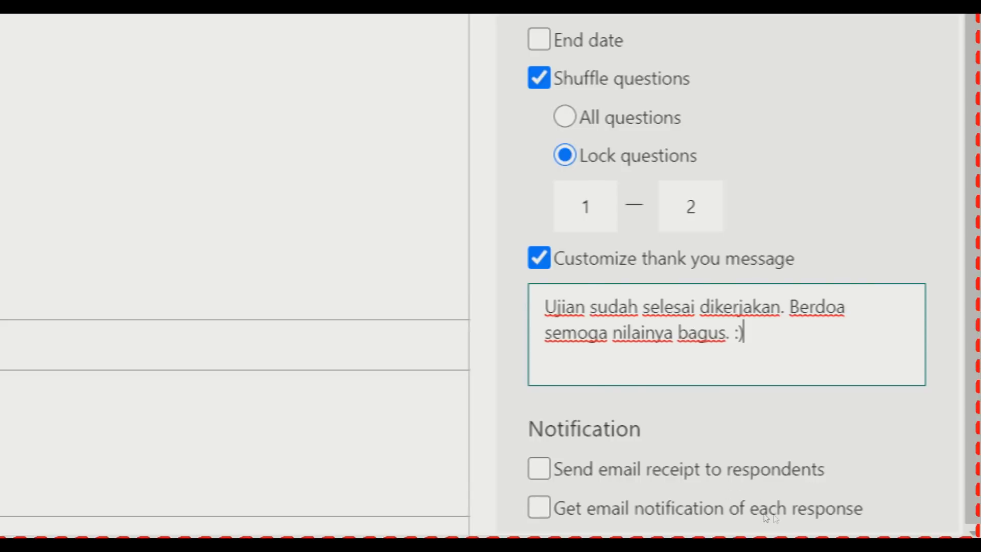
pyautogui.press('Tab')
pyautogui.press('space')
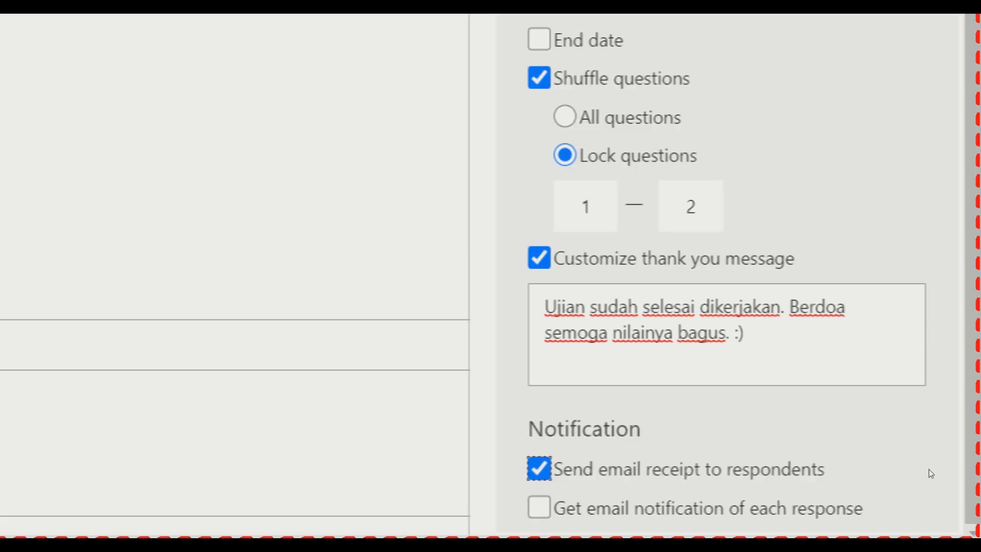
# Toggle the email receipt and per-response notification options, leaving both unchecked
pyautogui.press('space')
pyautogui.press('Tab')
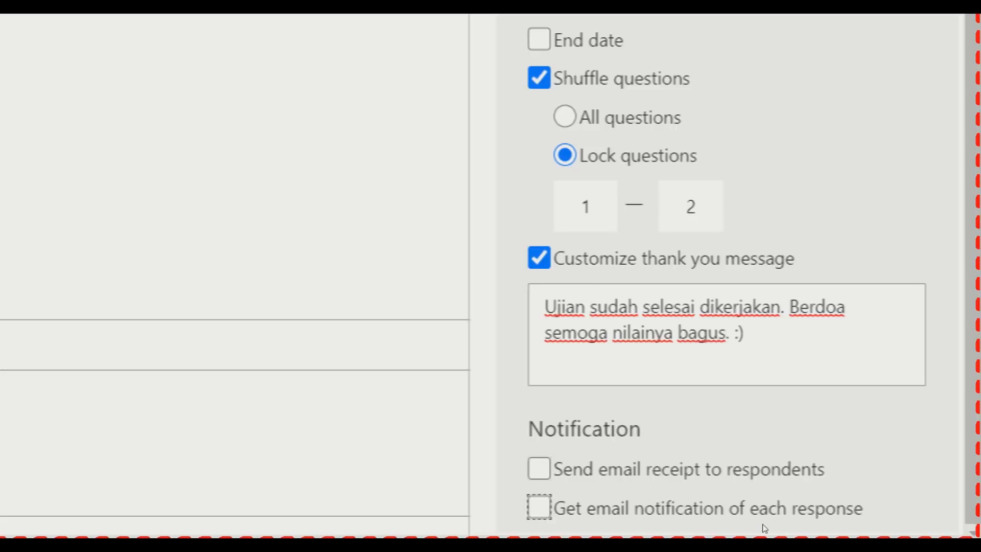
pyautogui.press('space')
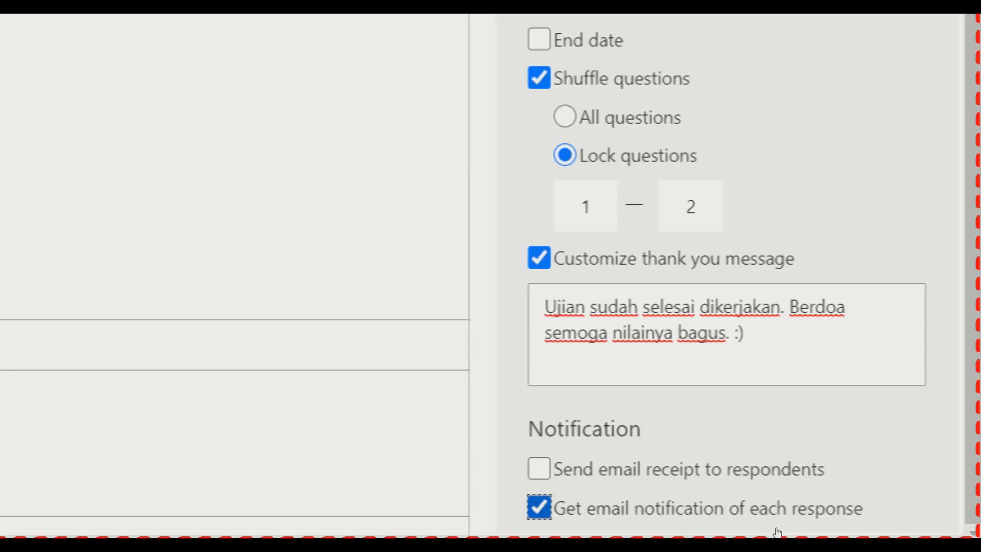
pyautogui.press('space')
pyautogui.hotkey('shift', 'Tab')
pyautogui.press('space')
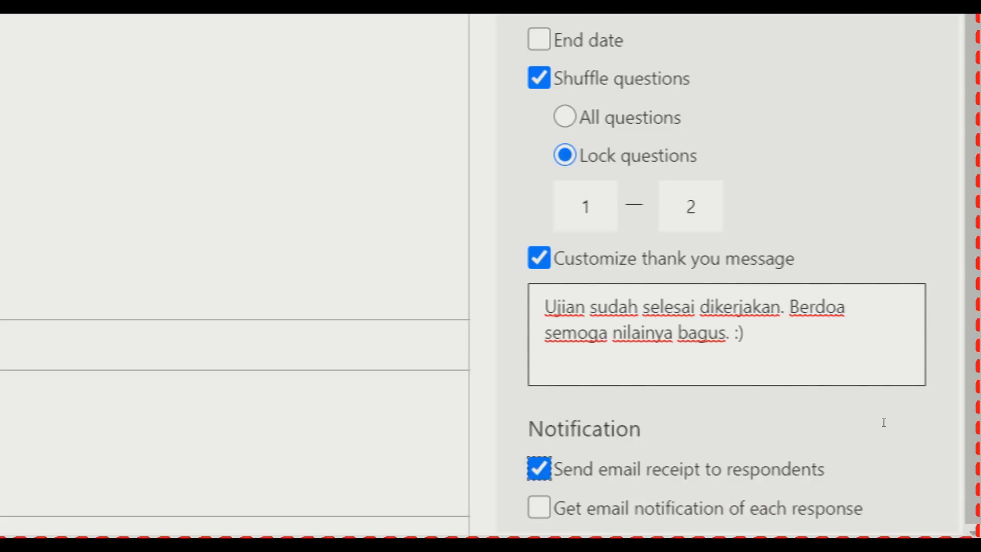
pyautogui.press('space')
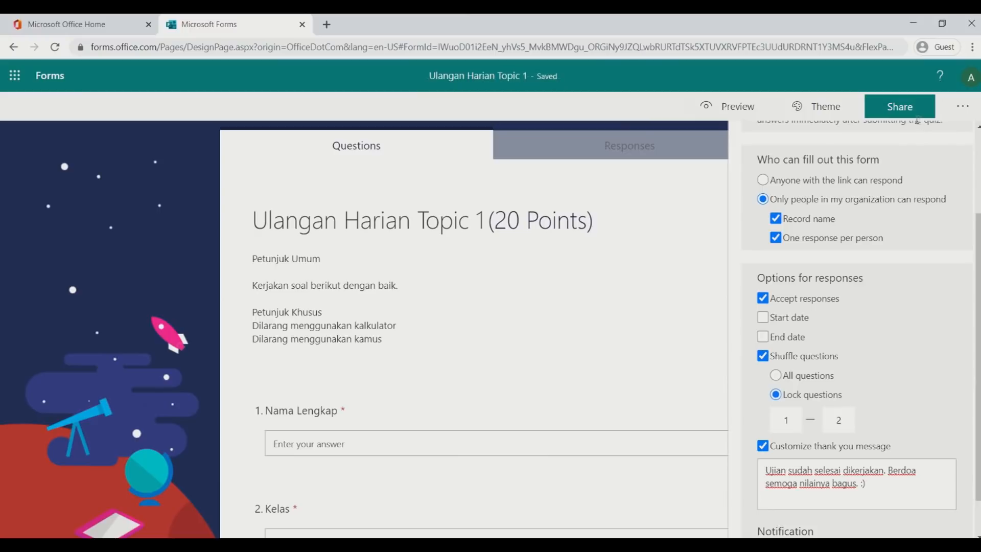
# Look through the Share and more-options menus, then copy the form's response link
pyautogui.click(907, 108)
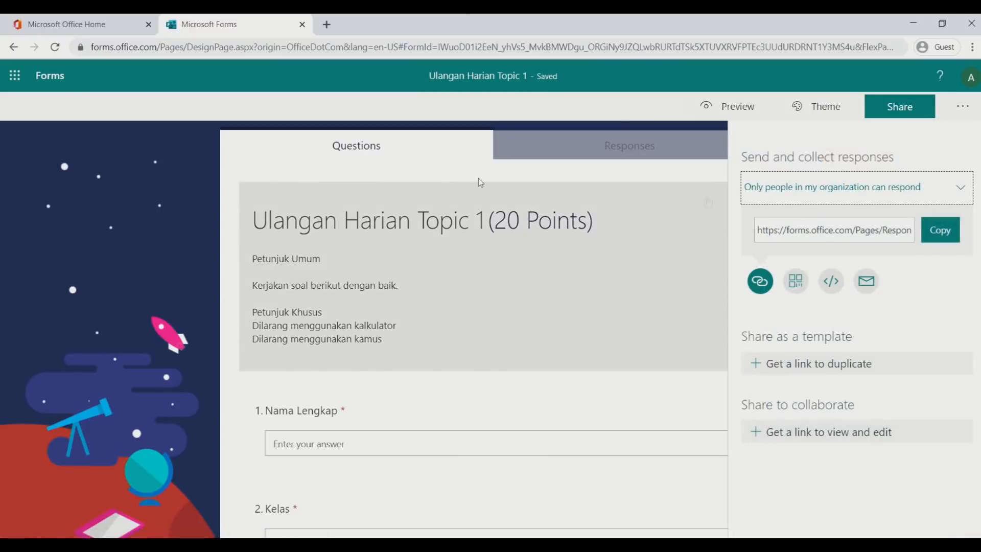
pyautogui.click(152, 196)
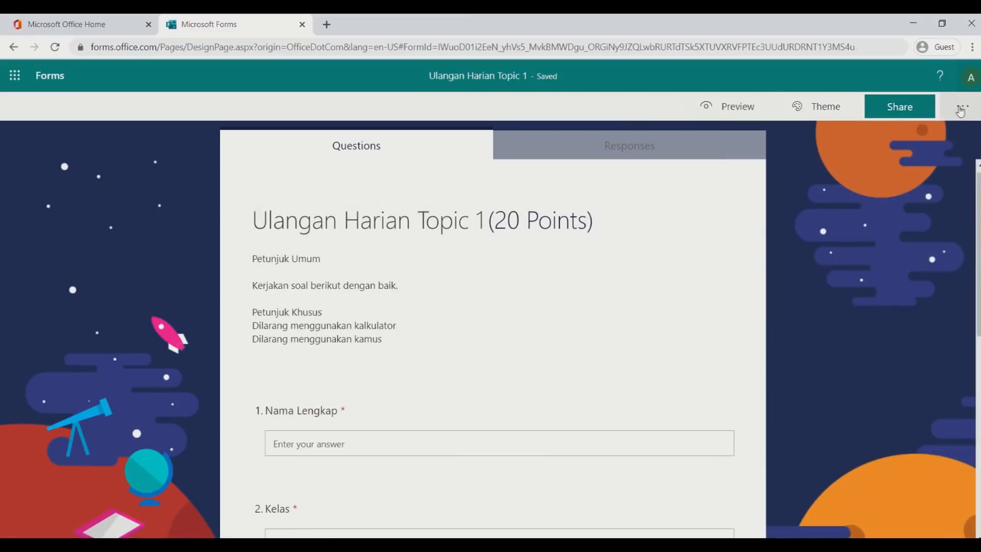
pyautogui.click(962, 107)
pyautogui.click(961, 109)
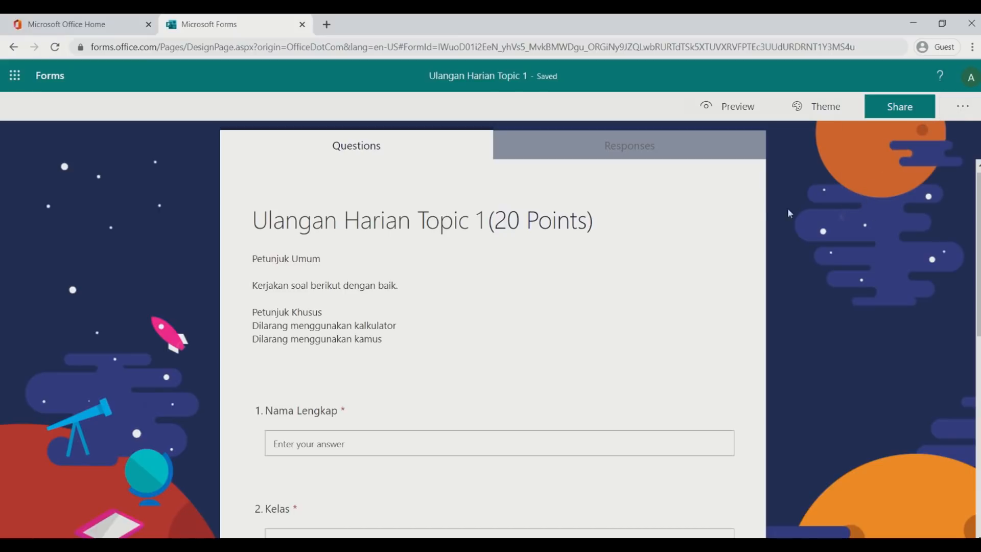
pyautogui.scroll(-5, 764, 214)
pyautogui.scroll(-3, 765, 213)
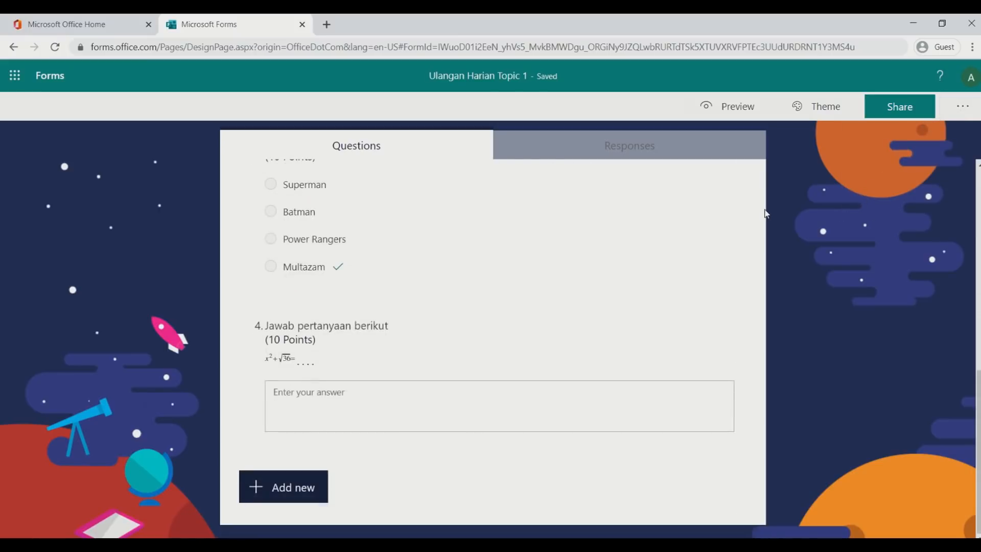
pyautogui.scroll(6, 764, 213)
pyautogui.scroll(2, 765, 213)
pyautogui.press('super+plus')
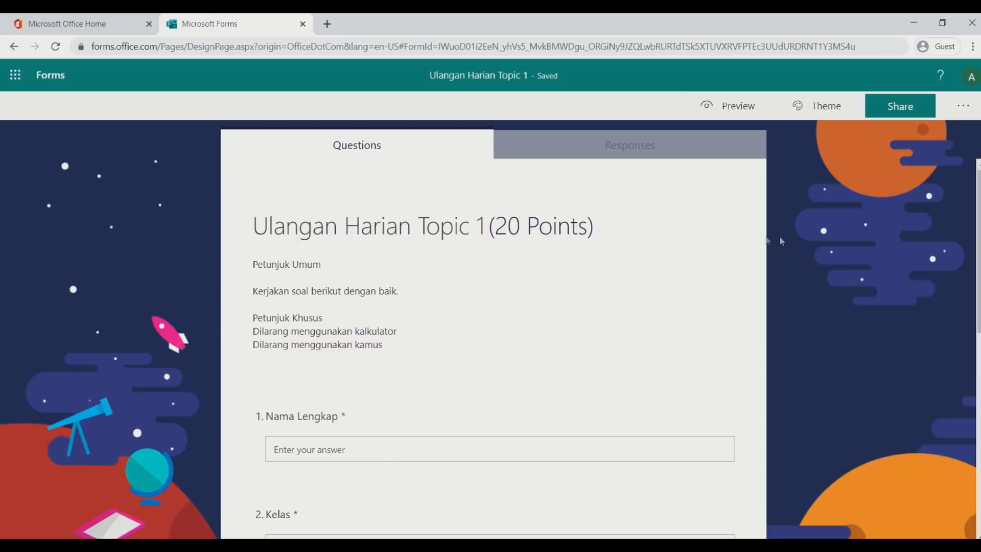
pyautogui.click(906, 114)
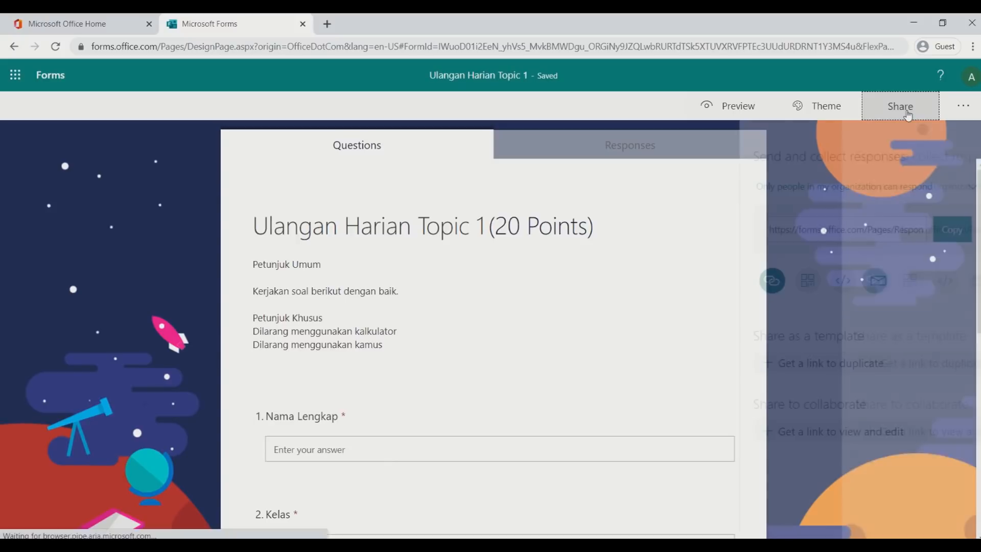
pyautogui.click(939, 235)
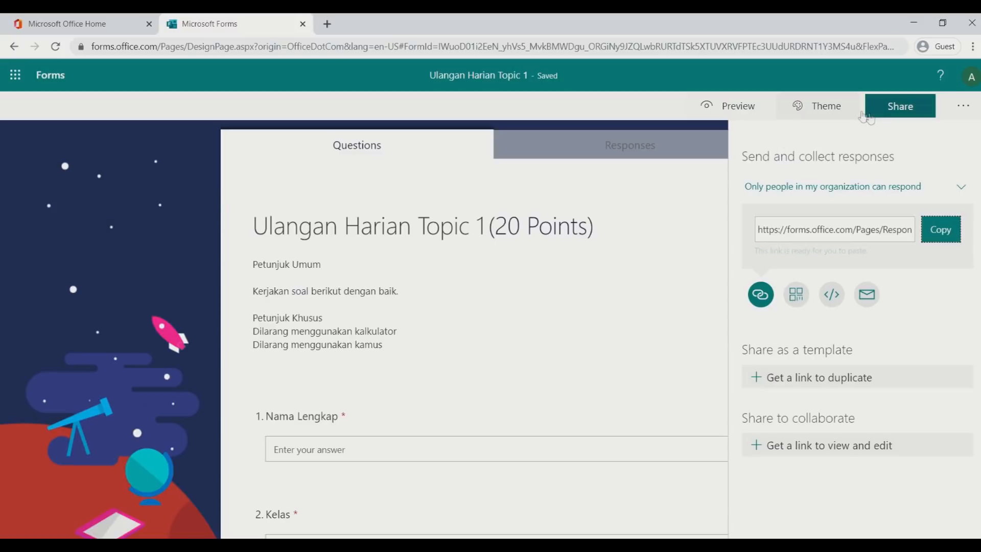
pyautogui.moveTo(252, 18)
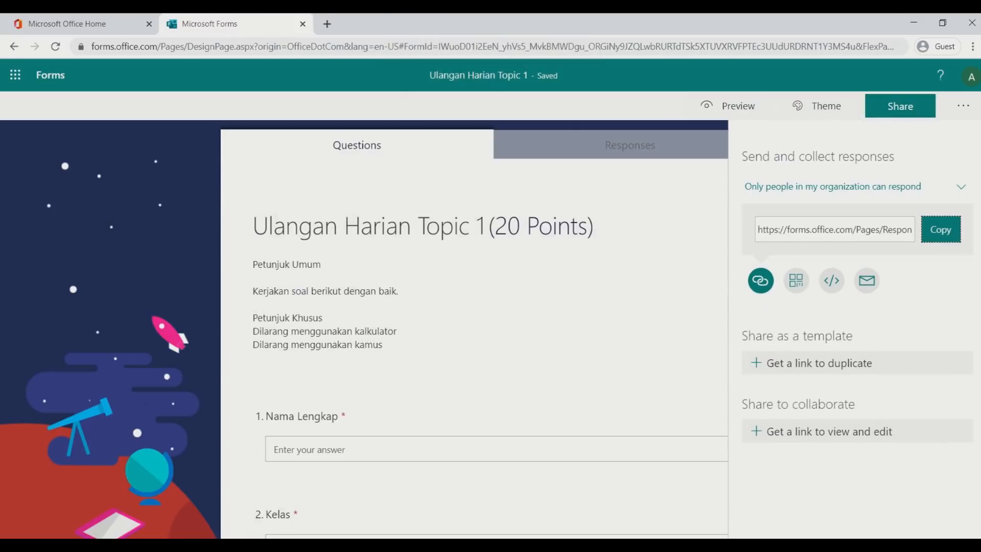
# Open the copied form link as a respondent in the incognito browser window
pyautogui.click(387, 511)
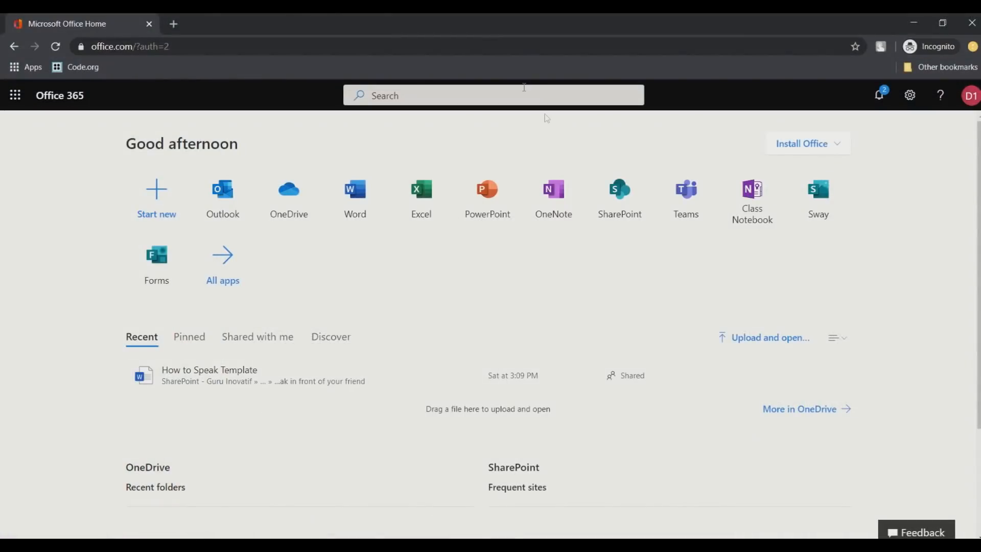
pyautogui.click(173, 24)
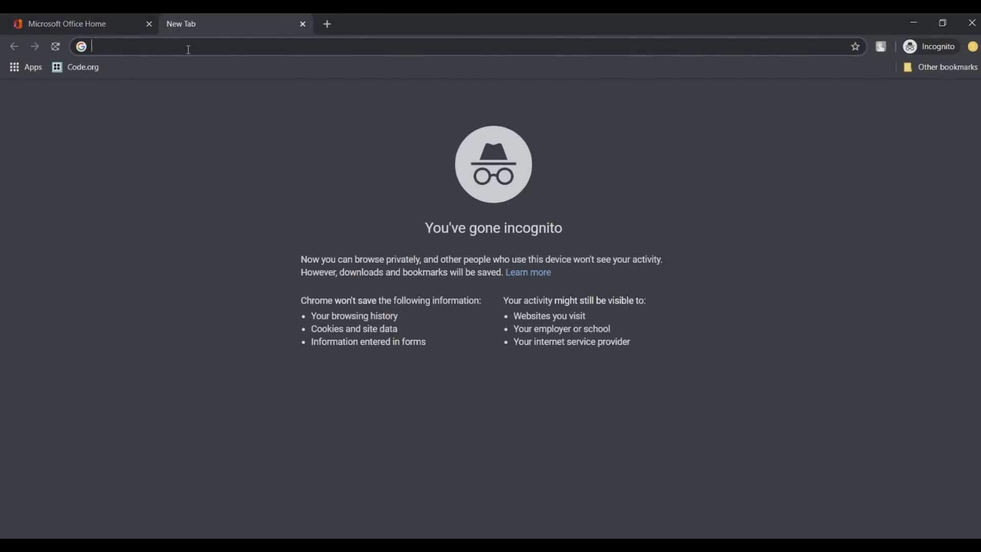
pyautogui.hotkey('ctrl', 'v')
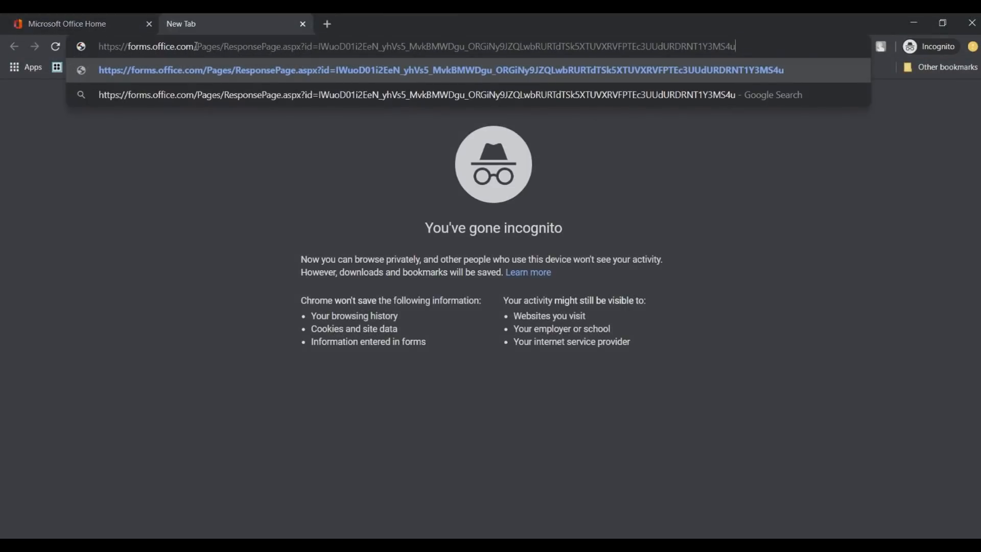
pyautogui.press('Return')
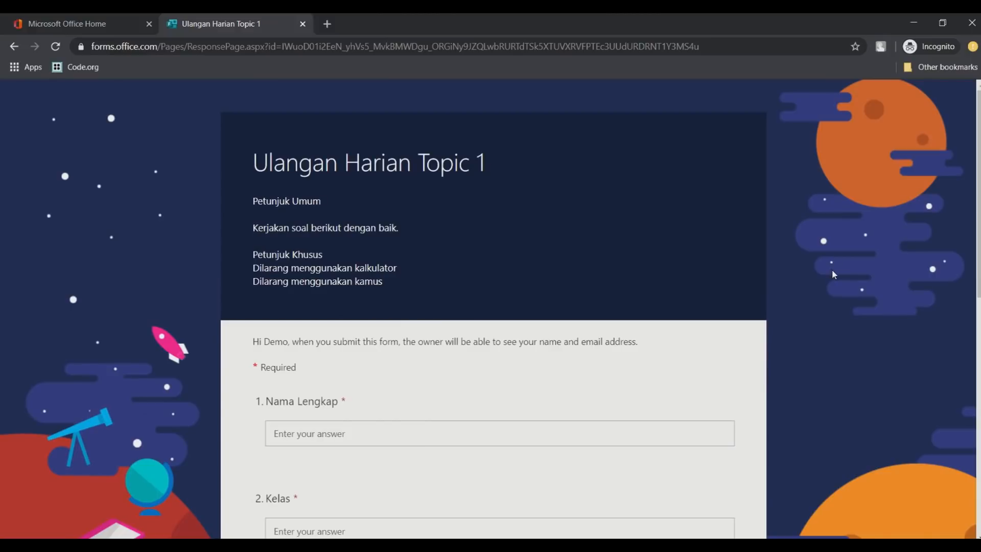
pyautogui.scroll(-4, 834, 258)
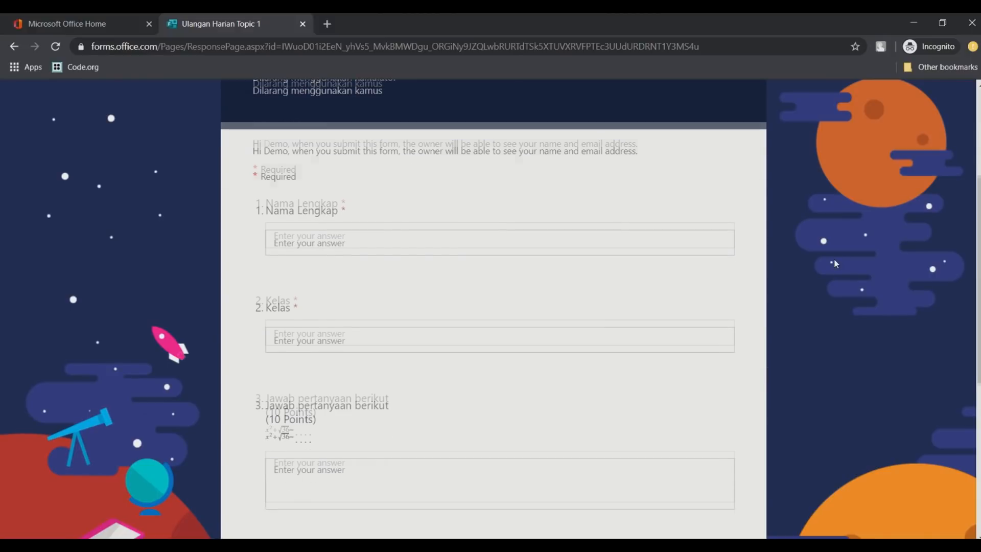
pyautogui.scroll(2, 834, 259)
pyautogui.scroll(-6, 833, 257)
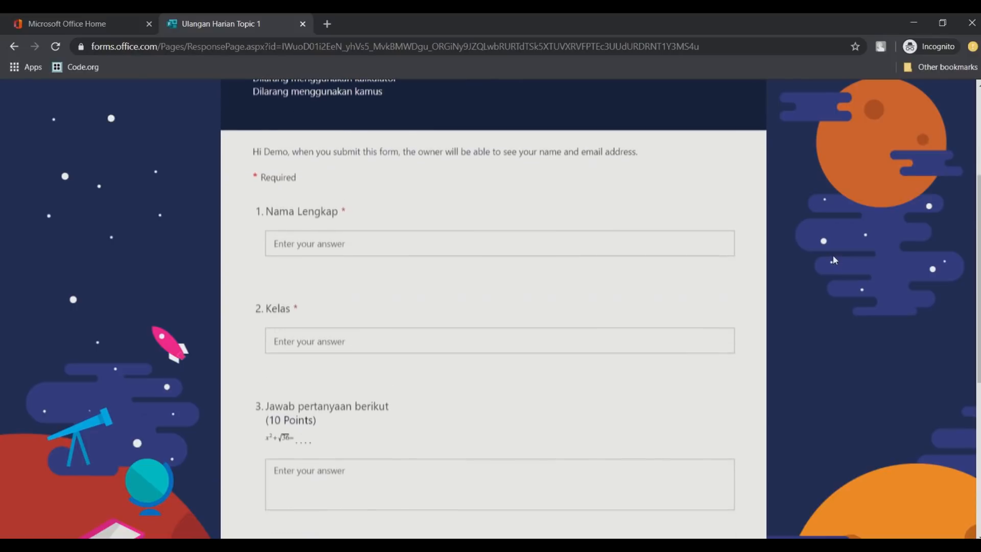
pyautogui.scroll(4, 833, 254)
# Fill in the student's full name, class XII MIPA 1, 35 for question 3, and Superman
pyautogui.click(469, 300)
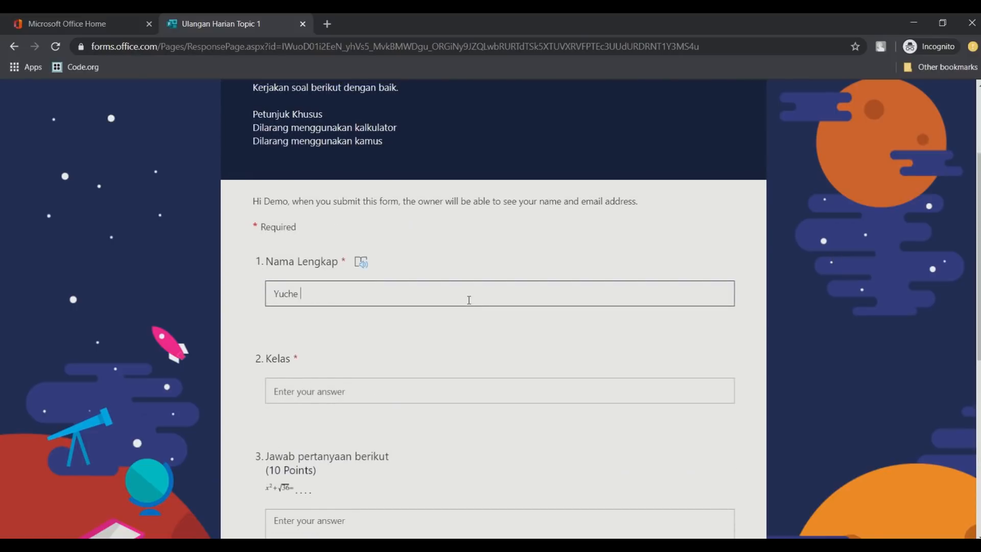
pyautogui.press('Tab')
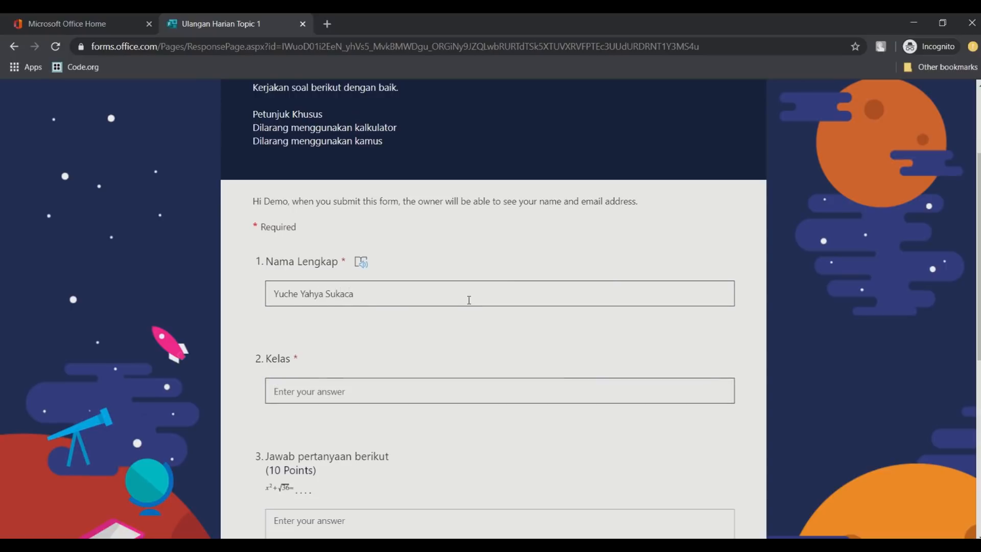
pyautogui.write('XII MIPA 1')
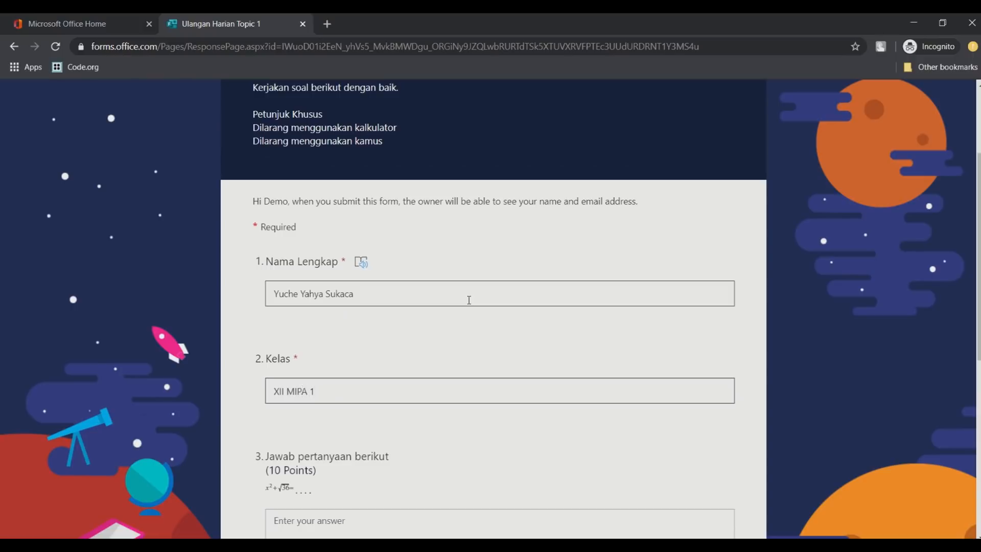
pyautogui.scroll(-3, 469, 300)
pyautogui.click(361, 348)
pyautogui.write('35')
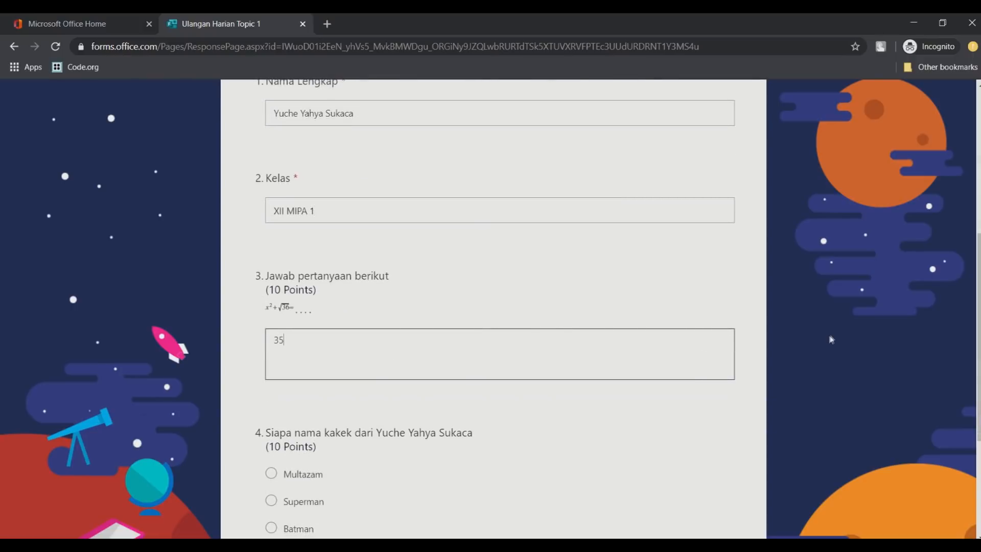
pyautogui.scroll(-3, 607, 405)
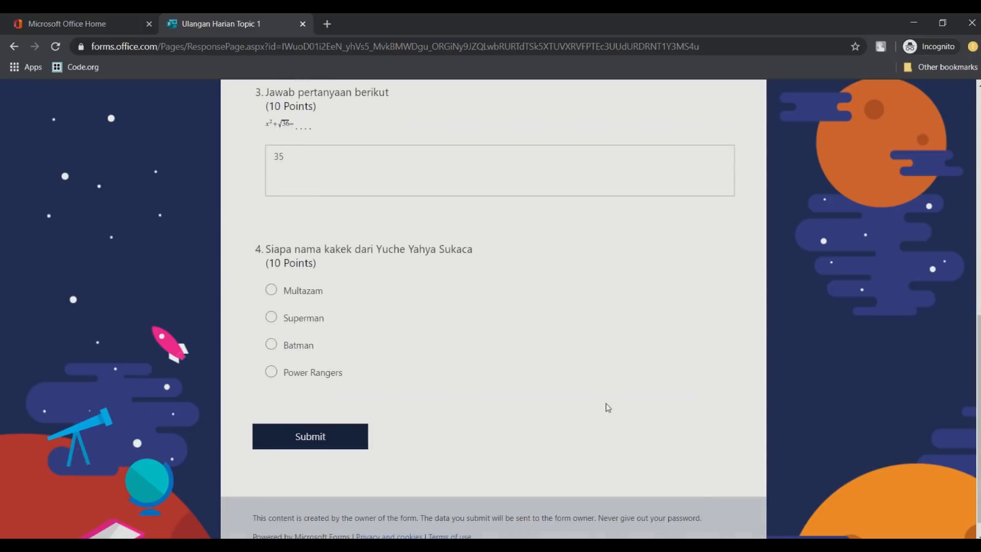
pyautogui.click(297, 325)
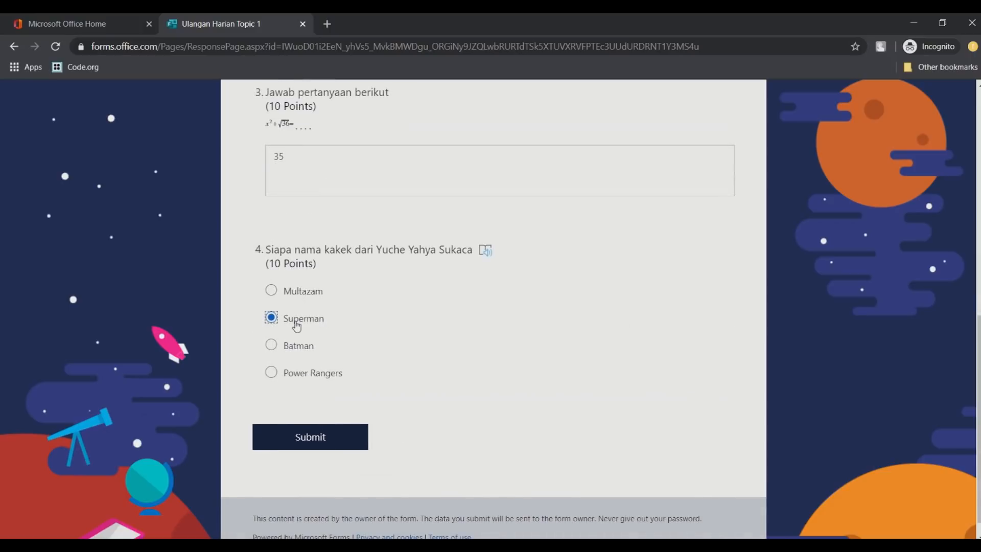
# Submit the response and review its 0/20 score, with Superman marked wrong
pyautogui.click(317, 451)
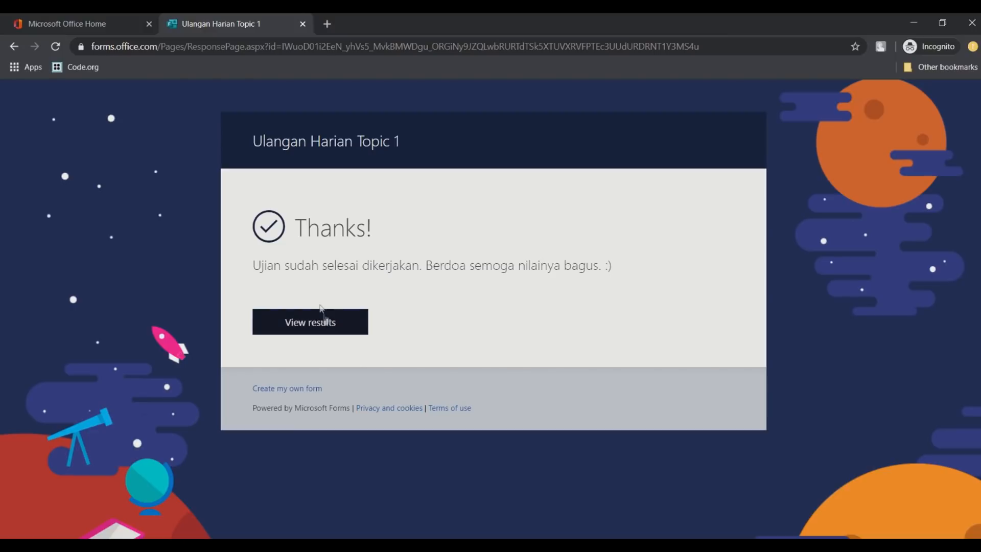
pyautogui.click(337, 323)
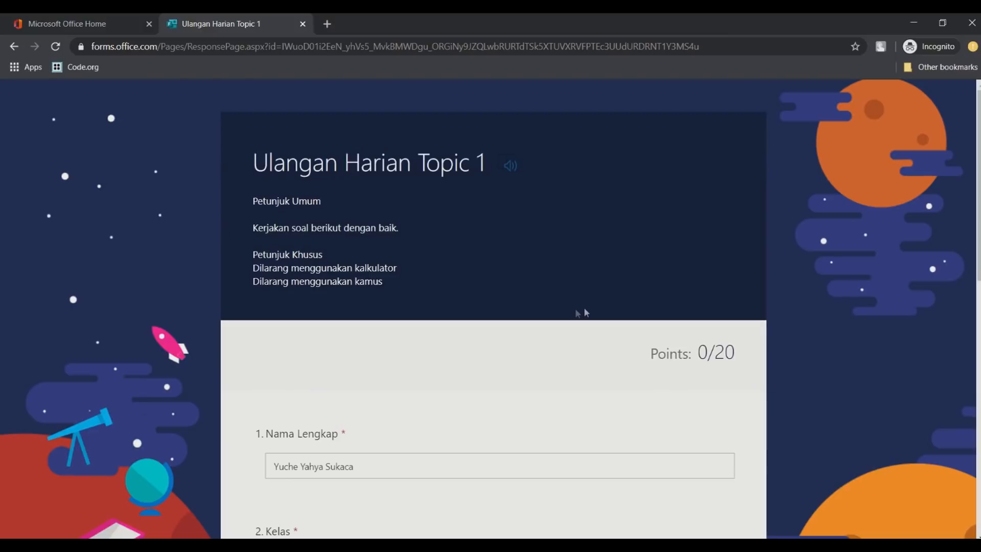
pyautogui.scroll(-3, 806, 265)
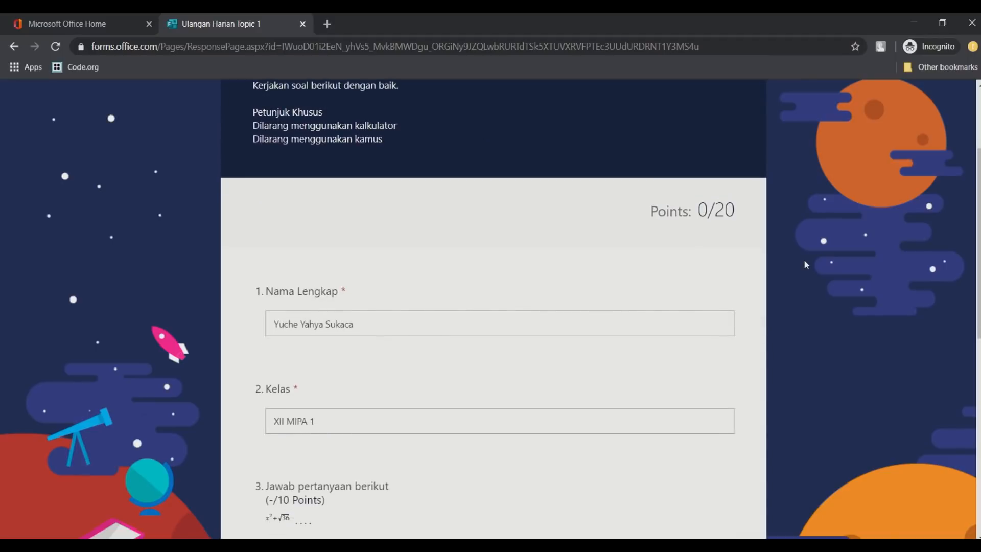
pyautogui.scroll(-4, 738, 257)
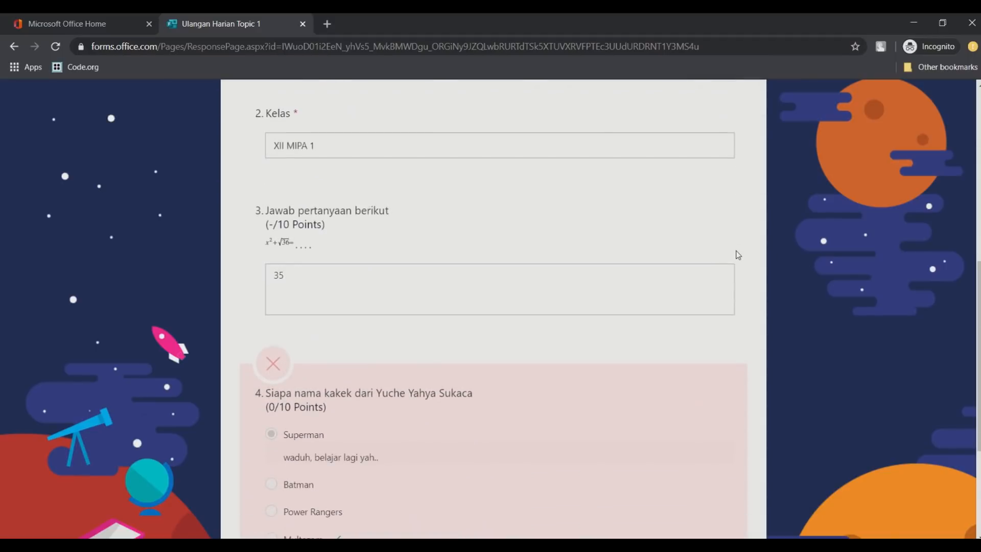
pyautogui.scroll(3, 738, 254)
pyautogui.scroll(-4, 738, 254)
pyautogui.scroll(-3, 738, 255)
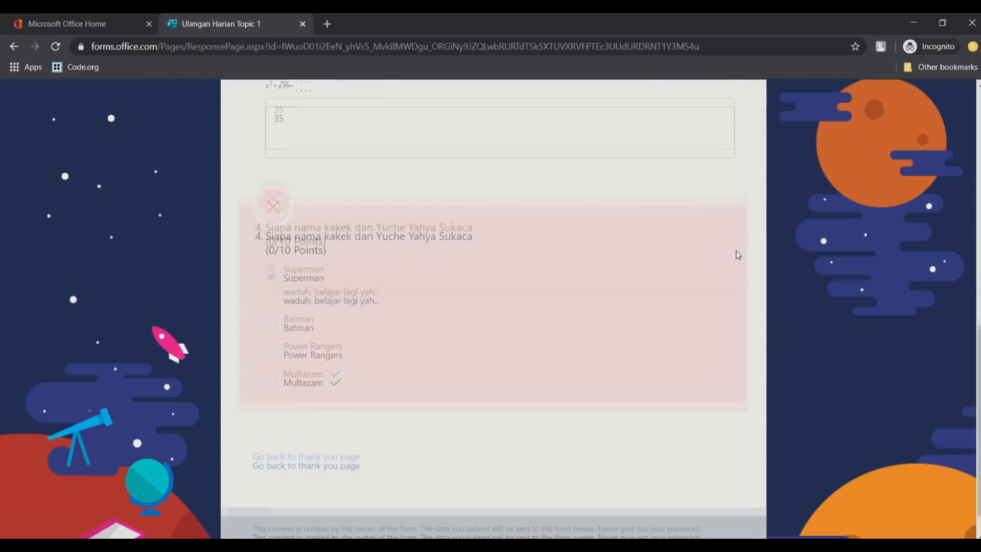
pyautogui.scroll(2, 738, 255)
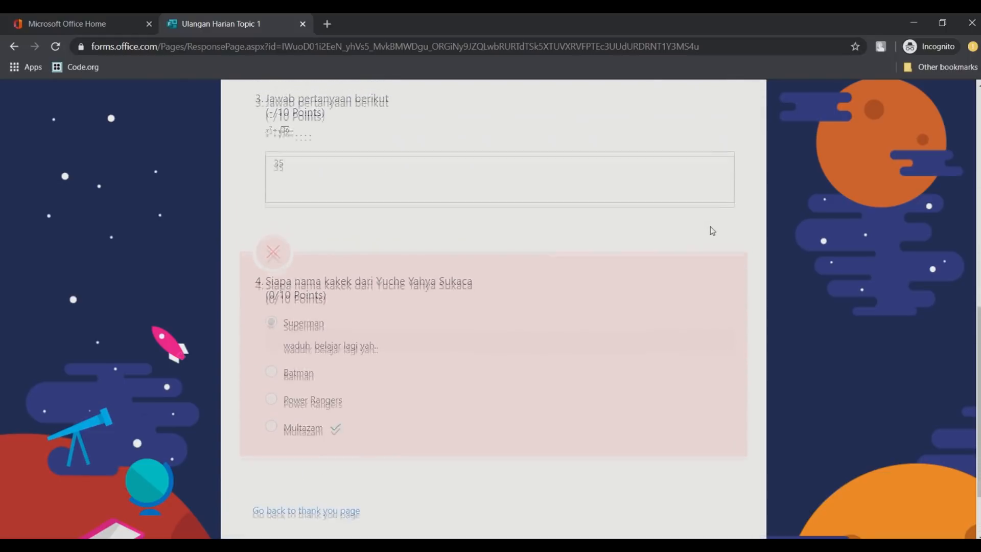
pyautogui.scroll(5, 711, 228)
pyautogui.scroll(5, 712, 231)
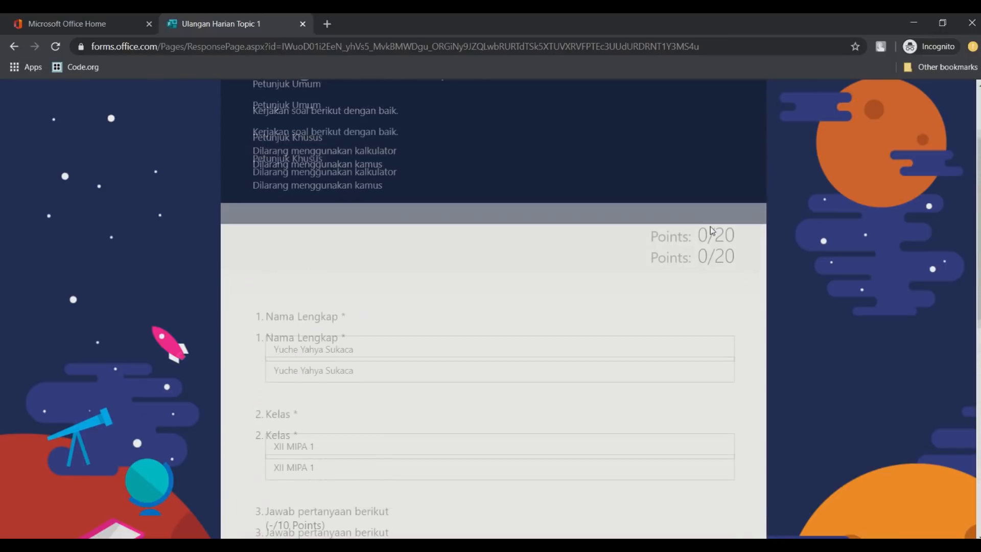
pyautogui.scroll(-3, 712, 231)
pyautogui.scroll(-10, 713, 230)
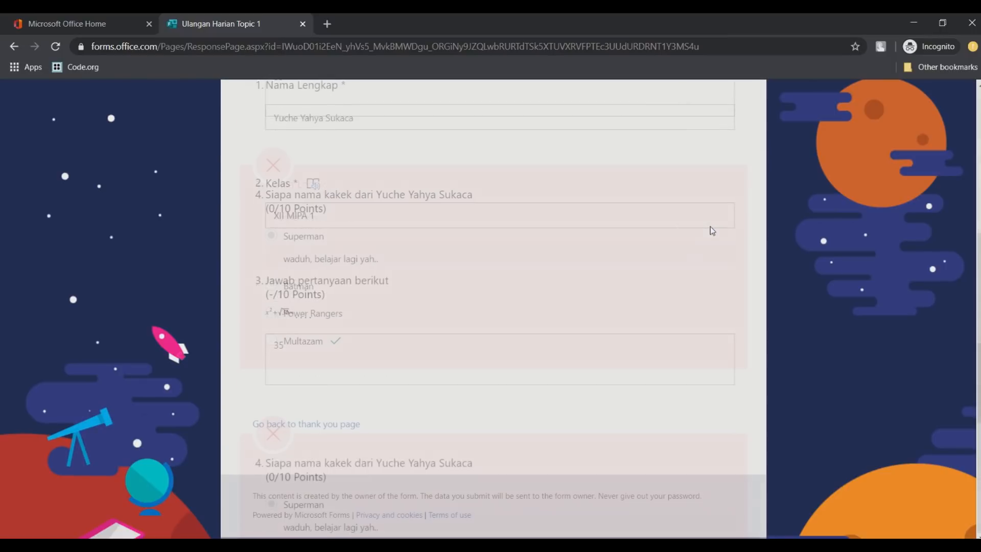
# Return to the thank-you page and switch back to the form editor window
pyautogui.click(307, 428)
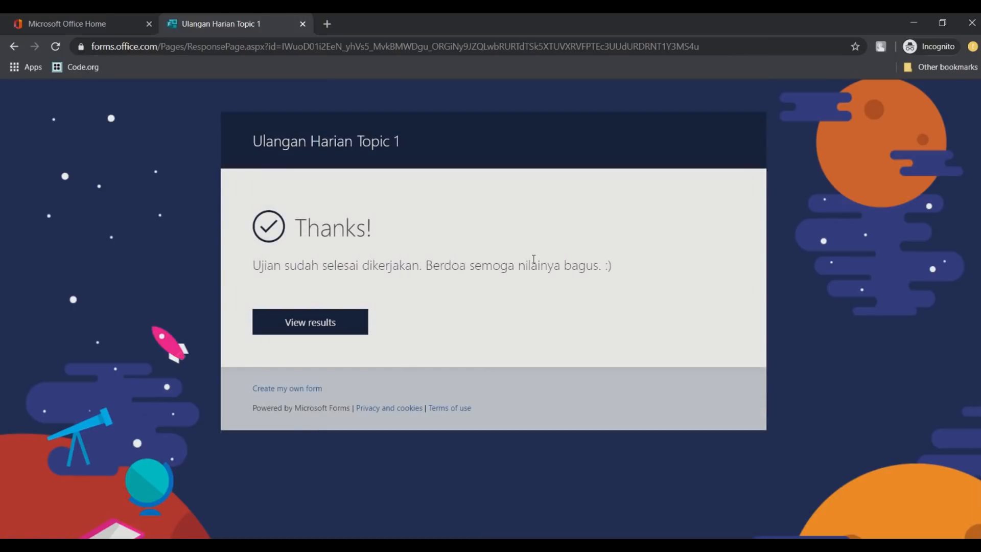
pyautogui.moveTo(489, 545)
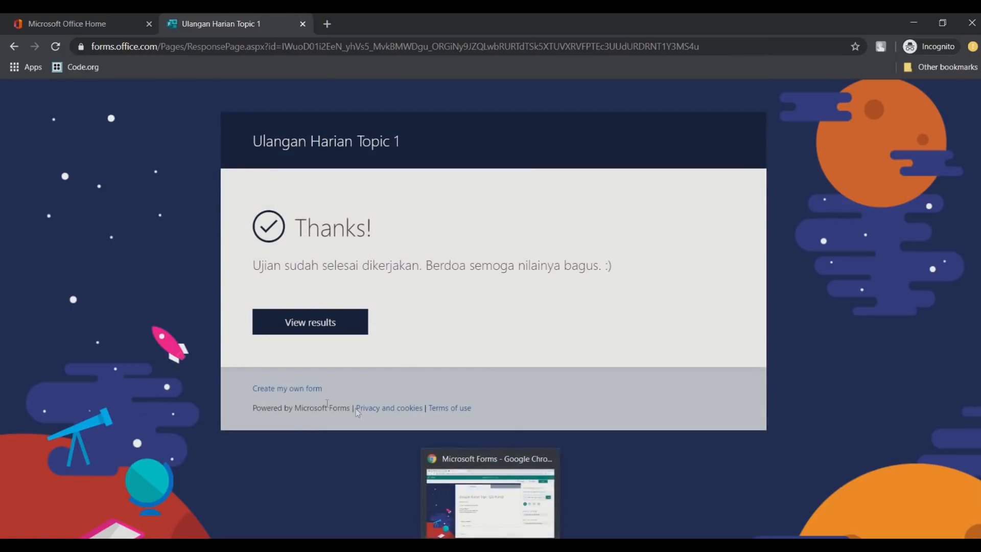
pyautogui.click(489, 544)
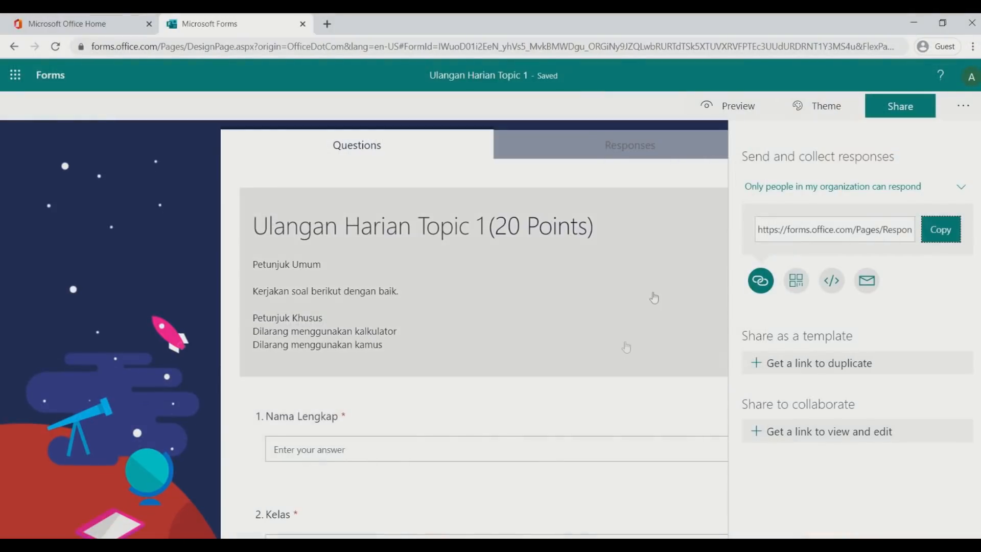
# Close the Share pane and open the form's Responses summary
pyautogui.click(926, 105)
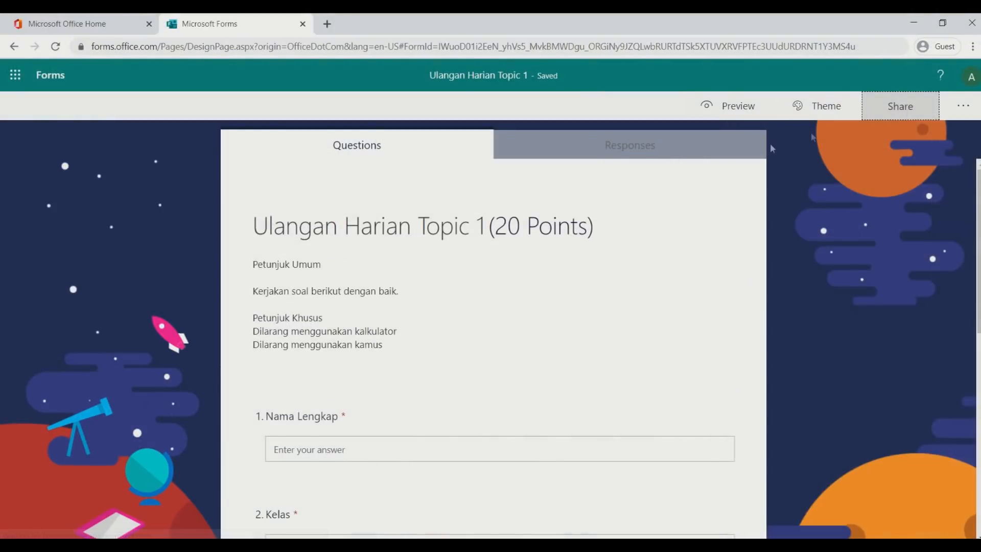
pyautogui.click(631, 147)
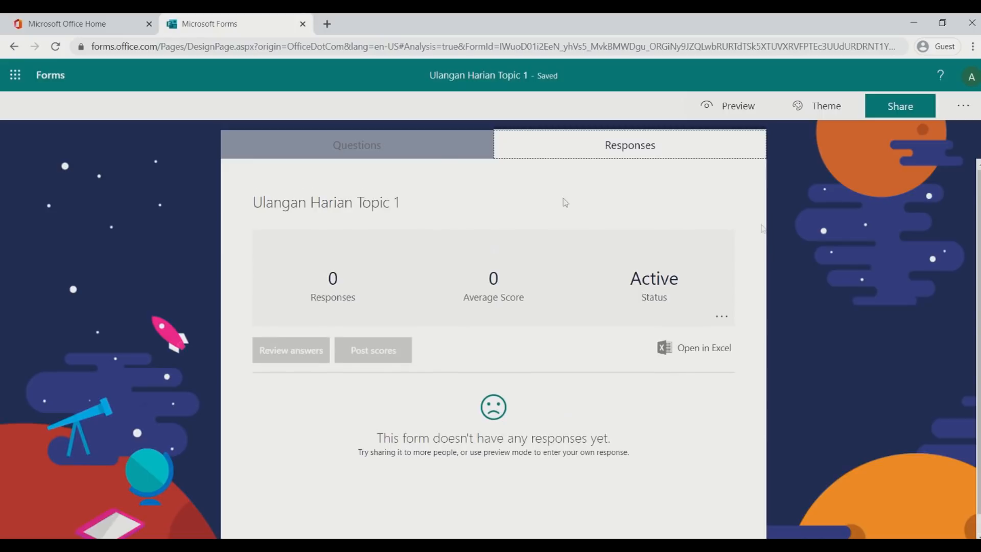
pyautogui.click(420, 148)
pyautogui.click(605, 152)
# Reload the respondent's form page, then return to the Responses summary window
pyautogui.click(399, 498)
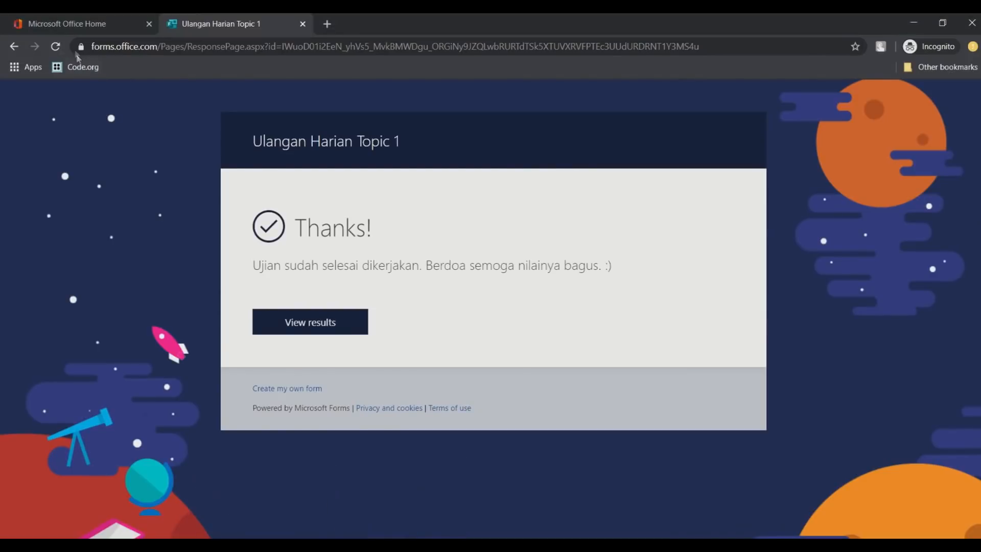
pyautogui.click(54, 47)
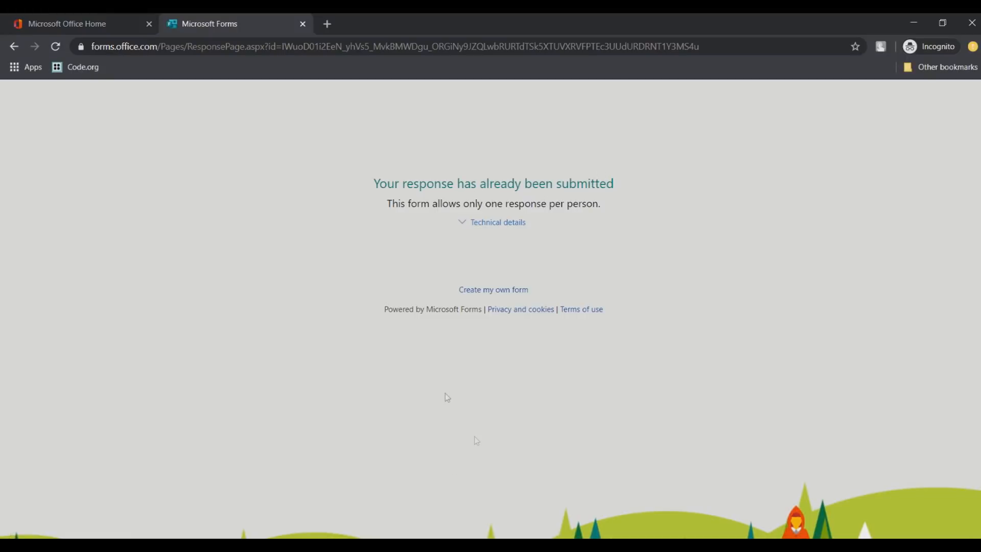
pyautogui.rightClick(491, 546)
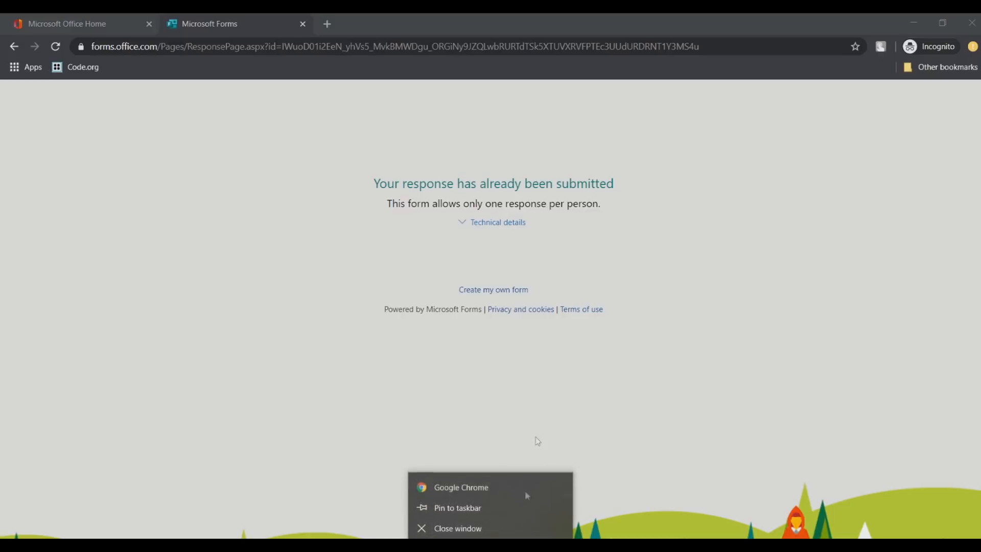
pyautogui.click(586, 391)
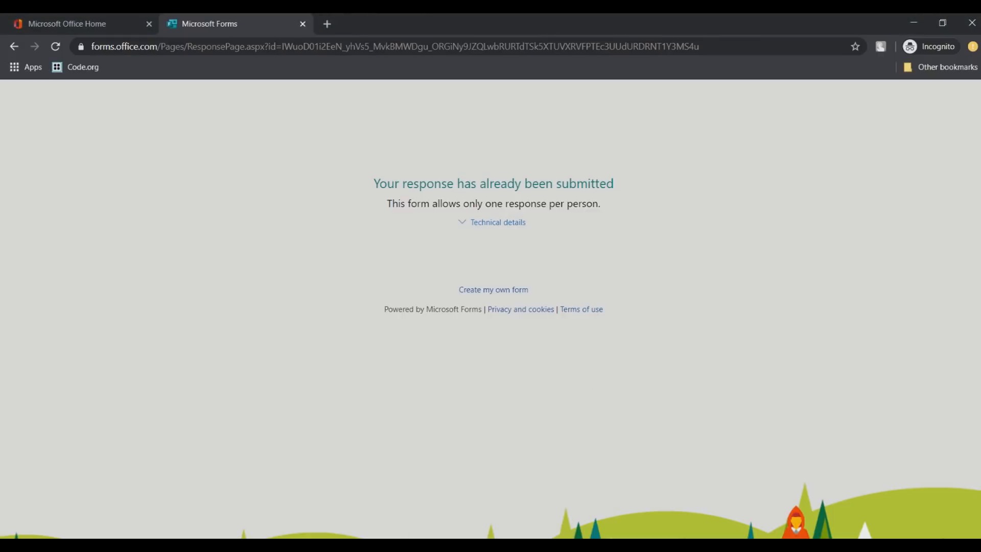
pyautogui.hotkey('alt', 'Tab')
pyautogui.click(790, 217)
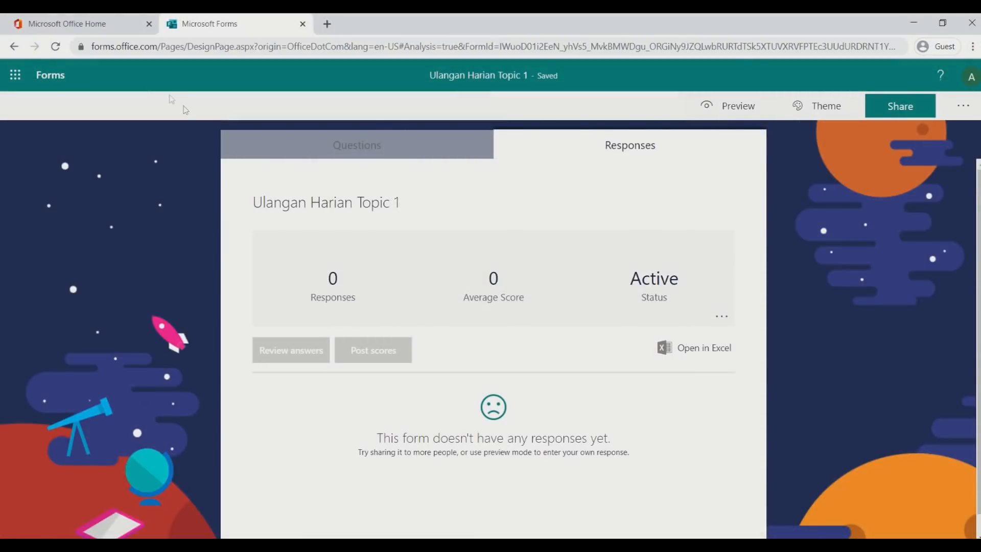
# Refresh Responses to show 1 response with XII MIPA 1 and Superman, then return to the incognito window
pyautogui.click(56, 47)
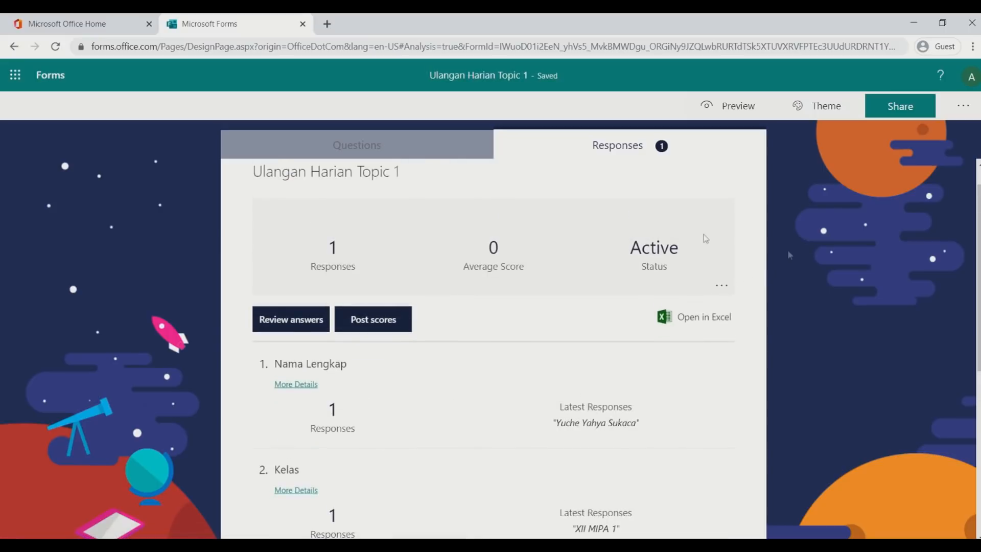
pyautogui.click(371, 143)
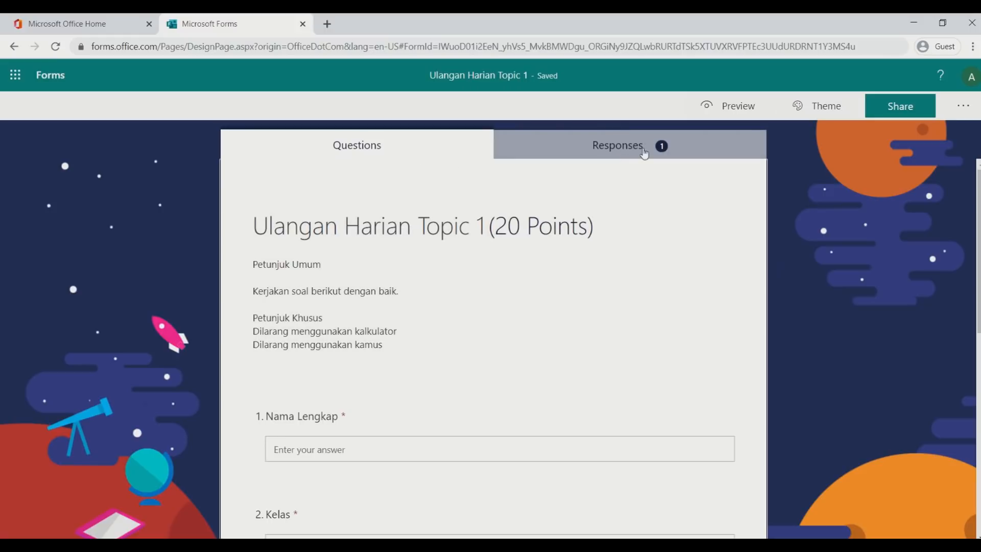
pyautogui.click(644, 153)
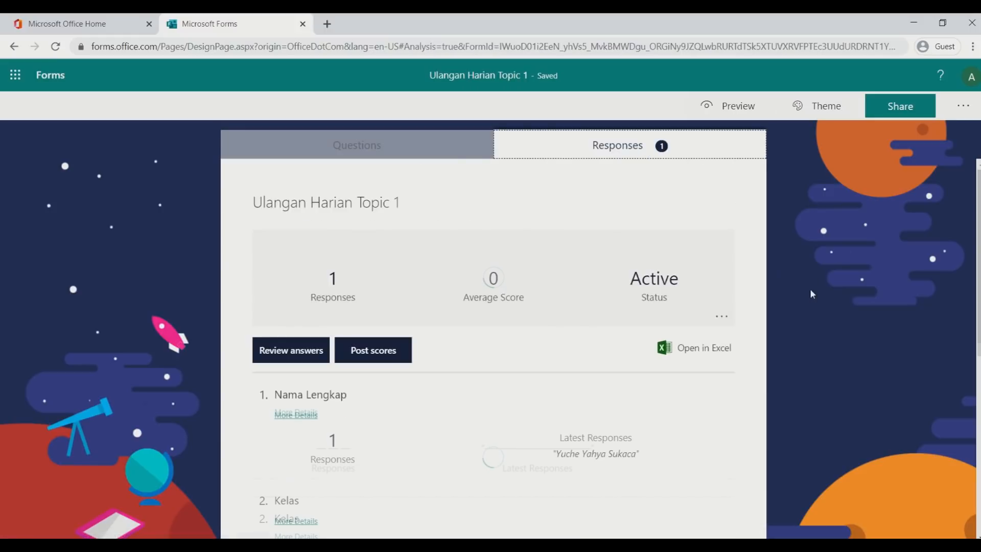
pyautogui.scroll(-2, 815, 290)
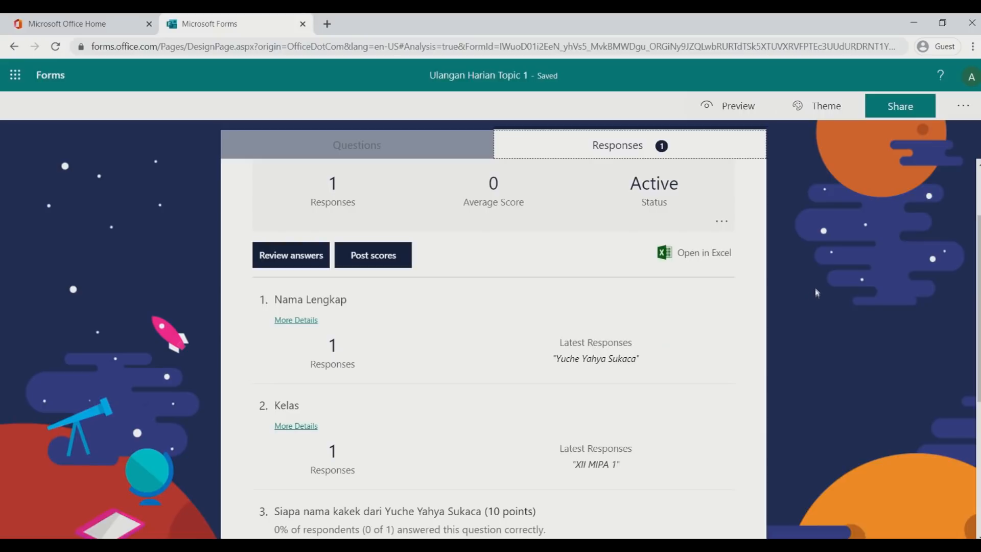
pyautogui.click(722, 222)
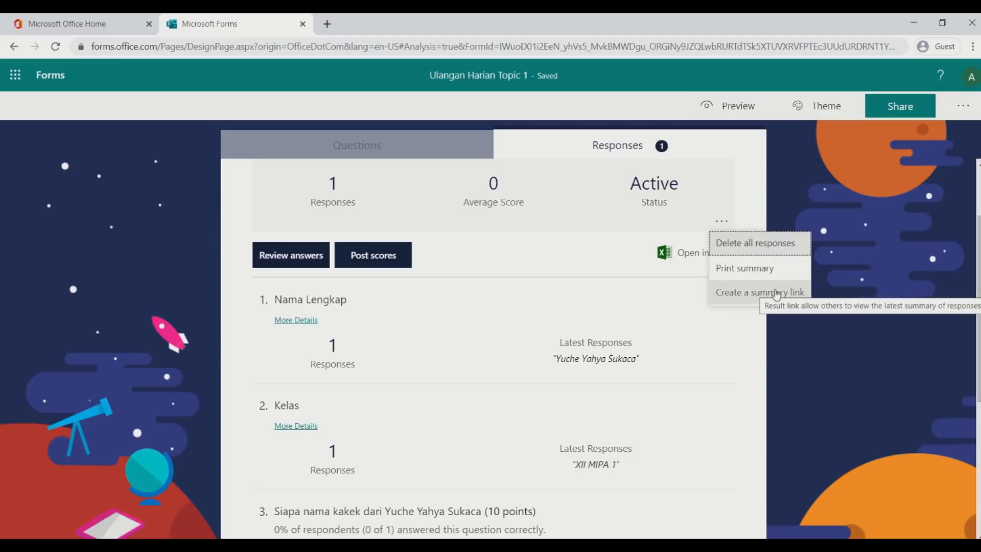
pyautogui.click(830, 201)
pyautogui.scroll(-5, 830, 200)
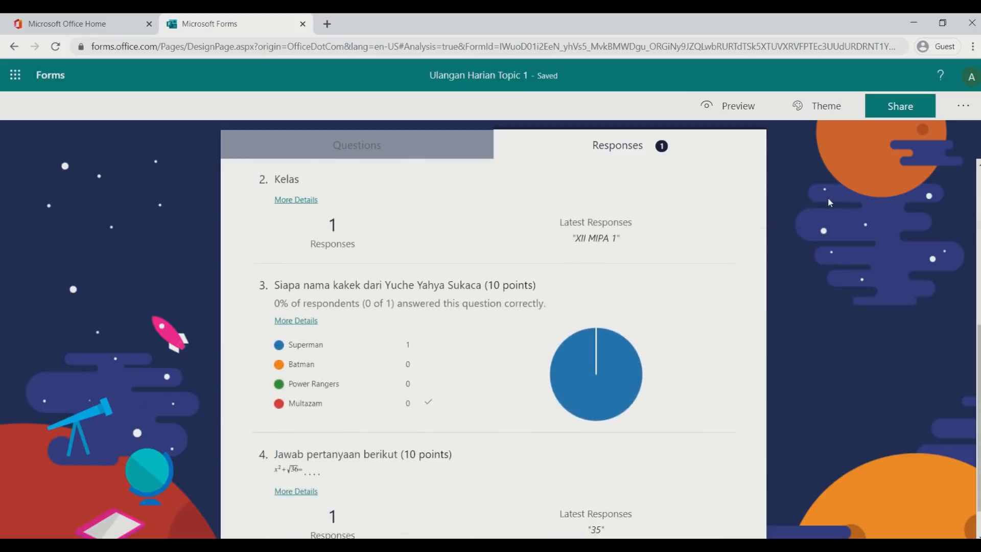
pyautogui.scroll(1, 830, 203)
pyautogui.click(331, 546)
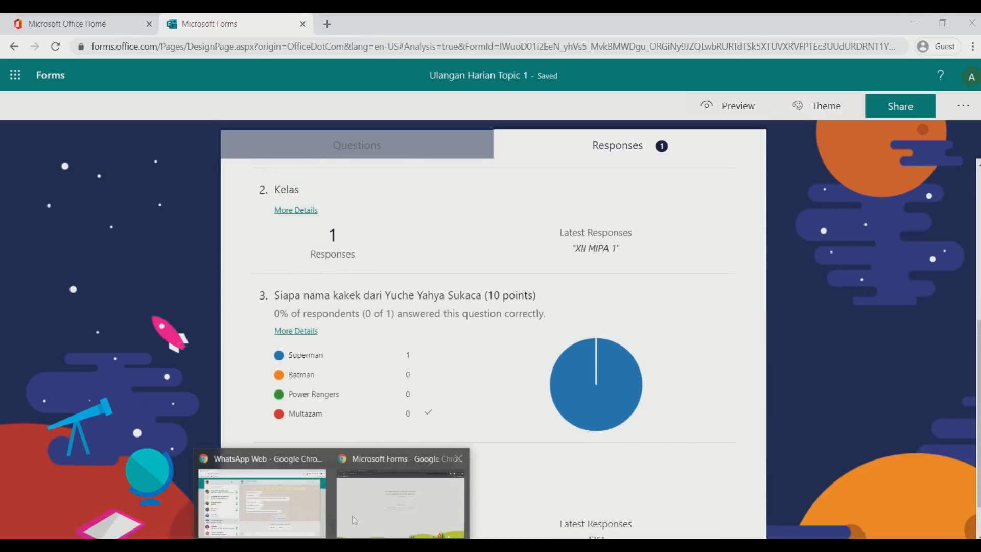
pyautogui.moveTo(354, 512)
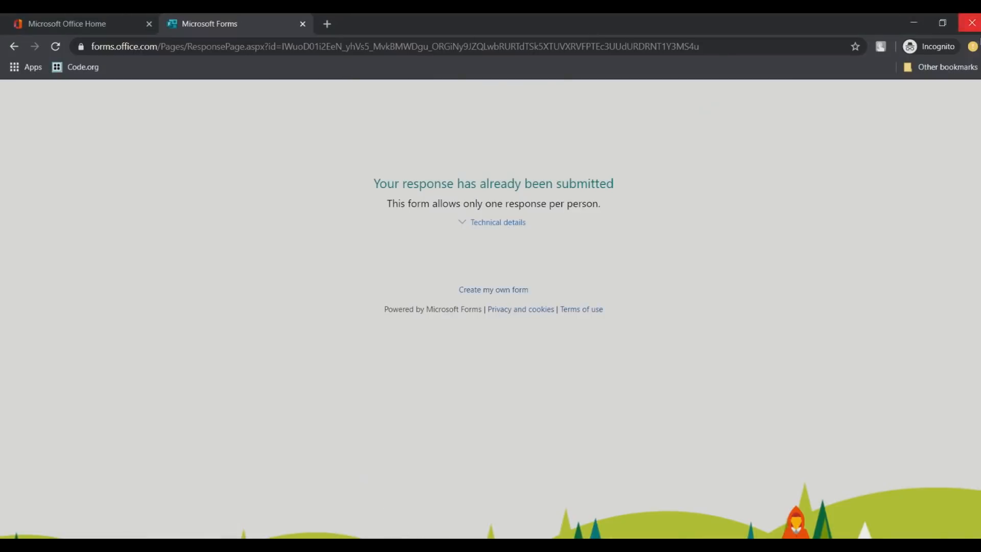
# Reopen the form link in the incognito window, then close both form tabs
pyautogui.click(326, 26)
pyautogui.write('https://forms.office.com/Pages/ResponsePage.aspx?id=IWuoD01i2EeN_yhVs5_MvkBMWDgu_ORGiNy9JZQLwbRURTdTSk5XTUVXRVFPTEc3UUdURDRNT1Y3MS4u')
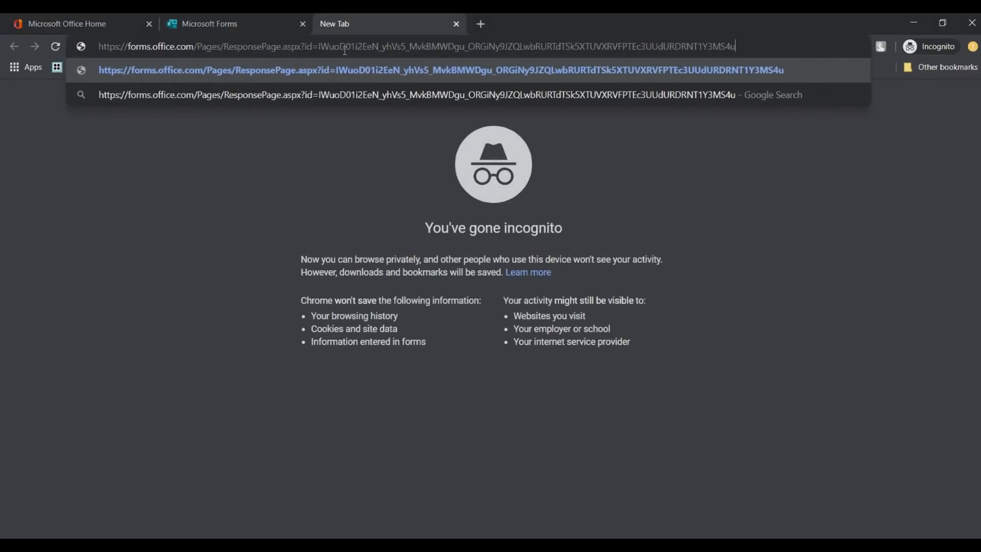
pyautogui.press('Return')
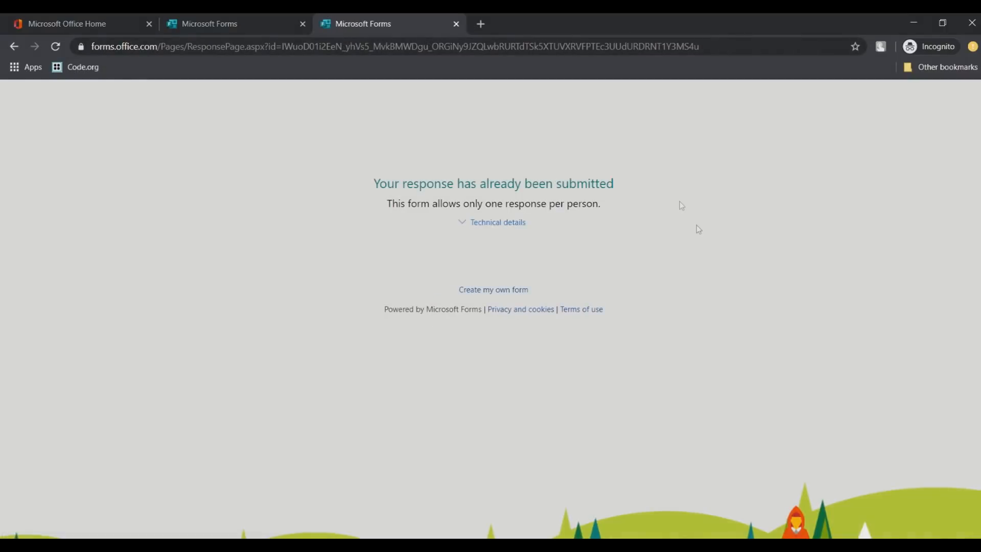
pyautogui.click(456, 24)
pyautogui.click(303, 23)
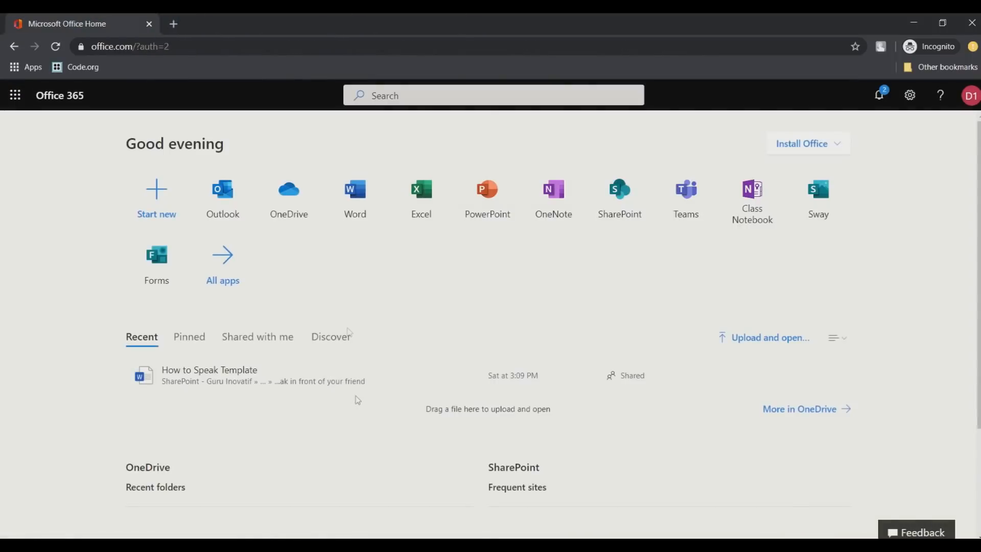
# Open the form link in the regular WhatsApp Chrome window, which reports no permission
pyautogui.click(270, 511)
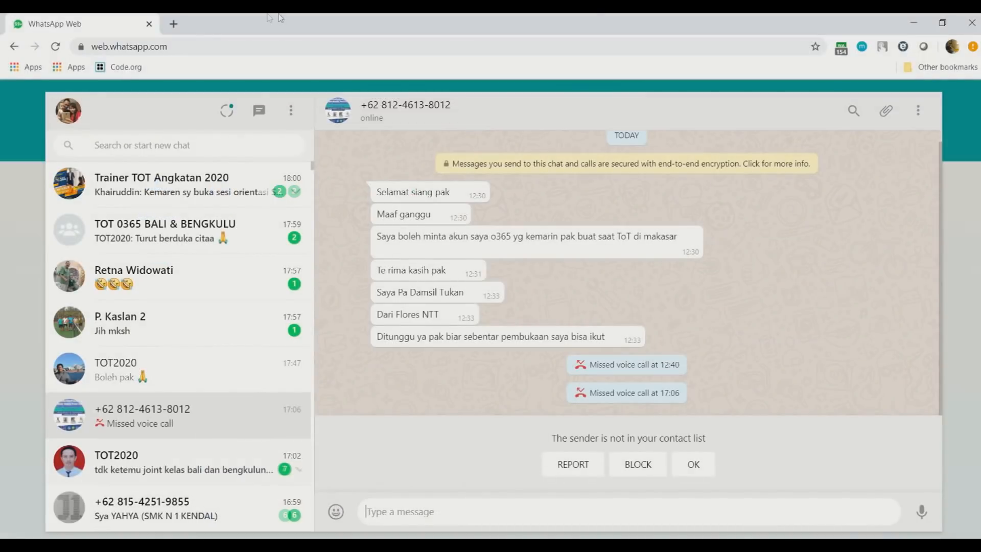
pyautogui.click(174, 23)
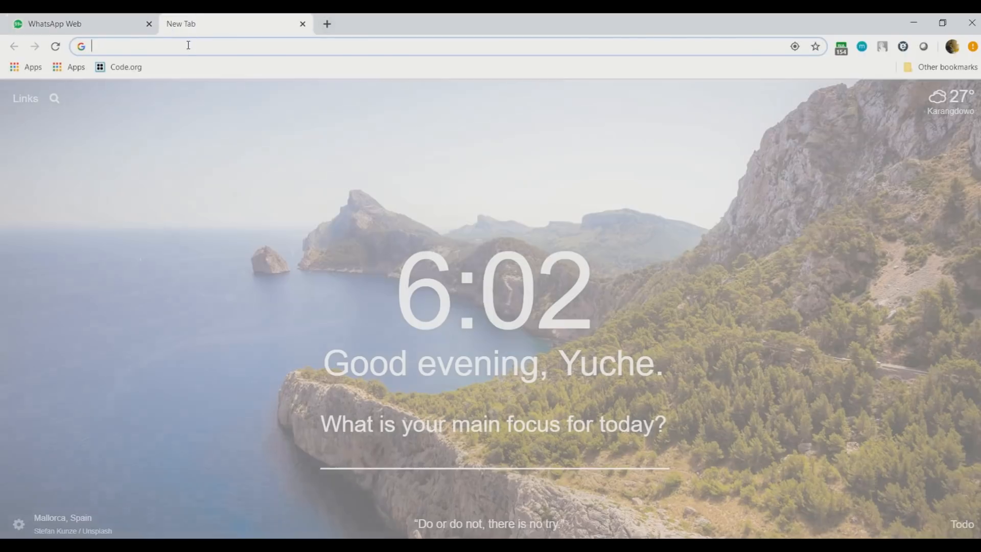
pyautogui.write('https://forms.office.com/Pages/ResponsePage.aspx?id=IWuoD01i2EeN_yhVs5_MvkBMWDgu_ORGiNy9JZQLwbRURTdTSk5XTUVXRVFPTEc3UUdURDRNT1Y3MS4u')
pyautogui.press('Return')
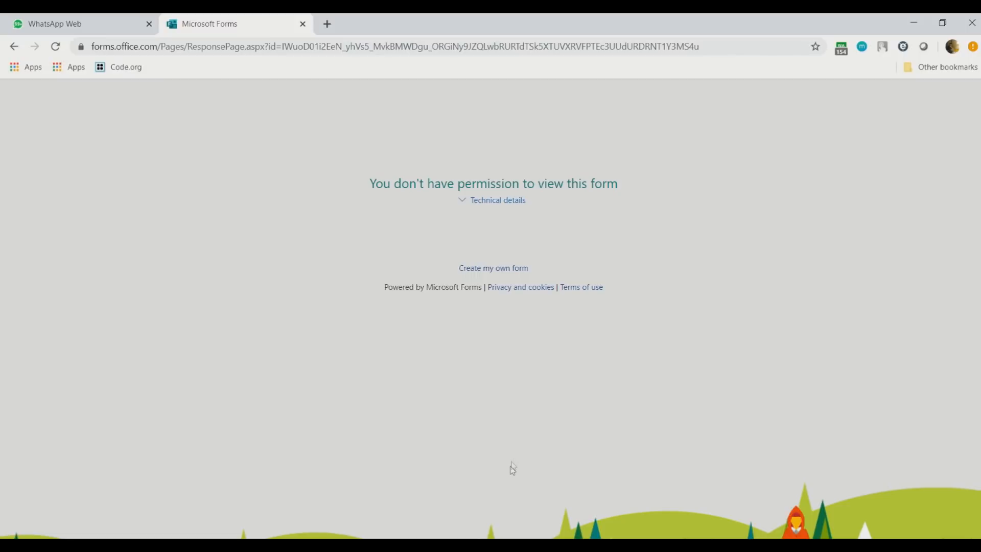
# Launch Microsoft Edge with the form link and choose to sign in with another account
pyautogui.press('super')
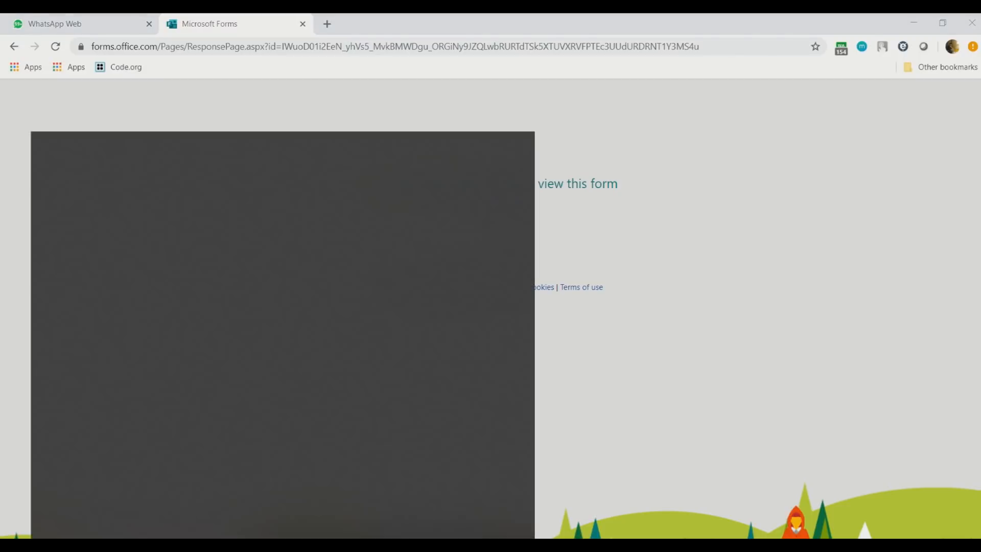
pyautogui.write('edge')
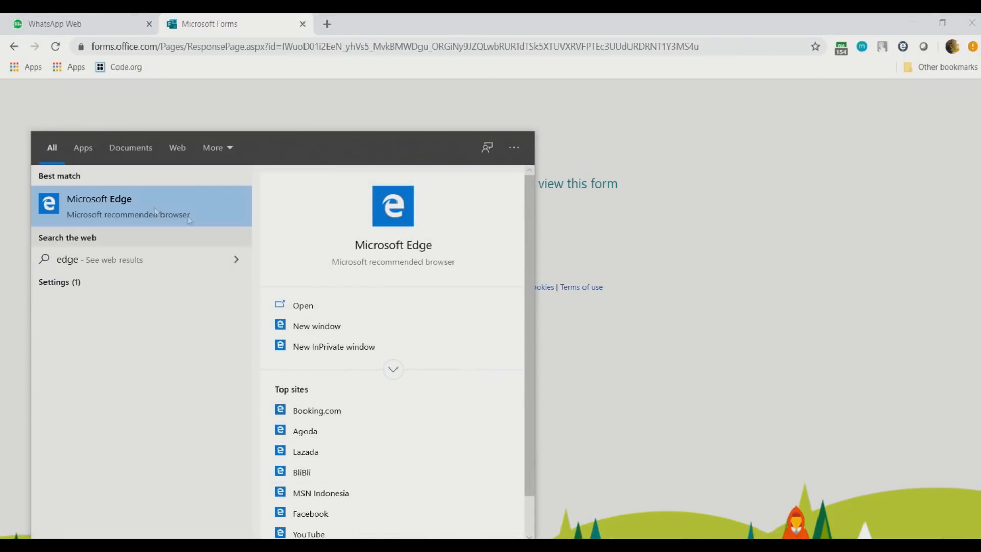
pyautogui.press('Return')
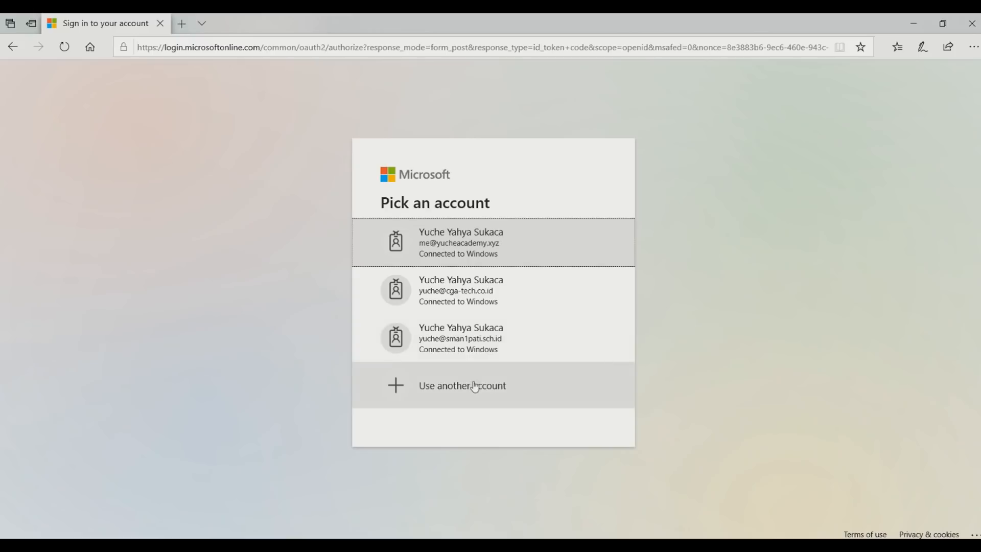
pyautogui.click(469, 385)
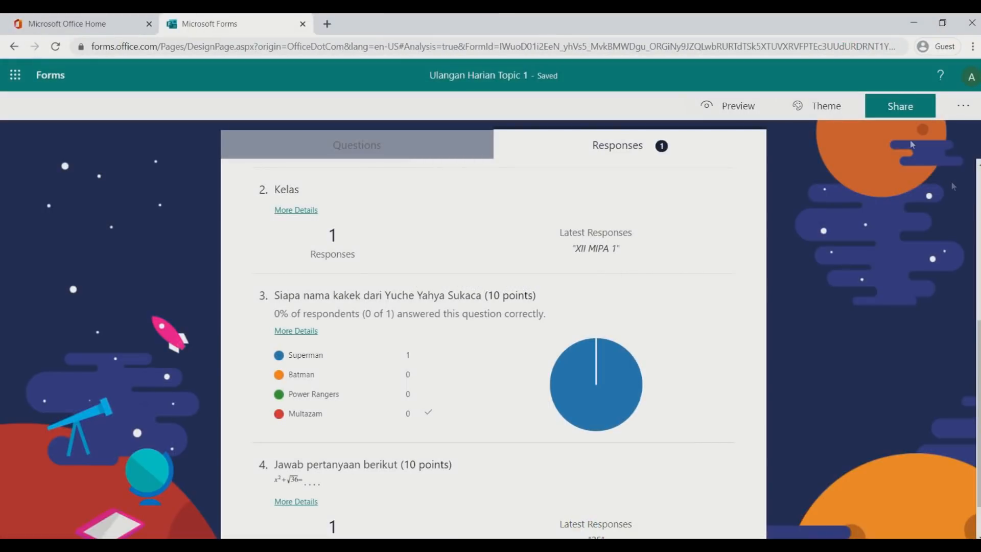
# Let anyone with the link respond, then bring the incognito Office Home window forward
pyautogui.click(900, 106)
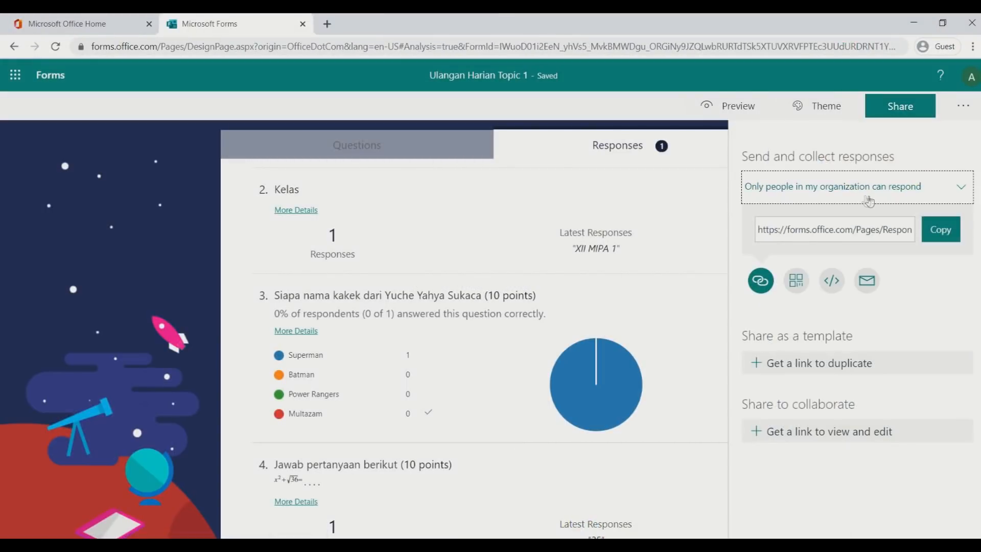
pyautogui.click(877, 195)
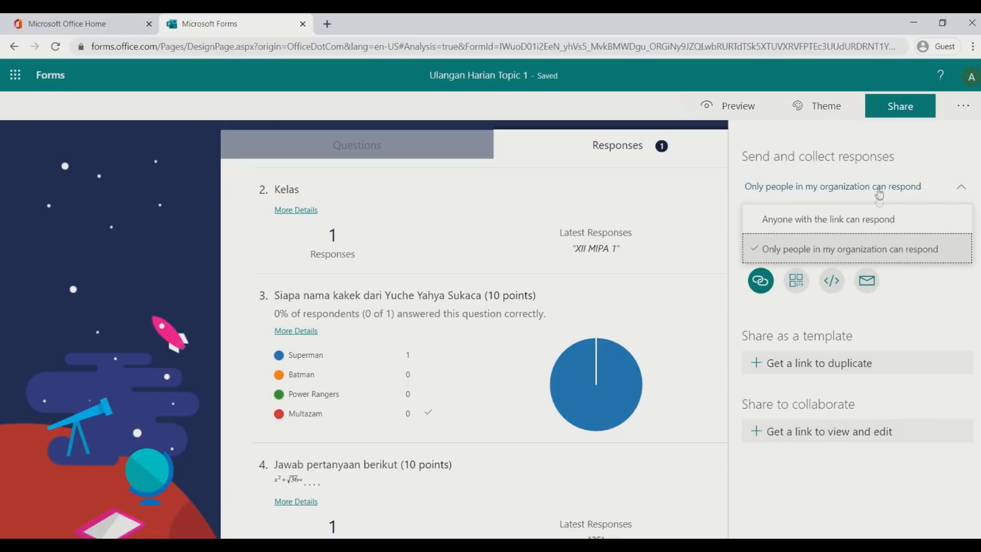
pyautogui.click(863, 225)
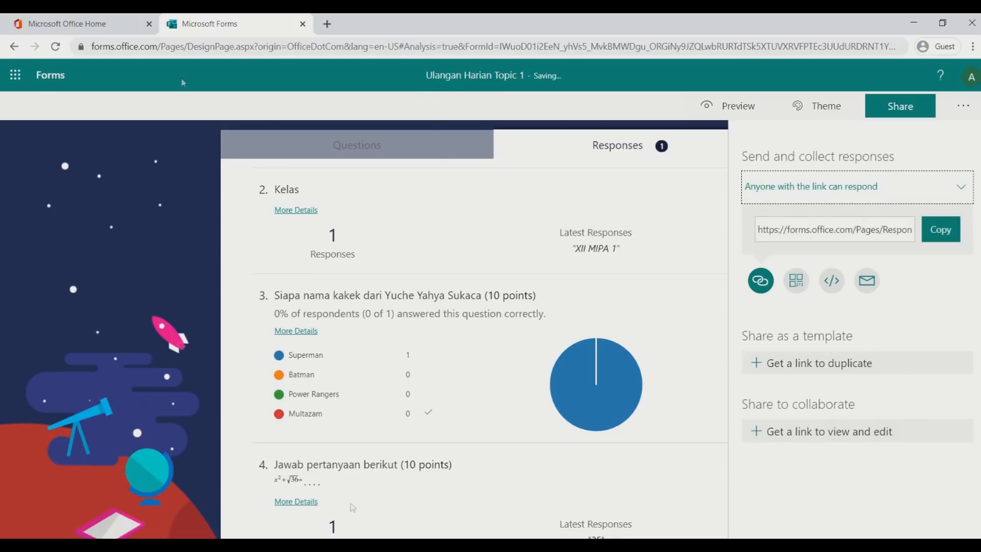
pyautogui.click(334, 545)
pyautogui.click(369, 508)
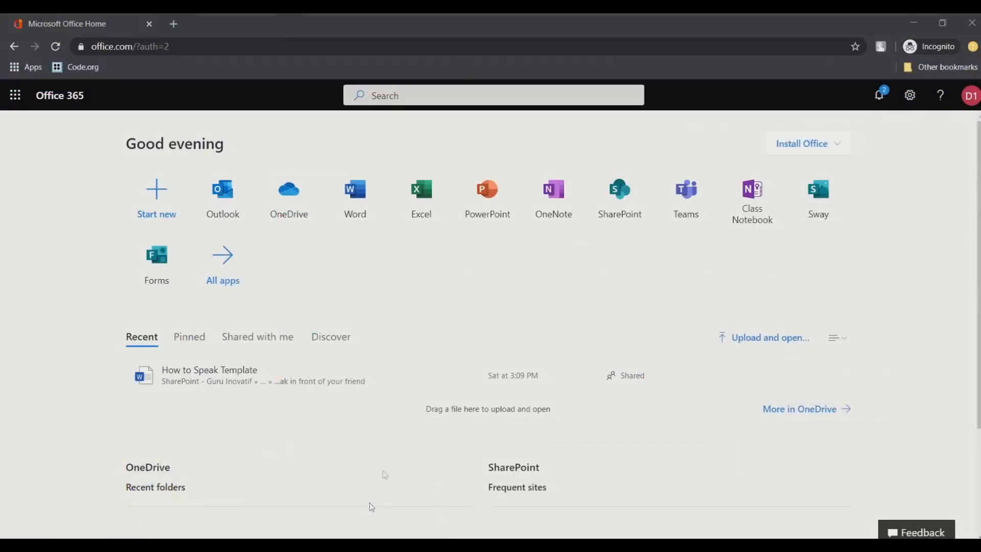
# Open the form link in a new incognito tab and submit a response as Iron Man, XII MIPA 2, choosing Multazam and answering 10
pyautogui.hotkey('ctrl', 't')
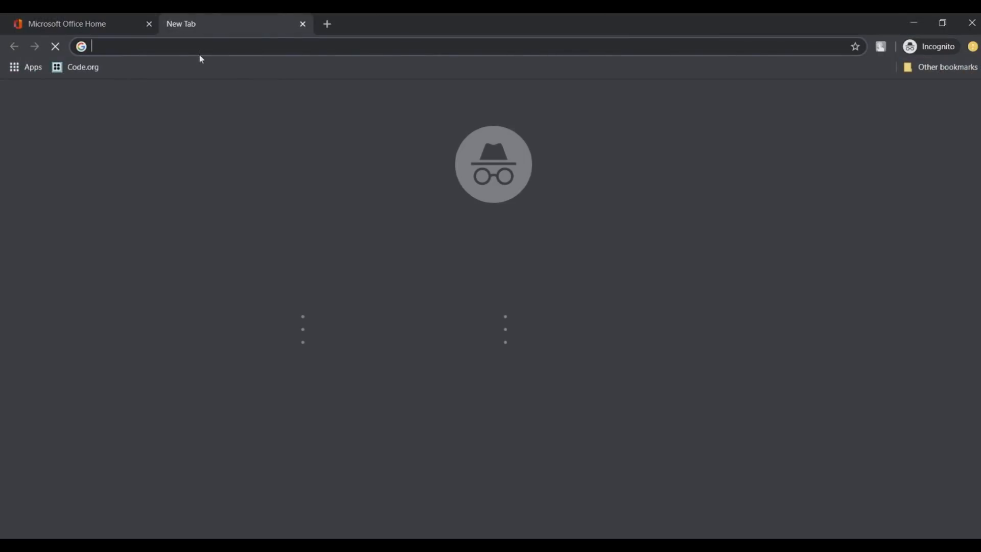
pyautogui.hotkey('ctrl', 'v')
pyautogui.press('Return')
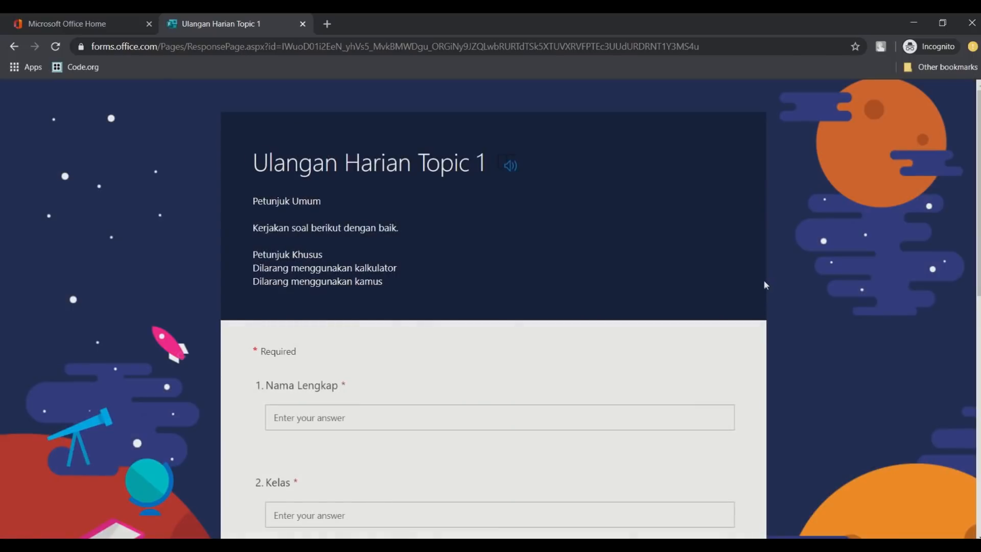
pyautogui.scroll(-3, 753, 275)
pyautogui.click(536, 259)
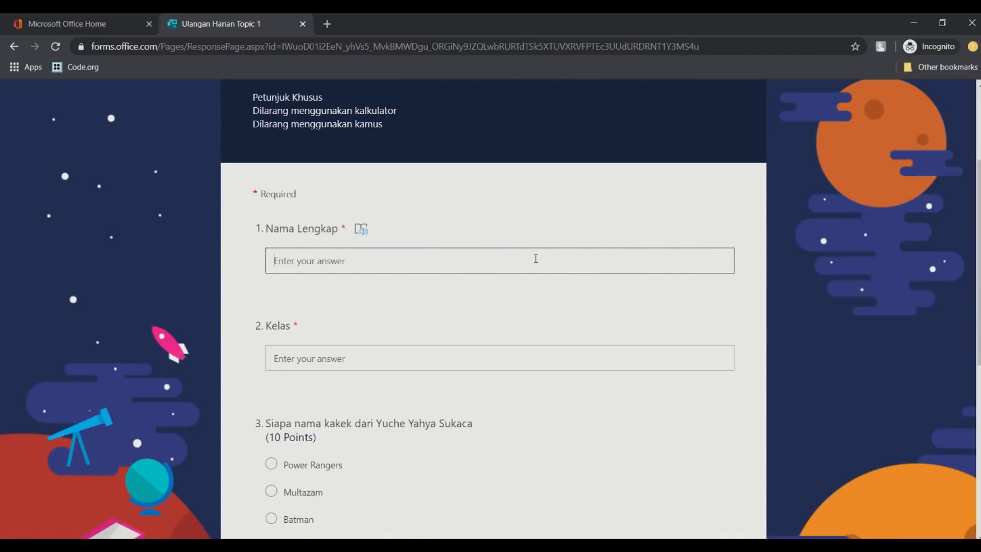
pyautogui.write('Iron Man')
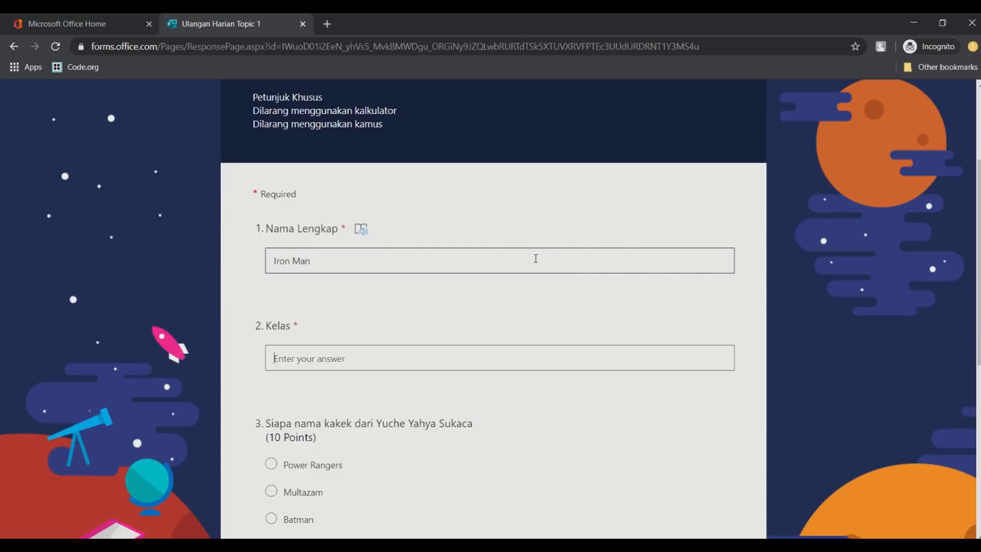
pyautogui.write('XII MIPA 2')
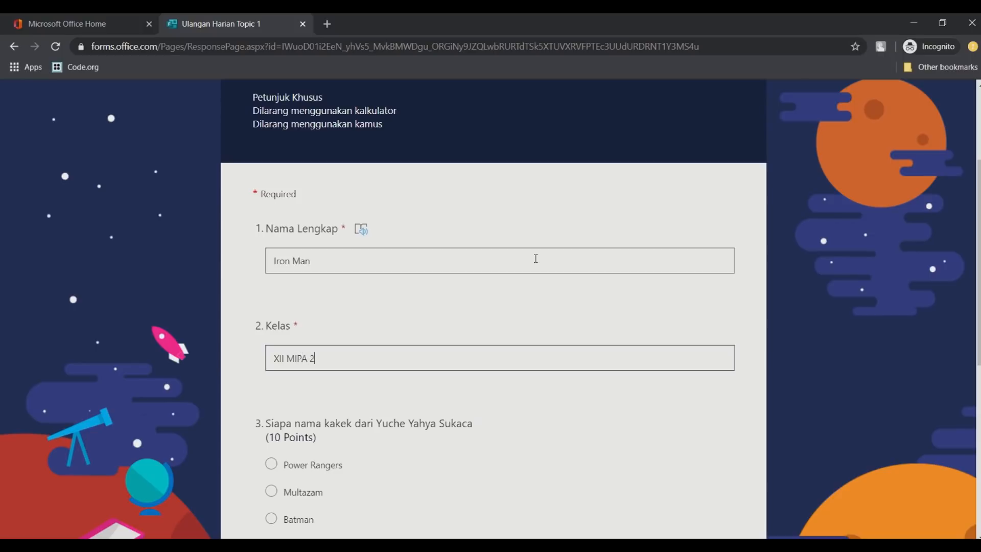
pyautogui.scroll(-3, 535, 259)
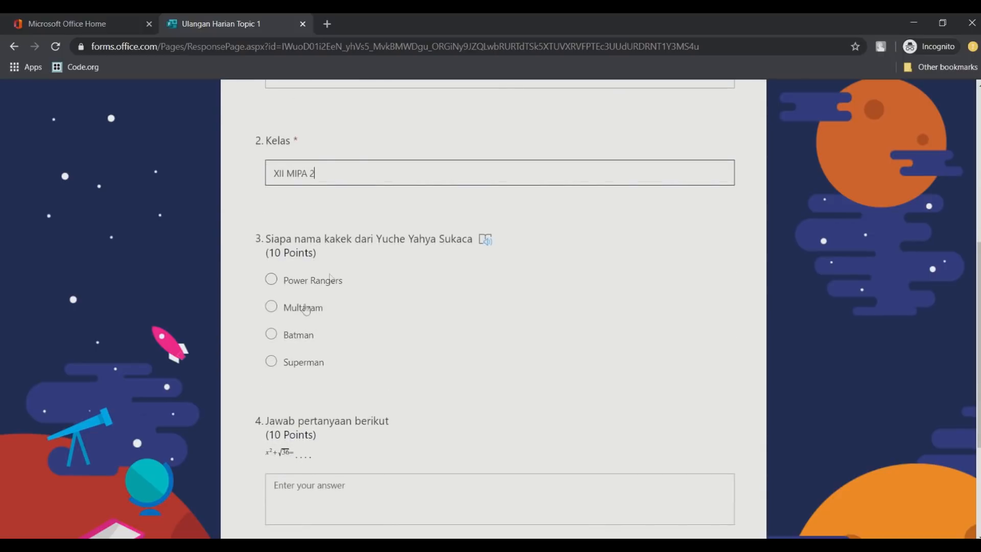
pyautogui.rightClick(284, 311)
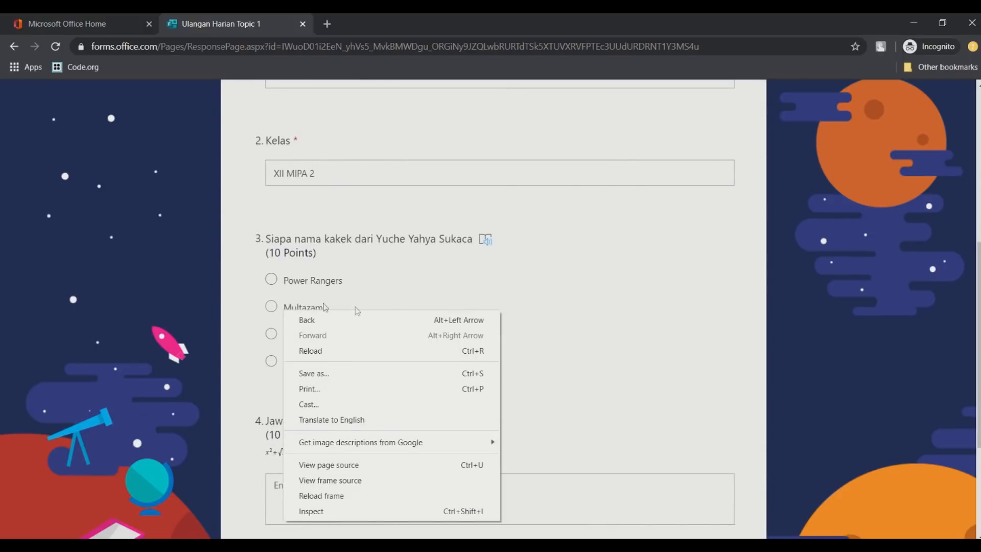
pyautogui.click(269, 309)
pyautogui.scroll(-3, 361, 313)
pyautogui.click(400, 322)
pyautogui.write('10')
pyautogui.click(322, 400)
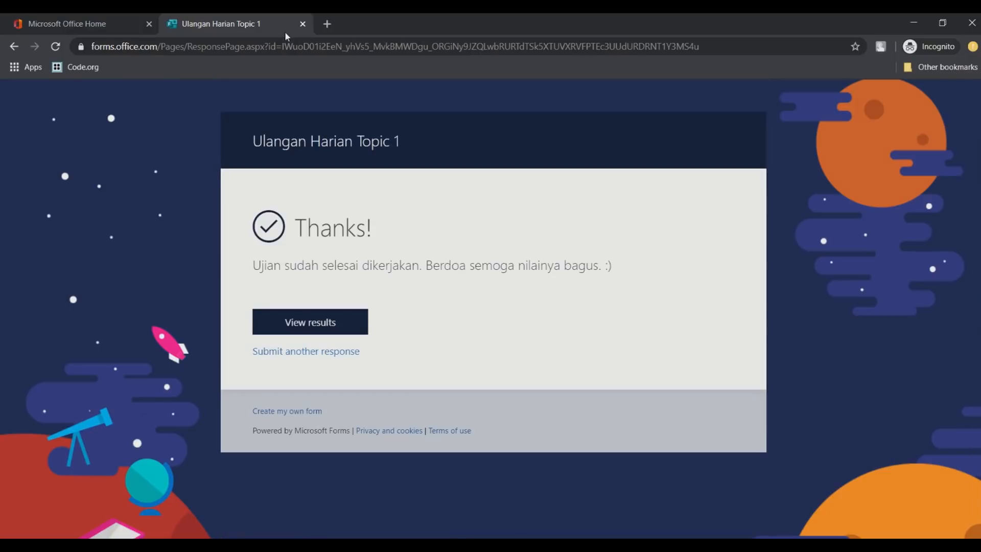
# Reload the form and submit a second response as Batman, XII MIPA 3, answering 36 and choosing Multazam
pyautogui.click(286, 46)
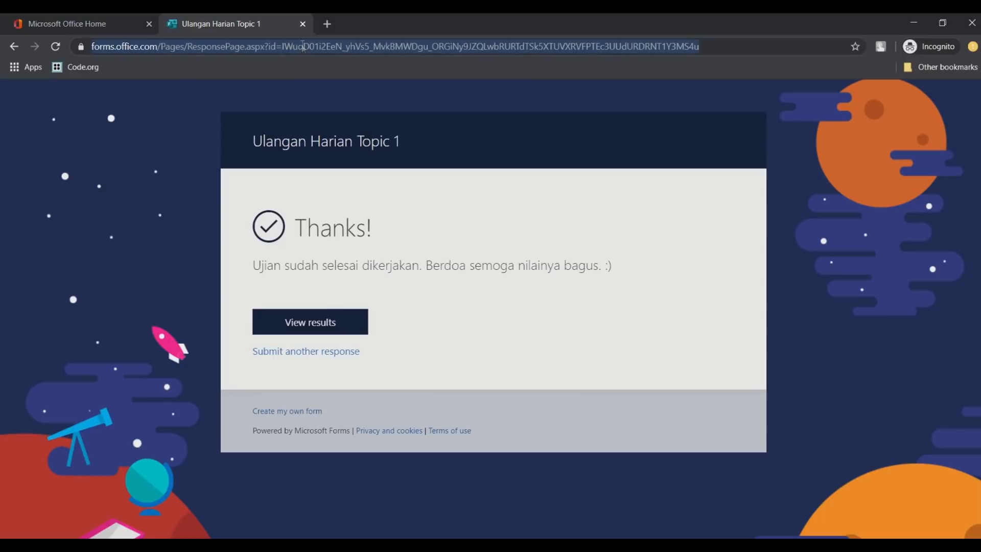
pyautogui.click(55, 47)
pyautogui.scroll(-5, 531, 215)
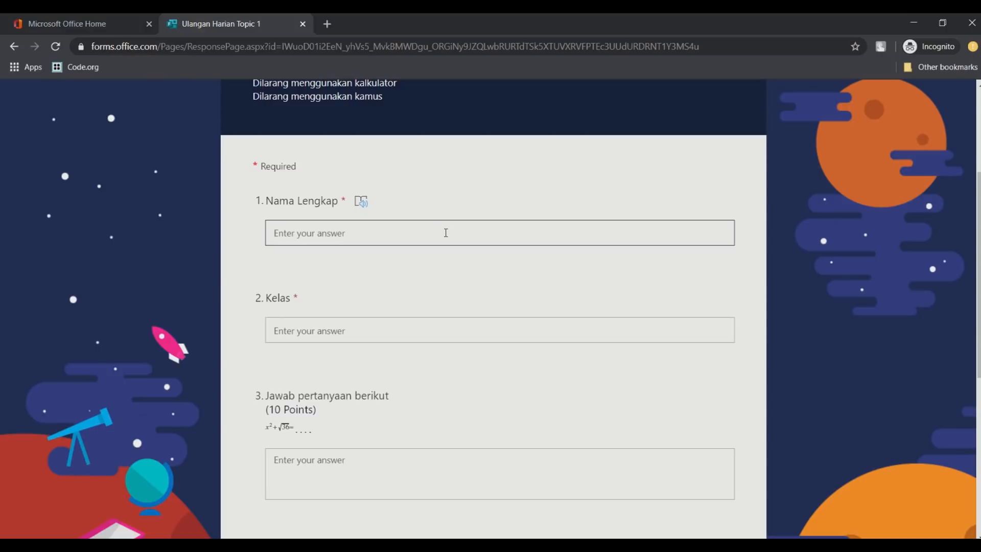
pyautogui.write('Batman')
pyautogui.press('Tab')
pyautogui.write('XII')
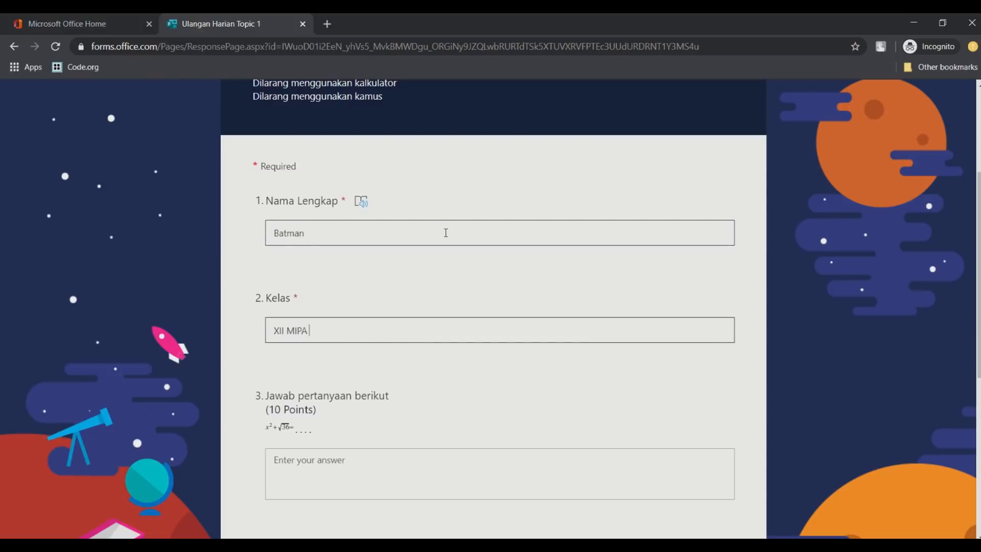
pyautogui.write(' MIPA 3')
pyautogui.scroll(-4, 445, 232)
pyautogui.click(432, 260)
pyautogui.write('36')
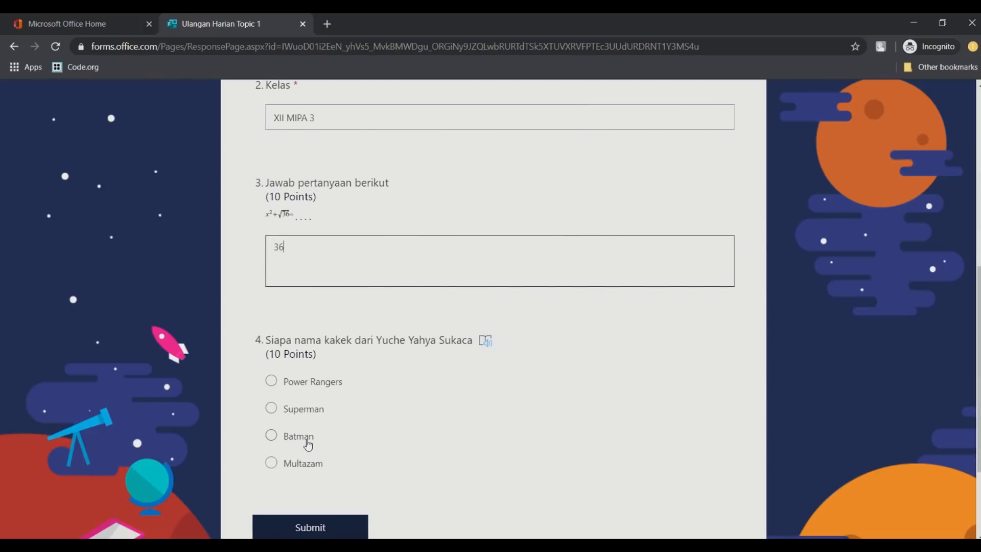
pyautogui.click(293, 468)
pyautogui.scroll(-3, 536, 420)
pyautogui.click(310, 391)
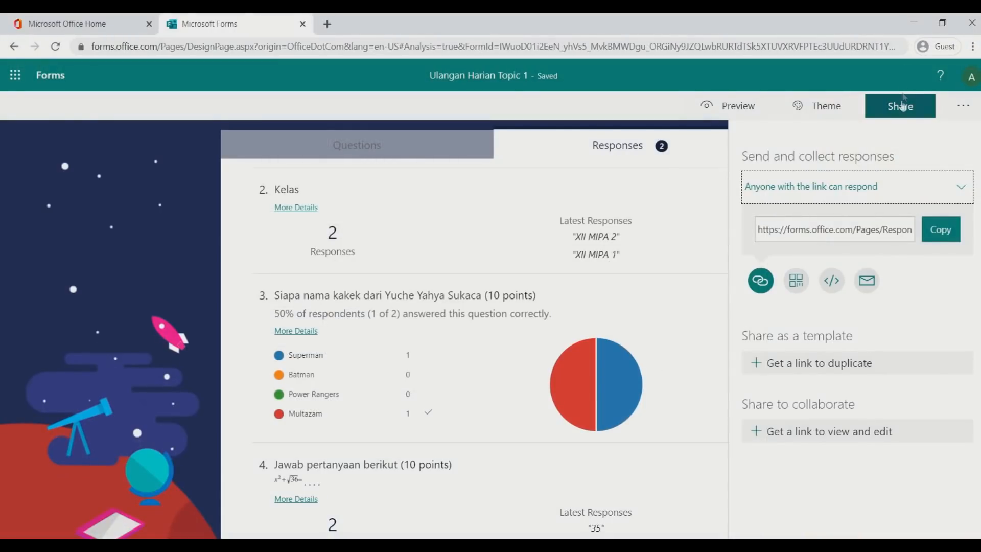
pyautogui.click(902, 106)
pyautogui.click(55, 46)
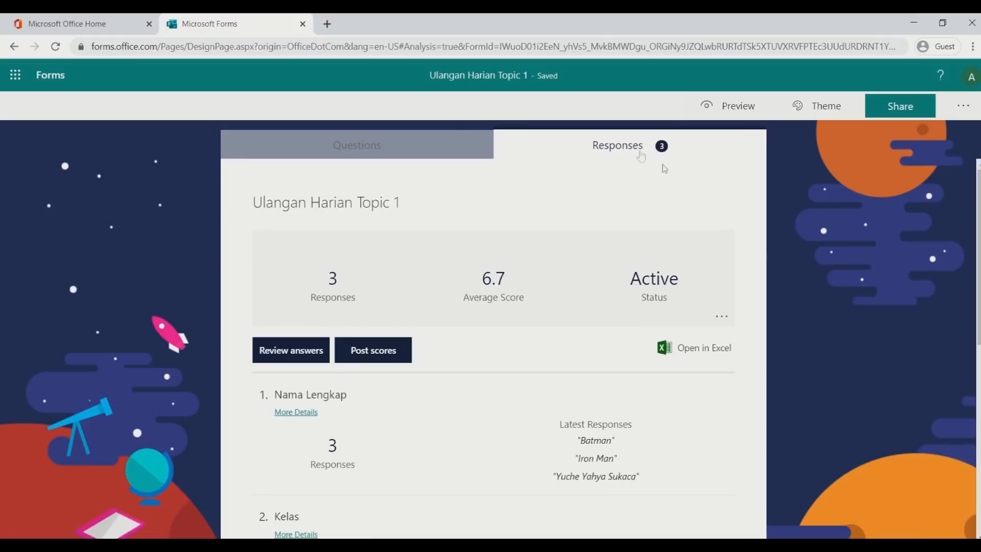
pyautogui.scroll(-5, 874, 256)
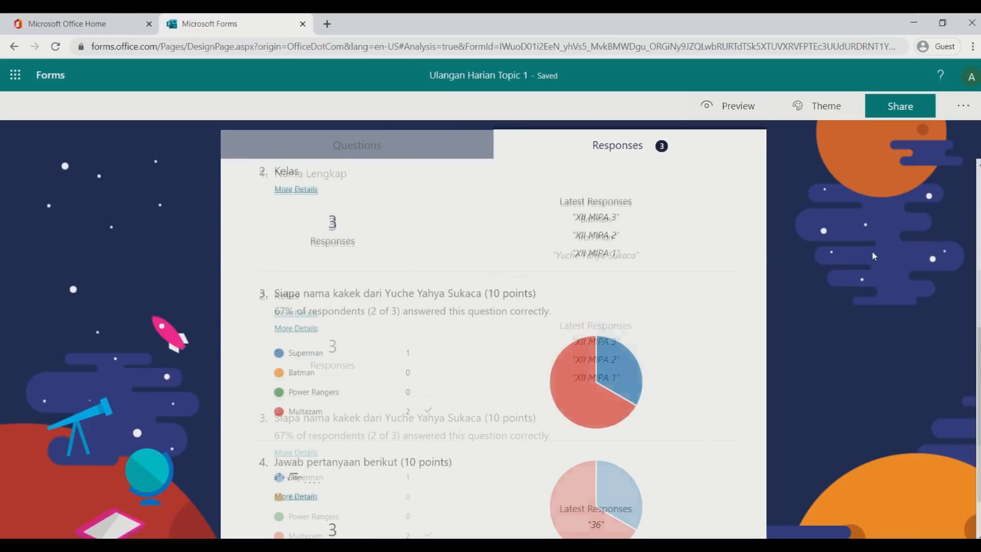
pyautogui.scroll(-2, 871, 250)
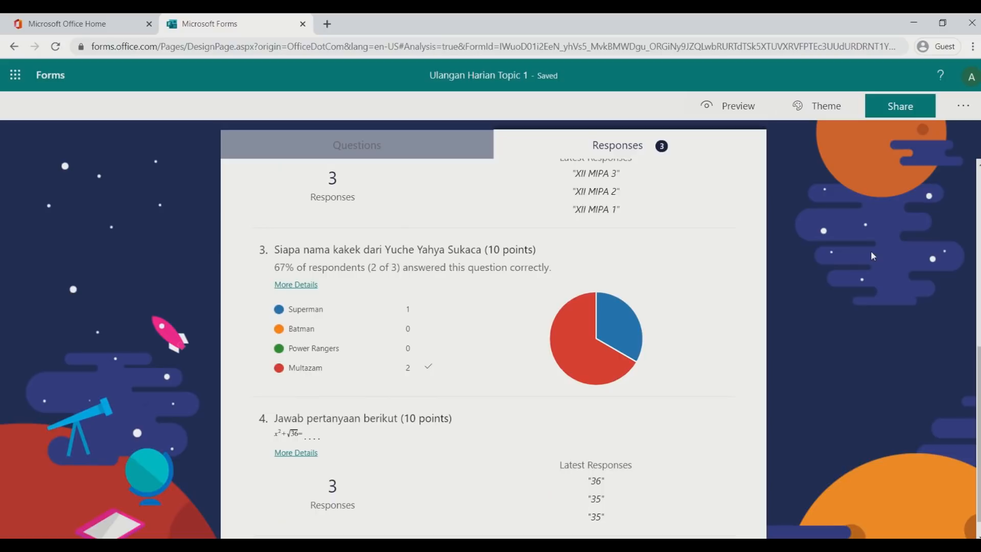
pyautogui.scroll(-1, 872, 254)
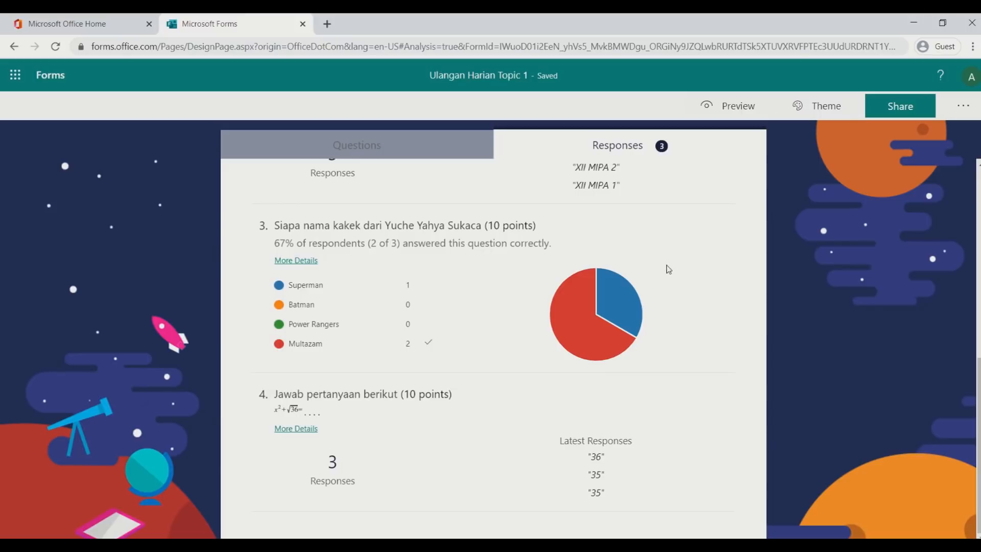
pyautogui.moveTo(626, 316)
pyautogui.scroll(8, 732, 285)
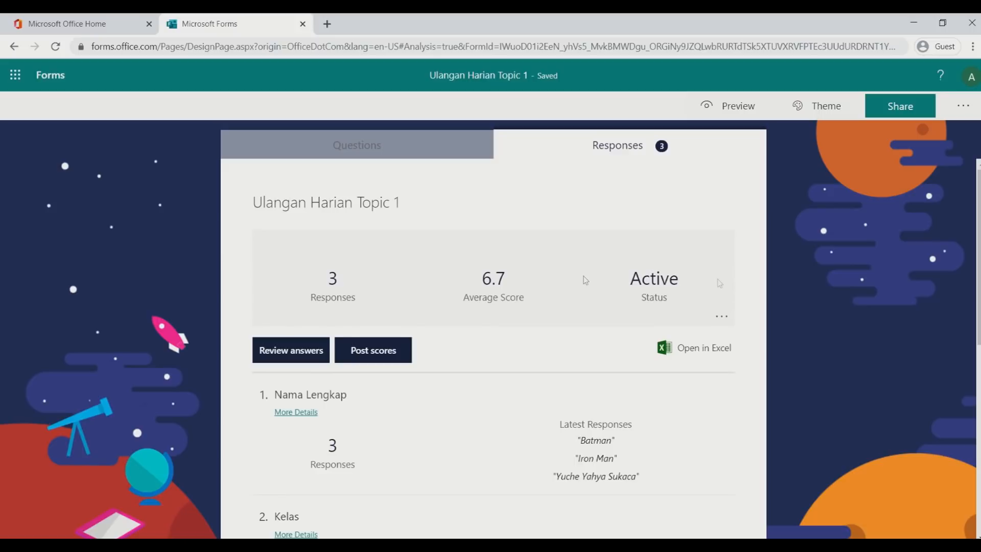
pyautogui.click(308, 357)
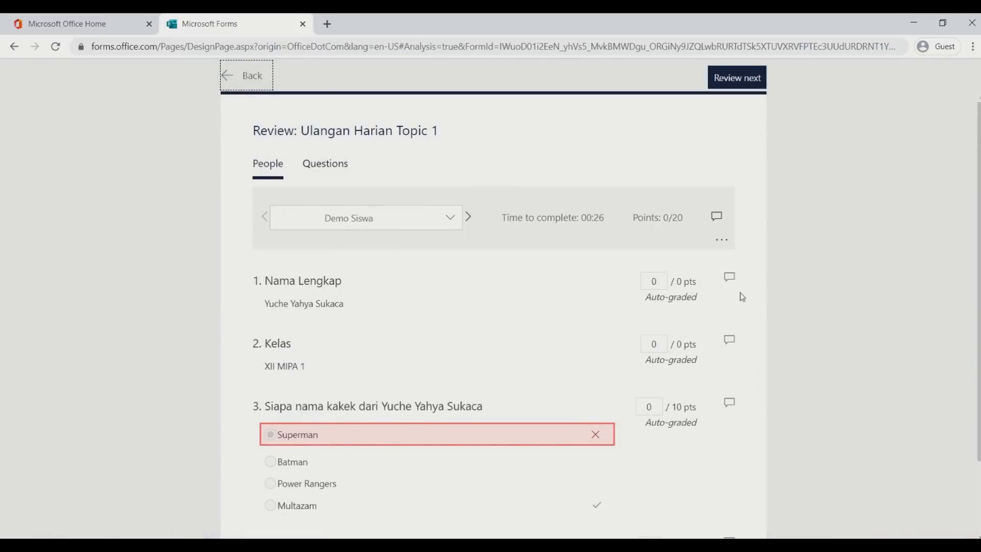
# Award 10 points on question 4 to each of the three respondents in turn
pyautogui.scroll(-2, 742, 297)
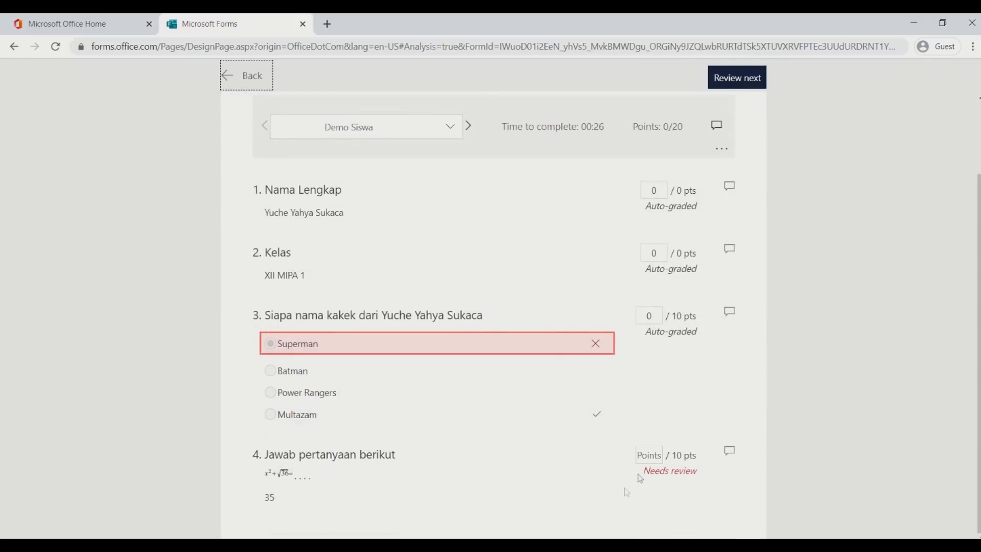
pyautogui.click(659, 457)
pyautogui.write('45')
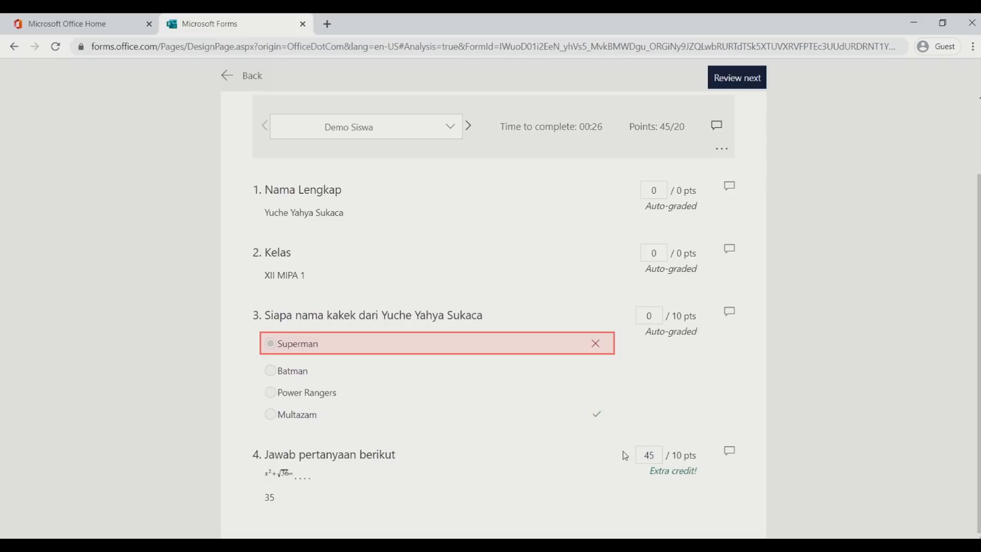
pyautogui.press('BackSpace')
pyautogui.press('BackSpace')
pyautogui.write('10')
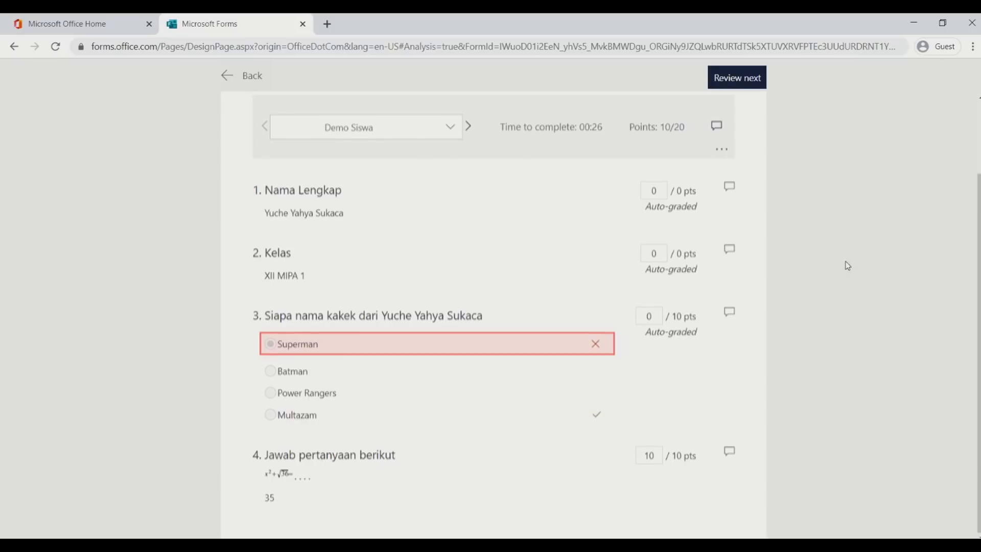
pyautogui.scroll(2, 845, 265)
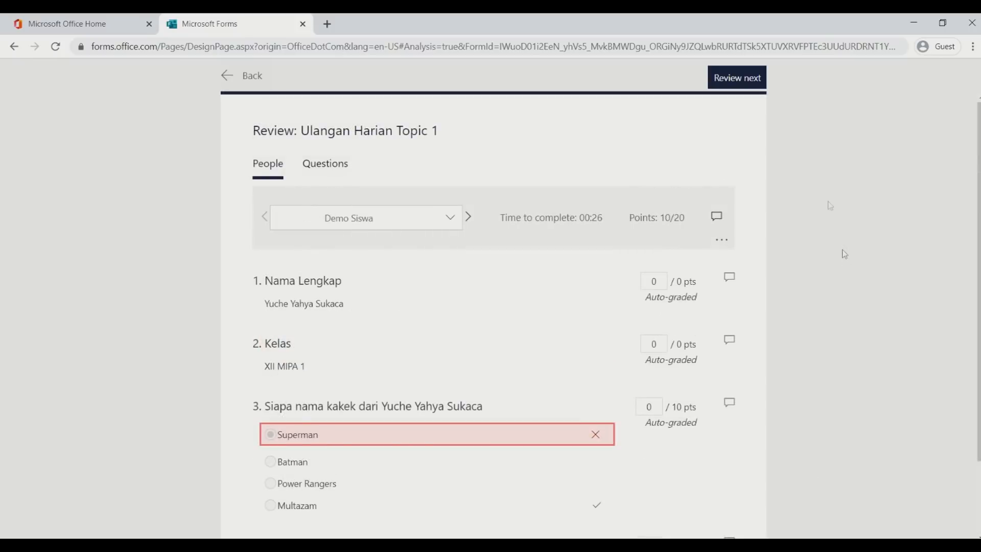
pyautogui.click(742, 80)
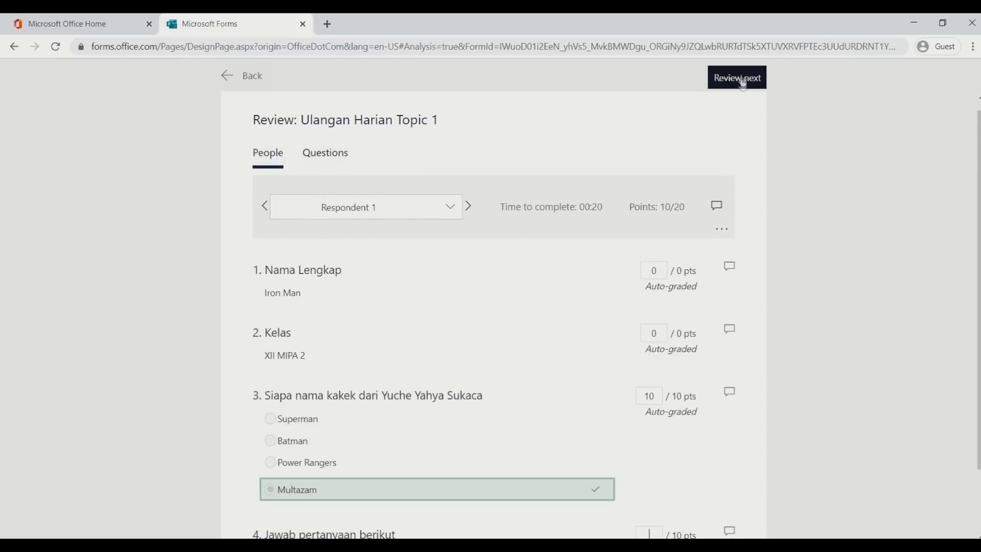
pyautogui.scroll(-2, 773, 119)
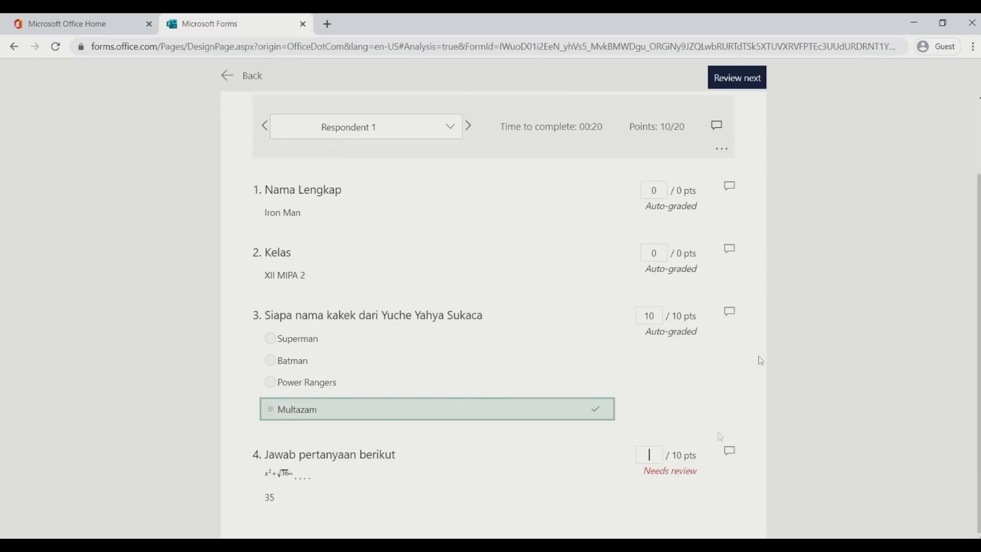
pyautogui.write('35')
pyautogui.moveTo(650, 454); pyautogui.dragTo(637, 454)
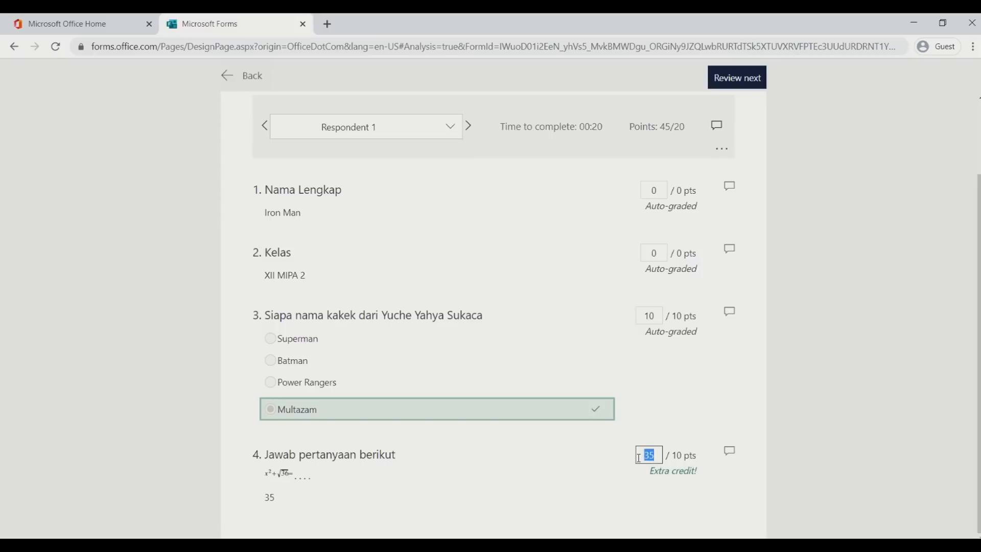
pyautogui.write('10')
pyautogui.click(740, 76)
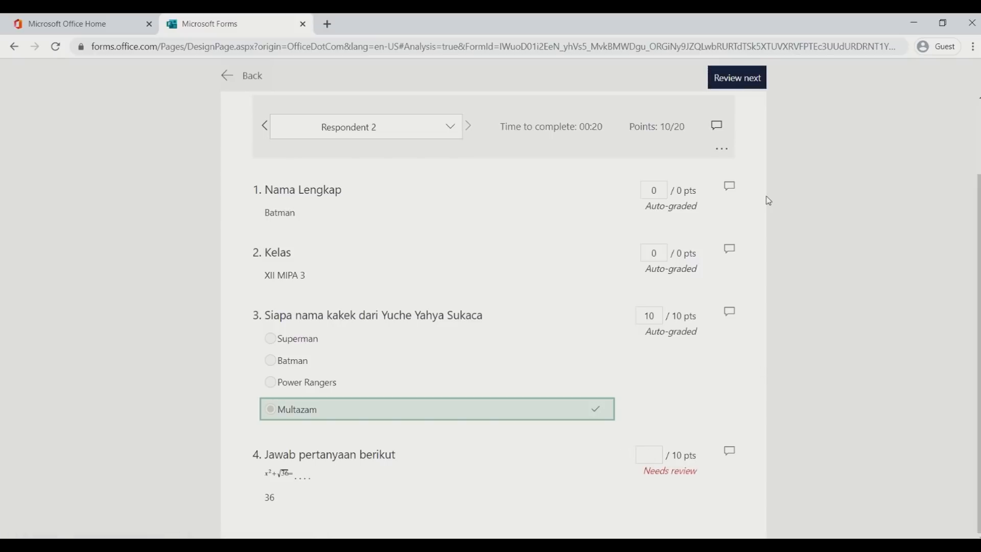
pyautogui.write('10')
pyautogui.click(761, 82)
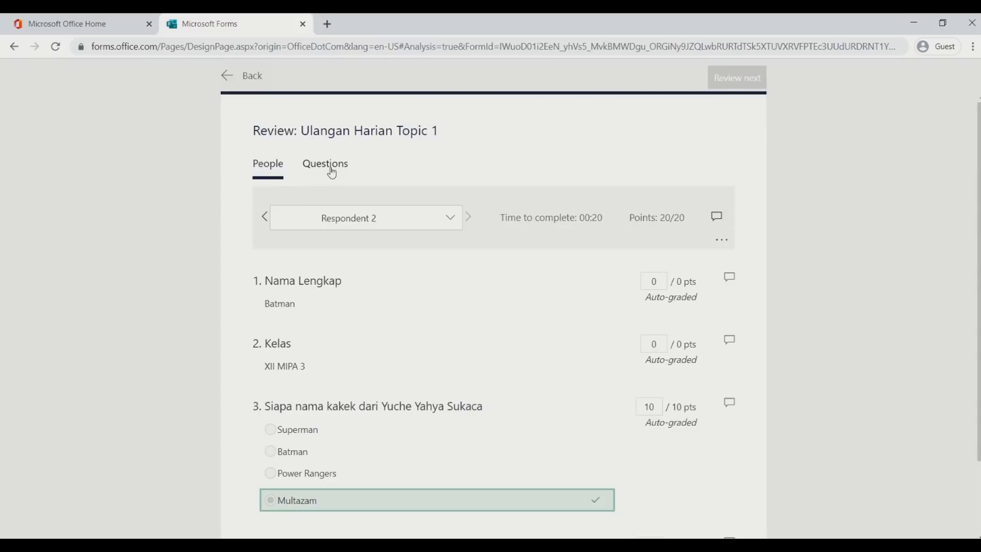
# Check the answers by question, then return to the responses summary and open the grades list
pyautogui.click(329, 168)
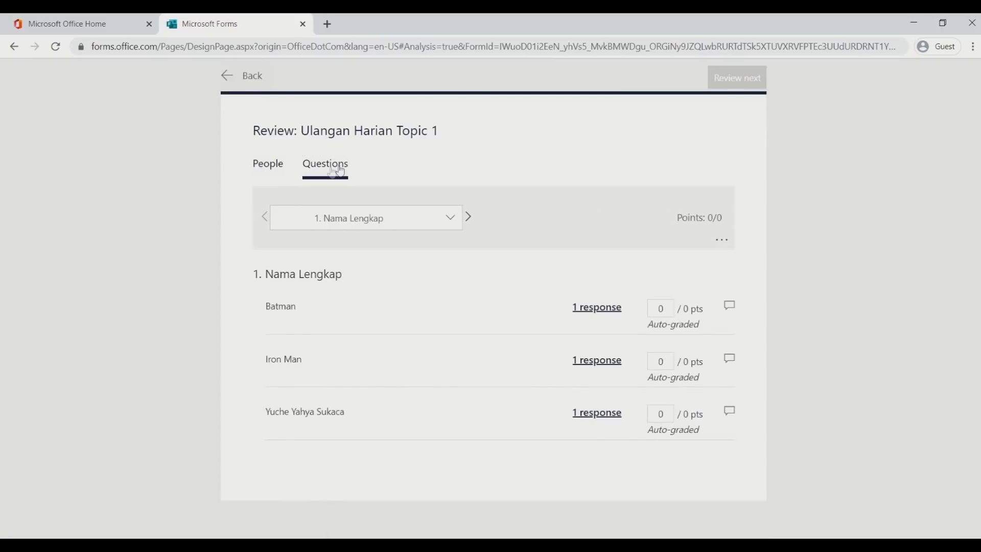
pyautogui.click(268, 167)
pyautogui.scroll(-2, 747, 177)
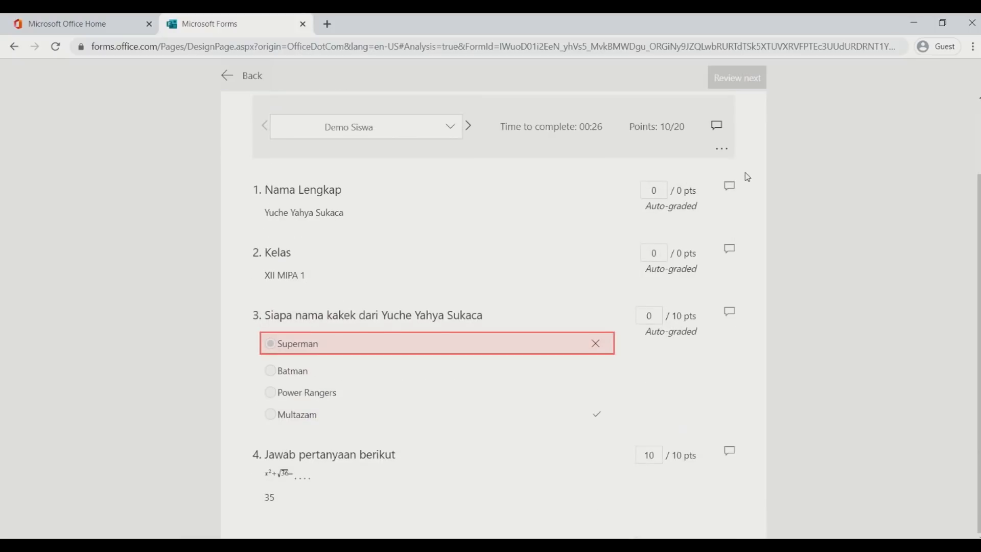
pyautogui.scroll(2, 758, 170)
pyautogui.click(254, 78)
pyautogui.click(374, 358)
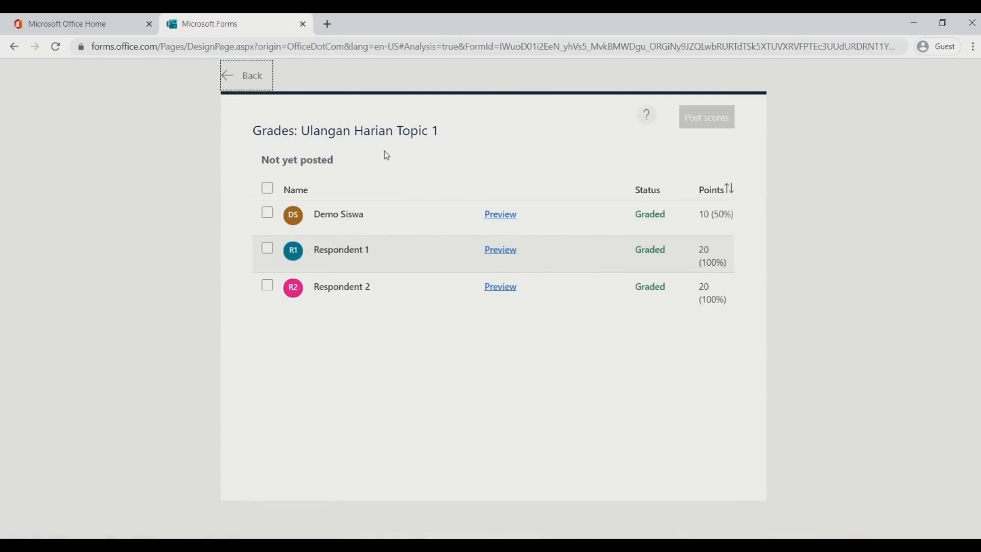
# Select all three respondents, post their scores, and return to the responses summary
pyautogui.click(267, 188)
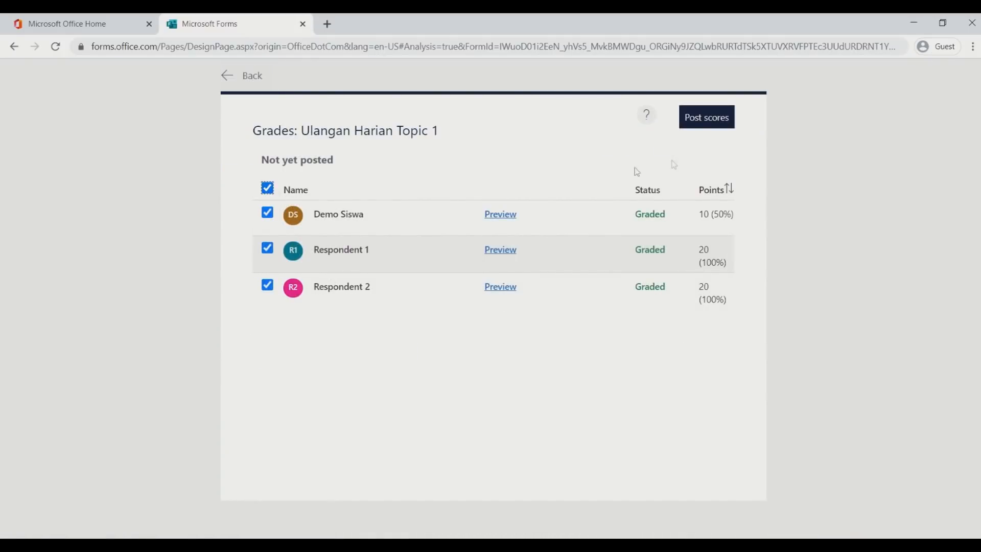
pyautogui.click(698, 121)
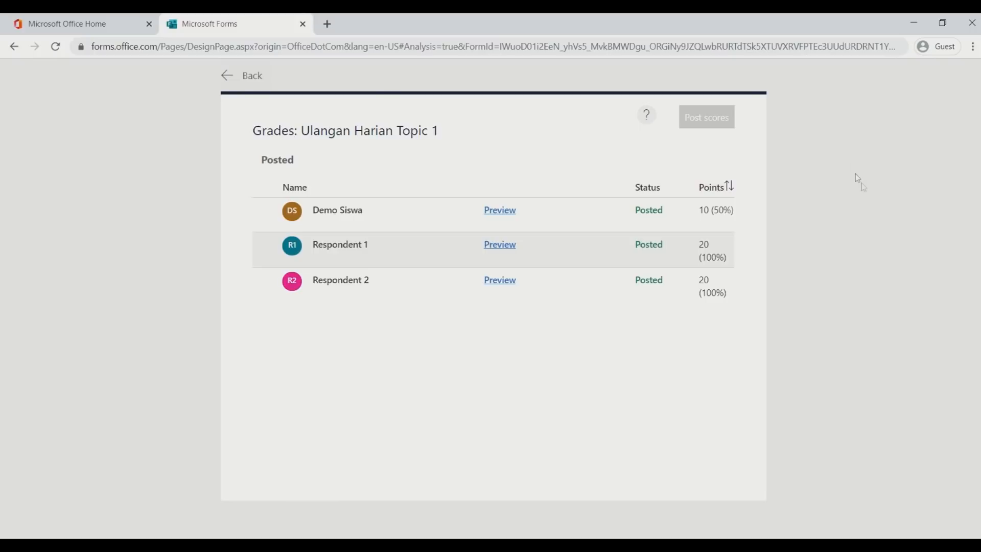
pyautogui.click(247, 75)
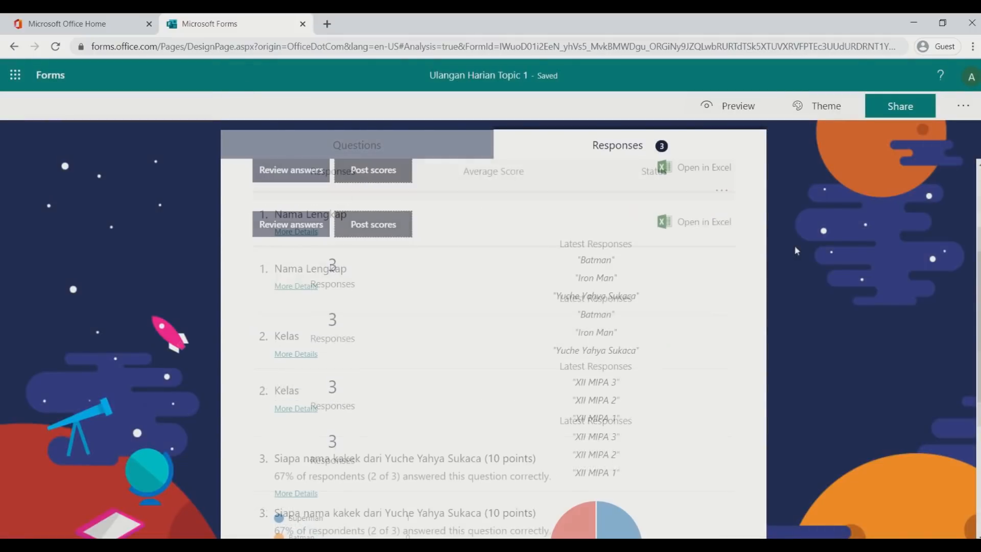
pyautogui.scroll(-6, 791, 235)
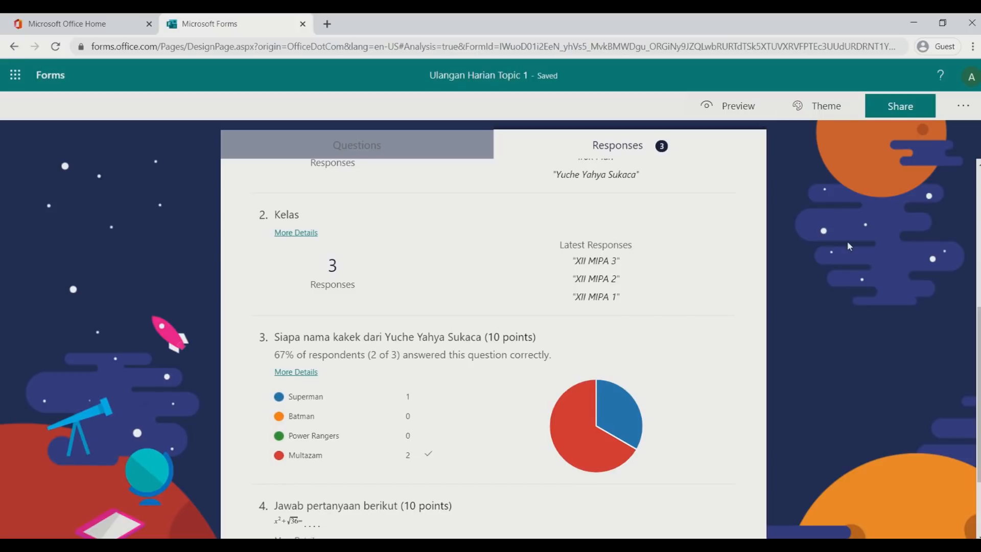
pyautogui.scroll(-2, 847, 240)
pyautogui.scroll(4, 847, 241)
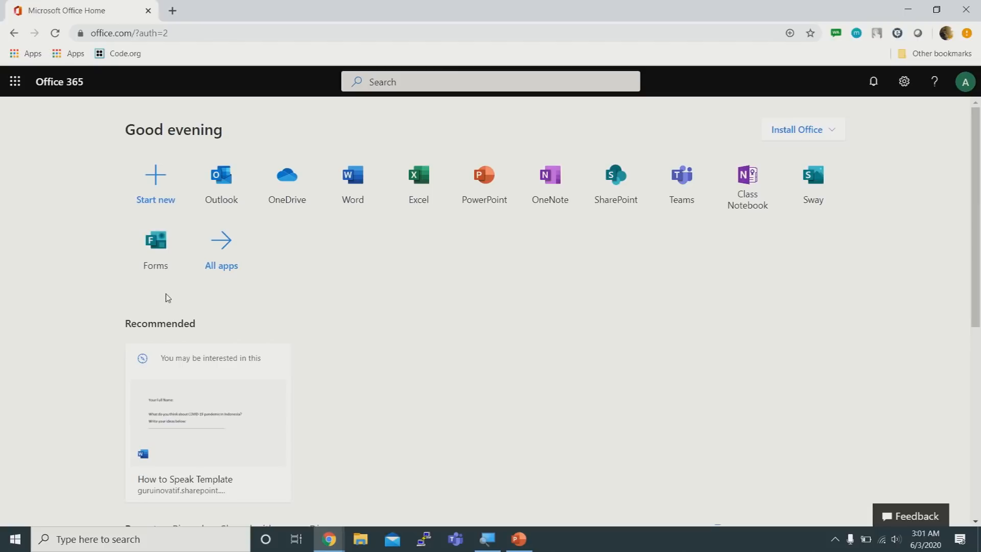
# Launch Microsoft Forms from the Office 365 home page in a new tab
pyautogui.press('super')
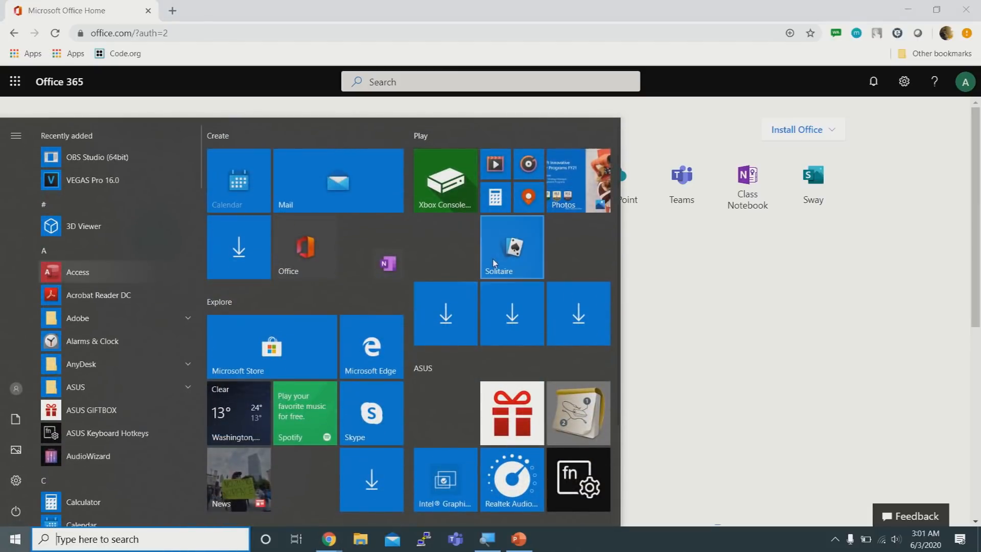
pyautogui.click(846, 398)
pyautogui.click(157, 253)
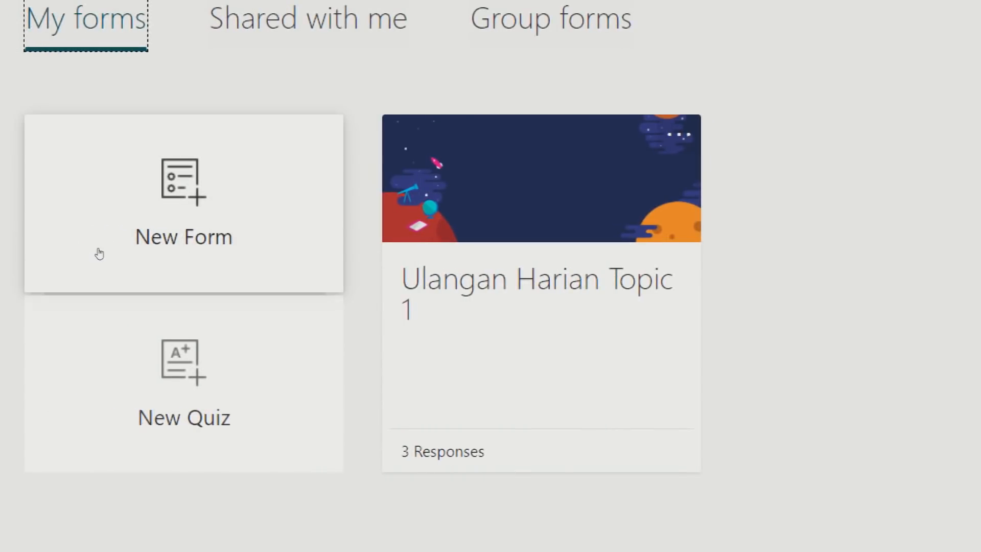
# Start a new blank form titled 'Pendaftaran Siswa Baru'
pyautogui.click(150, 242)
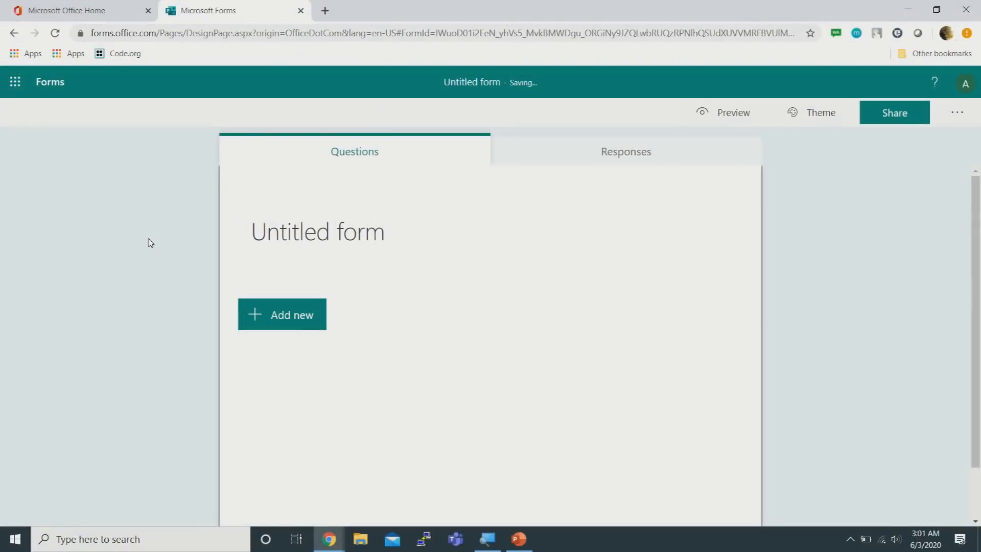
pyautogui.click(643, 183)
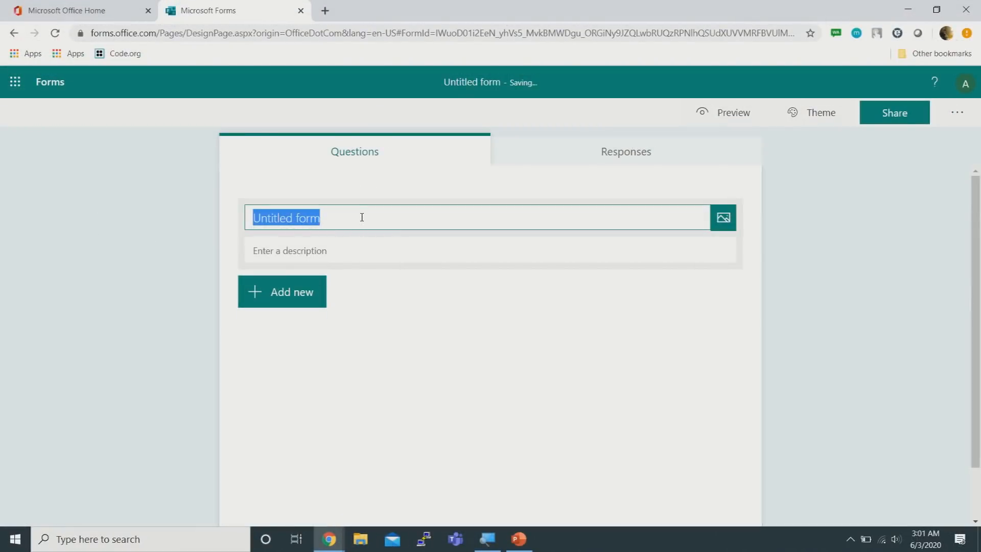
pyautogui.write('Pendafta')
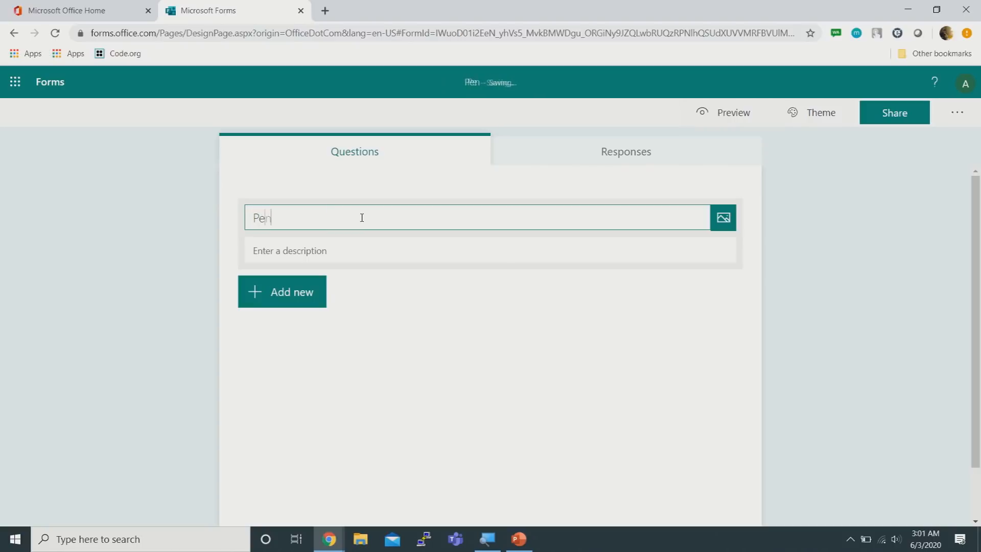
pyautogui.press('BackSpace')
pyautogui.press('BackSpace')
pyautogui.write('taran ISiswa Baru')
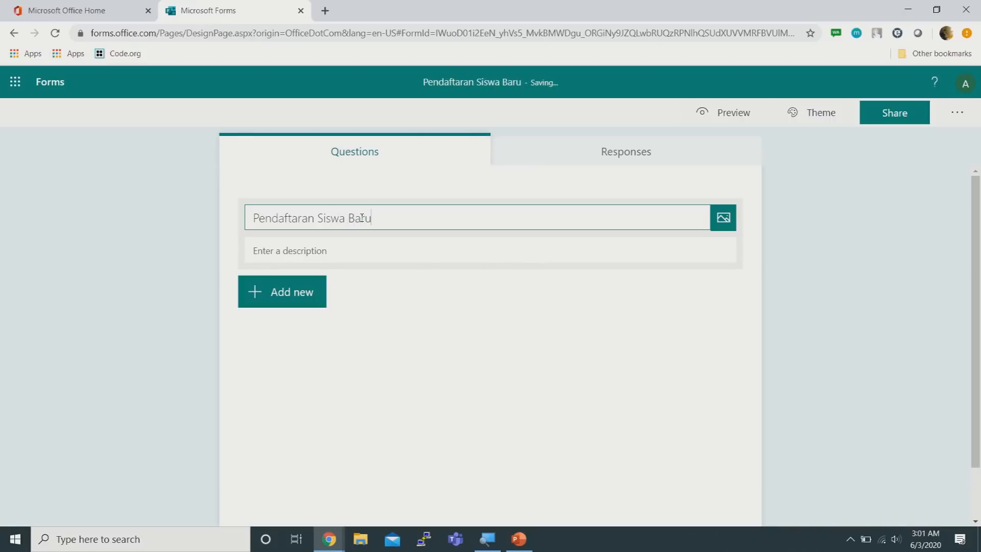
# Write a description asking respondents to fill in data truthfully and attach supporting data
pyautogui.click(416, 257)
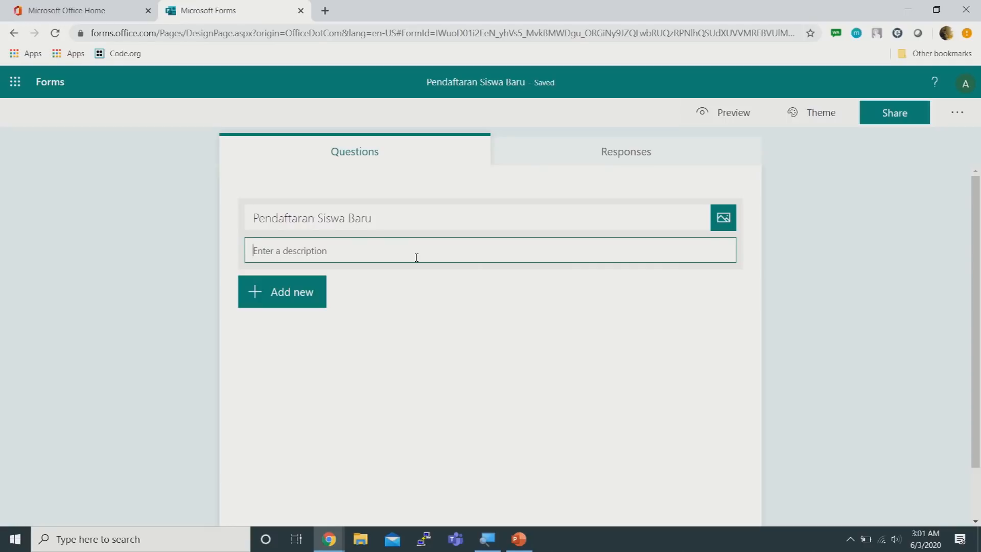
pyautogui.write('I')
pyautogui.press('BackSpace')
pyautogui.write('Isi da')
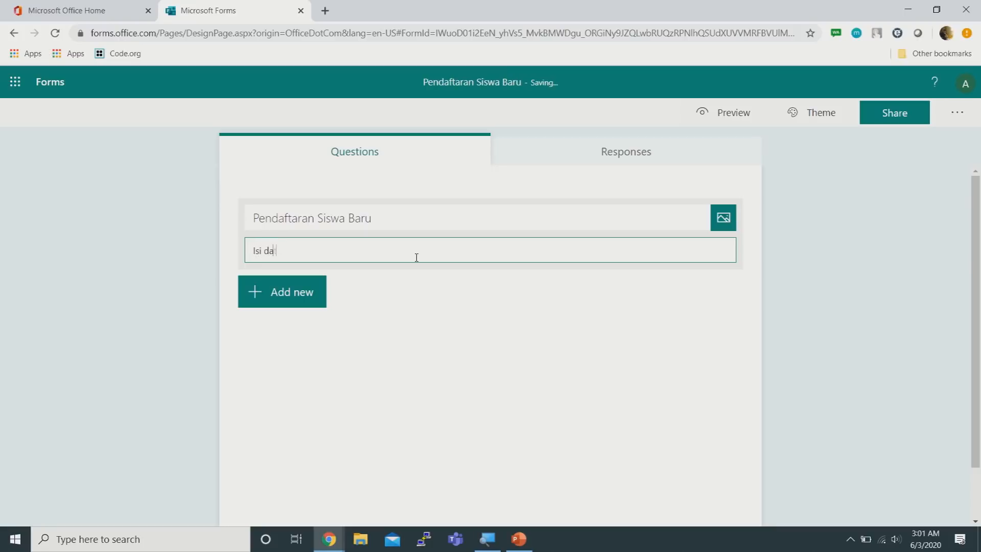
pyautogui.write('ta anda sedengan sben')
pyautogui.press('BackSpace')
pyautogui.press('BackSpace')
pyautogui.write('ebenar-bena')
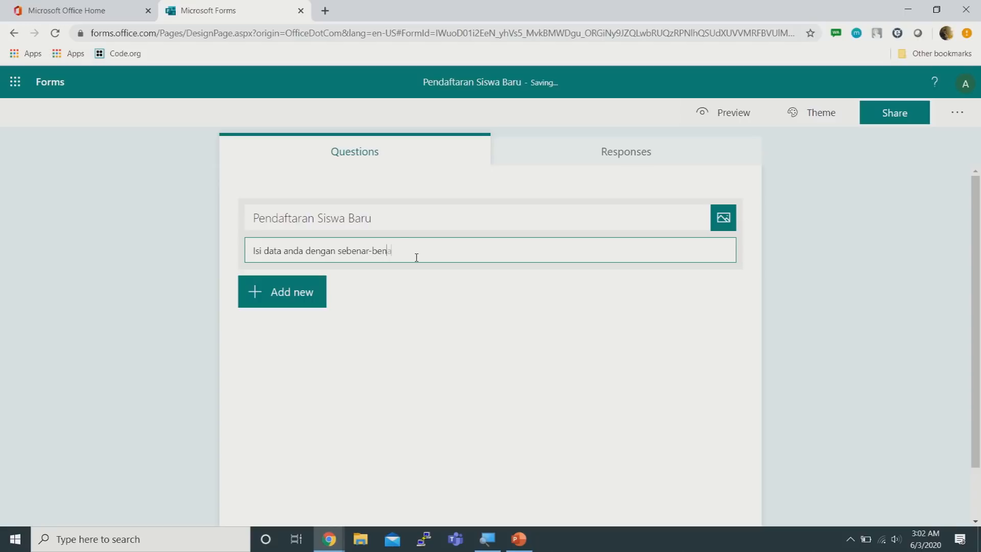
pyautogui.write('rnya, dan lamipirkan data pendudk')
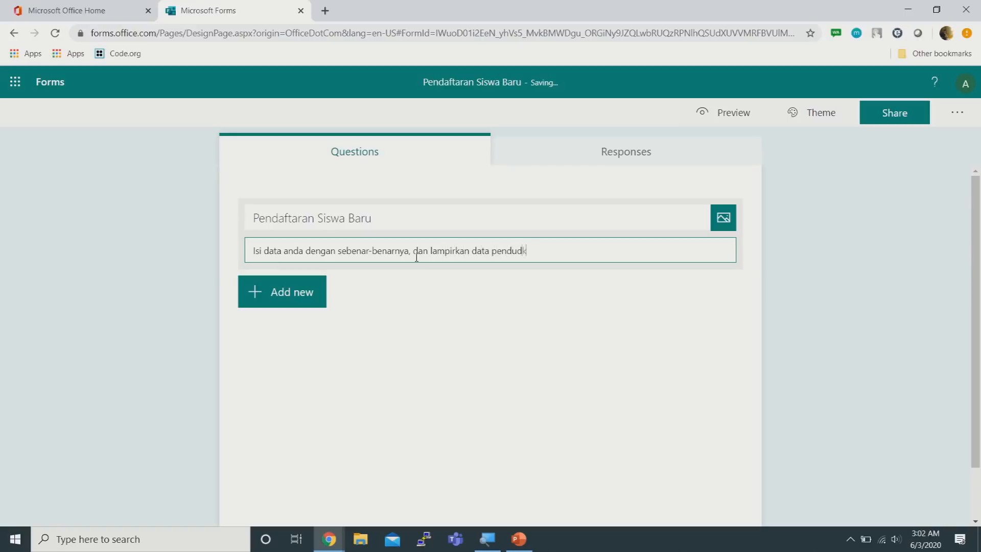
pyautogui.press('BackSpace')
pyautogui.press('BackSpace')
pyautogui.write('kung untuk data and')
# Append 'SMA X' to the form title
pyautogui.click(409, 213)
pyautogui.click(467, 215)
pyautogui.write('S')
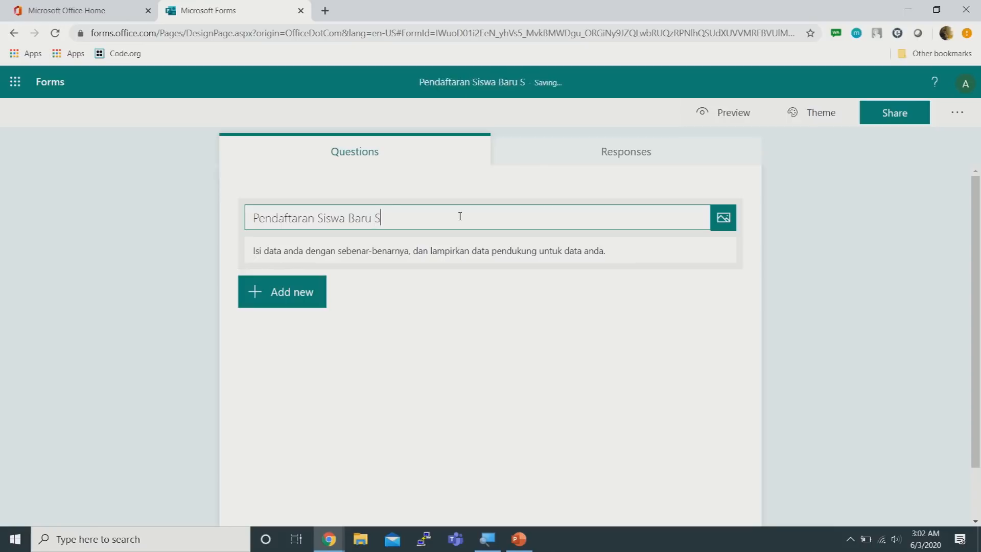
pyautogui.write('MA X')
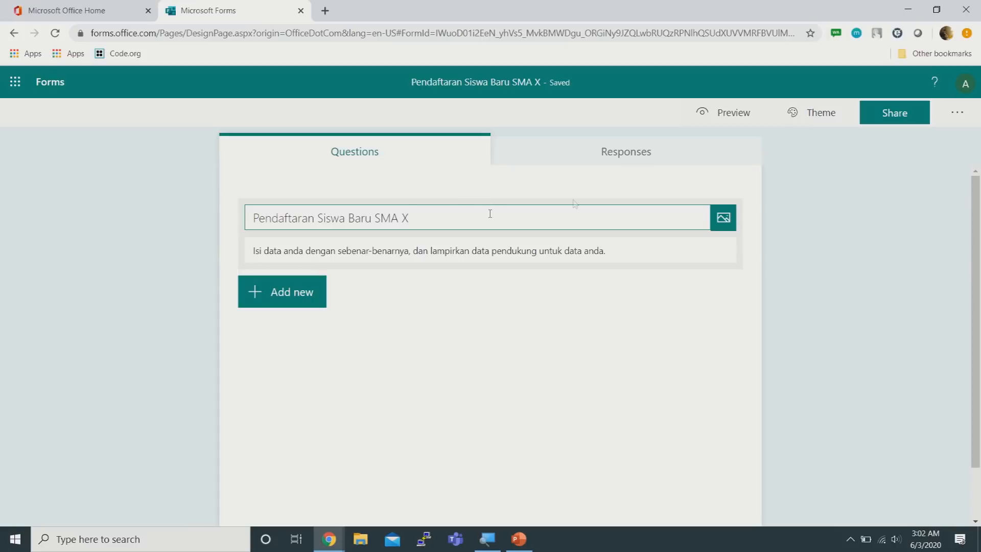
pyautogui.rightClick(726, 225)
pyautogui.click(724, 218)
pyautogui.click(722, 203)
pyautogui.write('logo')
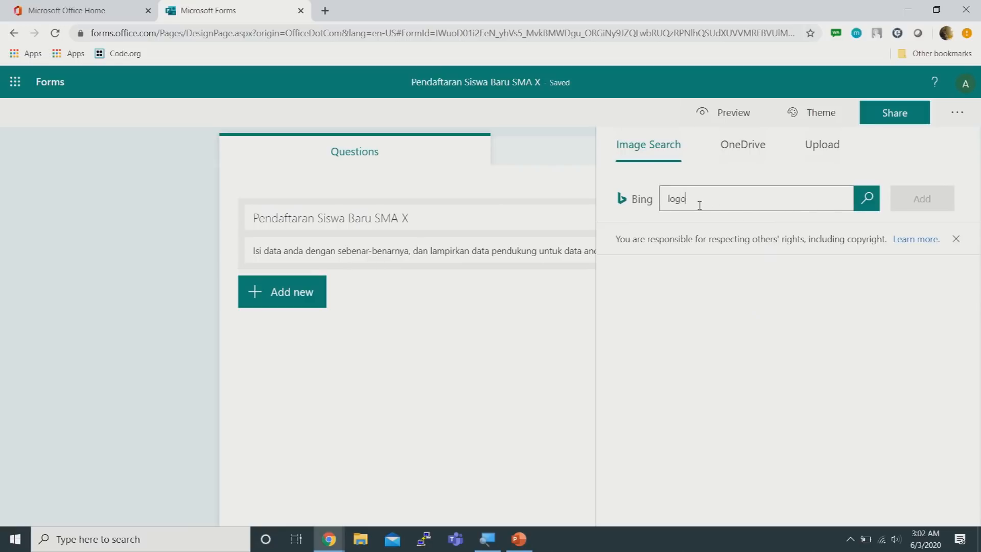
pyautogui.write(' cipta gadihn')
pyautogui.write('hing')
pyautogui.press('Return')
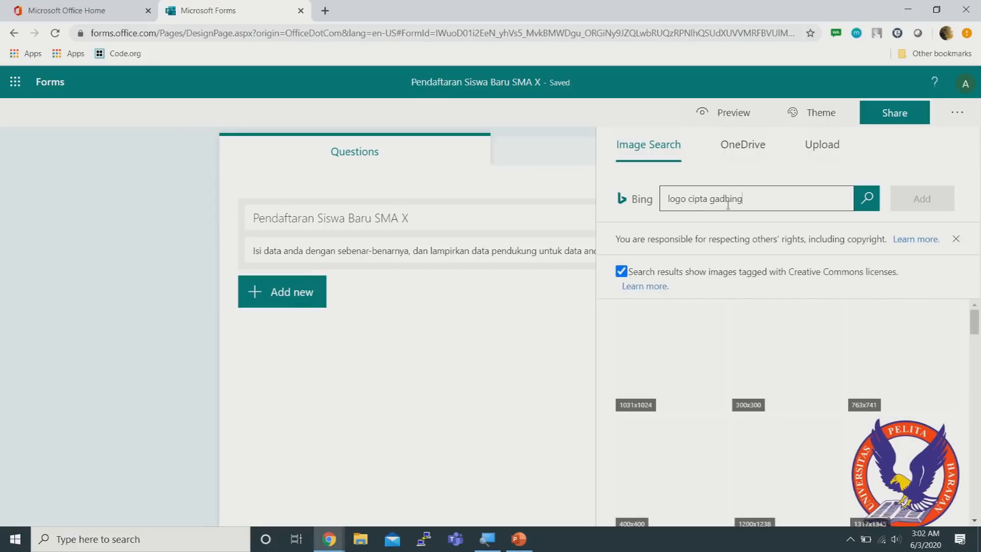
pyautogui.write('artha')
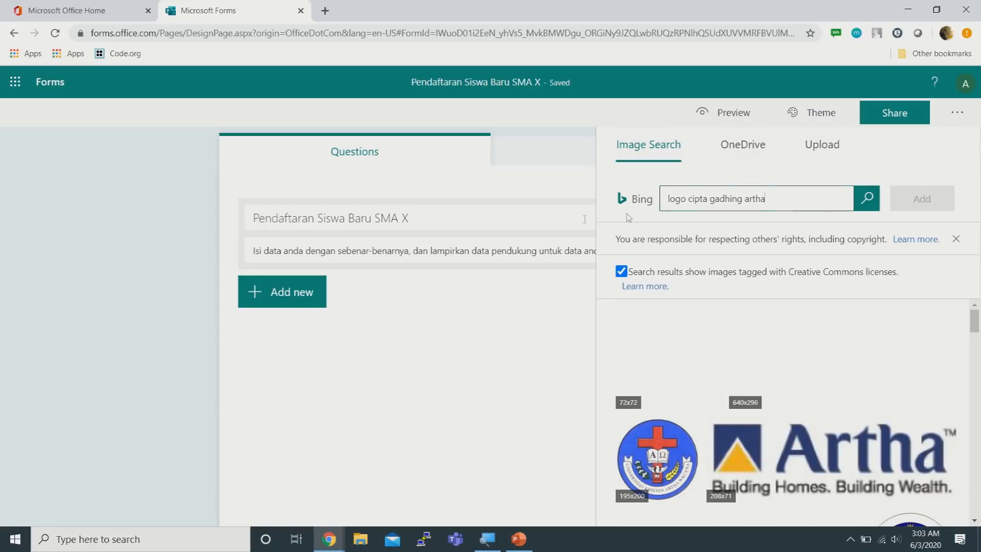
pyautogui.click(509, 214)
pyautogui.rightClick(511, 217)
pyautogui.click(485, 221)
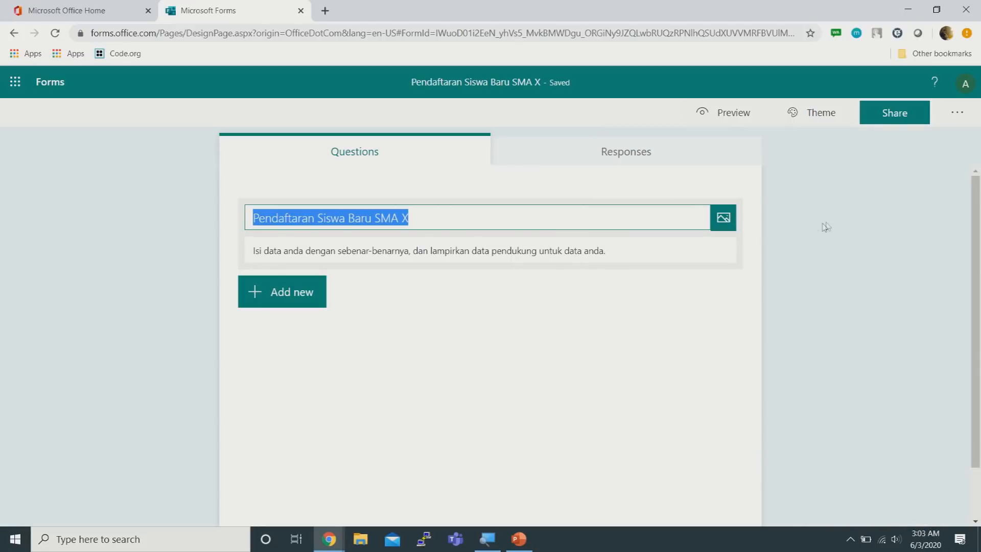
# Finish the title and add a Choice question to the form
pyautogui.click(806, 222)
pyautogui.scroll(-1, 802, 225)
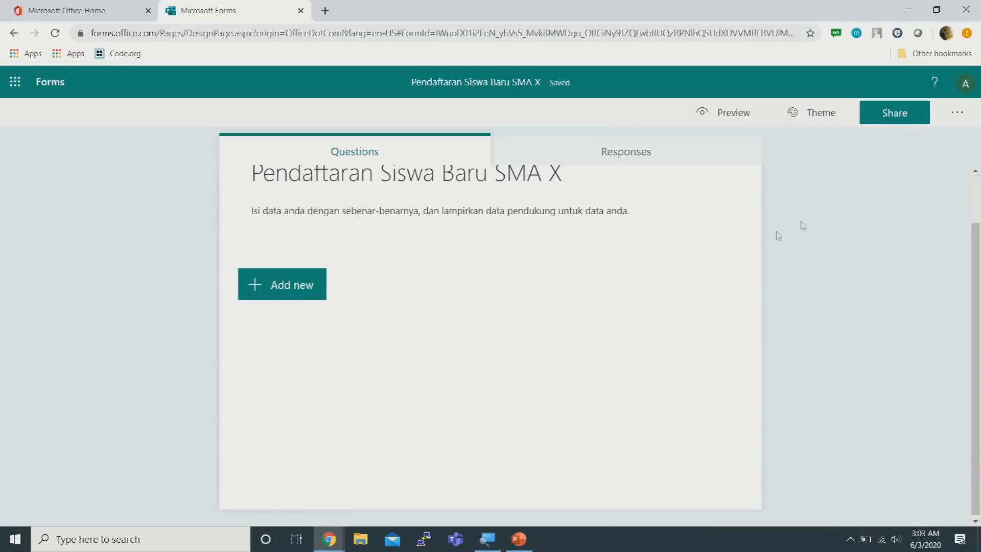
pyautogui.scroll(1, 802, 232)
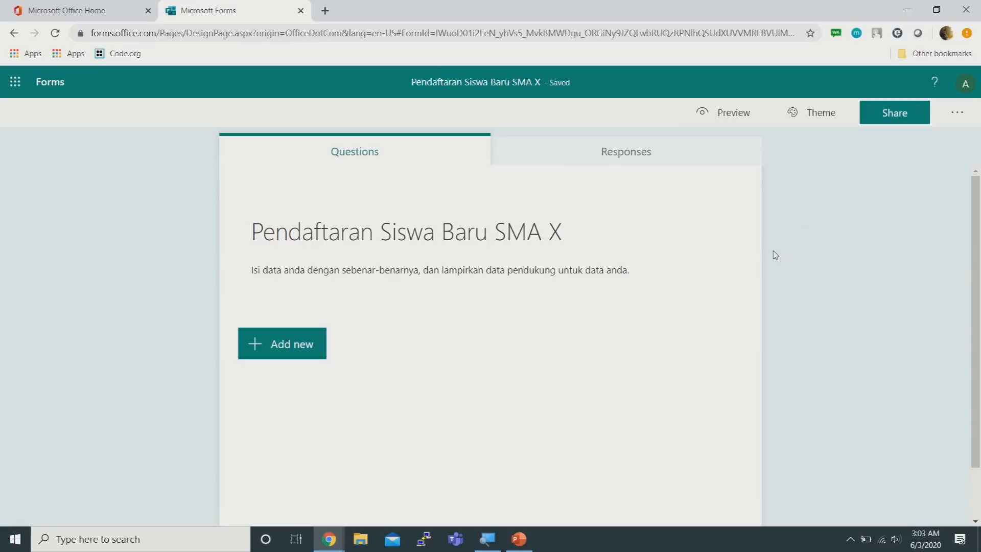
pyautogui.scroll(-1, 775, 255)
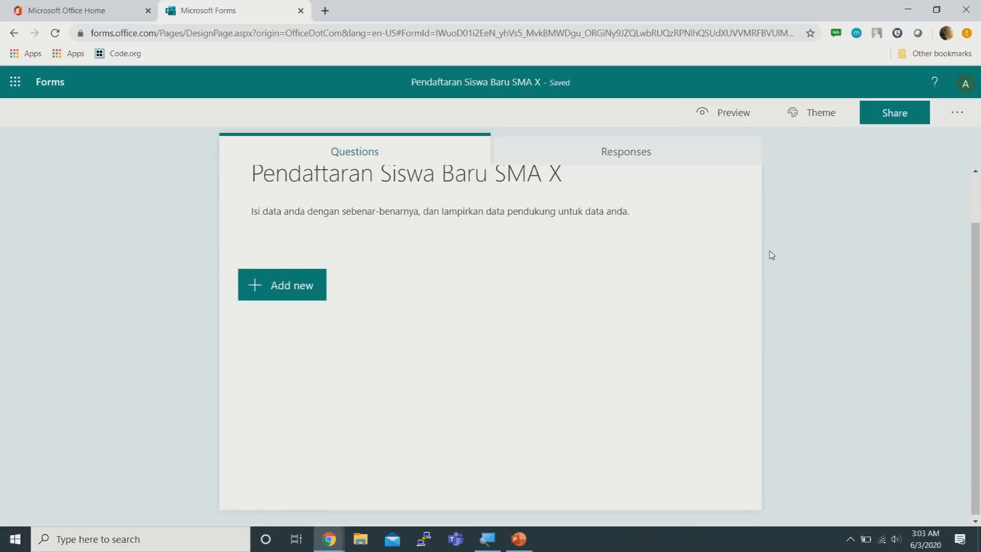
pyautogui.scroll(1, 771, 255)
pyautogui.scroll(-1, 772, 254)
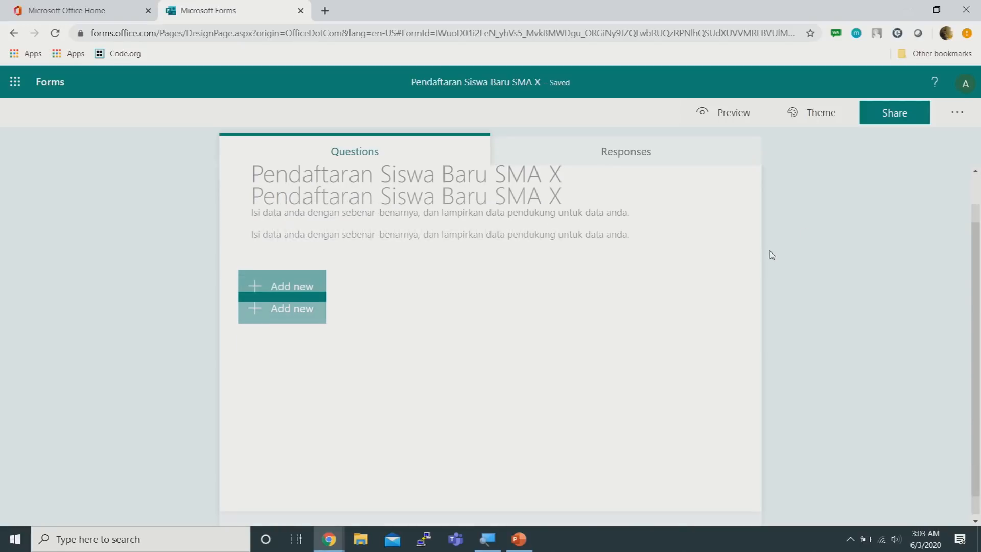
pyautogui.click(281, 286)
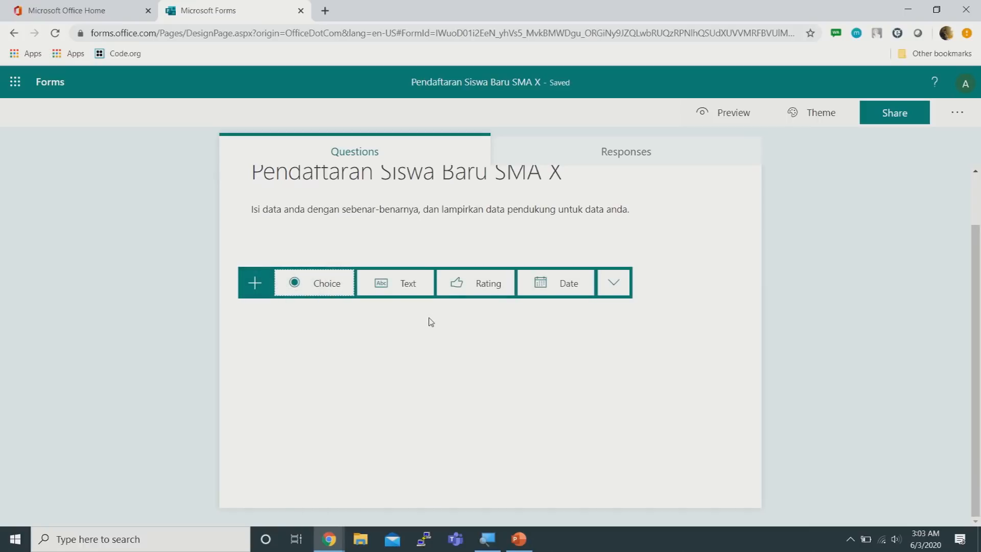
pyautogui.click(324, 284)
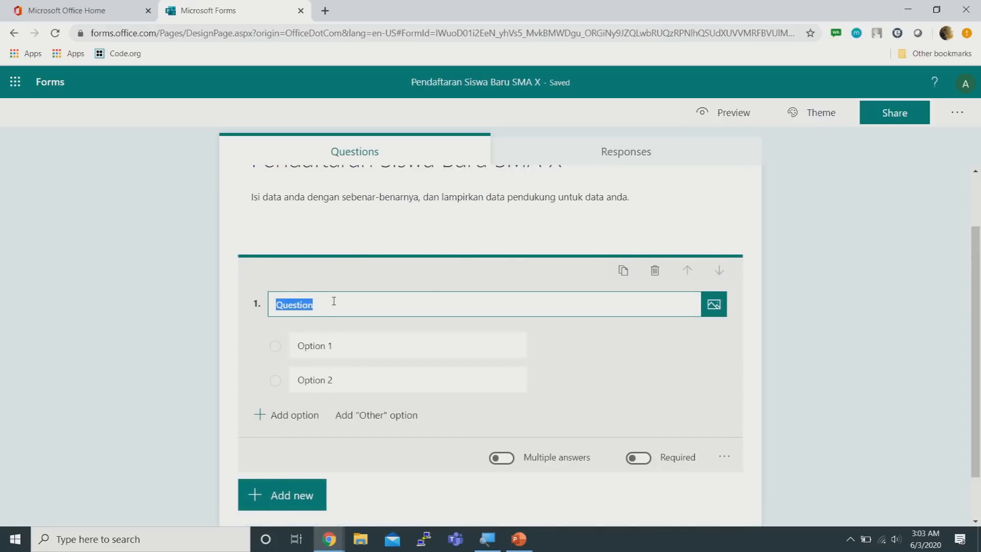
# Delete the new Choice question and bring up the question types again
pyautogui.scroll(1, 357, 300)
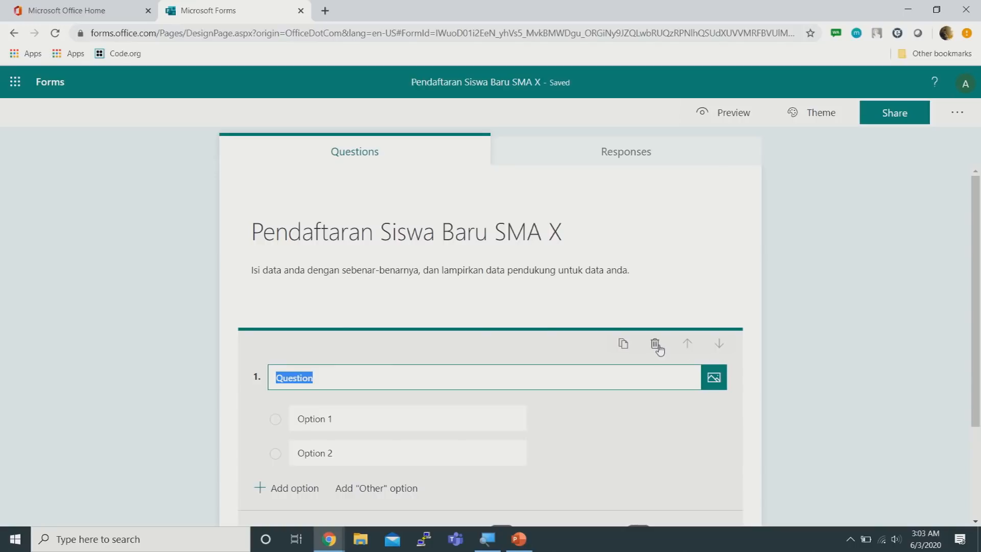
pyautogui.click(656, 344)
pyautogui.click(286, 344)
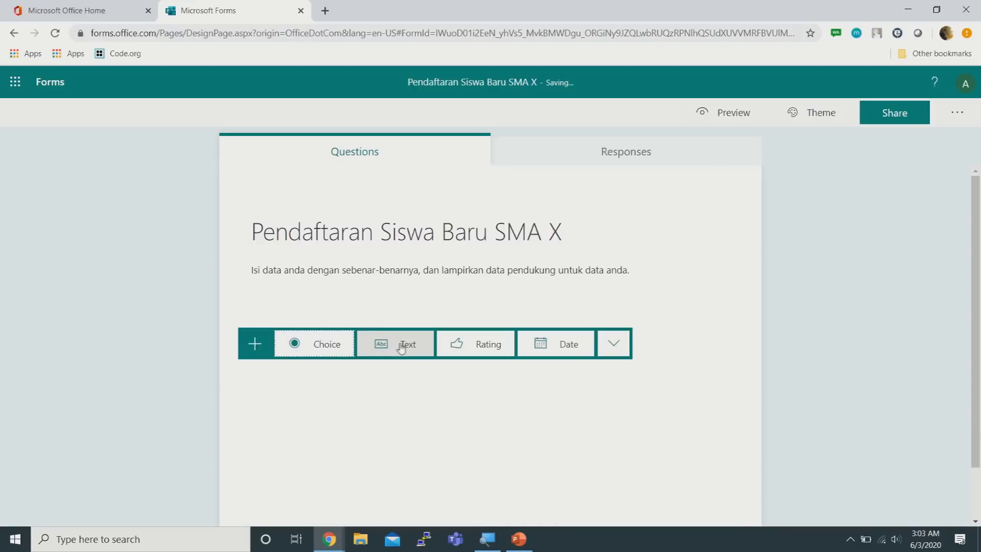
# Add a required text question titled 'Nama Lengkap Sesuai KK'
pyautogui.click(402, 346)
pyautogui.write('Nama Lengk')
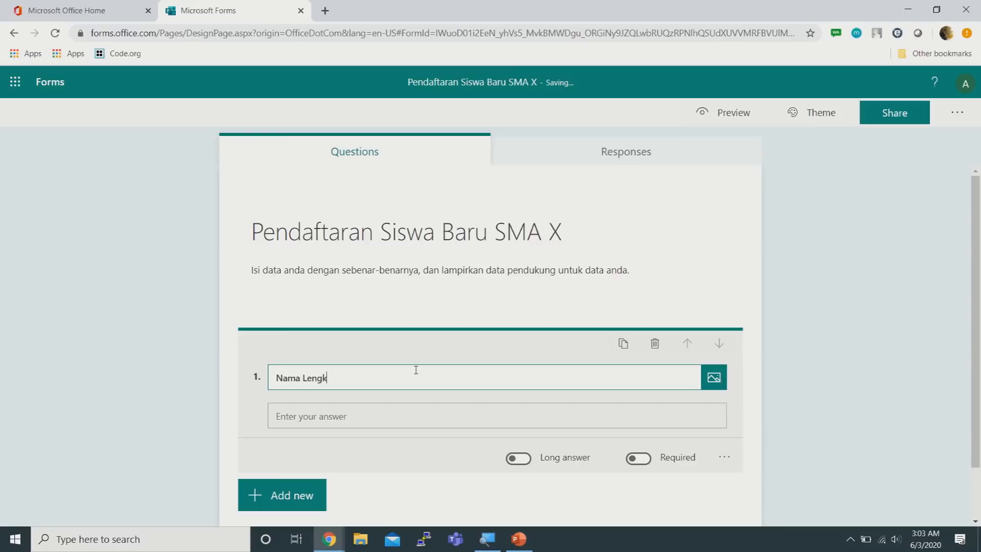
pyautogui.write('ap Sesuai KK')
pyautogui.scroll(-1, 899, 276)
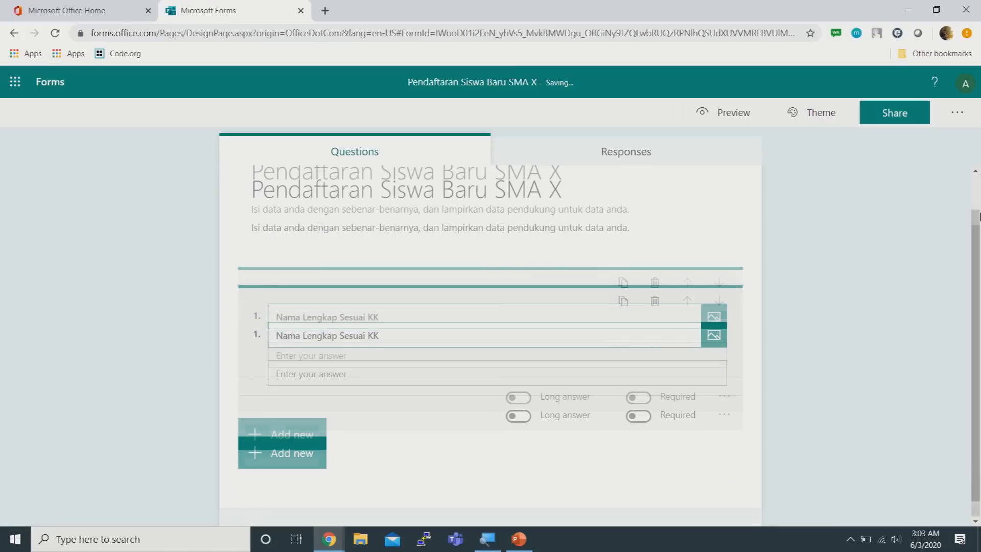
pyautogui.click(639, 399)
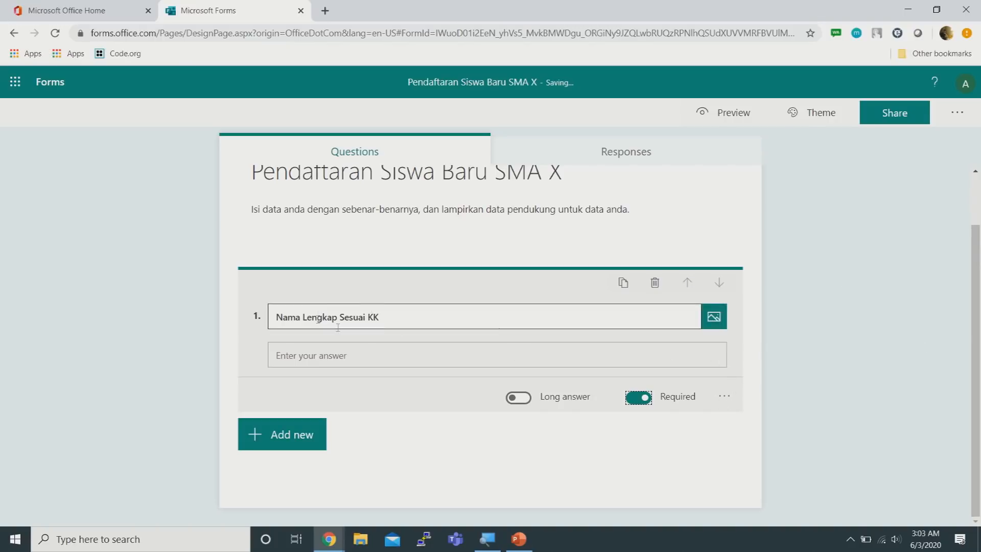
# Give the name question a subtitle starting 'Contoh:' followed by an example full name
pyautogui.rightClick(724, 396)
pyautogui.click(724, 402)
pyautogui.click(726, 403)
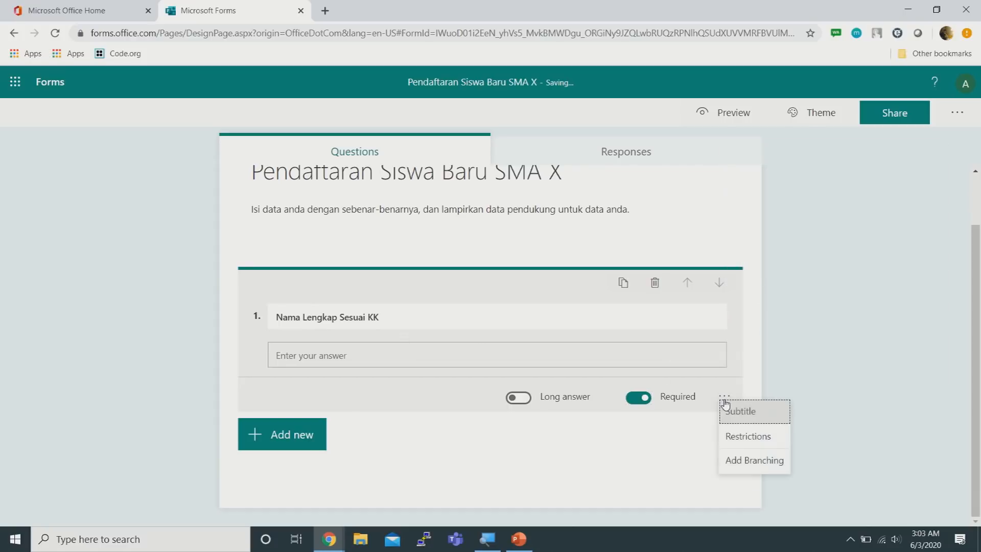
pyautogui.click(763, 416)
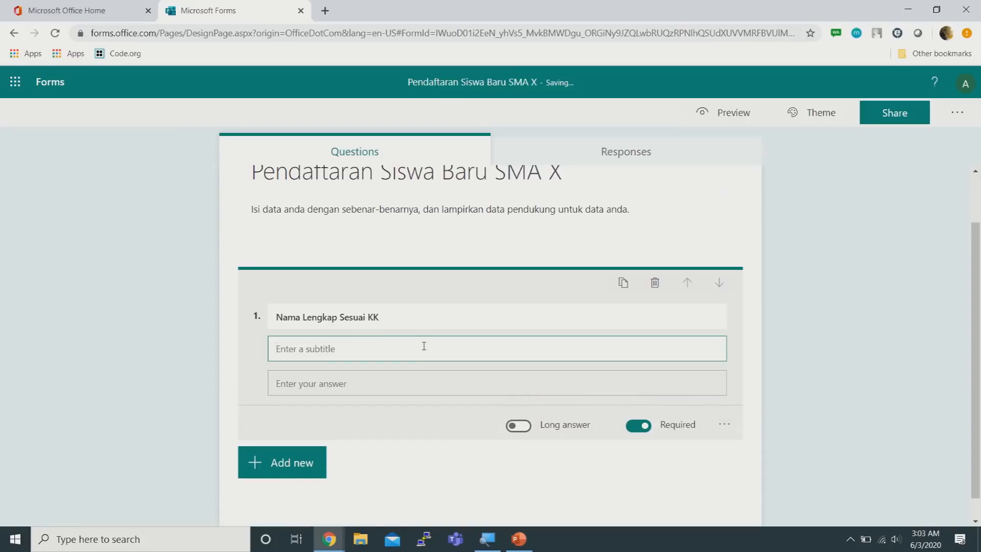
pyautogui.write('OCnto')
pyautogui.press('BackSpace')
pyautogui.press('BackSpace')
pyautogui.press('BackSpace')
pyautogui.press('BackSpace')
pyautogui.write('C')
pyautogui.write('ontoh')
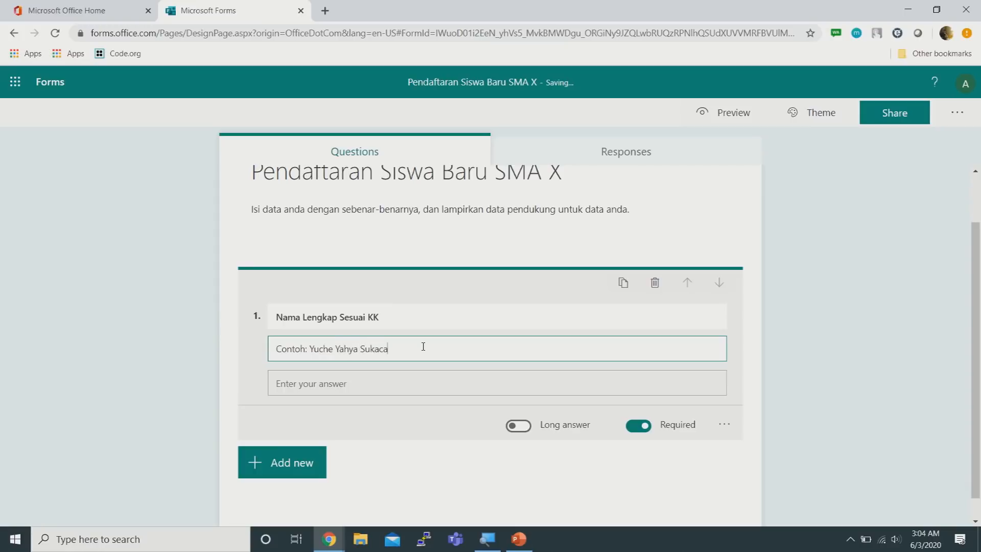
pyautogui.click(794, 337)
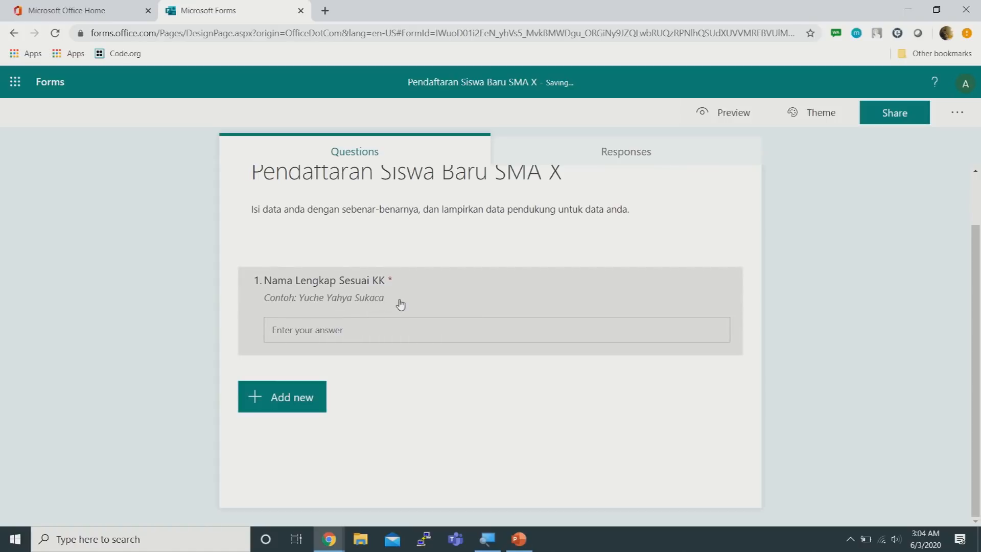
pyautogui.scroll(2, 854, 235)
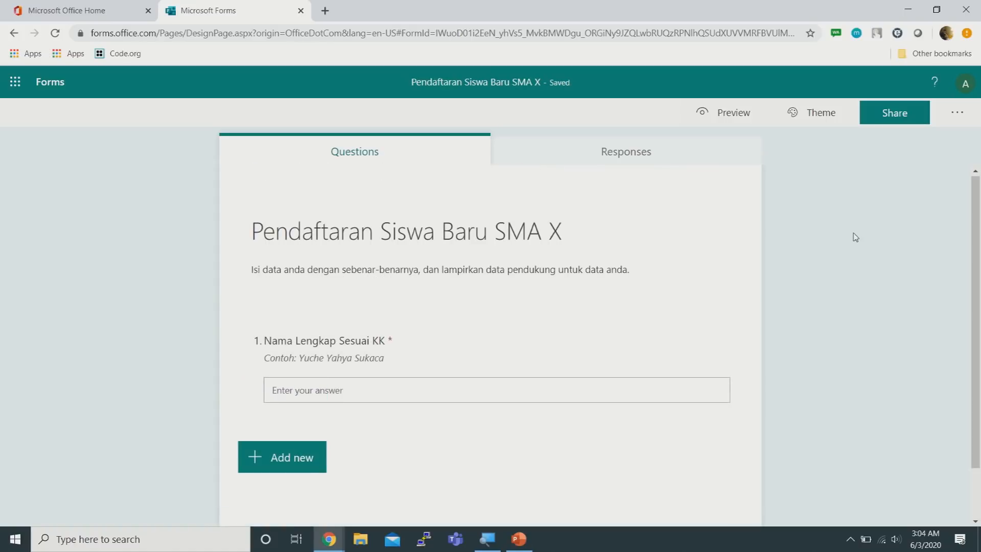
pyautogui.scroll(-2, 855, 237)
pyautogui.click(269, 398)
# Add text question 2 'Asal Sekolah' with the subtitle 'Contoh : SMP X'
pyautogui.click(821, 263)
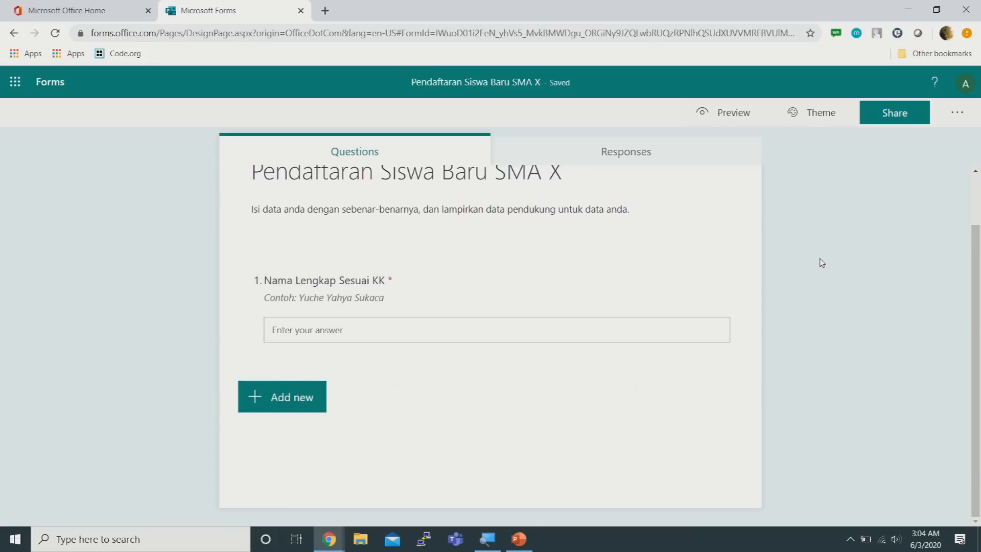
pyautogui.click(300, 406)
pyautogui.click(392, 401)
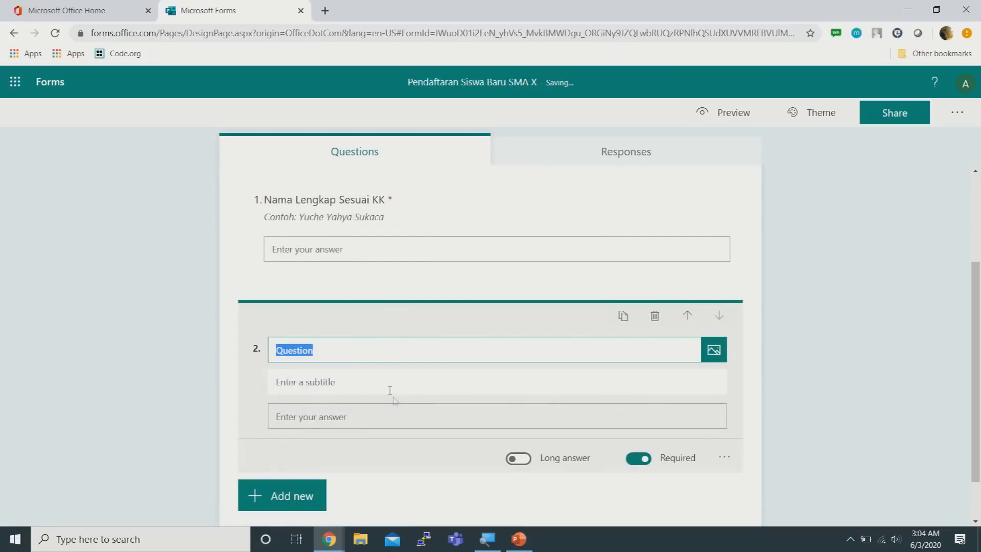
pyautogui.write('Asal Sekolah')
pyautogui.click(385, 379)
pyautogui.write('Contoh :')
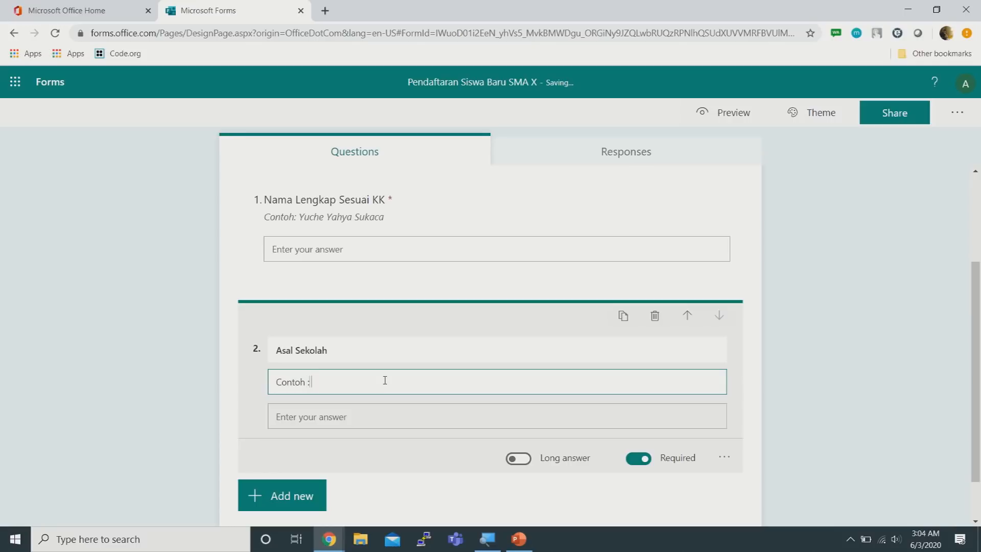
pyautogui.write(' SMA X')
pyautogui.scroll(3, 450, 307)
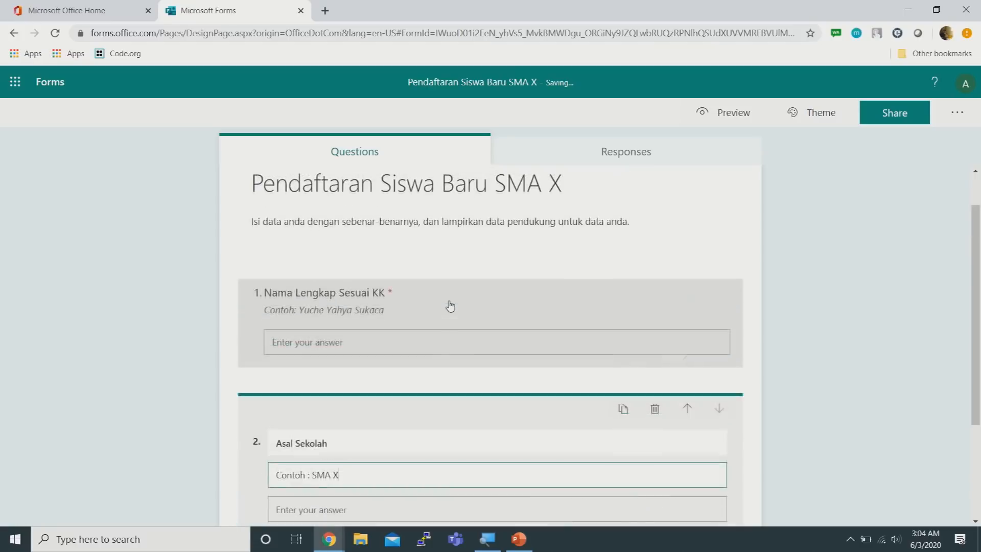
pyautogui.scroll(-3, 450, 307)
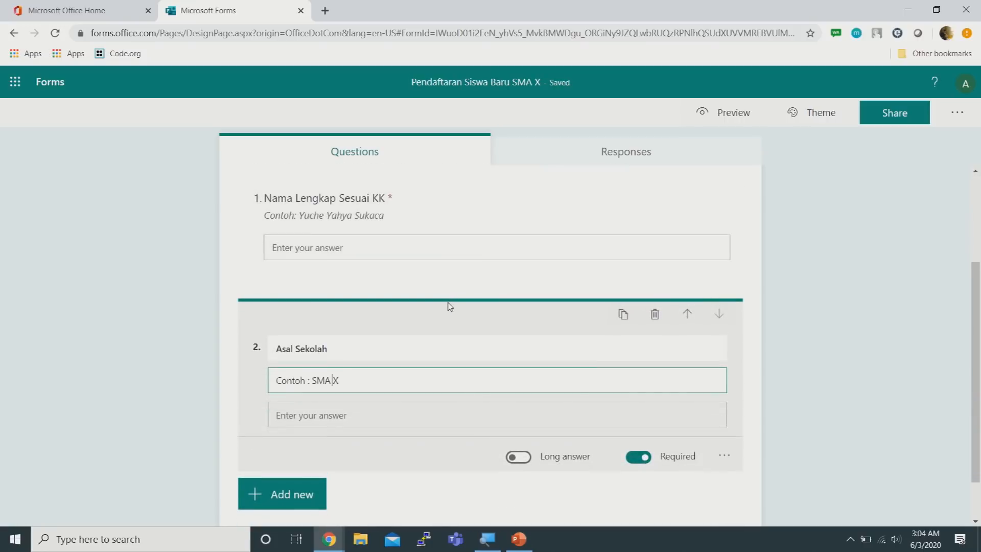
pyautogui.press('BackSpace')
pyautogui.write('P')
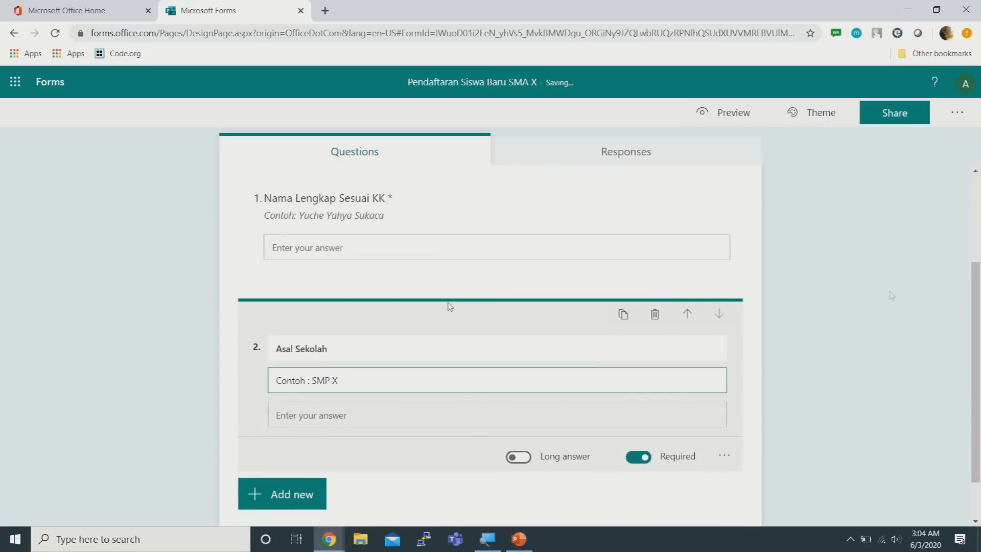
pyautogui.click(817, 334)
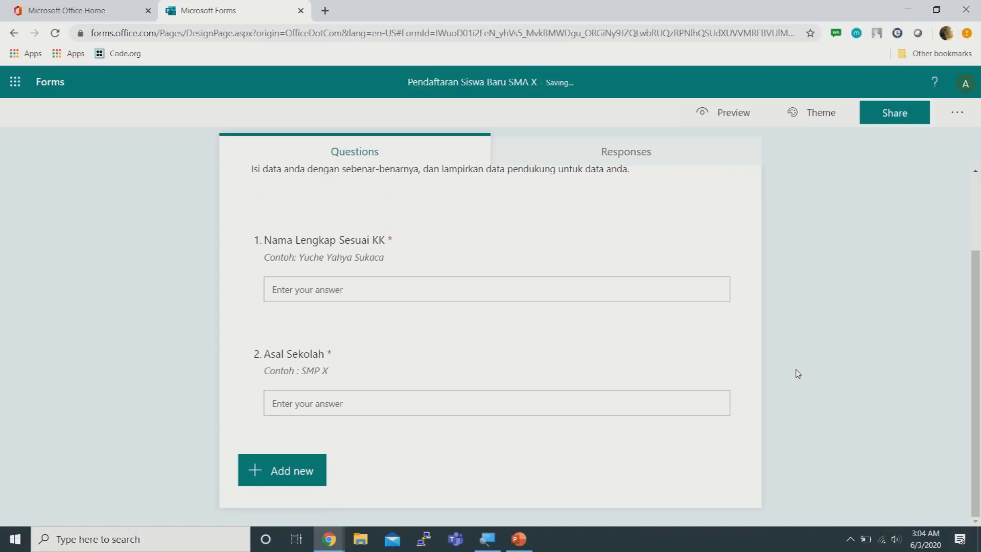
# Scroll past both questions to the bottom of the form and bring up the question-type bar
pyautogui.scroll(1, 828, 364)
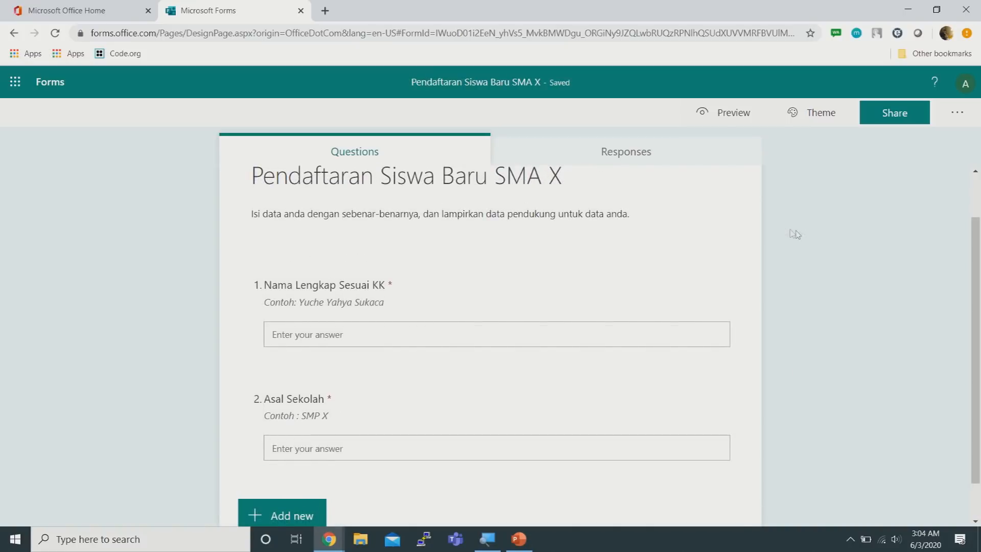
pyautogui.scroll(-1, 781, 226)
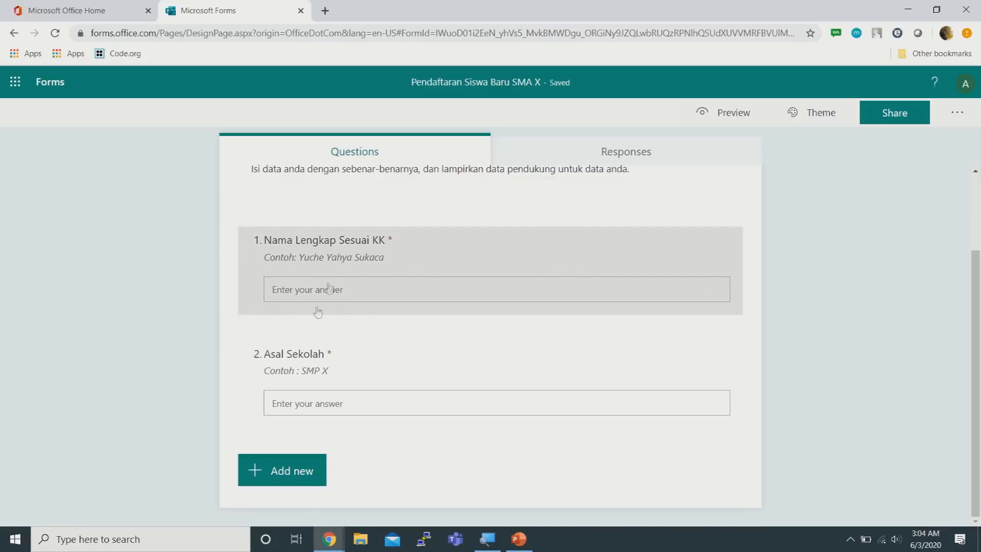
pyautogui.scroll(2, 901, 237)
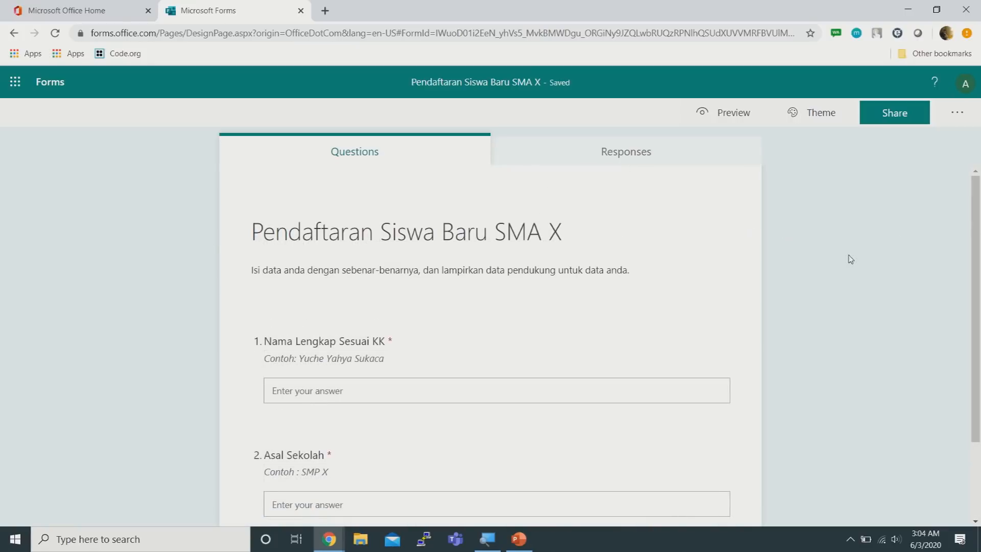
pyautogui.scroll(-2, 850, 259)
pyautogui.scroll(2, 850, 256)
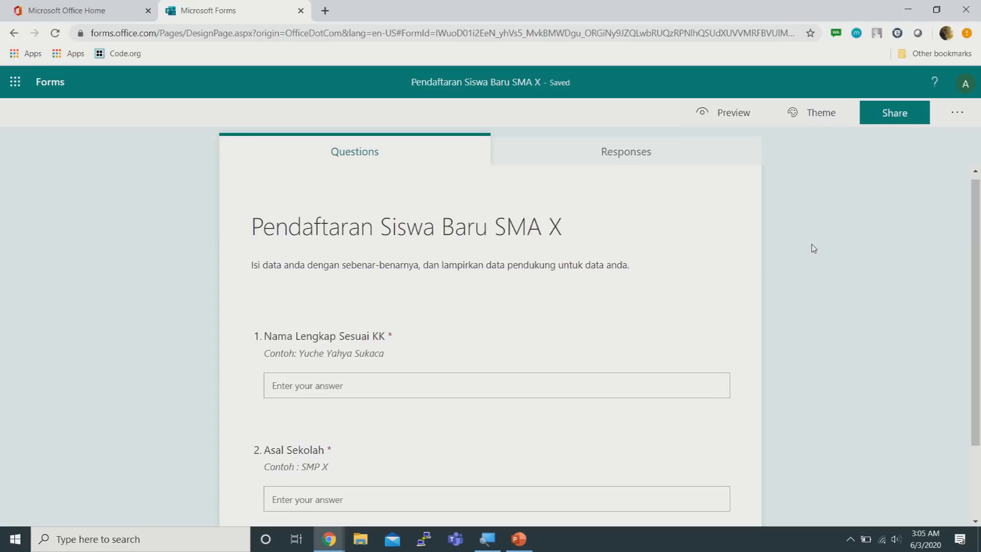
pyautogui.scroll(-2, 813, 248)
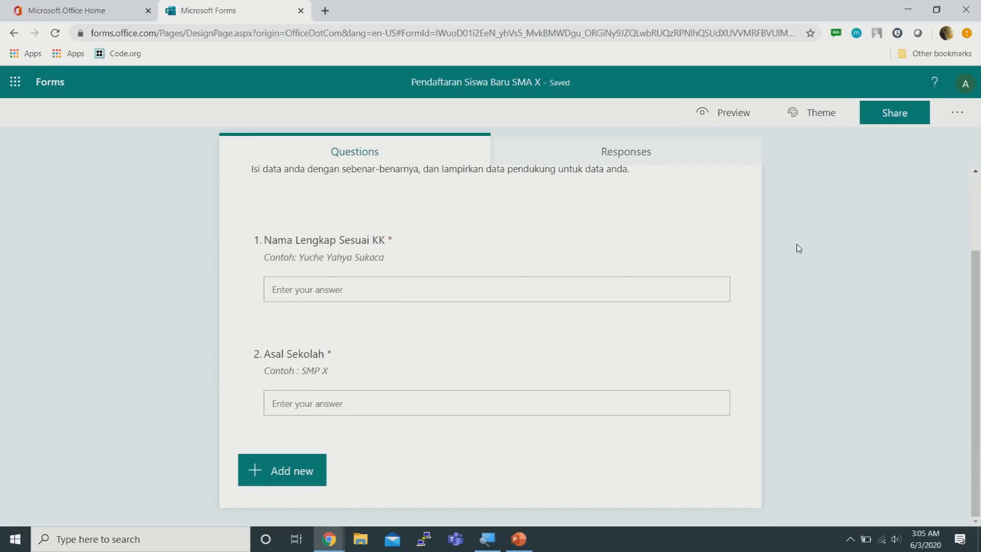
pyautogui.scroll(2, 796, 245)
pyautogui.scroll(-2, 796, 248)
pyautogui.scroll(2, 791, 249)
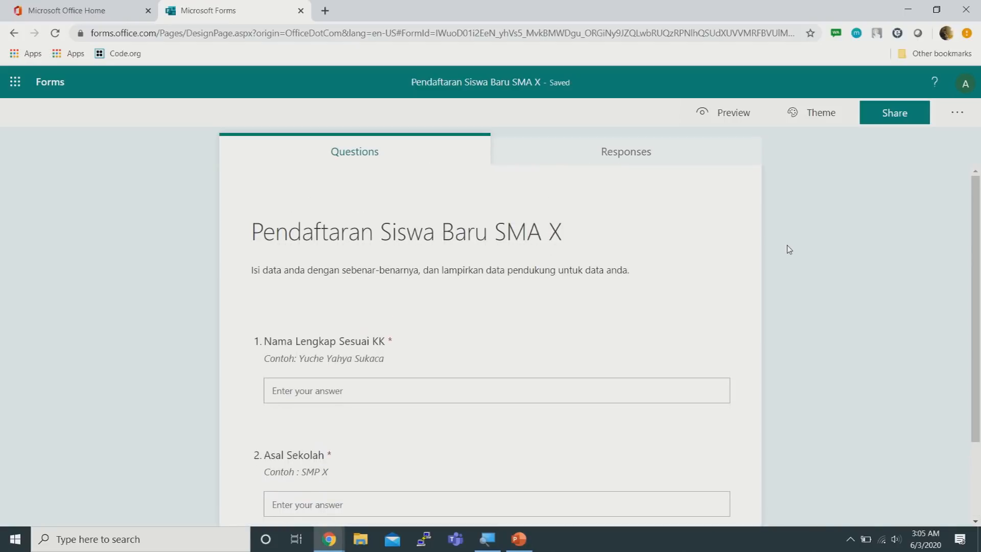
pyautogui.scroll(-2, 789, 247)
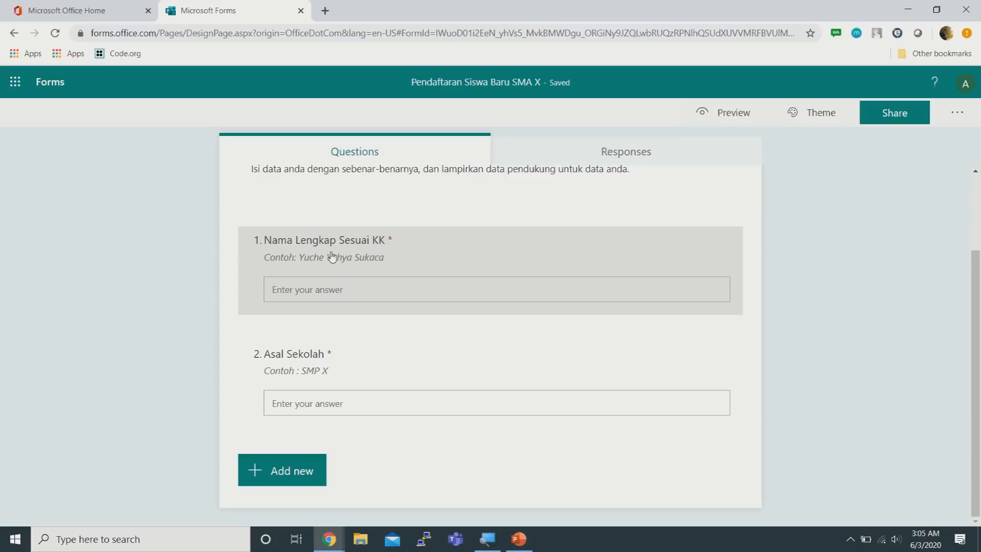
pyautogui.scroll(2, 814, 209)
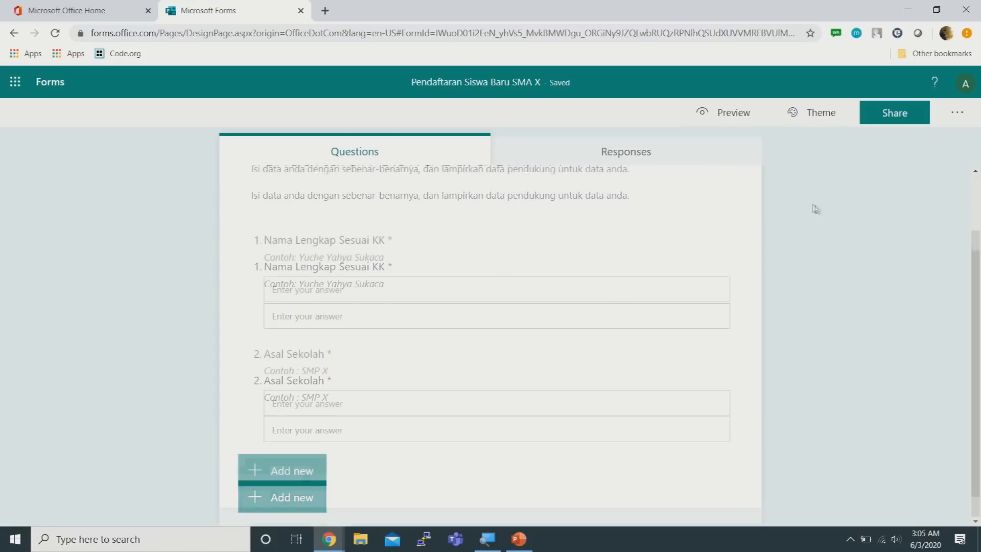
pyautogui.scroll(-2, 814, 208)
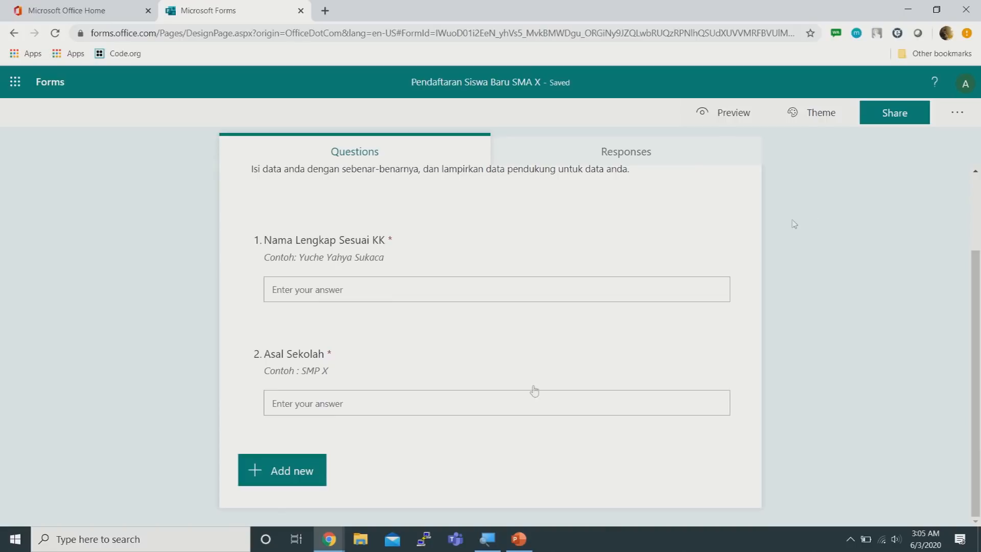
pyautogui.click(301, 479)
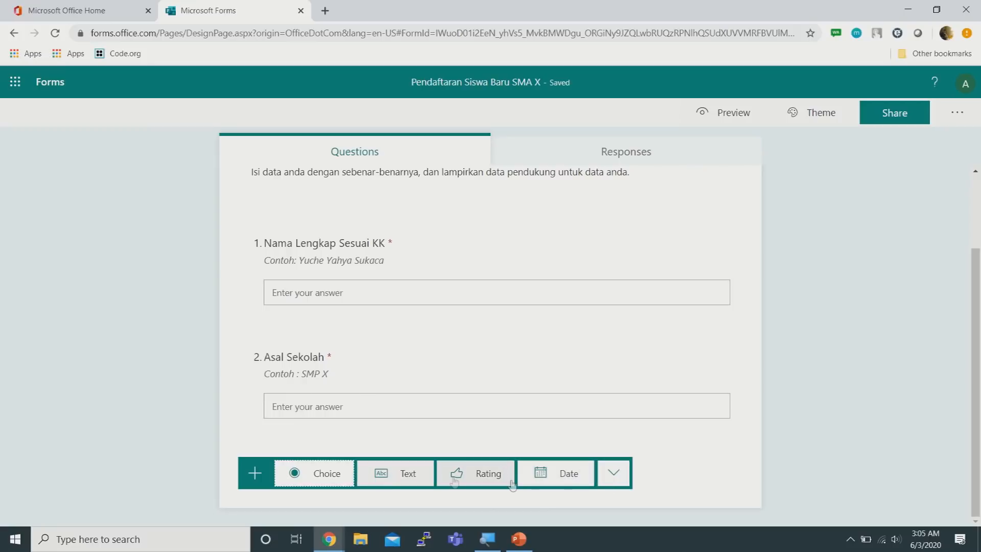
# Add a new section titled 'Data Nilai' described 'Berikan Data Nilai sesuai dengan raport'
pyautogui.click(615, 476)
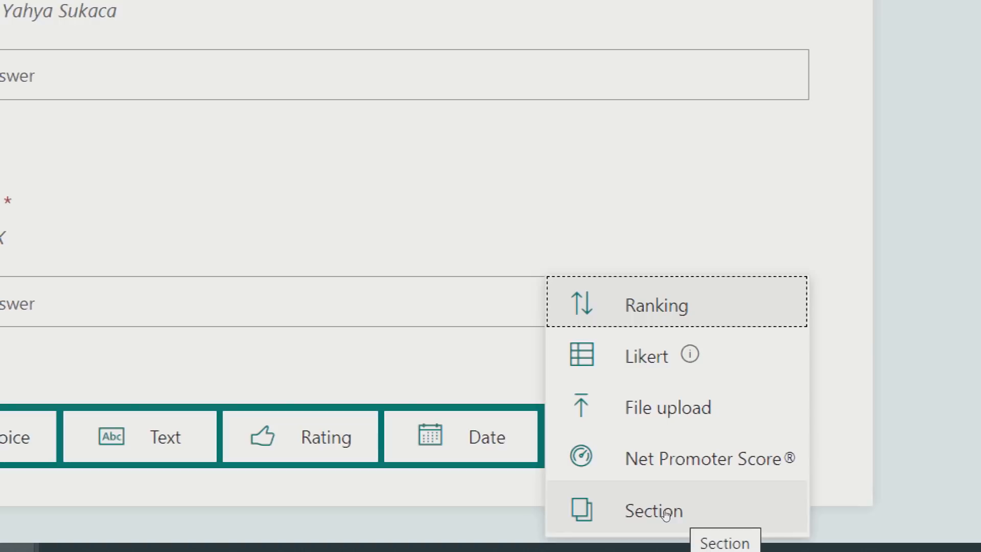
pyautogui.click(666, 513)
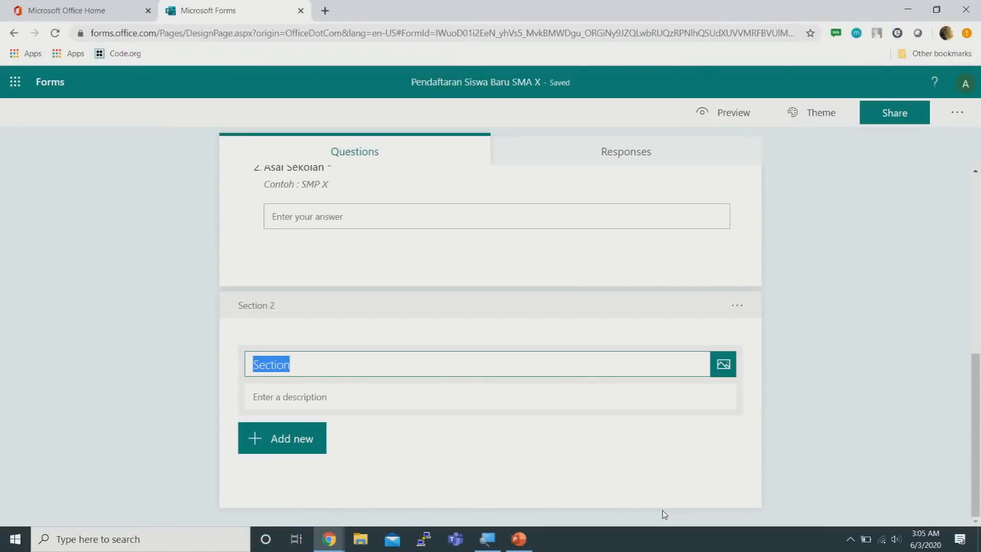
pyautogui.scroll(6, 813, 233)
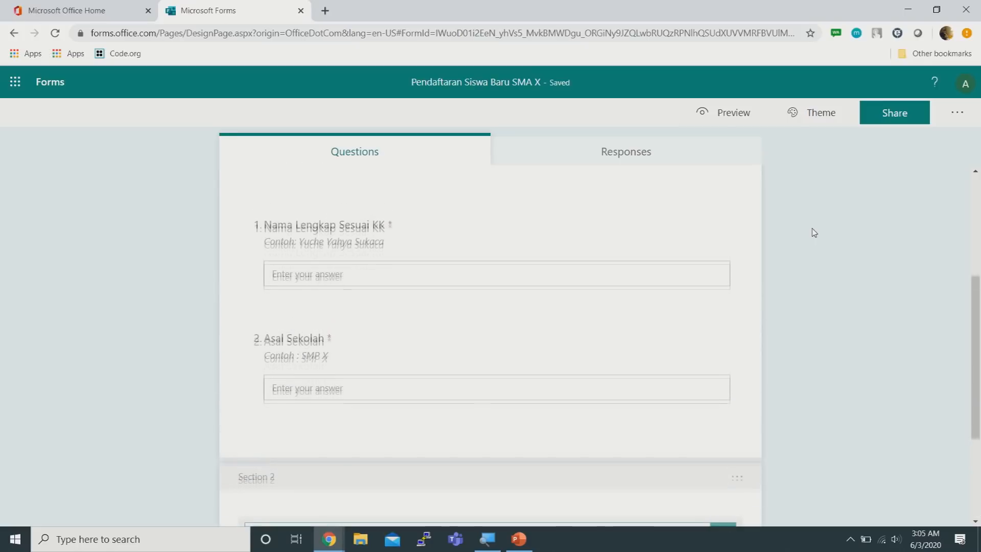
pyautogui.scroll(-6, 731, 258)
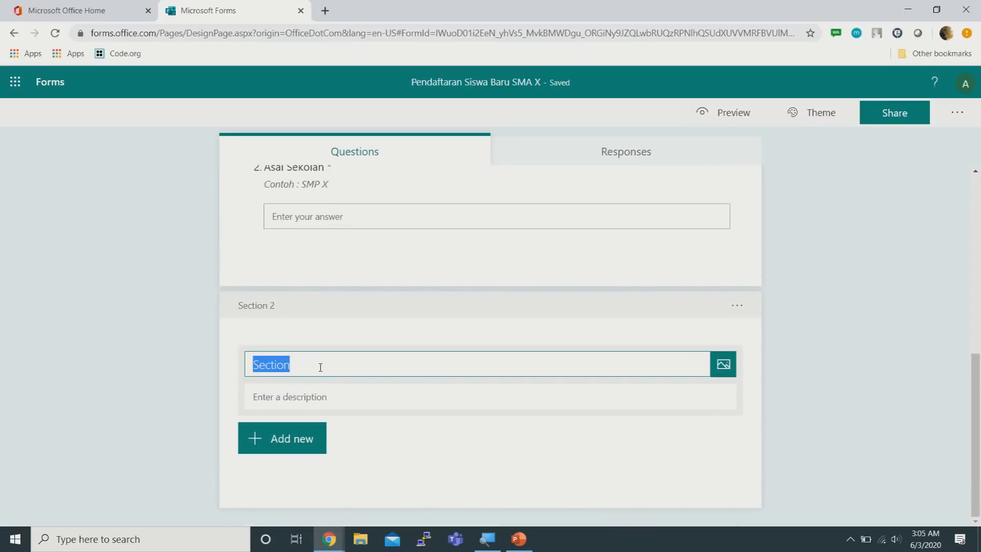
pyautogui.write('Data ')
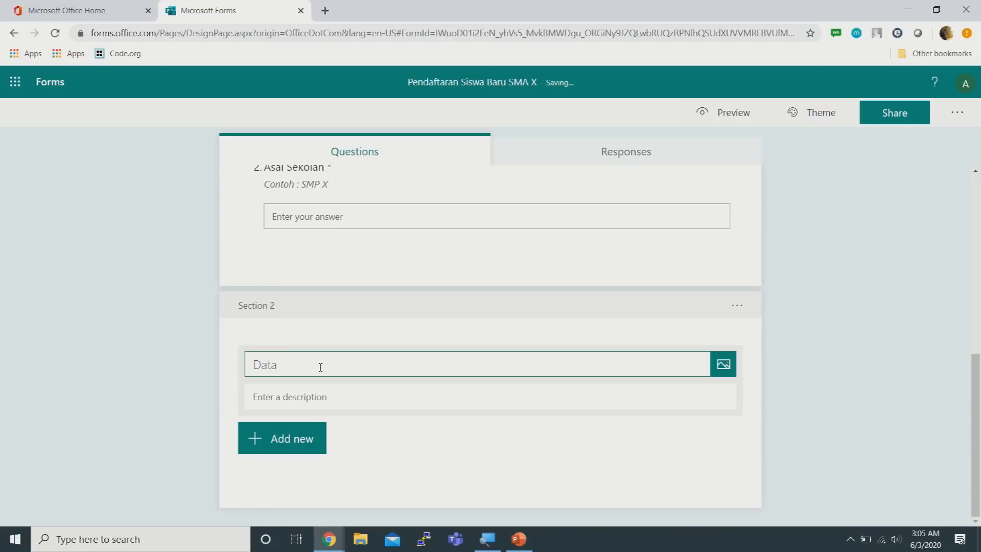
pyautogui.write('Nilai')
pyautogui.click(325, 390)
pyautogui.write('Berikan Data Nilai sesuai dengan rapo')
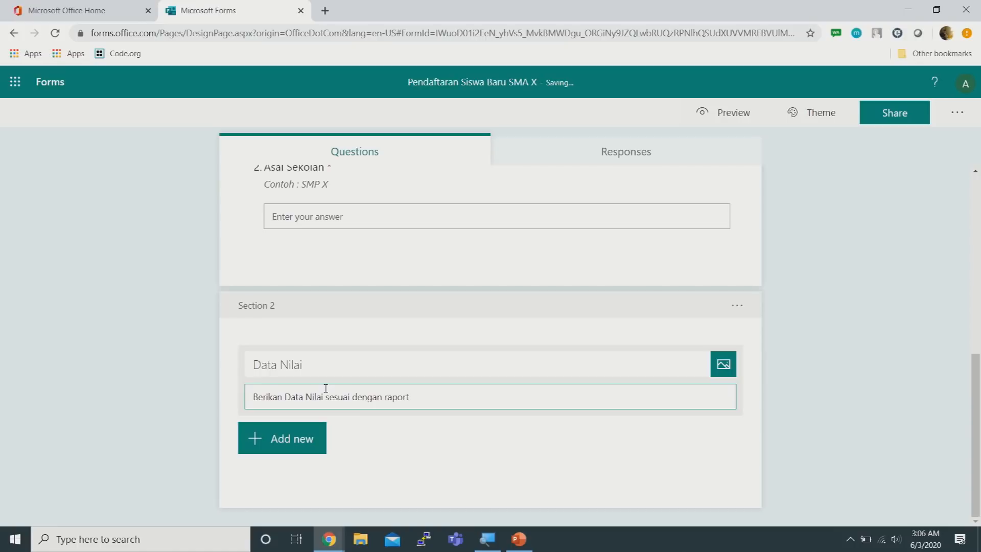
pyautogui.write('rt')
pyautogui.click(909, 276)
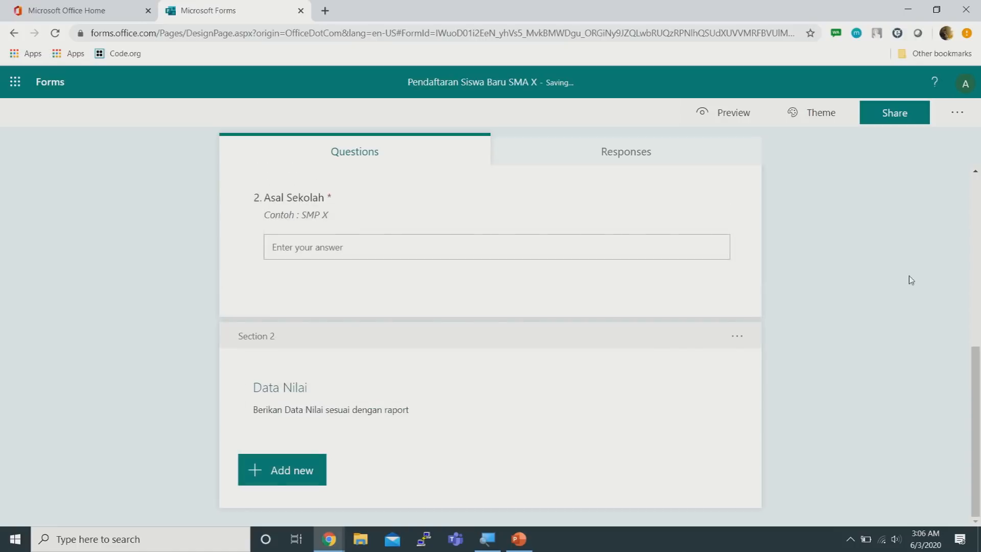
# Add a required text question 'Bahasa Inggris' to the Data Nilai section
pyautogui.click(294, 470)
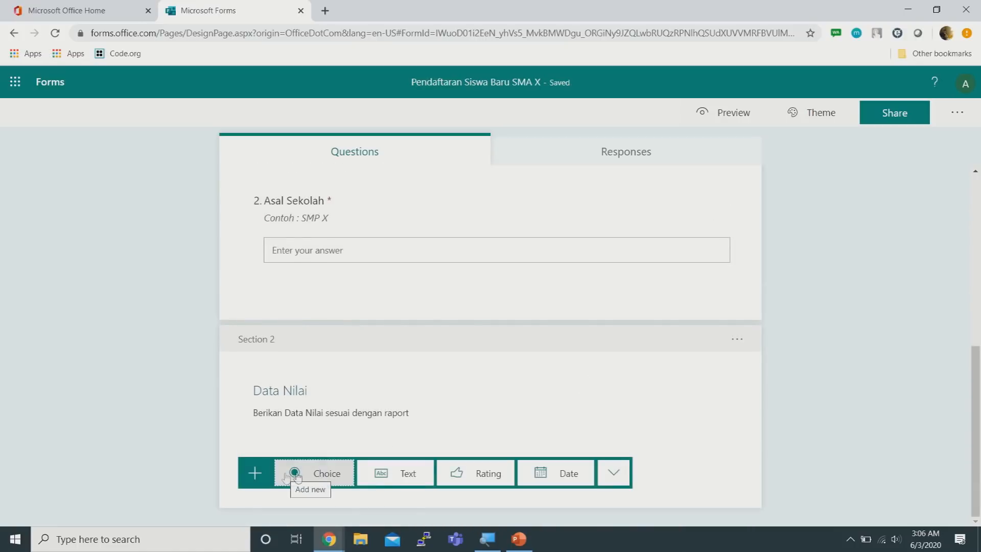
pyautogui.click(397, 478)
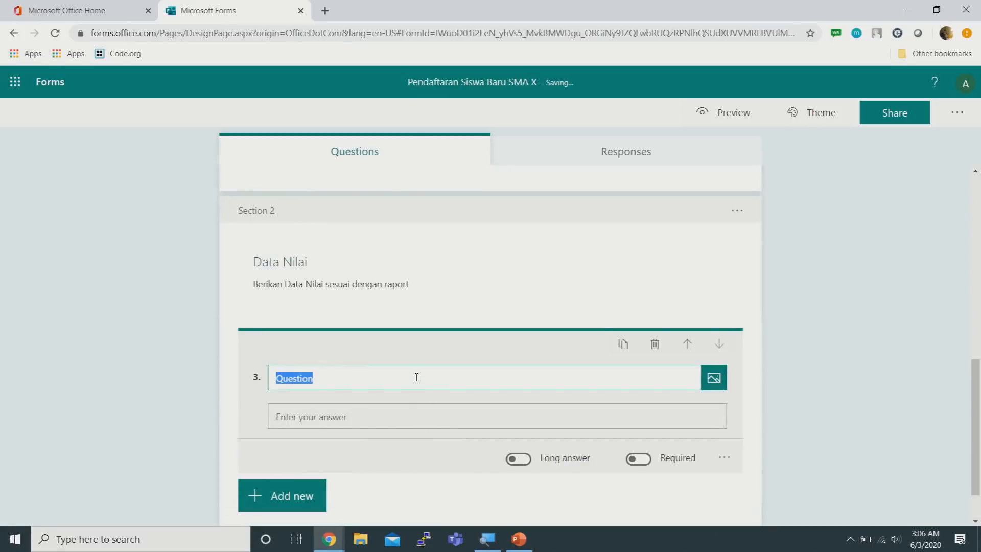
pyautogui.write('Bahasa Inggris')
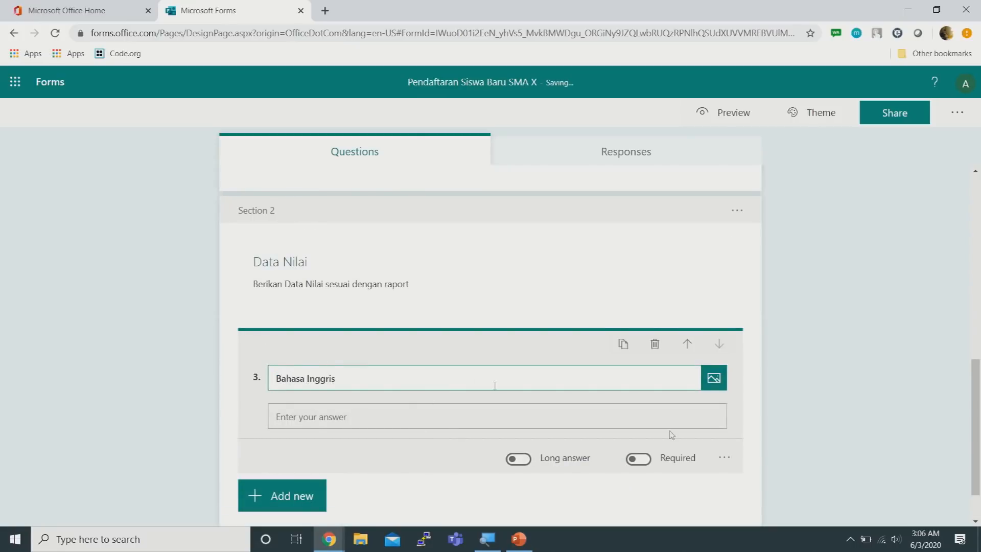
pyautogui.rightClick(638, 459)
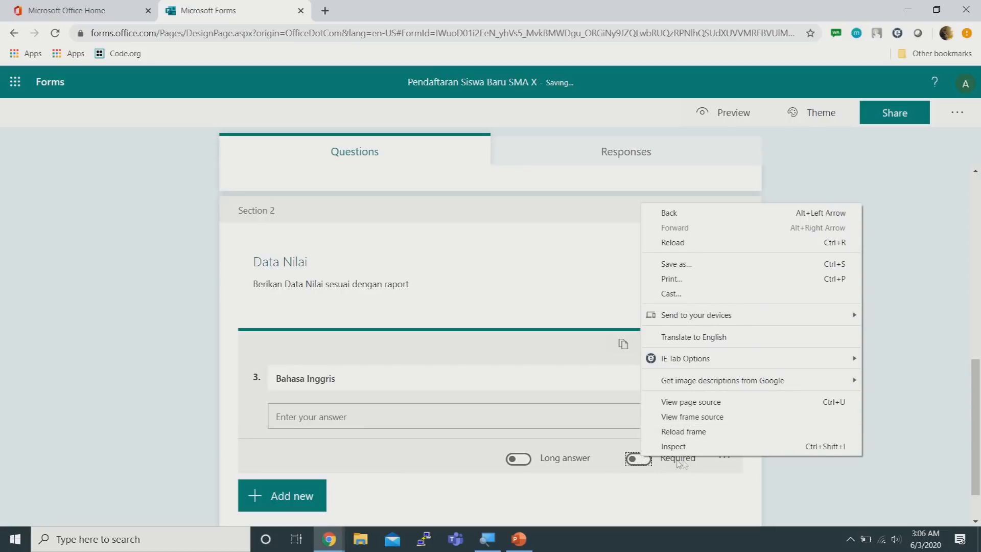
pyautogui.click(639, 460)
pyautogui.scroll(-1, 847, 292)
# Add a second text question 'Matematika' below Bahasa Inggris
pyautogui.click(290, 441)
pyautogui.click(408, 450)
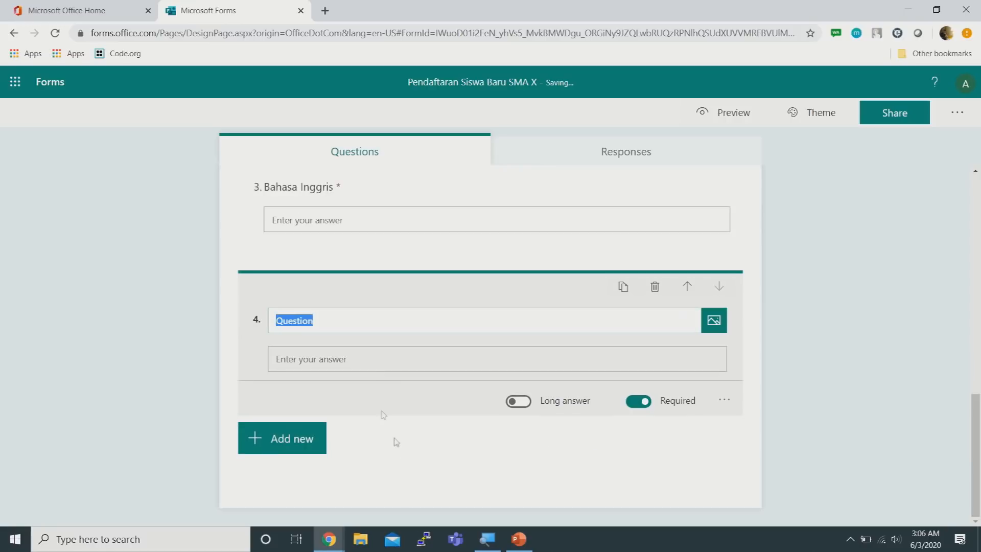
pyautogui.write('Ma')
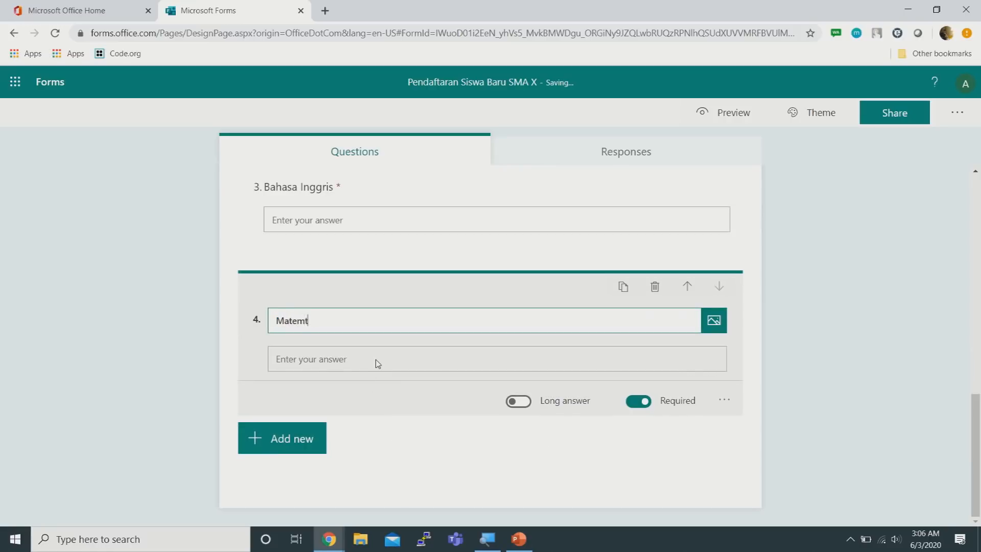
pyautogui.write('tematika')
pyautogui.click(810, 249)
pyautogui.scroll(10, 811, 250)
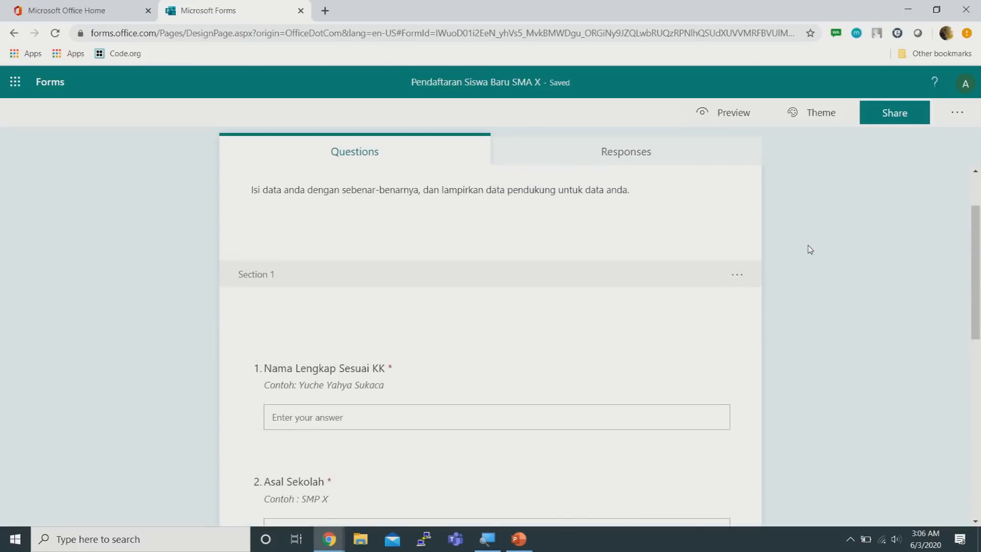
pyautogui.scroll(2, 810, 249)
pyautogui.scroll(-5, 787, 269)
pyautogui.scroll(5, 787, 269)
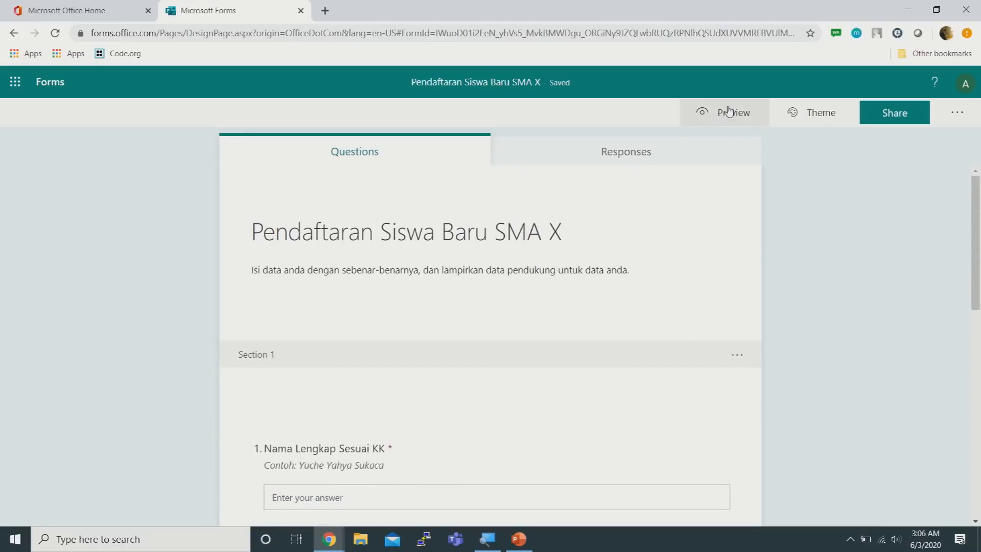
pyautogui.click(730, 112)
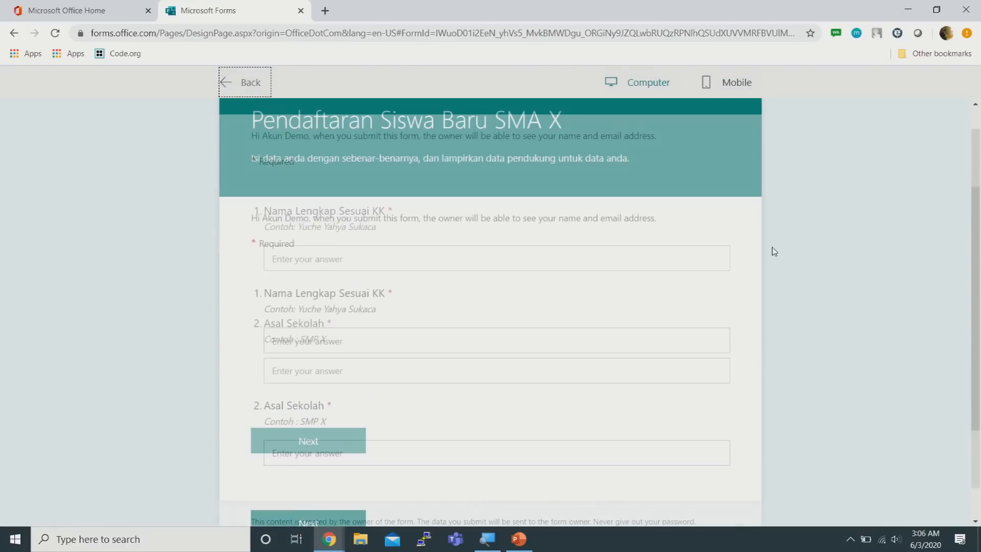
pyautogui.click(358, 295)
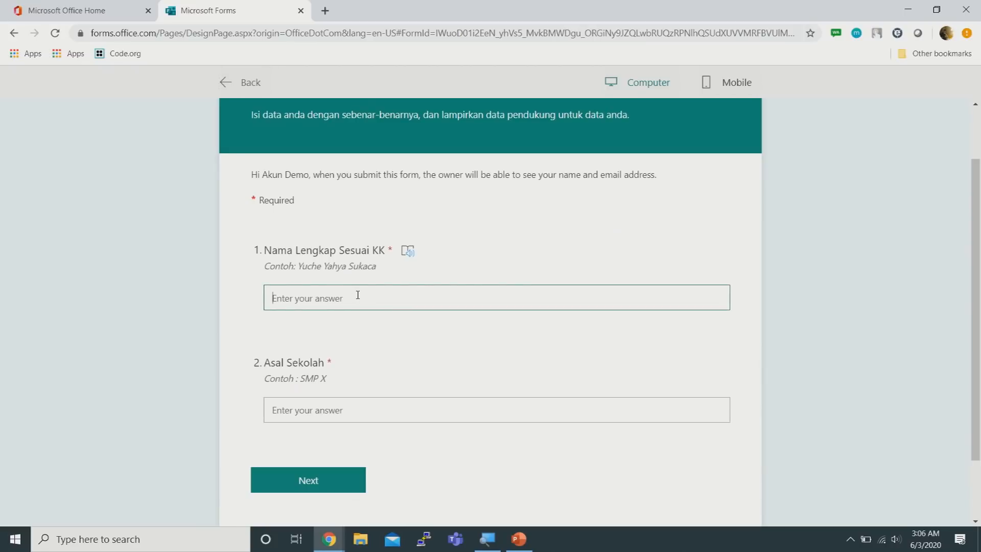
pyautogui.click(394, 407)
pyautogui.scroll(-1, 464, 340)
pyautogui.scroll(1, 464, 340)
pyautogui.click(370, 280)
pyautogui.write('Yuh')
pyautogui.press('BackSpace')
pyautogui.write('che')
pyautogui.press('Tab')
pyautogui.write('SMP')
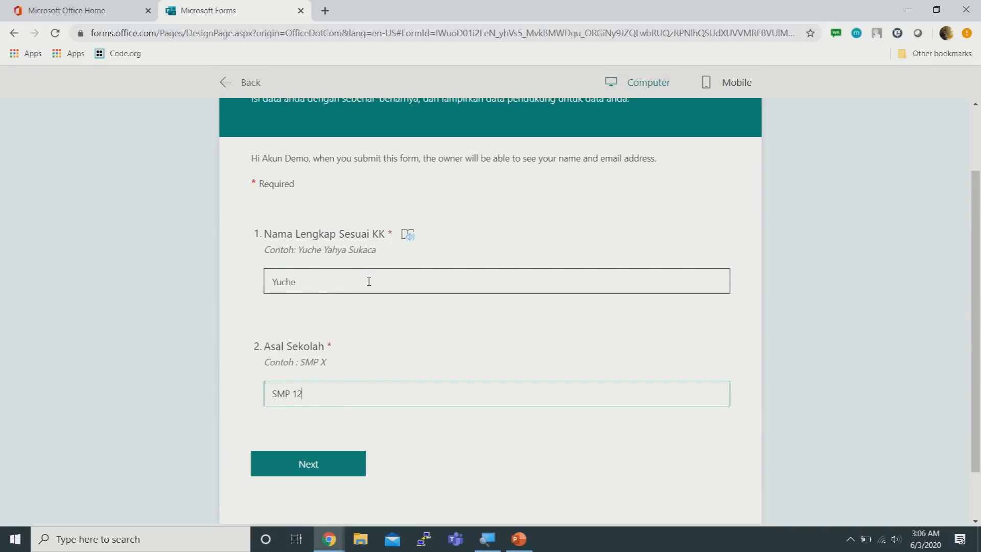
pyautogui.write(' 123 Jakarta')
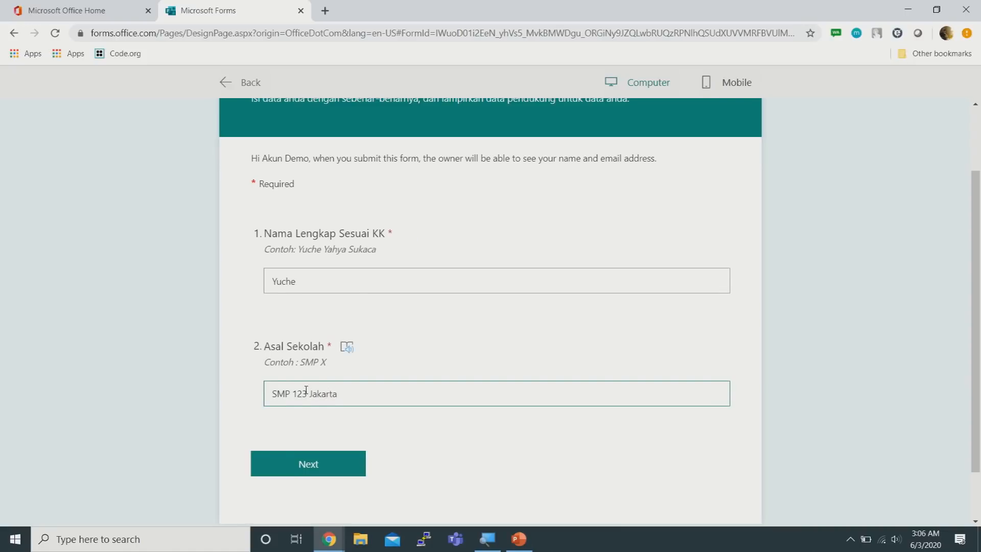
pyautogui.write('45')
pyautogui.click(322, 468)
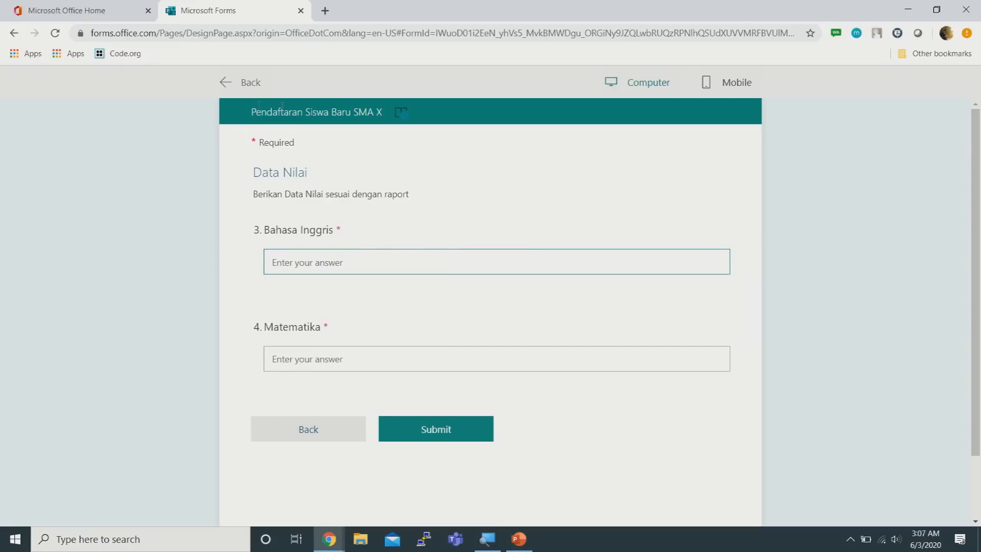
pyautogui.click(229, 83)
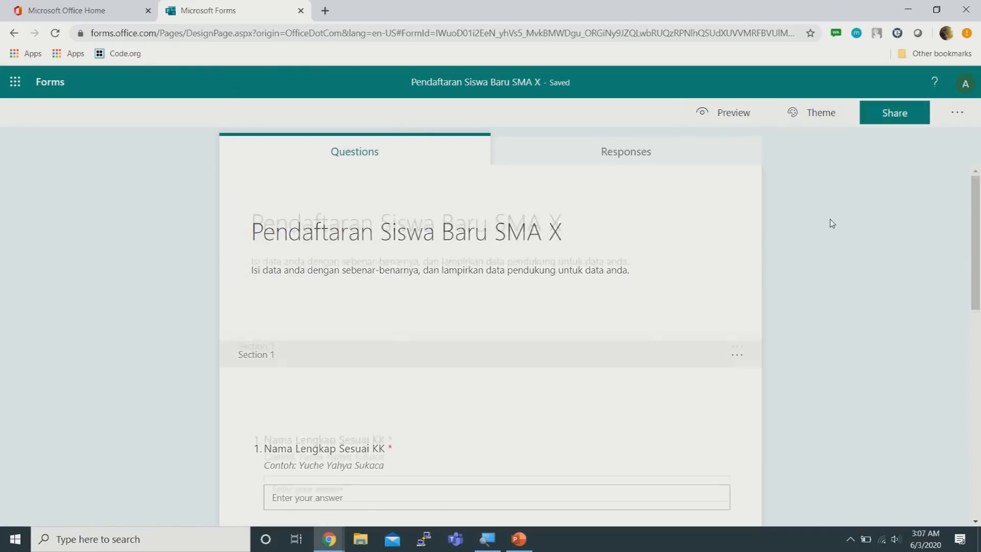
# Insert a section 'Hobi dan Kegiatan' after Matematika, described 'Berikan data tentang hobi dan kegiatan kamu'
pyautogui.scroll(-10, 832, 223)
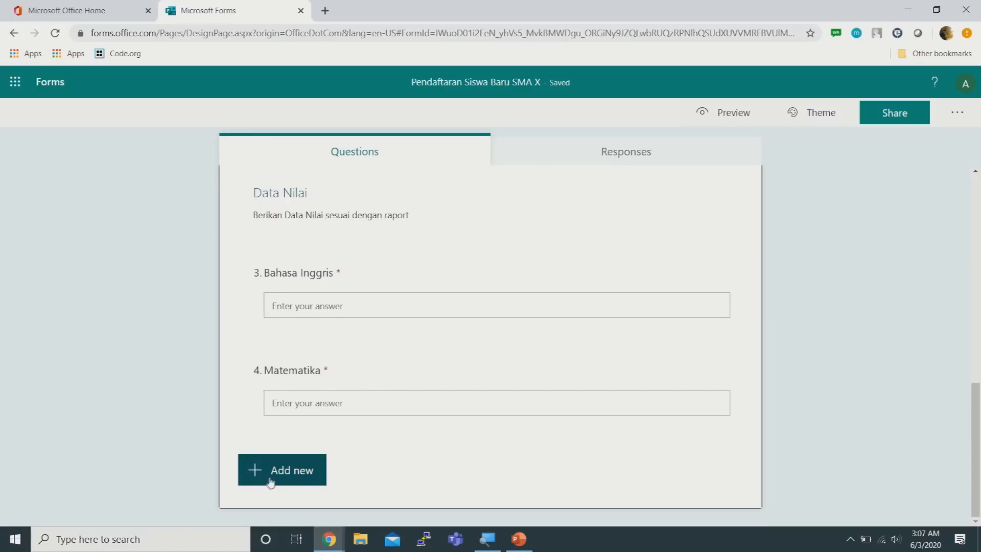
pyautogui.click(271, 477)
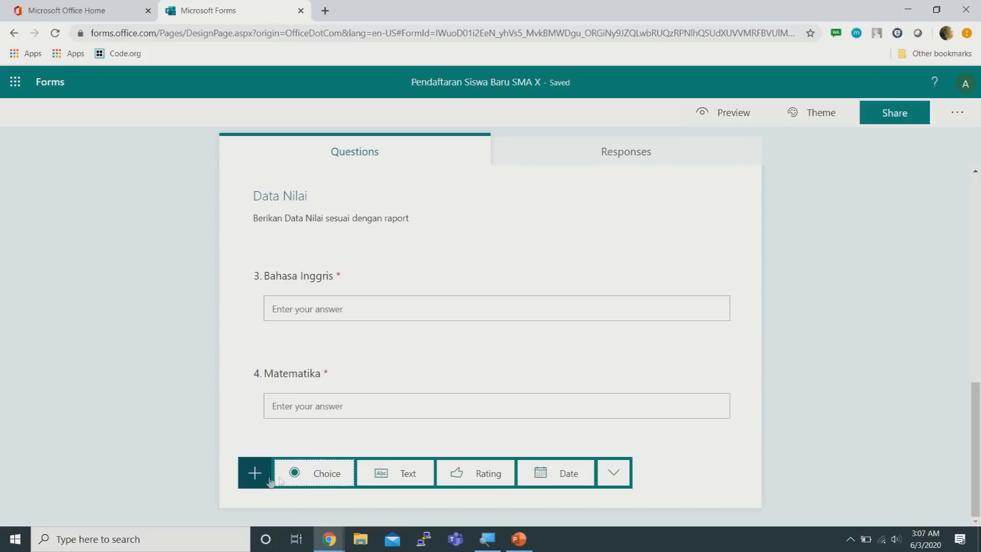
pyautogui.click(613, 473)
pyautogui.click(669, 509)
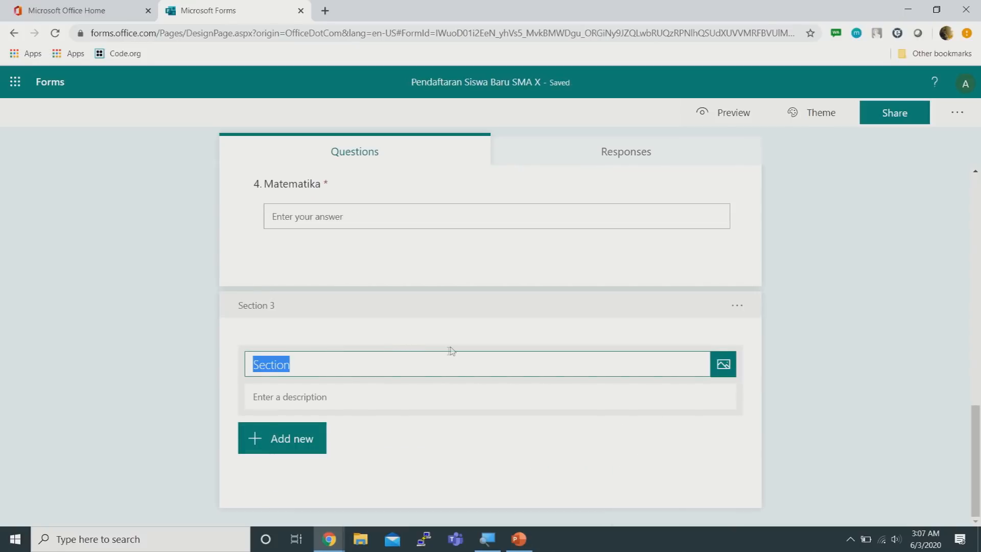
pyautogui.write('H')
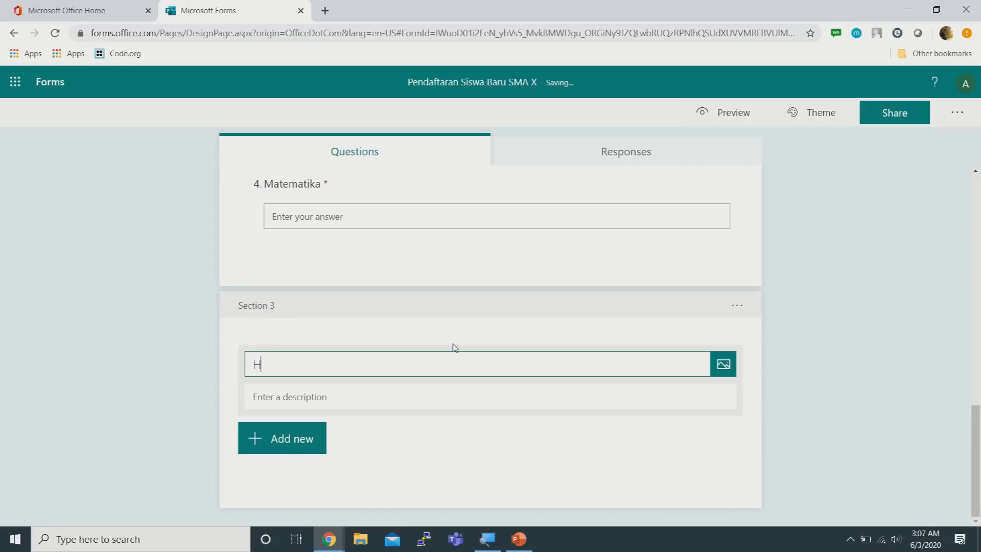
pyautogui.write('obi dan Kegiatan')
pyautogui.click(420, 402)
pyautogui.write('Berikan data')
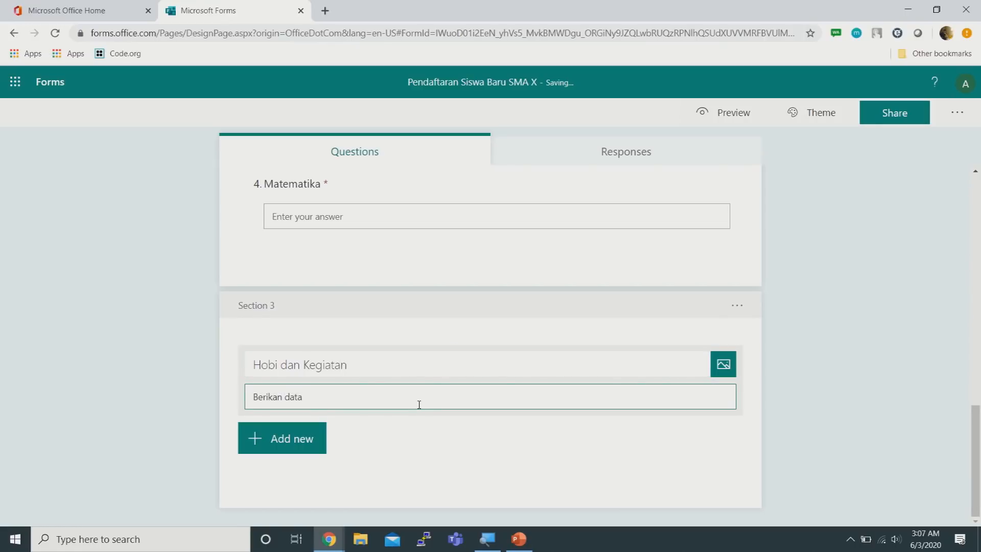
pyautogui.write(' tentang hobi dan kegiatan kamu')
pyautogui.click(298, 443)
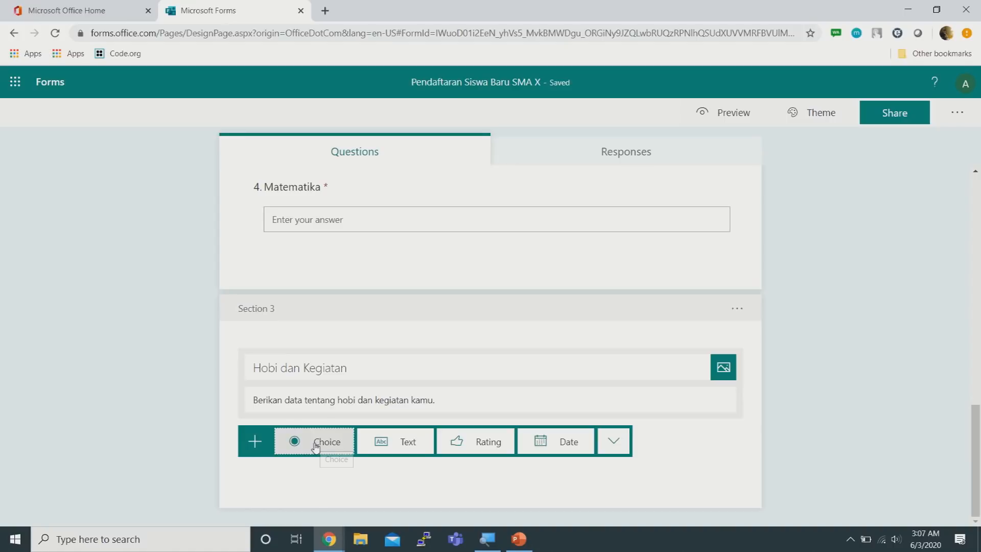
# Add a choice question 'Jenis Kelamin' with options Pria and Wanita
pyautogui.click(316, 442)
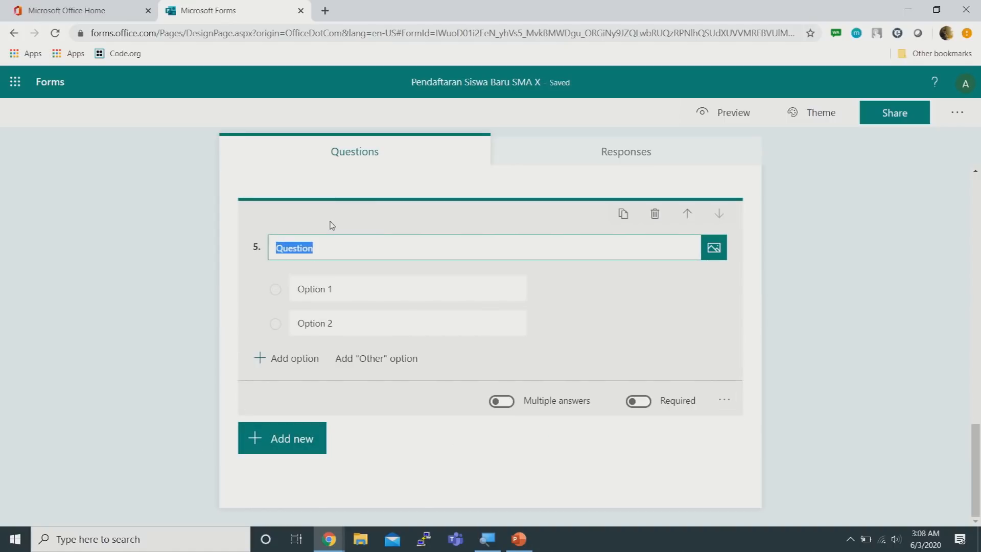
pyautogui.write('Jenis Kelami')
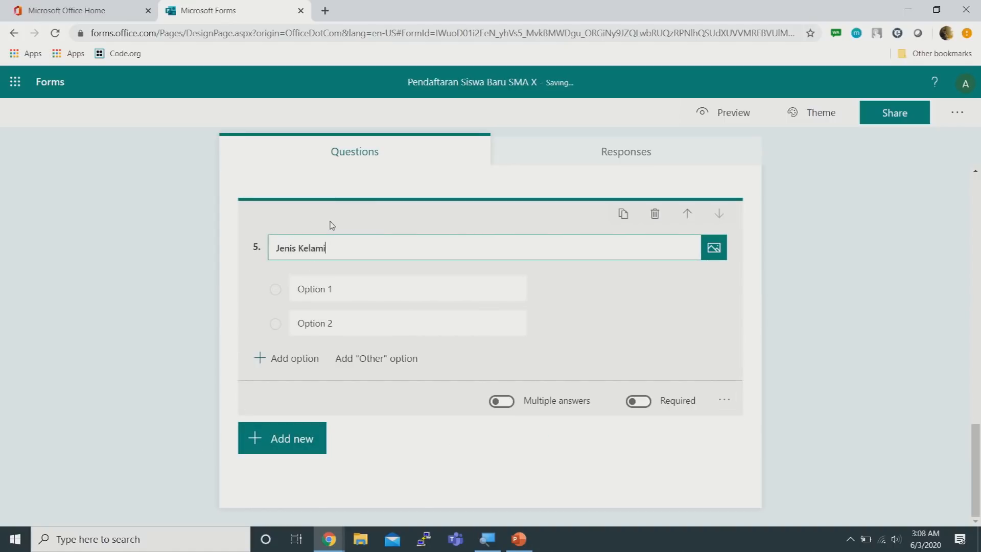
pyautogui.click(361, 287)
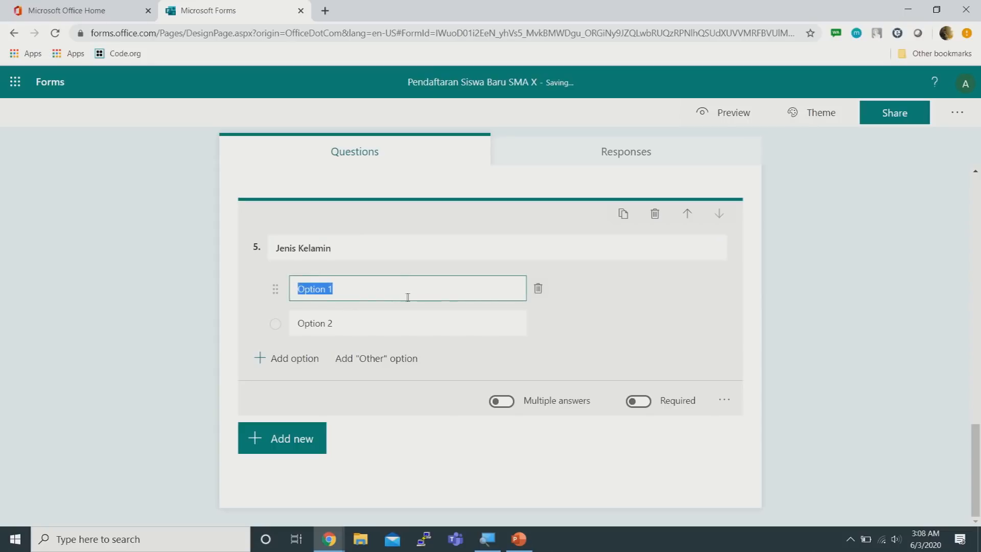
pyautogui.write('Pria')
pyautogui.click(371, 330)
pyautogui.write('wa')
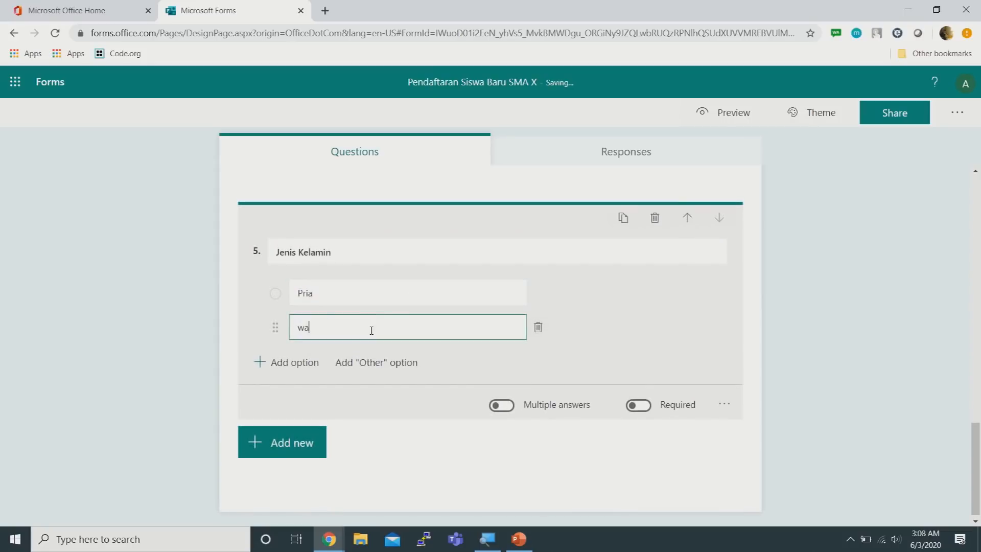
pyautogui.write('ni')
pyautogui.press('BackSpace')
pyautogui.press('BackSpace')
pyautogui.press('BackSpace')
pyautogui.press('BackSpace')
pyautogui.write('wani')
pyautogui.press('BackSpace')
pyautogui.press('BackSpace')
pyautogui.press('BackSpace')
pyautogui.press('BackSpace')
pyautogui.write('Wanita')
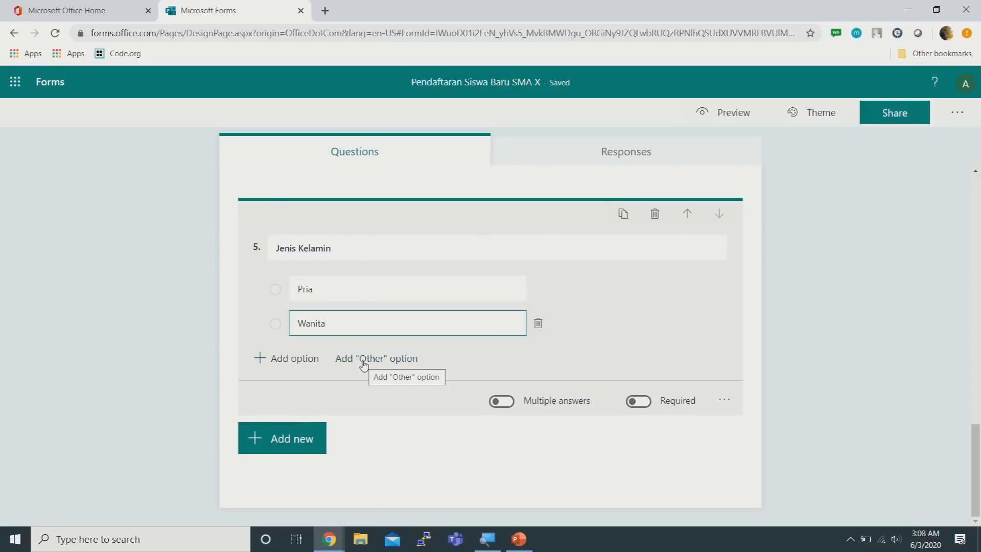
# Check the Pria and Wanita options and make Jenis Kelamin required
pyautogui.click(362, 283)
pyautogui.click(389, 323)
pyautogui.click(414, 286)
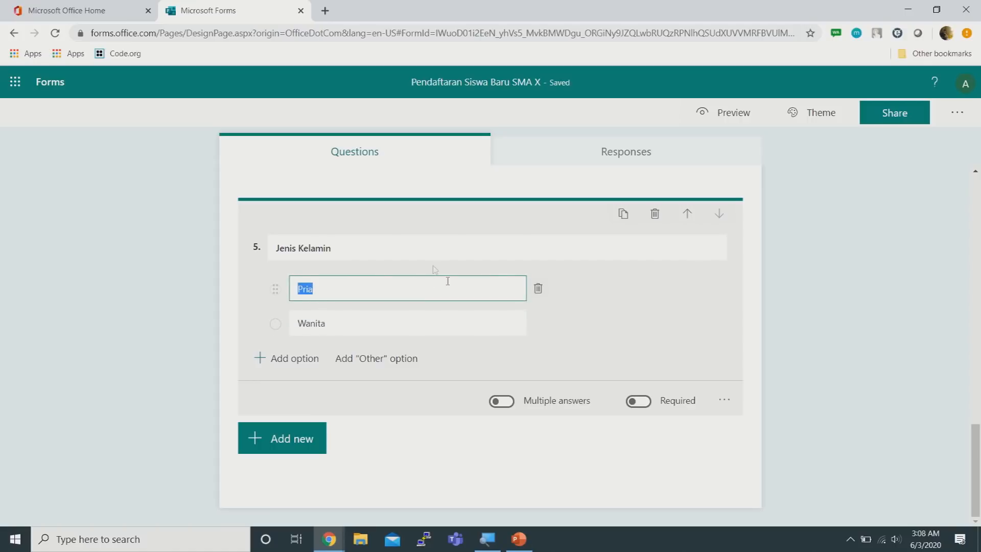
pyautogui.click(639, 401)
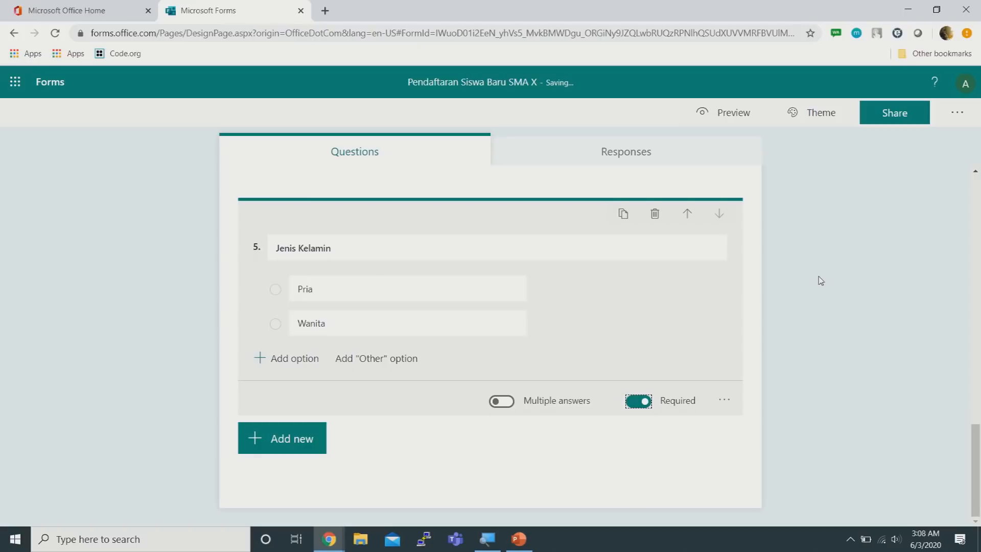
pyautogui.scroll(2, 820, 280)
pyautogui.scroll(-2, 820, 280)
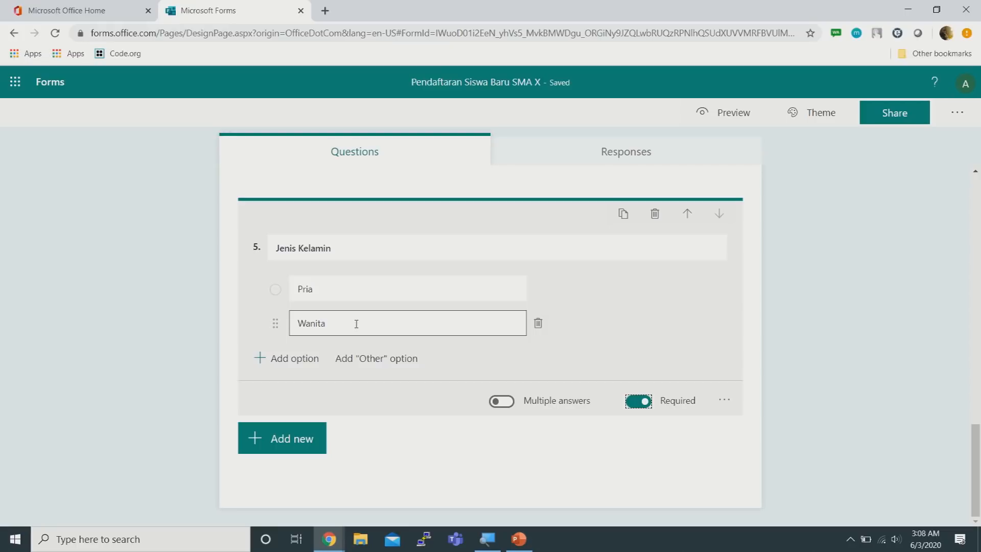
# Add a text question by mistake, then delete it
pyautogui.rightClick(284, 441)
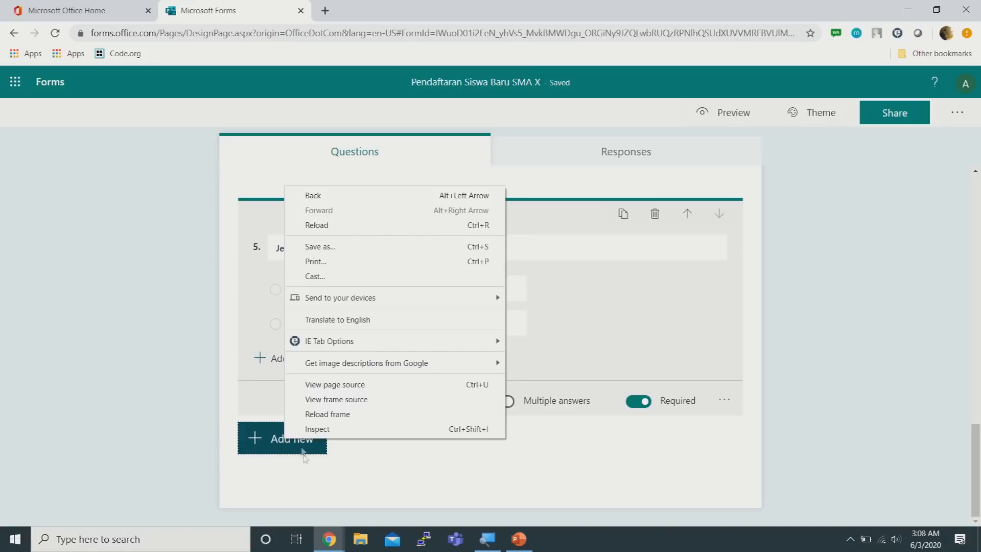
pyautogui.click(303, 450)
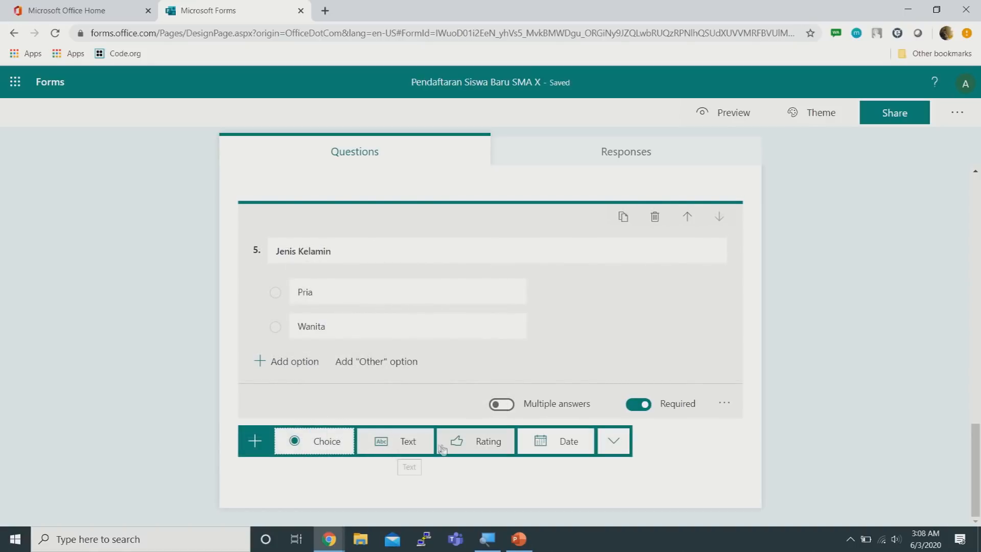
pyautogui.click(383, 443)
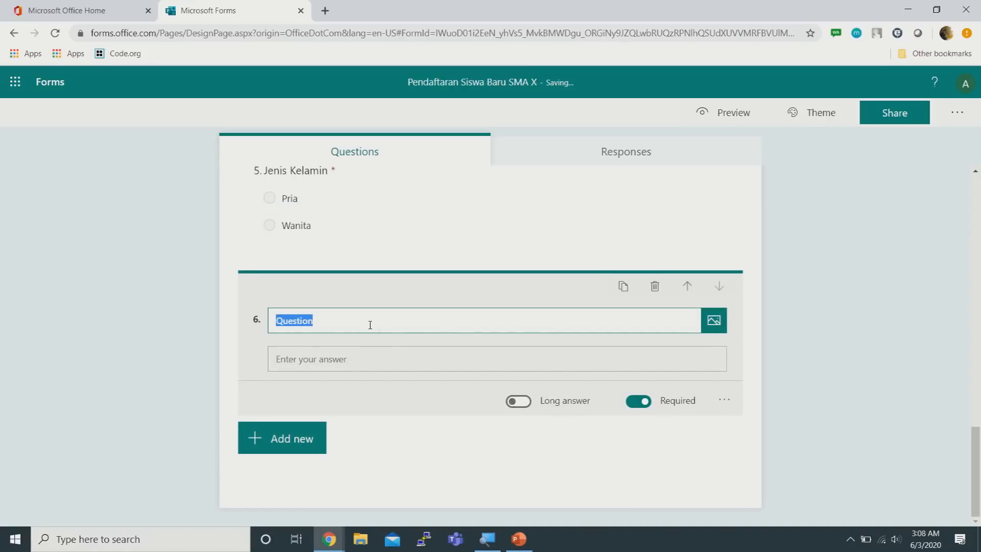
pyautogui.write('Hob')
pyautogui.press('BackSpace')
pyautogui.press('BackSpace')
pyautogui.press('BackSpace')
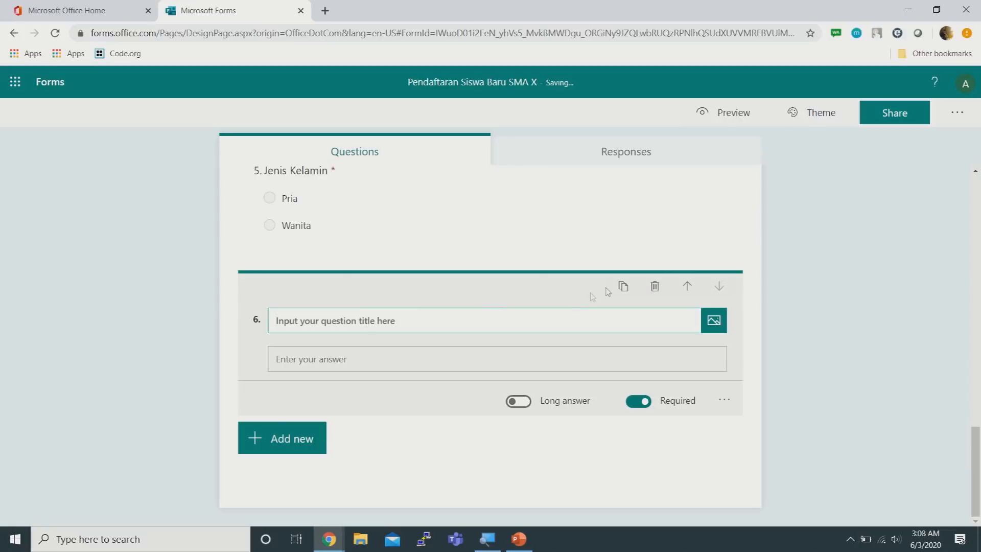
pyautogui.click(655, 286)
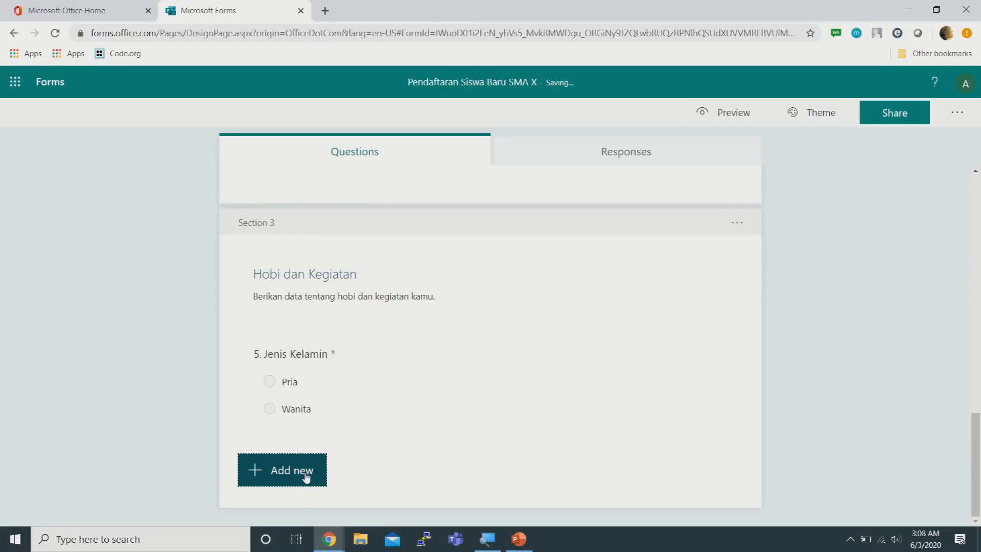
# Add a choice question 'Apakah kamu suka bermain sepak bola?' with options Iya and Tidak
pyautogui.click(309, 472)
pyautogui.click(330, 473)
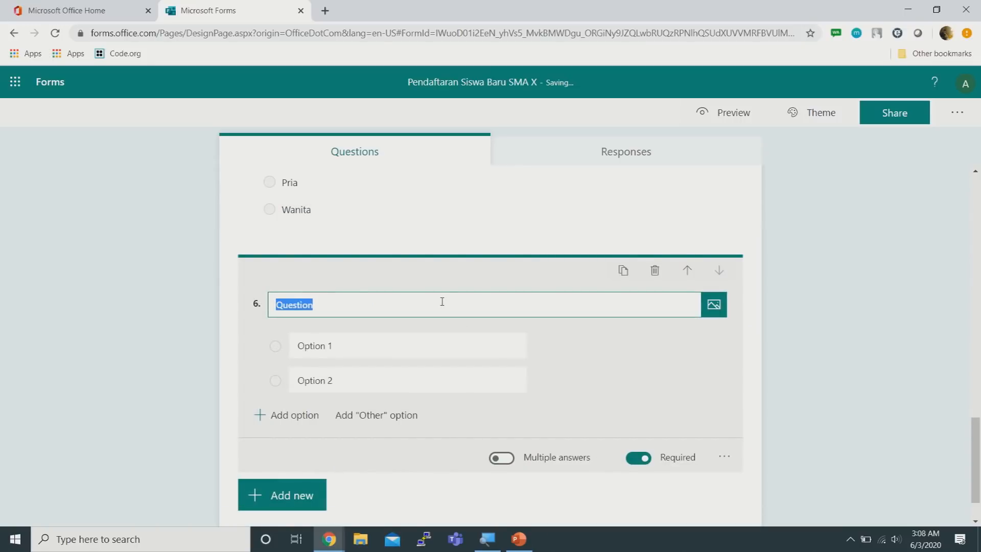
pyautogui.write('Apakah kamu')
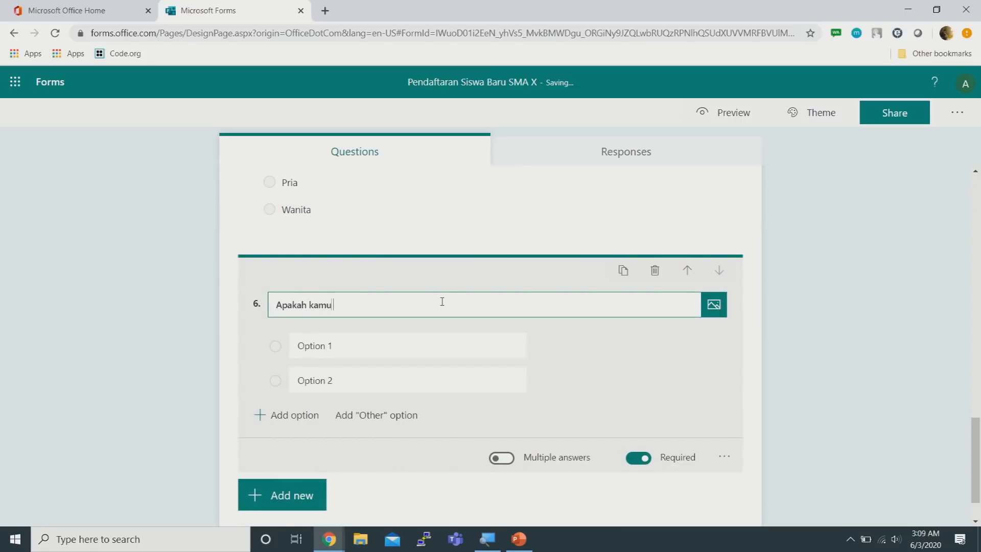
pyautogui.write(' suka bermain sepak bola?')
pyautogui.click(359, 345)
pyautogui.write('Iya')
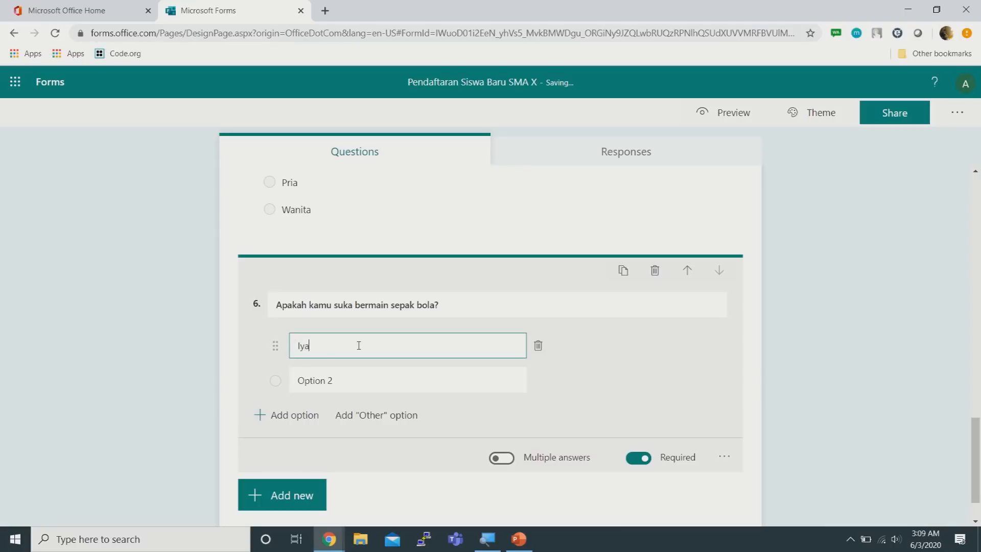
pyautogui.click(415, 386)
pyautogui.write('T')
pyautogui.press('BackSpace')
pyautogui.write('Tikdak')
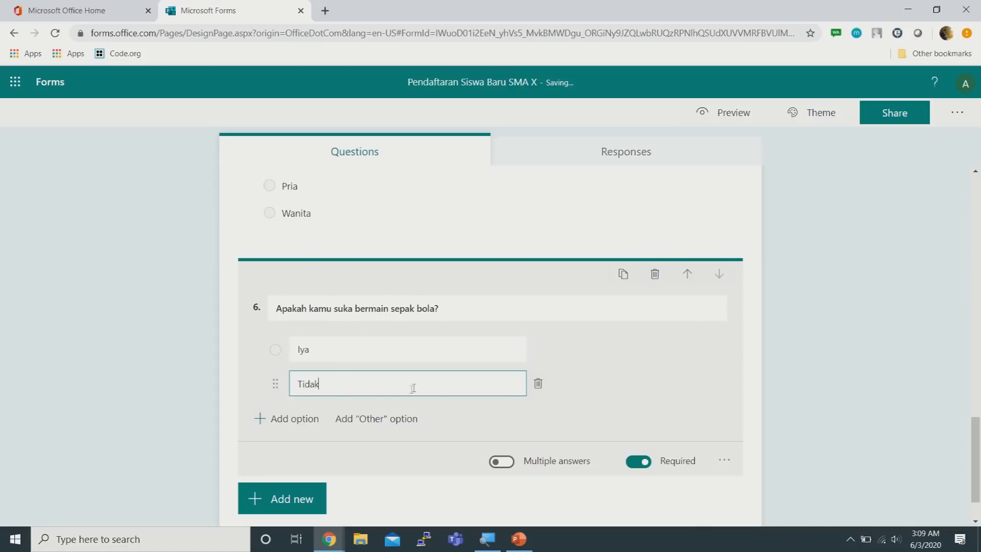
pyautogui.click(834, 314)
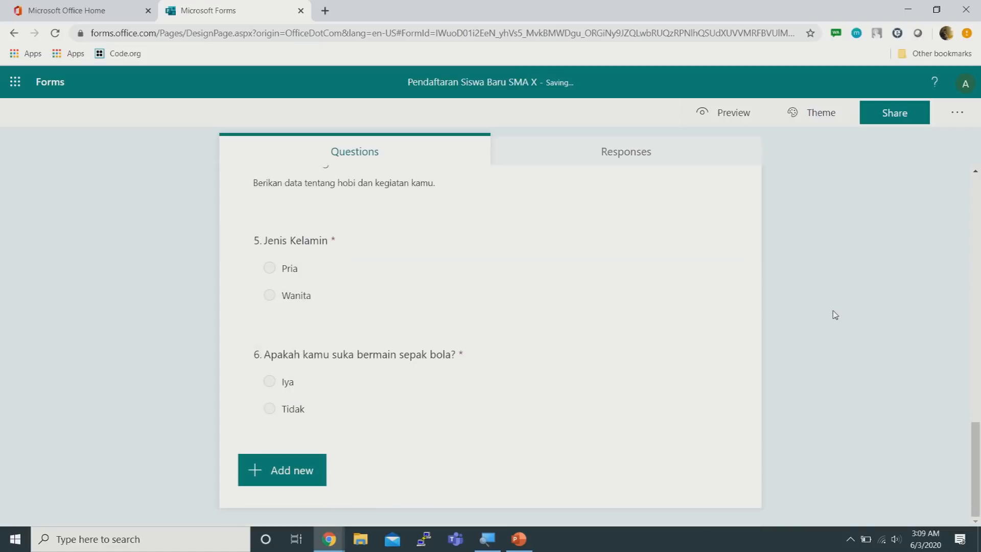
pyautogui.click(281, 468)
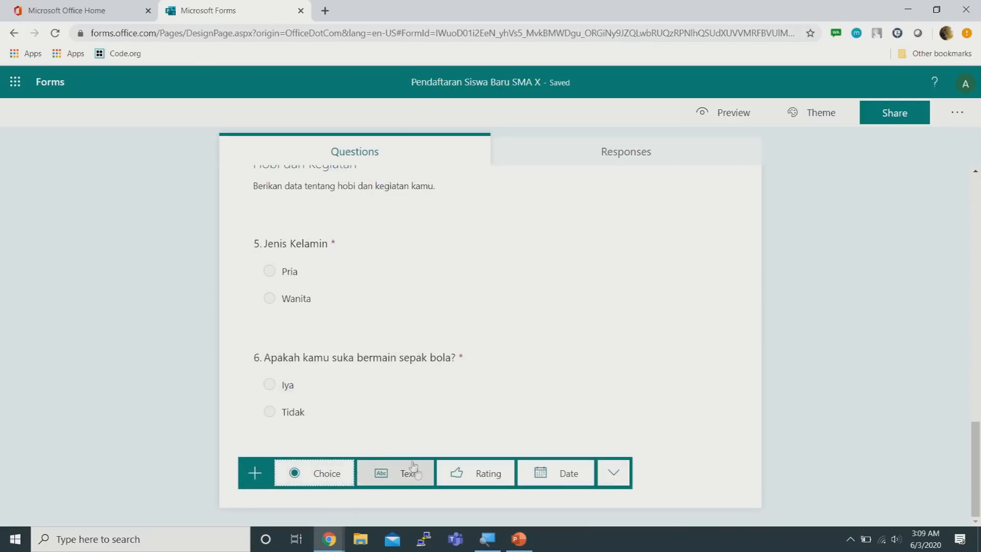
# Add a choice question 'Apakah kamu suka memasak?' with options Iya and Tidak
pyautogui.click(331, 475)
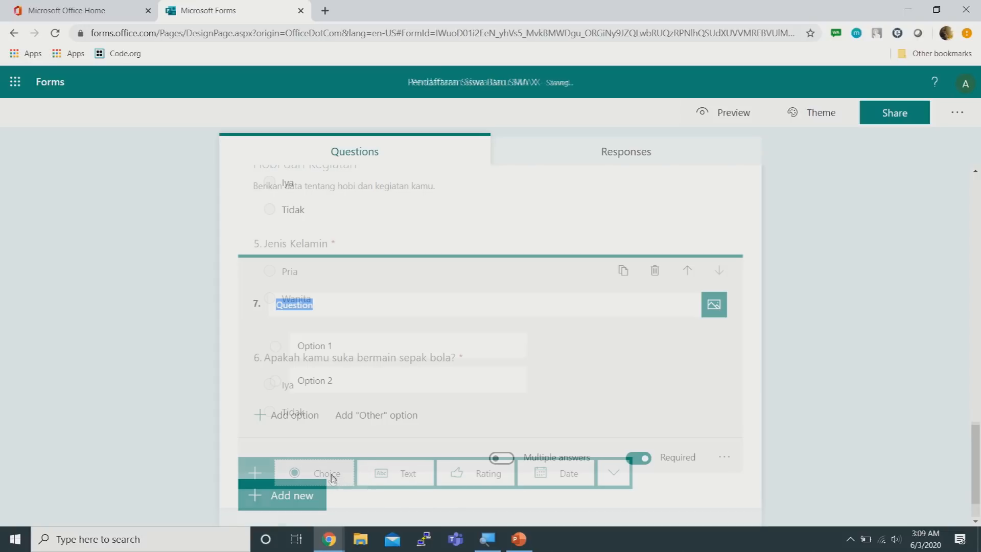
pyautogui.write('Apakah kamu suka memasak?')
pyautogui.click(380, 349)
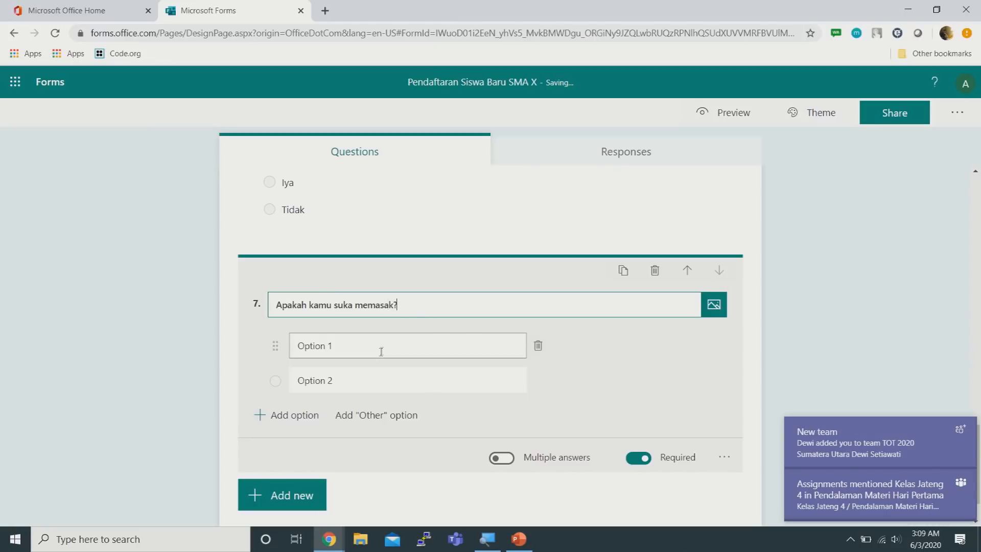
pyautogui.write('Iya')
pyautogui.click(368, 380)
pyautogui.write('Tidak')
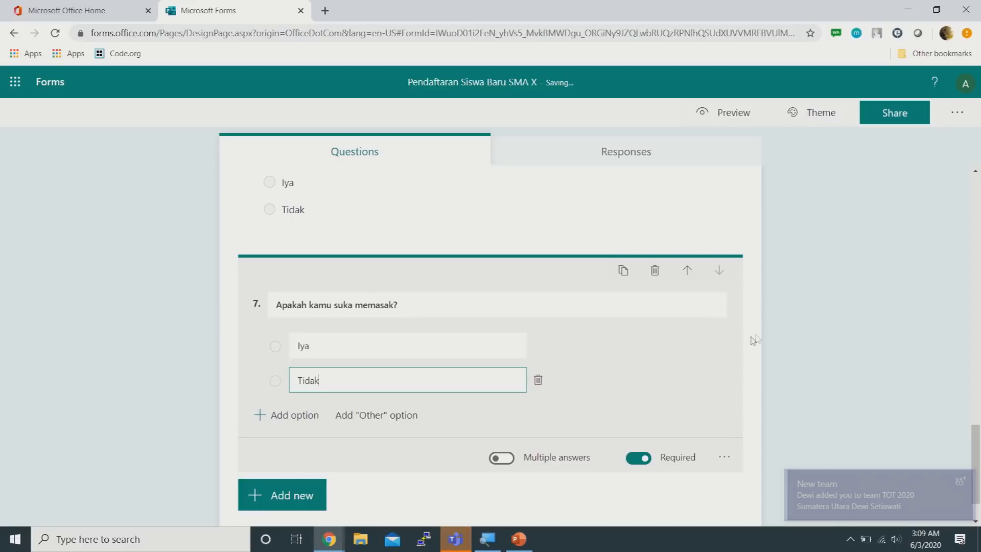
pyautogui.click(815, 302)
pyautogui.scroll(3, 815, 302)
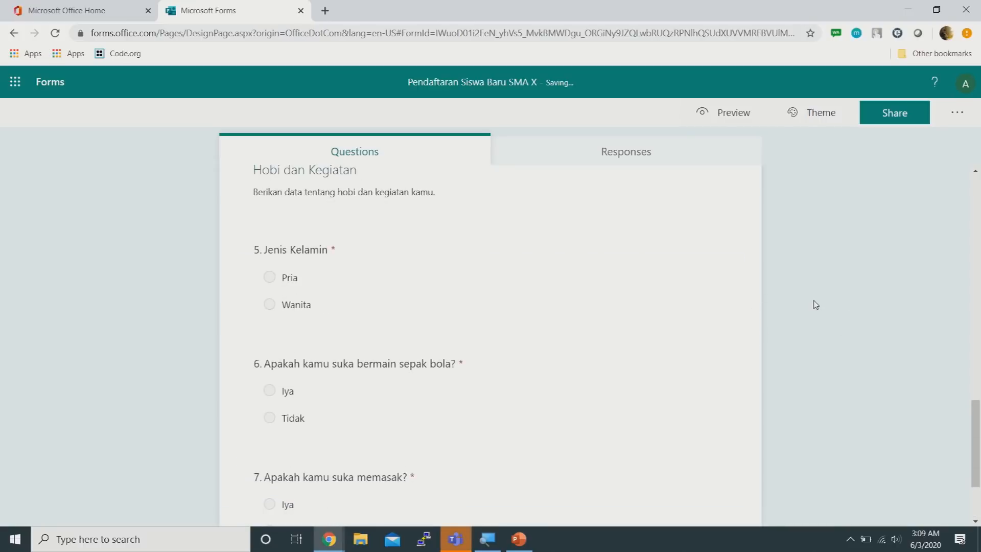
pyautogui.scroll(-2, 814, 302)
pyautogui.scroll(1, 812, 303)
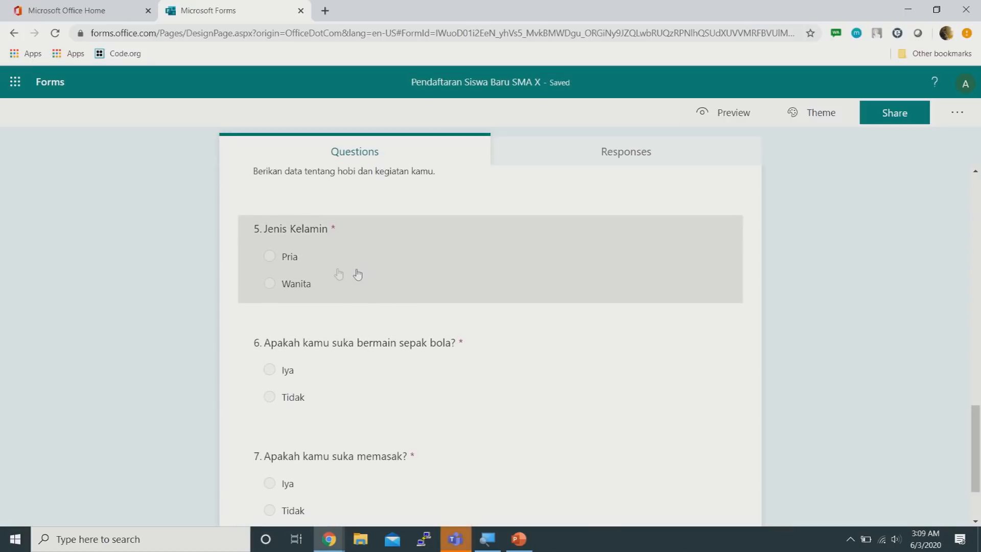
pyautogui.click(302, 265)
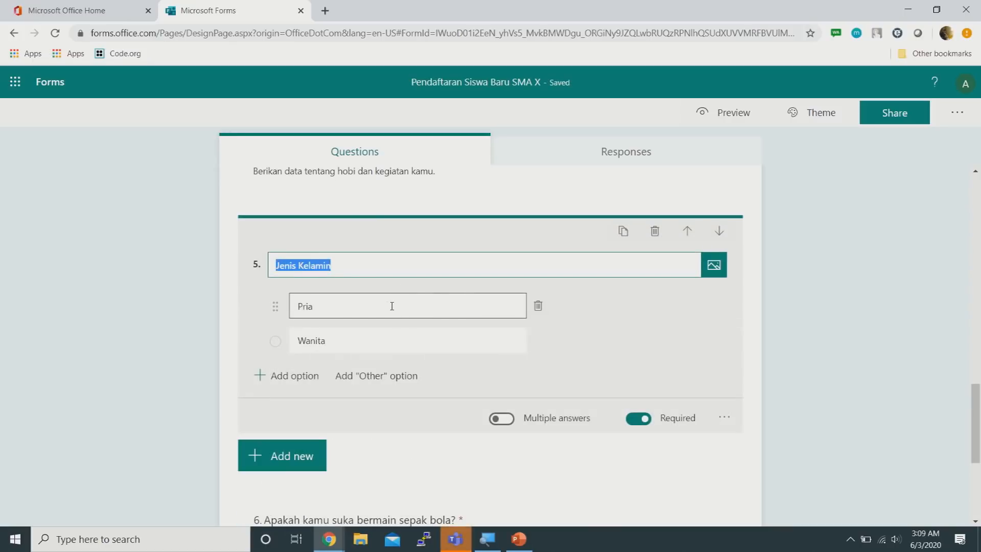
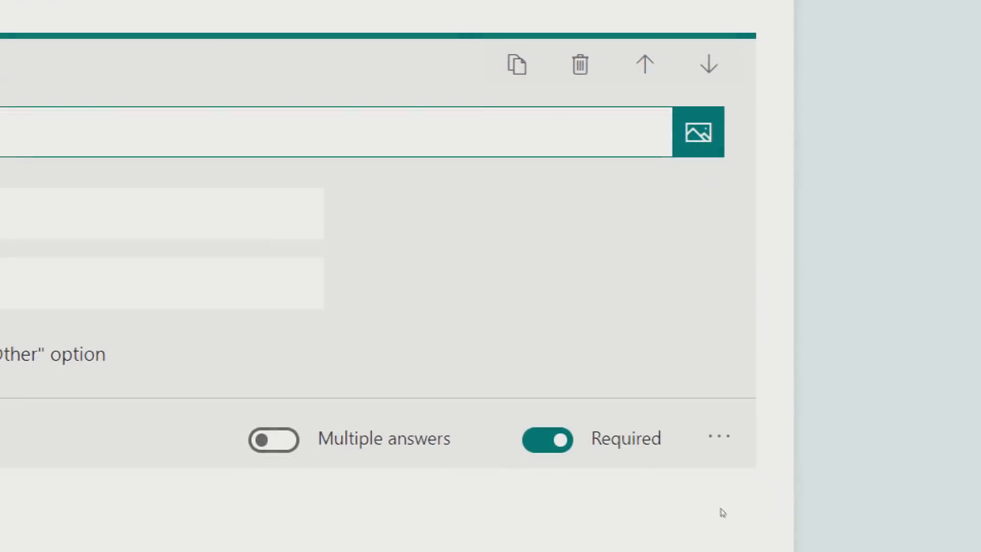
# Branch Jenis Kelamin so Pria goes to question 6 and Wanita to question 7
pyautogui.scroll(-2, 736, 444)
pyautogui.click(719, 252)
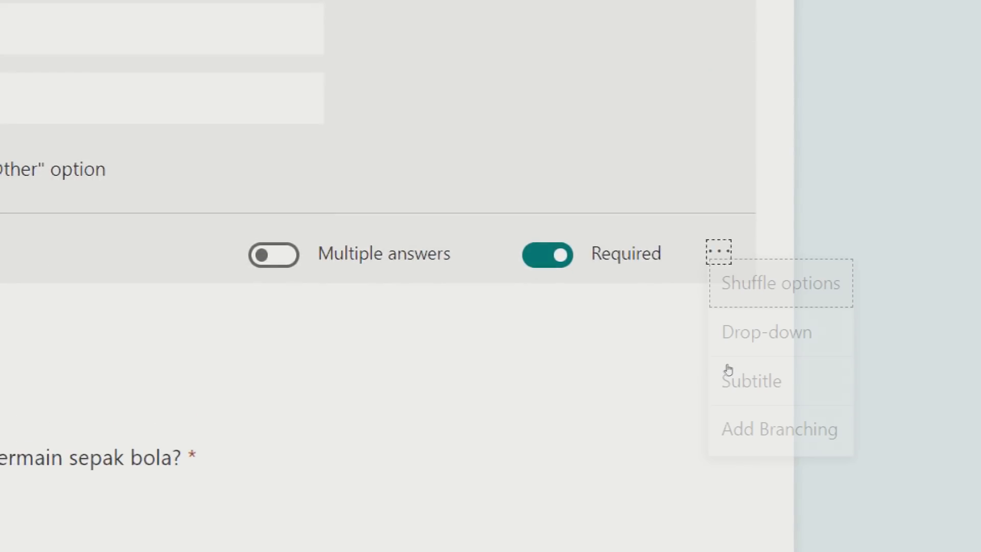
pyautogui.click(760, 452)
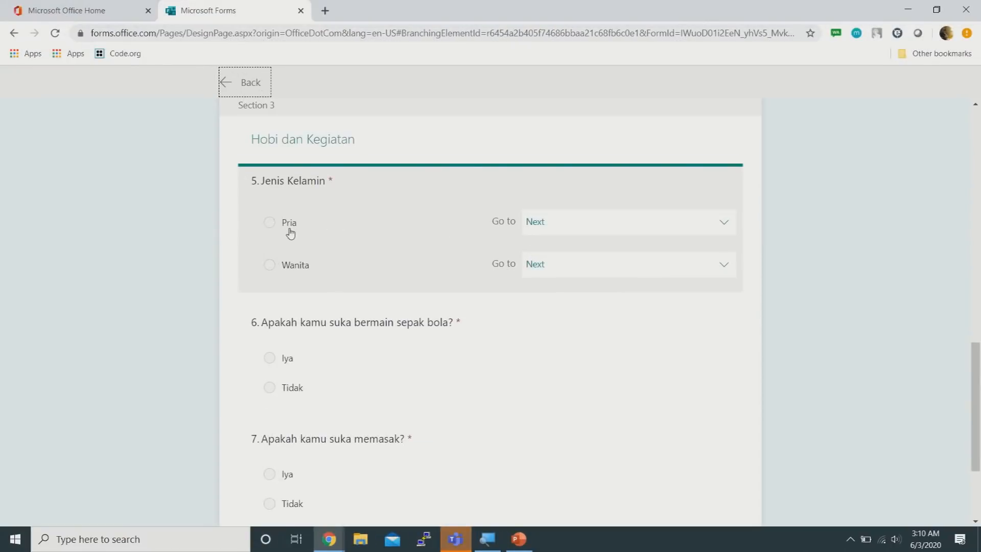
pyautogui.click(683, 228)
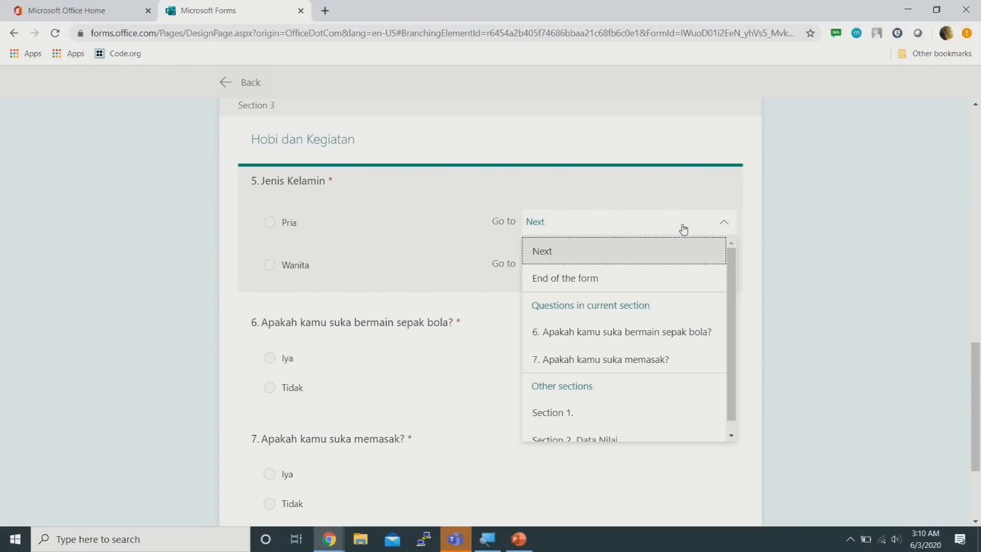
pyautogui.click(686, 333)
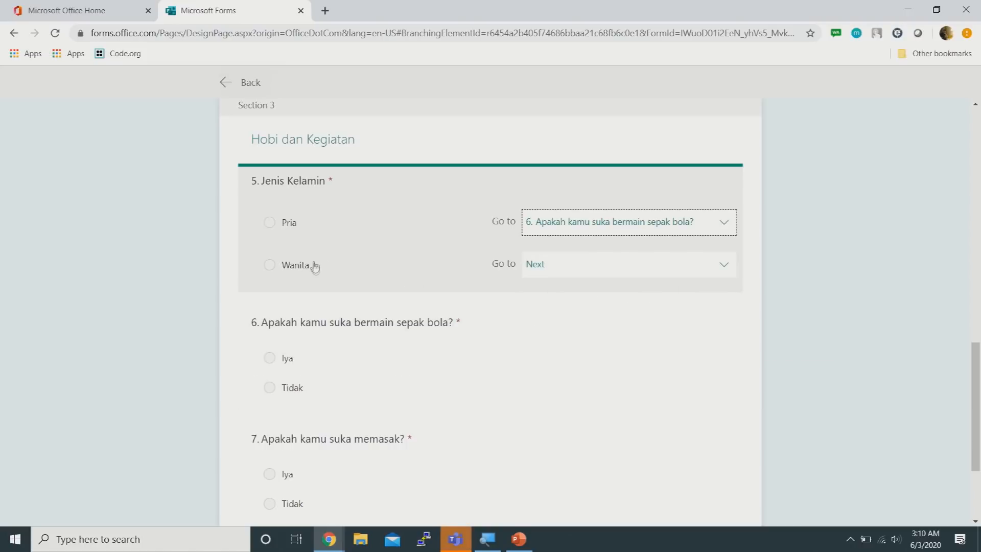
pyautogui.click(698, 269)
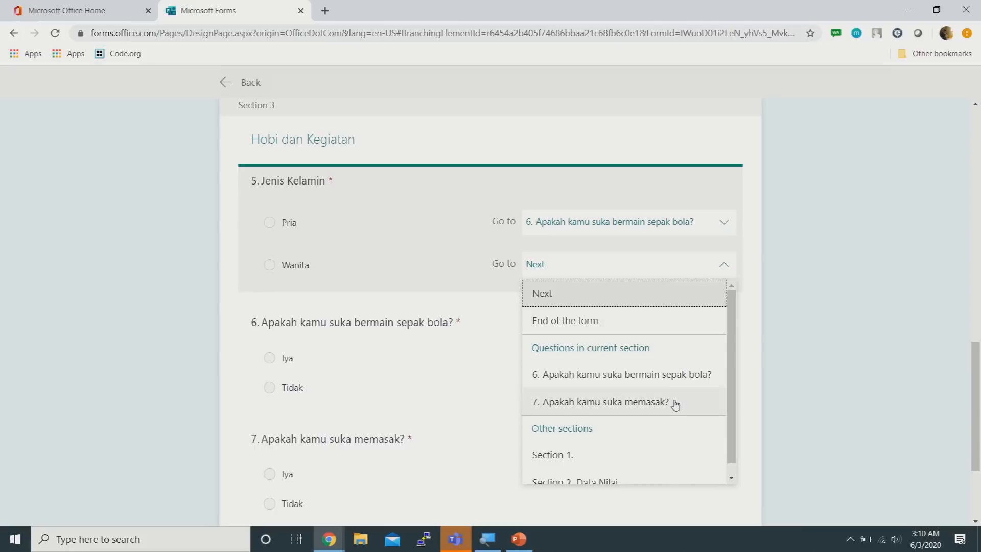
pyautogui.click(674, 403)
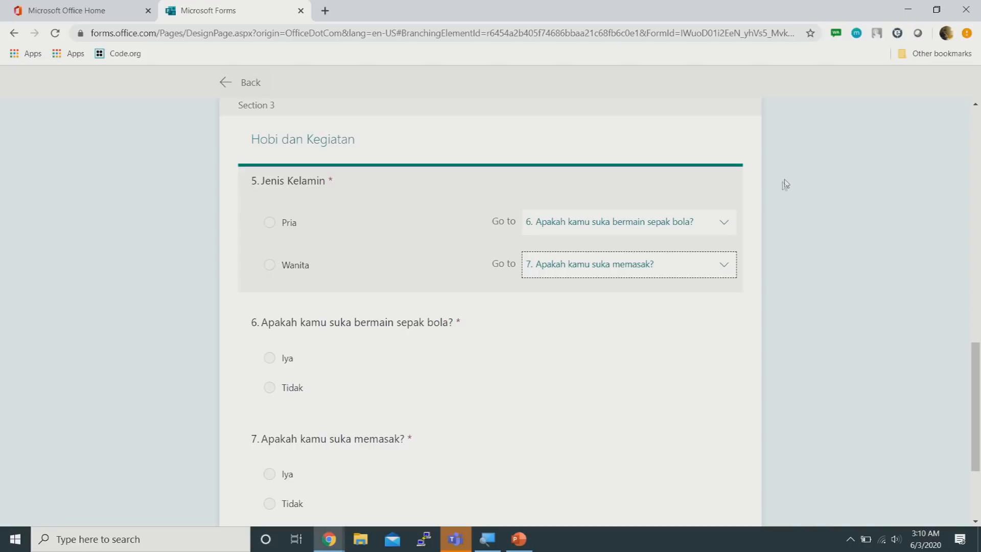
pyautogui.click(817, 241)
pyautogui.click(249, 84)
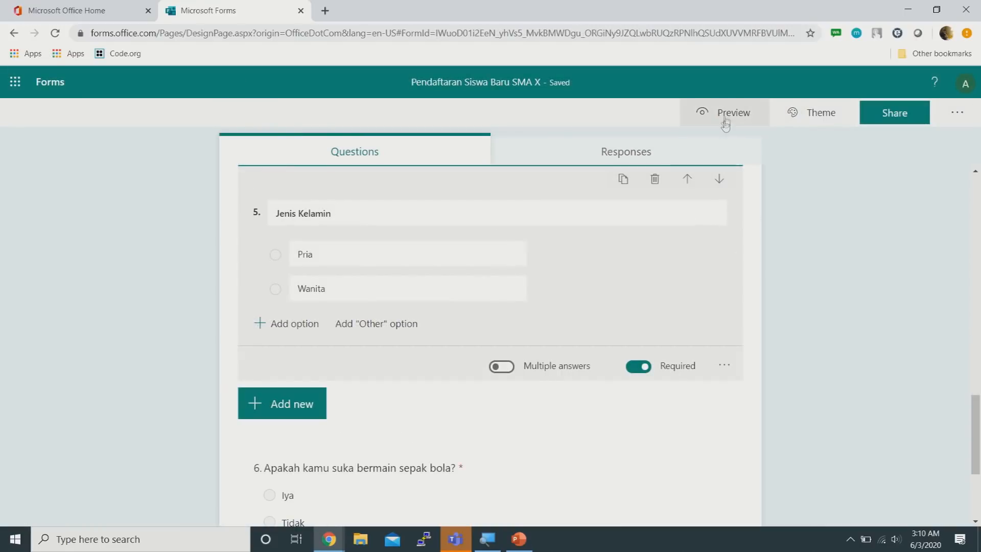
# In Preview, enter a test full name and school 'SMP', then continue to Data Nilai
pyautogui.click(725, 119)
pyautogui.scroll(-3, 660, 259)
pyautogui.click(435, 219)
pyautogui.write('yuche')
pyautogui.press('Tab')
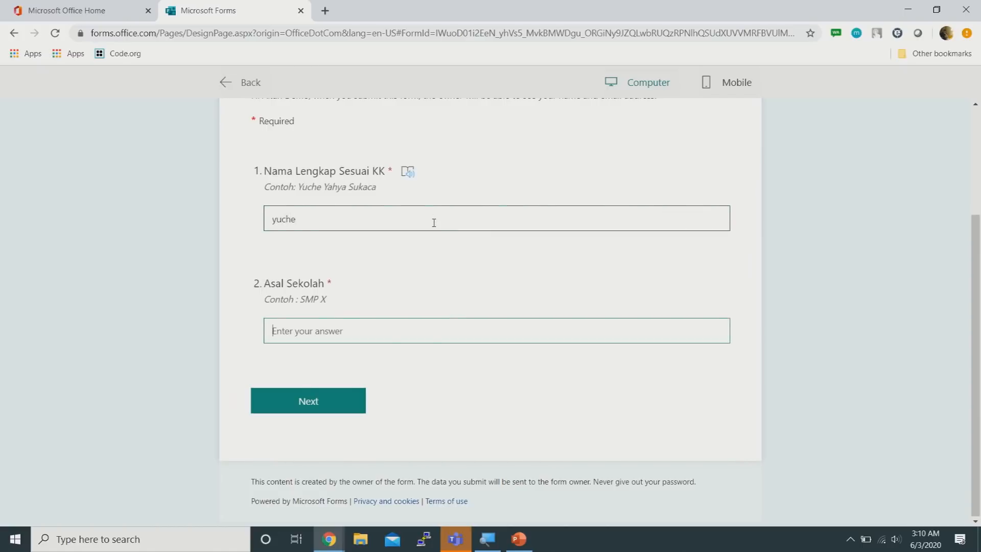
pyautogui.write('SMP 12345 Jakarta')
pyautogui.rightClick(314, 400)
pyautogui.click(329, 401)
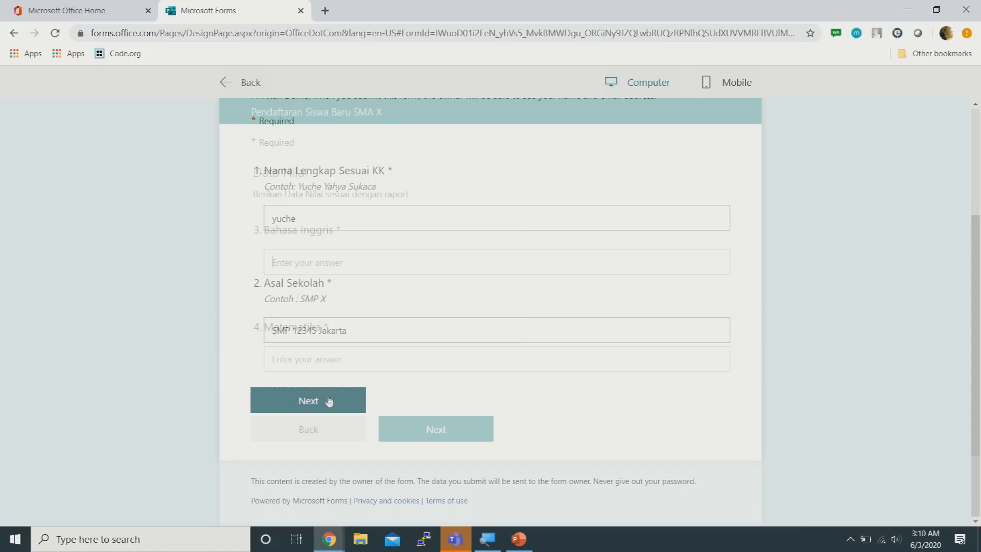
# Enter 34 for Bahasa Inggris and Matematika, then continue to Hobi dan Kegiatan
pyautogui.click(376, 269)
pyautogui.write('34')
pyautogui.click(355, 359)
pyautogui.write('34')
pyautogui.click(445, 429)
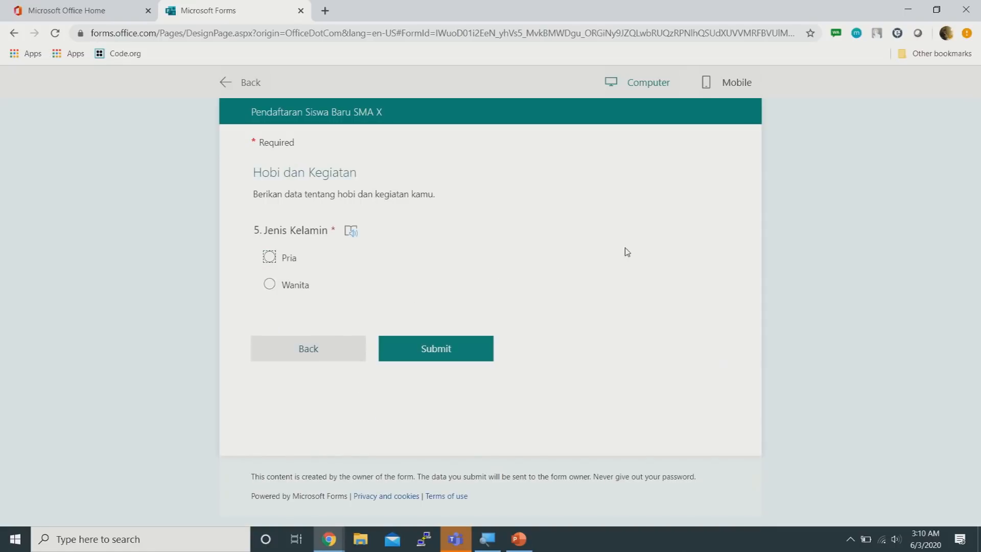
# Toggle Jenis Kelamin between Pria and Wanita to check the branching, then leave the preview
pyautogui.click(270, 258)
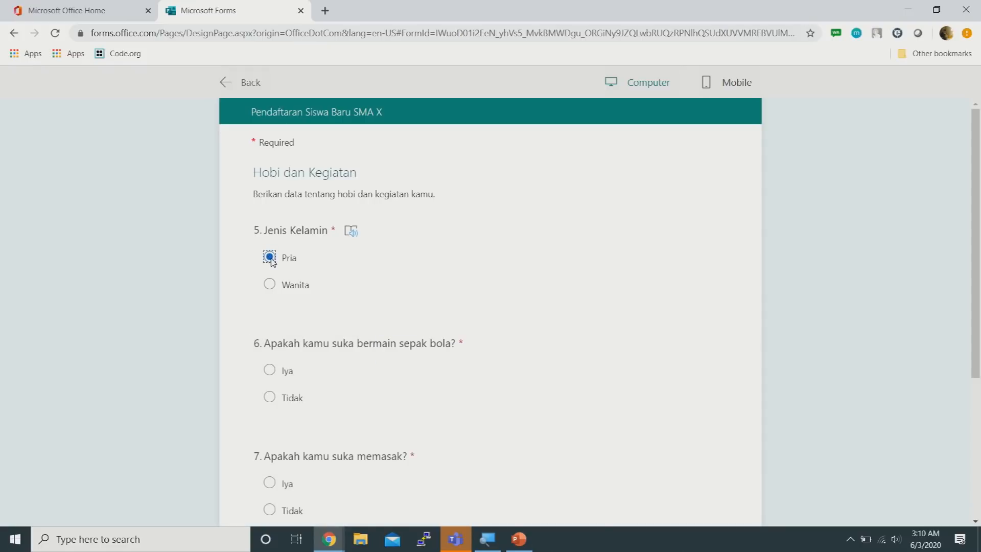
pyautogui.scroll(-4, 620, 292)
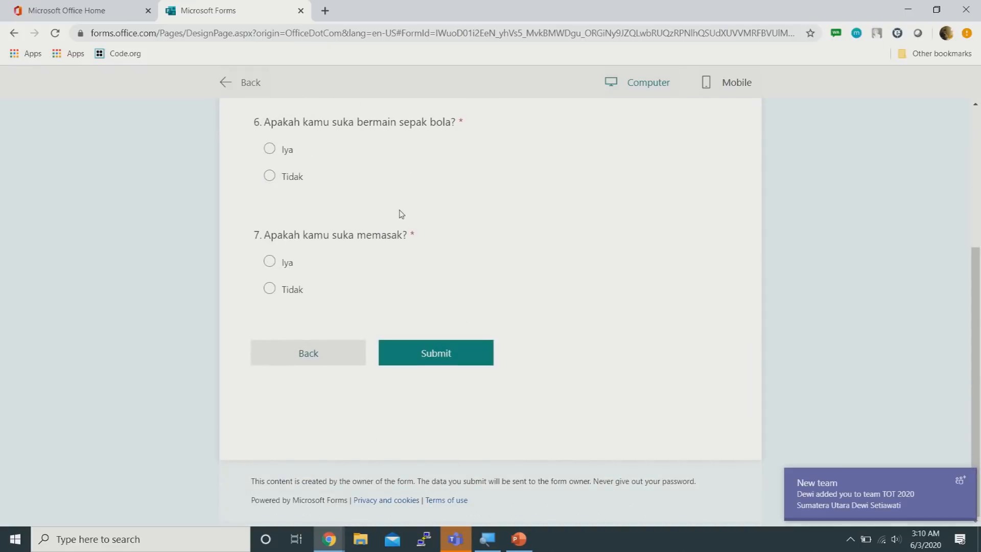
pyautogui.scroll(2, 401, 213)
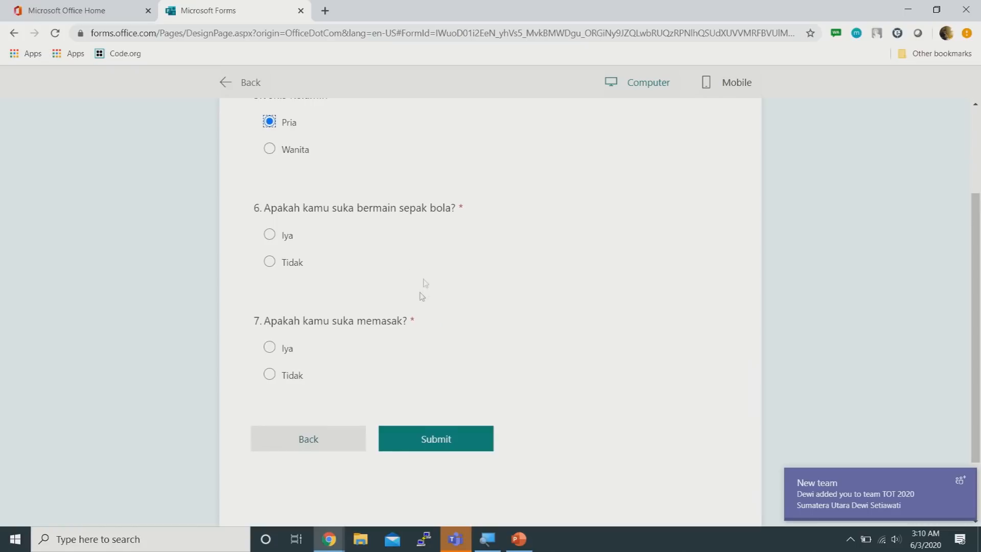
pyautogui.scroll(1, 537, 266)
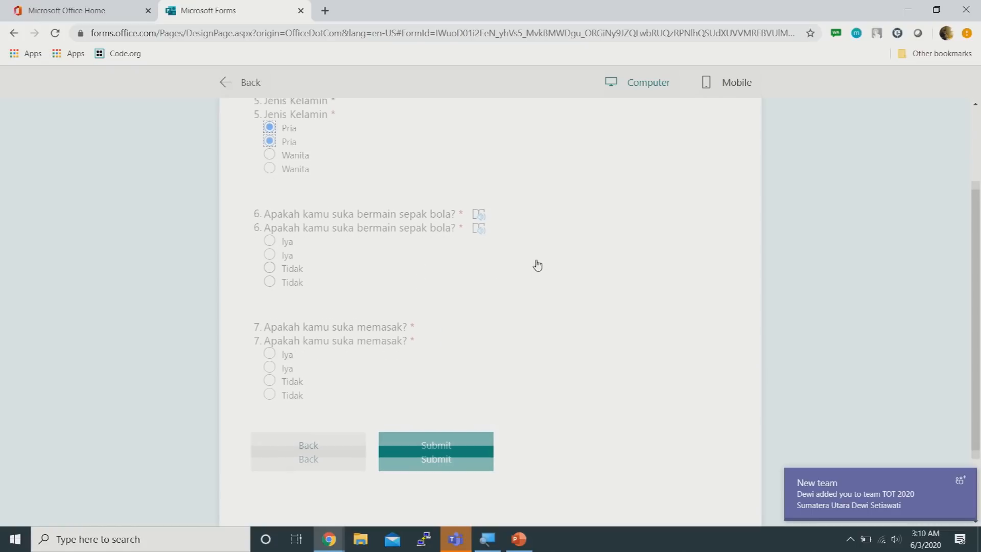
pyautogui.click(269, 175)
pyautogui.click(269, 149)
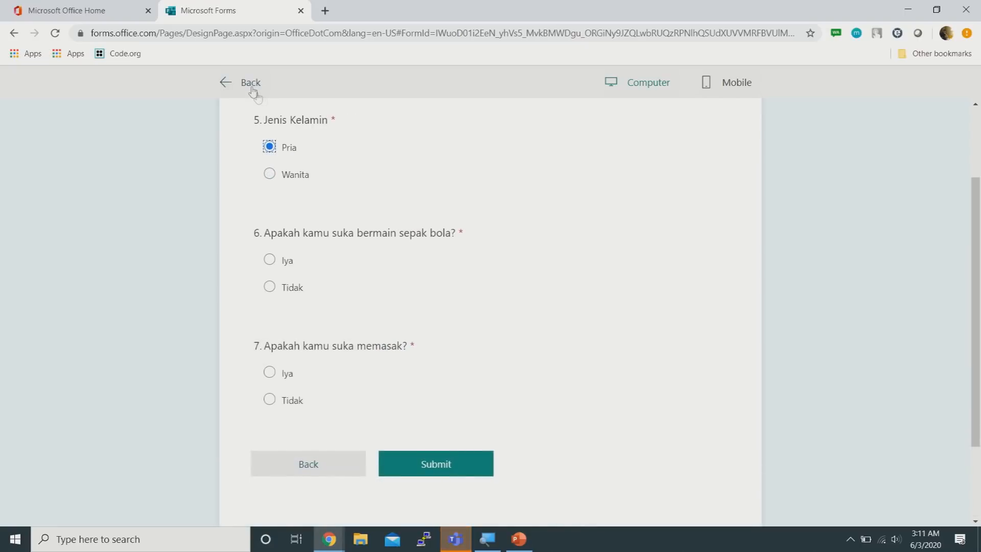
pyautogui.click(250, 84)
# Open the branching setup and select question 6
pyautogui.scroll(-3, 553, 250)
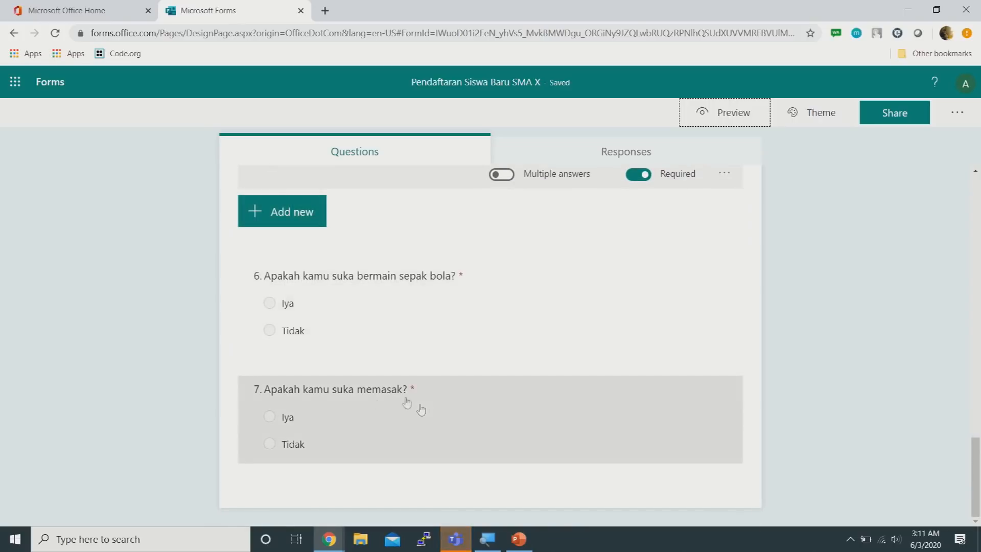
pyautogui.scroll(3, 585, 322)
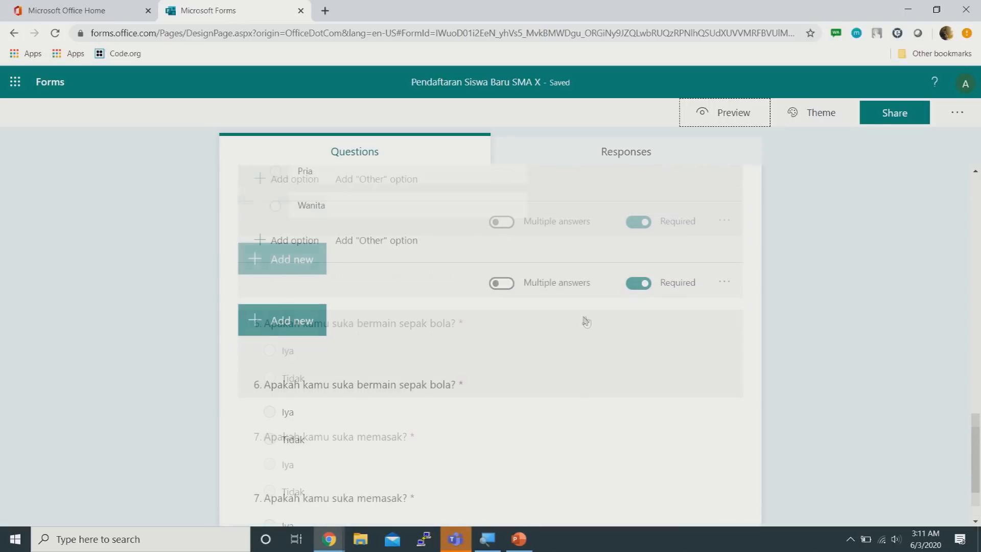
pyautogui.click(724, 384)
pyautogui.click(754, 473)
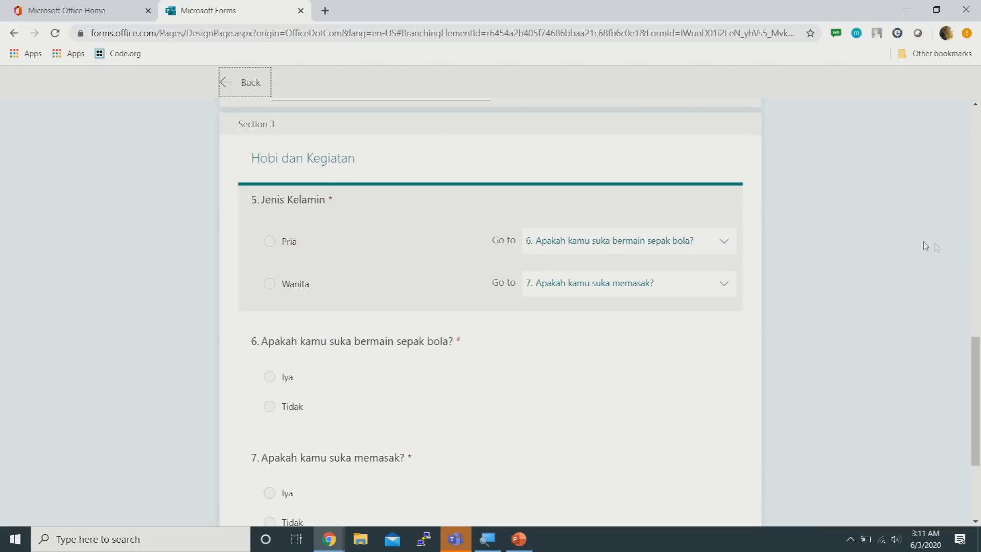
pyautogui.scroll(-2, 937, 247)
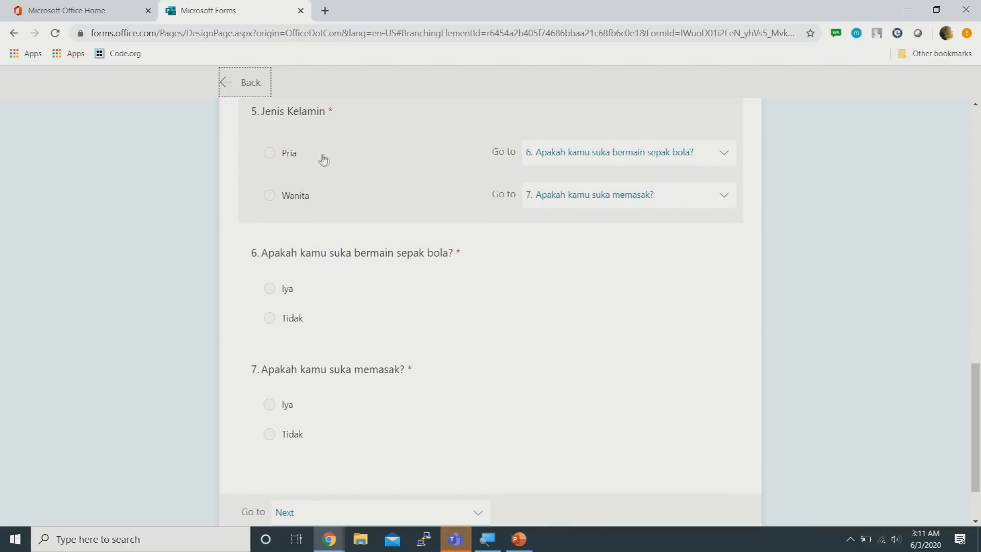
pyautogui.click(434, 297)
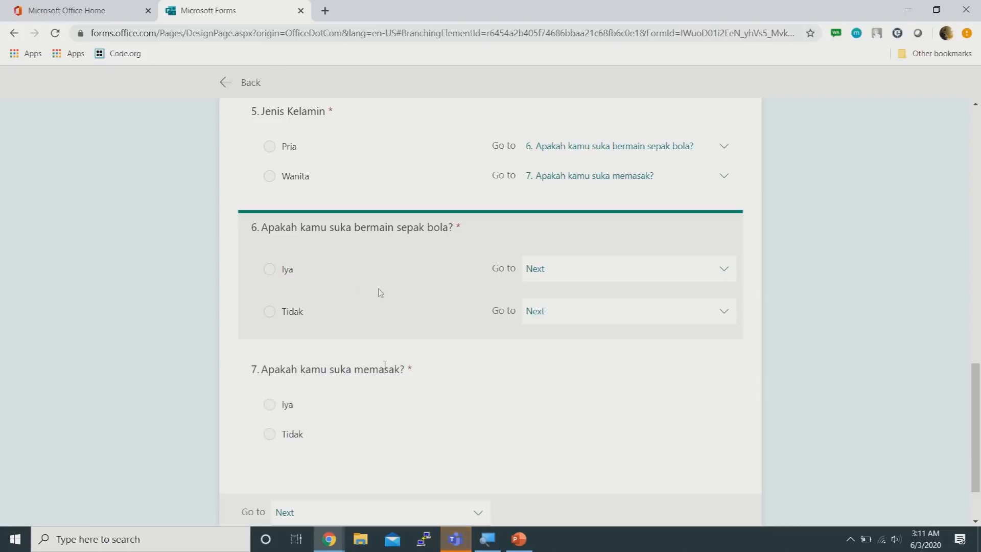
pyautogui.scroll(-1, 401, 275)
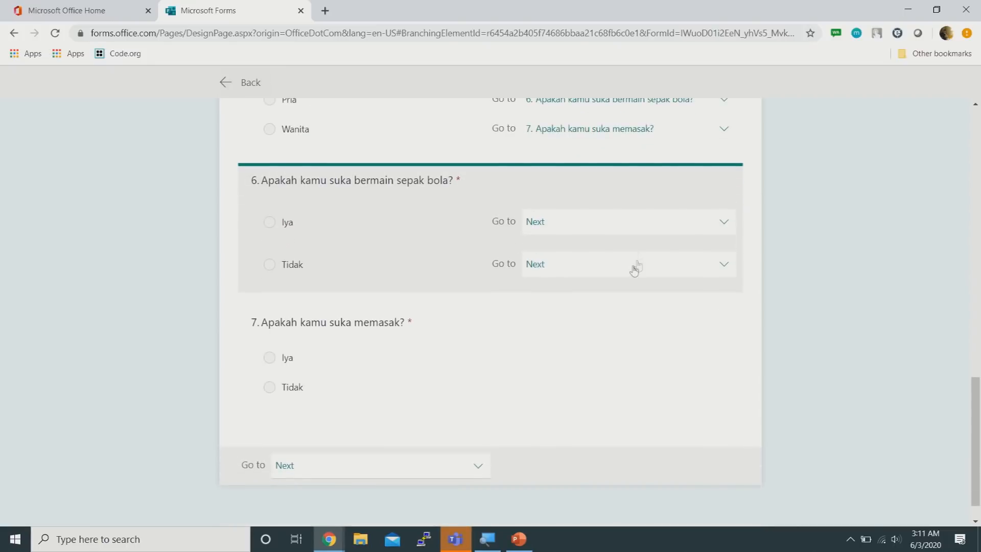
# Send both Iya and Tidak answers of question 6 to End of the form
pyautogui.click(633, 229)
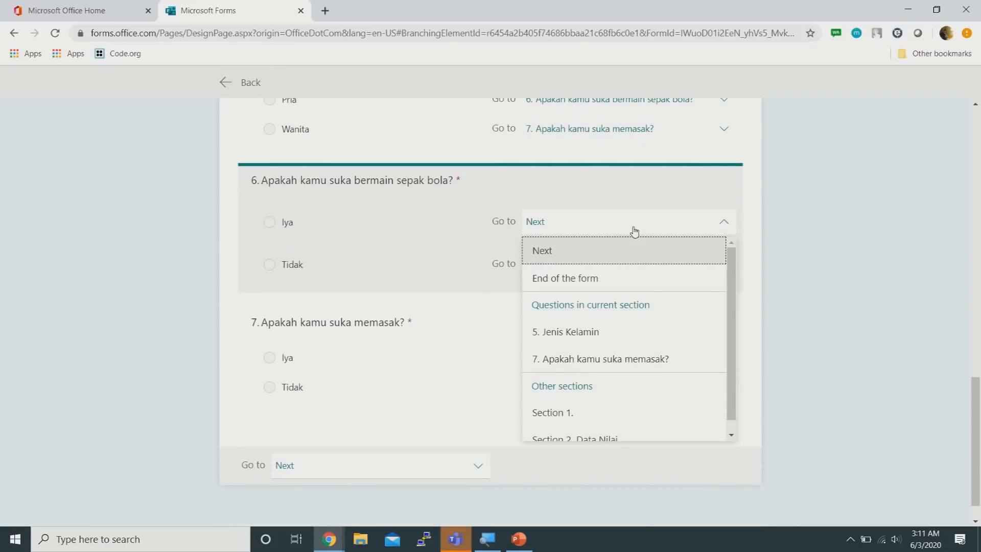
pyautogui.click(732, 353)
pyautogui.rightClick(736, 331)
pyautogui.click(571, 254)
pyautogui.click(593, 226)
pyautogui.click(735, 331)
pyautogui.moveTo(736, 331)
pyautogui.mouseDown()
pyautogui.moveTo(732, 341)
pyautogui.moveTo(731, 322)
pyautogui.mouseUp()
pyautogui.click(594, 282)
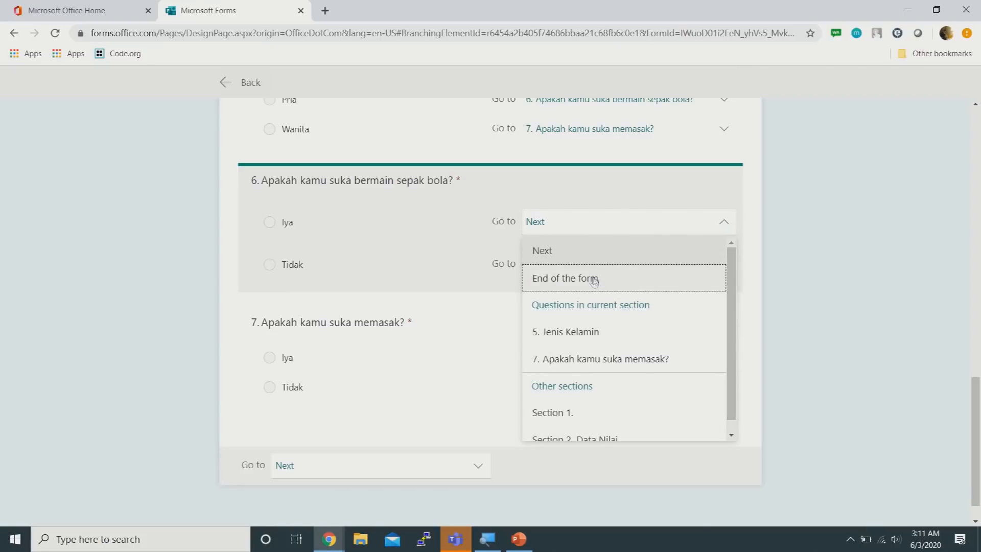
pyautogui.click(594, 282)
pyautogui.click(592, 279)
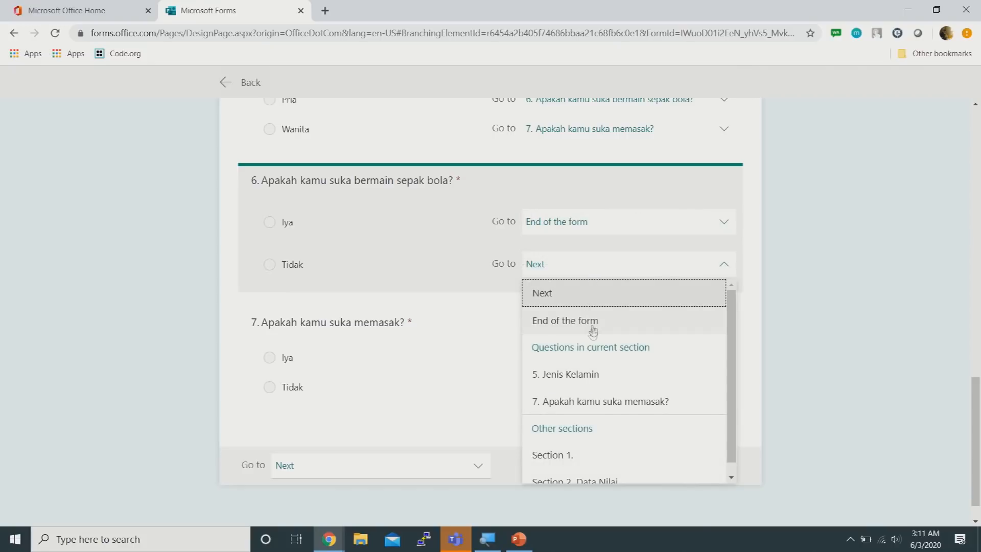
pyautogui.click(596, 322)
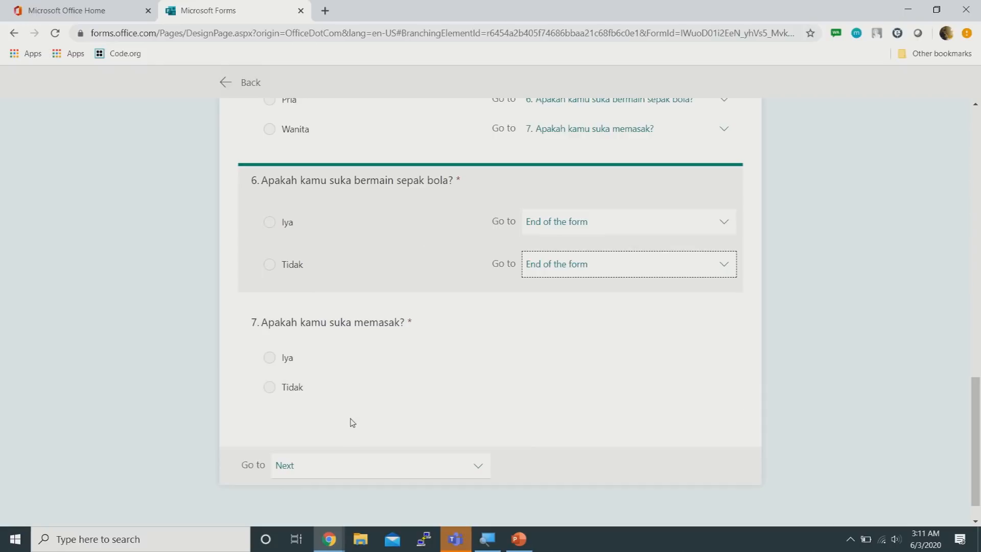
pyautogui.scroll(3, 437, 270)
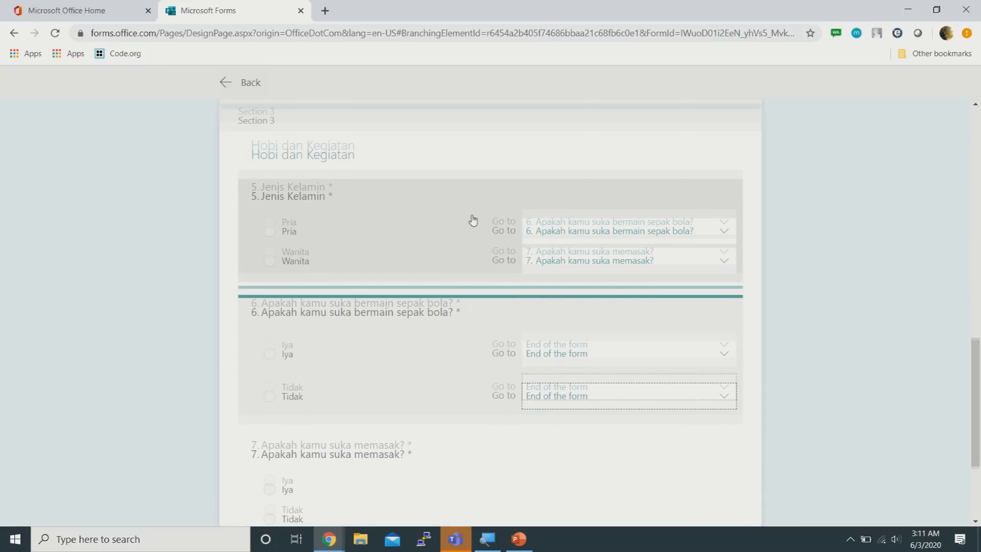
# Add text question 8 'Acara TV Favorit kamu' below question 7, then select question 5
pyautogui.click(254, 84)
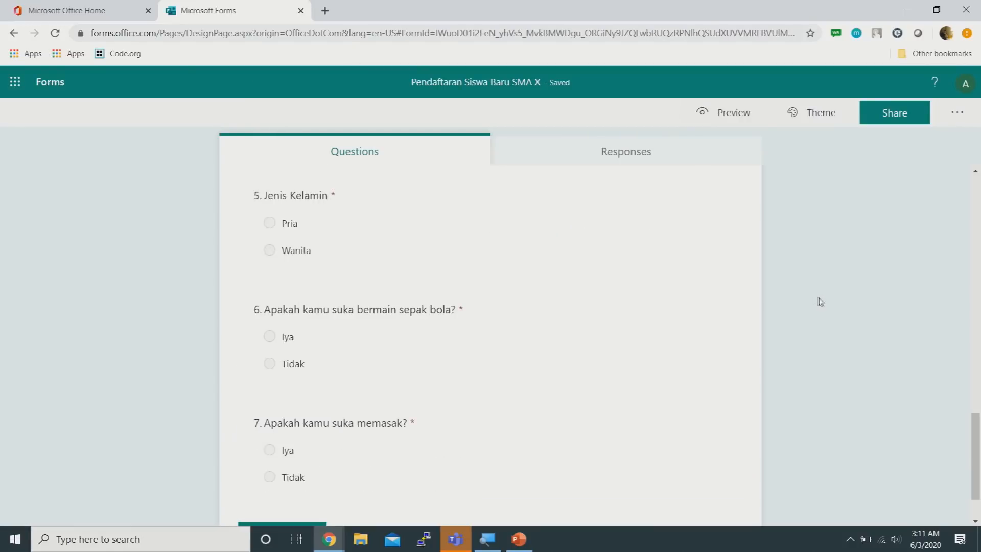
pyautogui.scroll(-1, 816, 306)
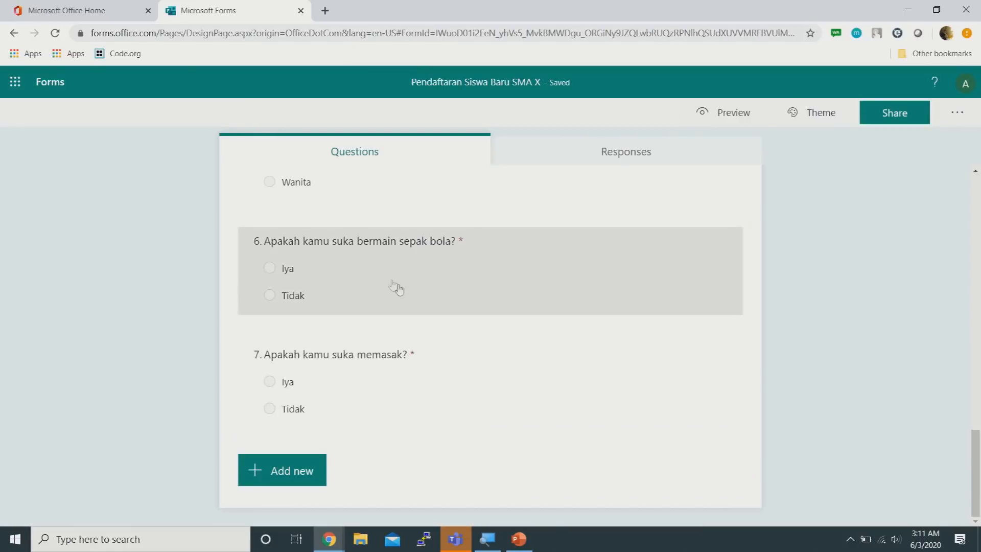
pyautogui.scroll(3, 457, 305)
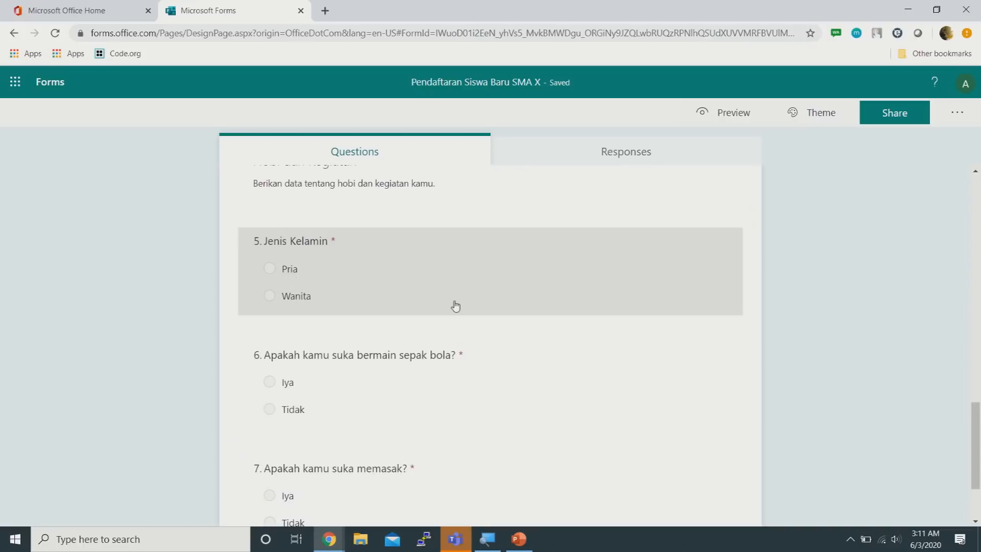
pyautogui.scroll(-3, 455, 306)
pyautogui.scroll(5, 454, 307)
pyautogui.scroll(-5, 455, 306)
pyautogui.click(297, 478)
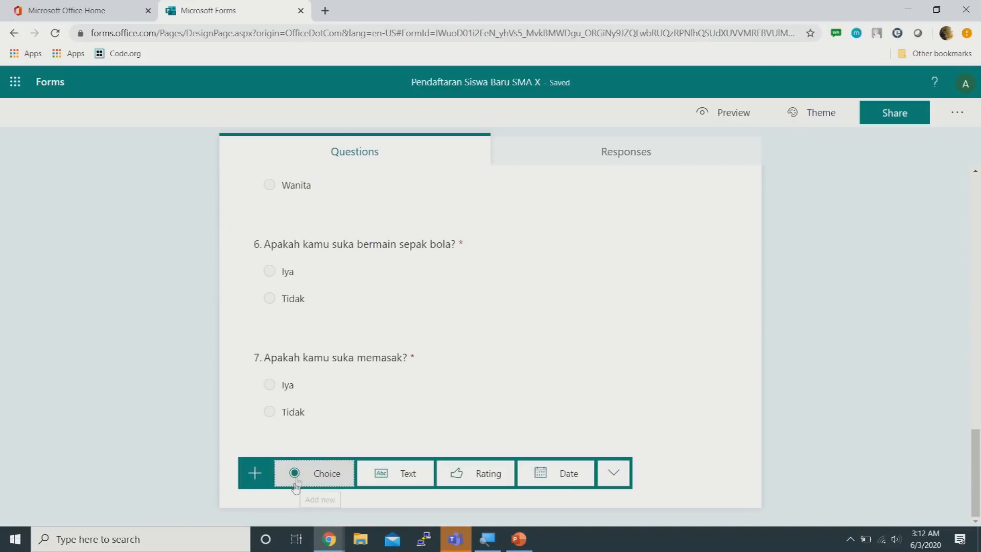
pyautogui.click(397, 474)
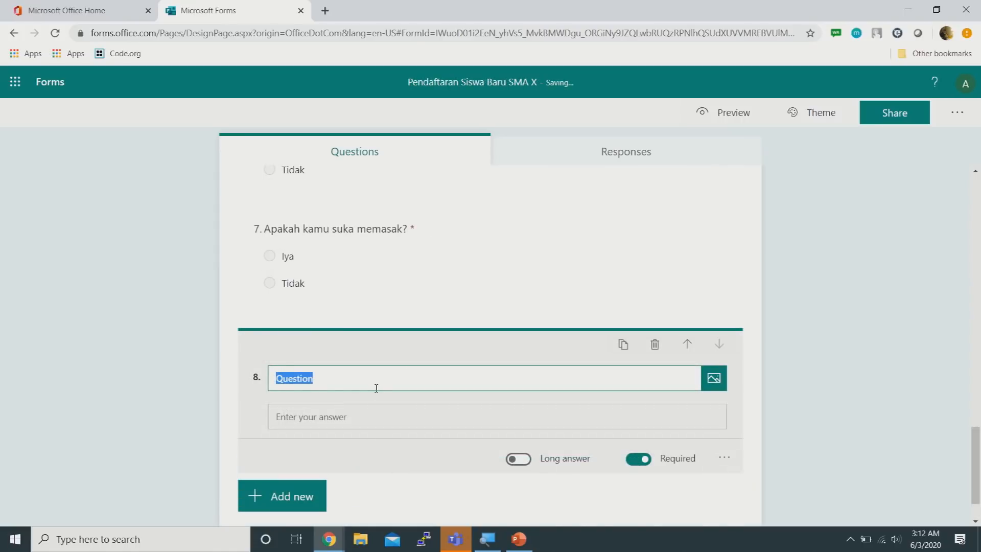
pyautogui.write('AC')
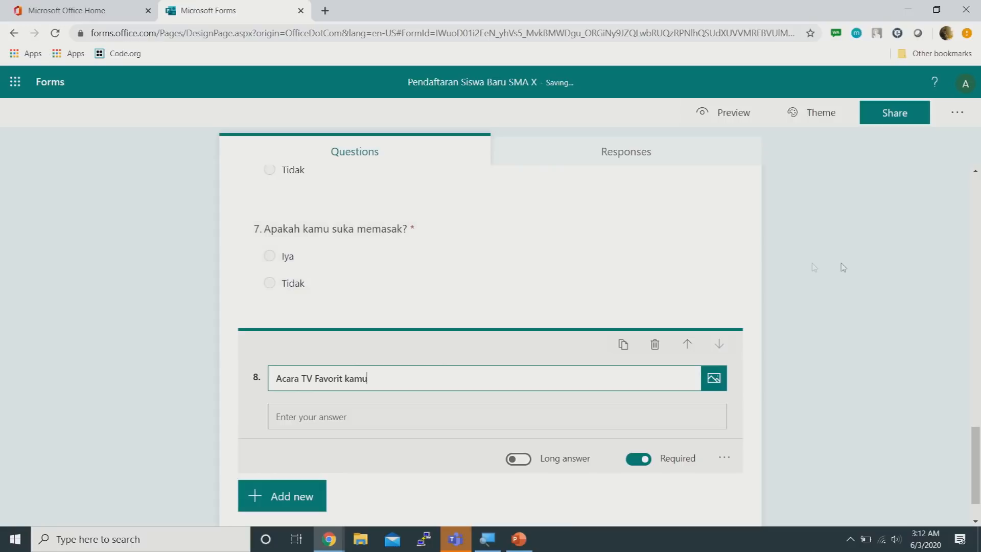
pyautogui.scroll(7, 814, 266)
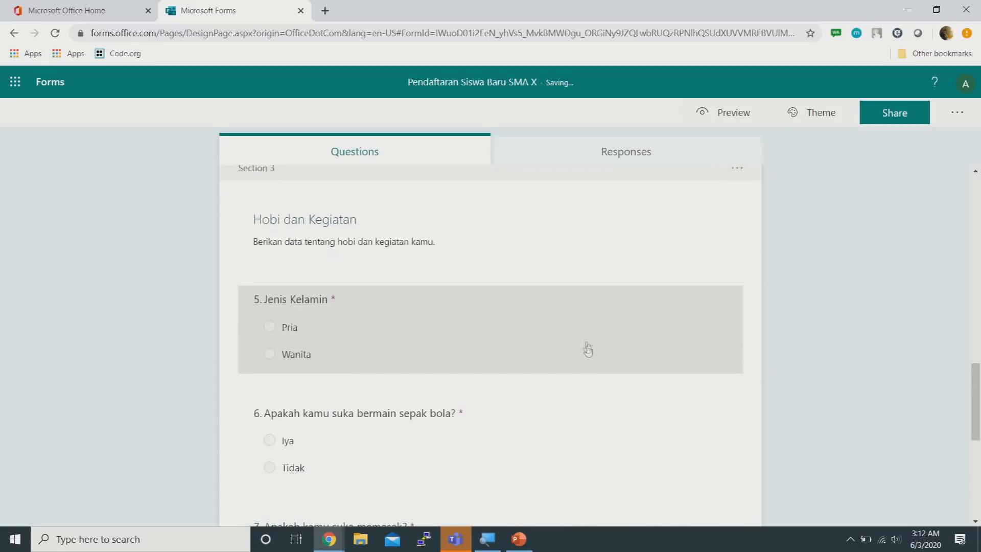
pyautogui.click(587, 350)
pyautogui.scroll(-2, 659, 333)
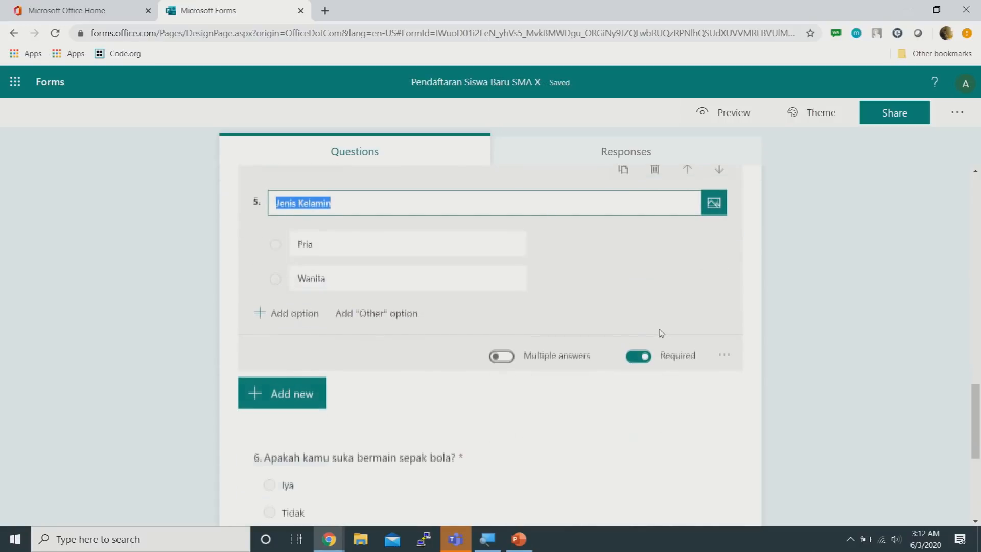
# In branching, send question 6's Iya and Tidak answers to question 8
pyautogui.click(725, 354)
pyautogui.click(765, 451)
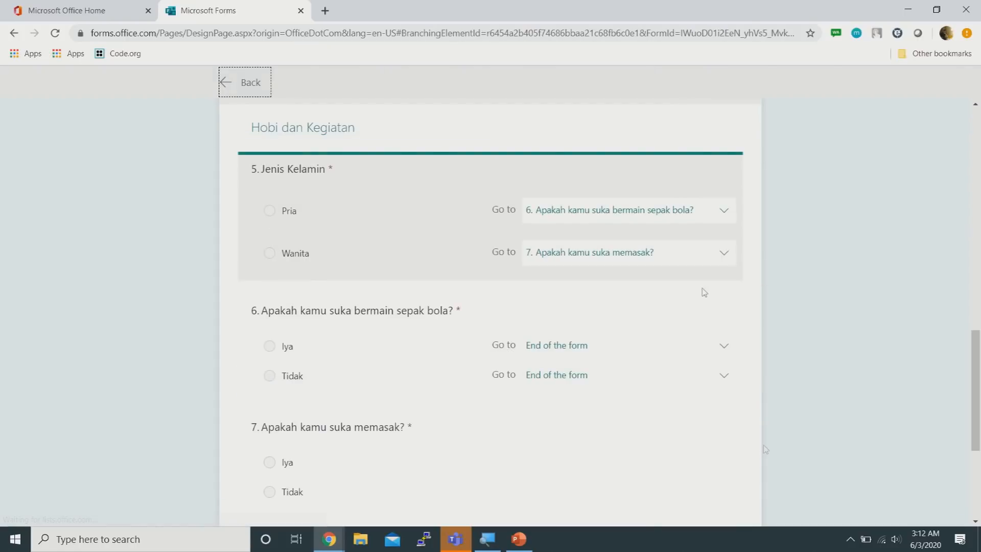
pyautogui.scroll(-2, 831, 222)
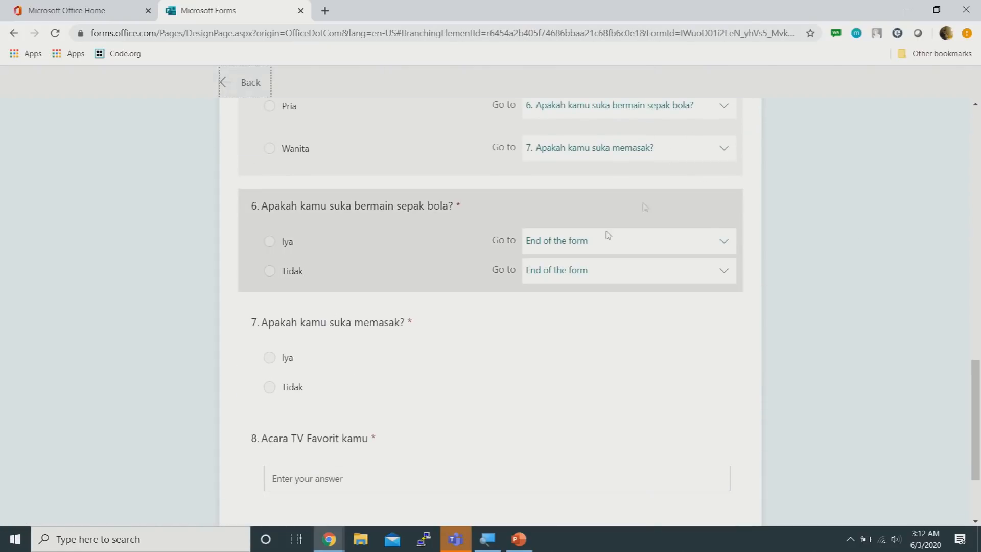
pyautogui.click(654, 246)
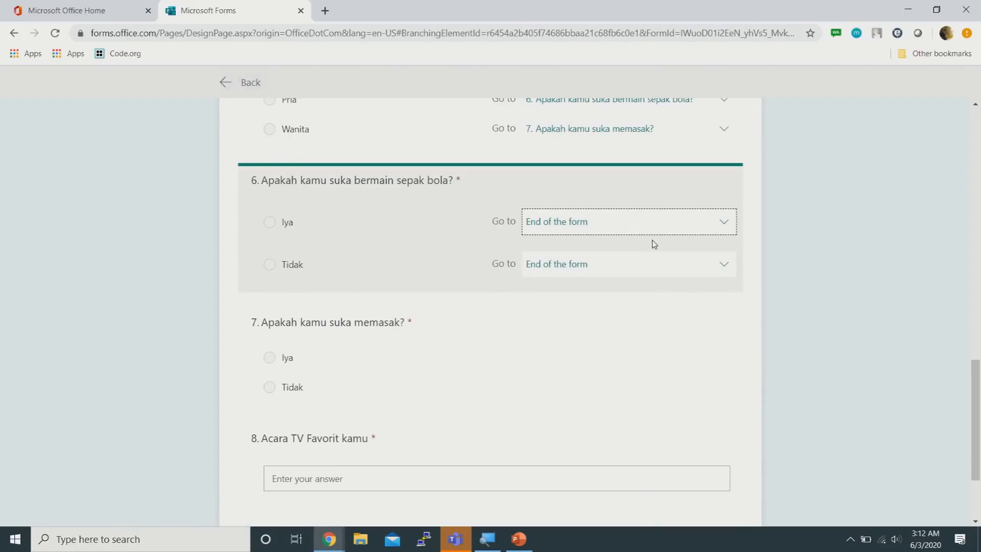
pyautogui.click(628, 228)
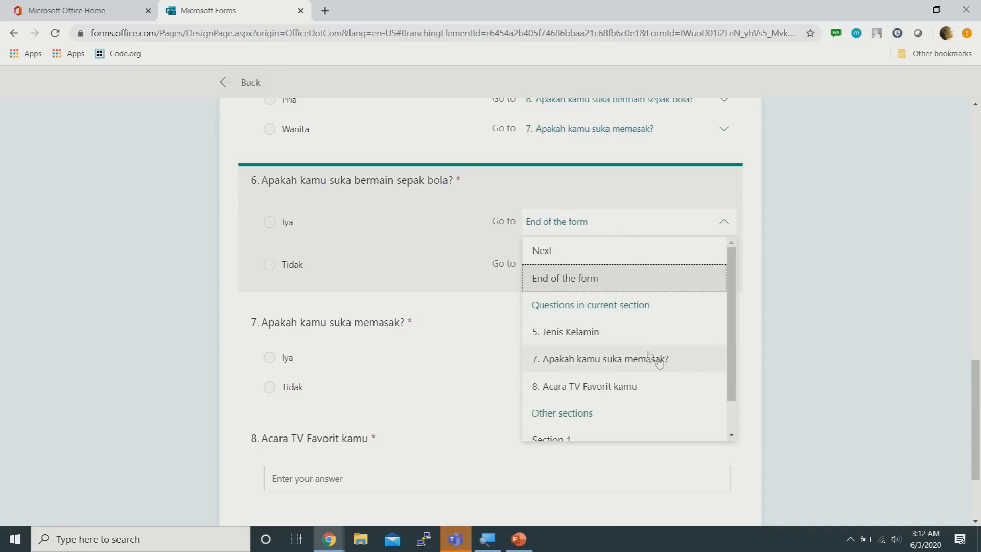
pyautogui.click(615, 387)
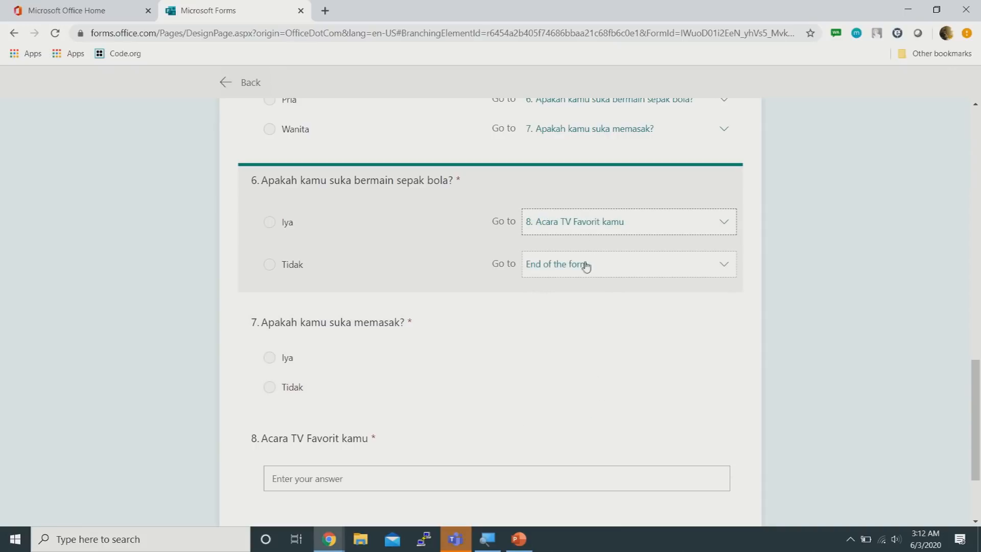
pyautogui.click(584, 264)
pyautogui.click(623, 429)
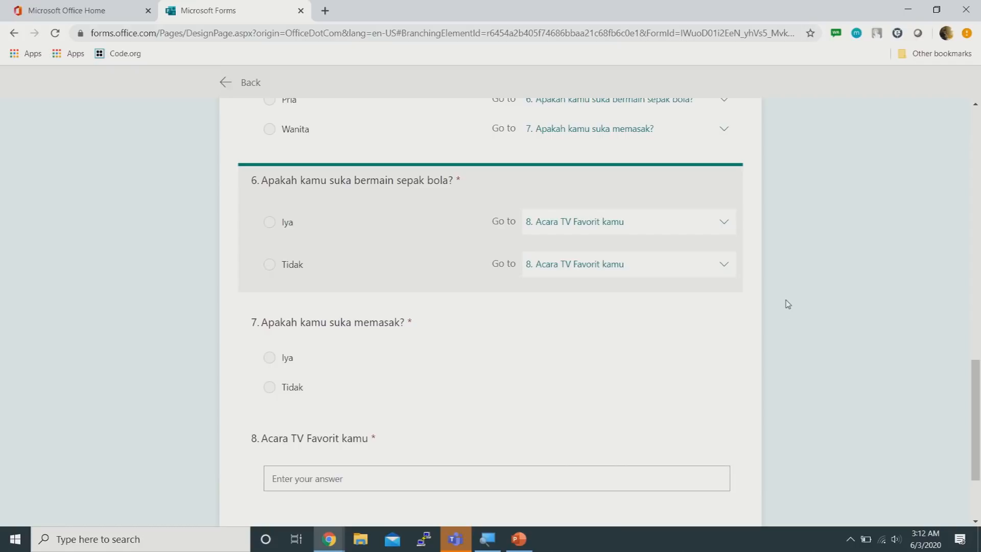
# Send question 7's Iya and Tidak answers to question 8, Acara TV Favorit kamu
pyautogui.scroll(2, 785, 303)
pyautogui.scroll(-2, 785, 304)
pyautogui.scroll(7, 782, 304)
pyautogui.scroll(-7, 783, 304)
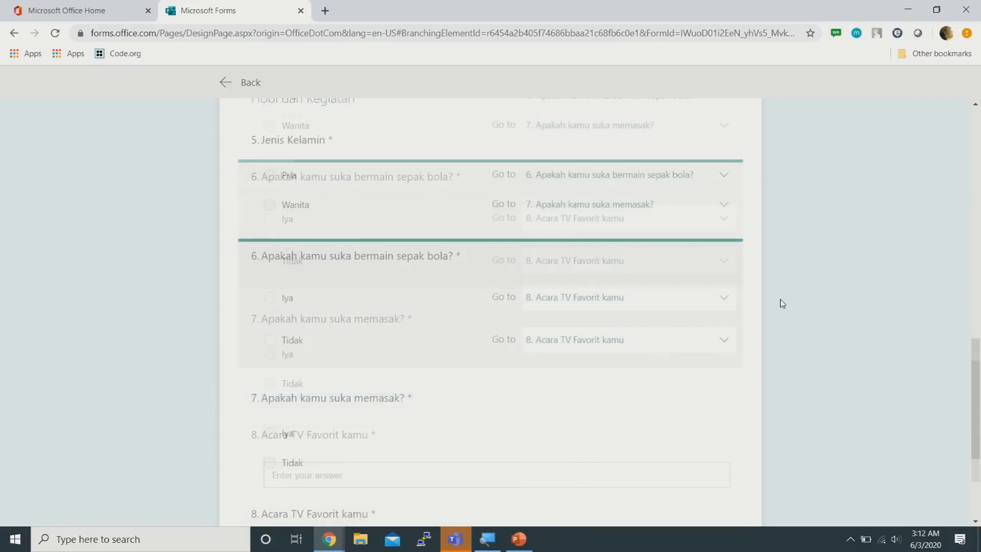
pyautogui.scroll(-1, 483, 341)
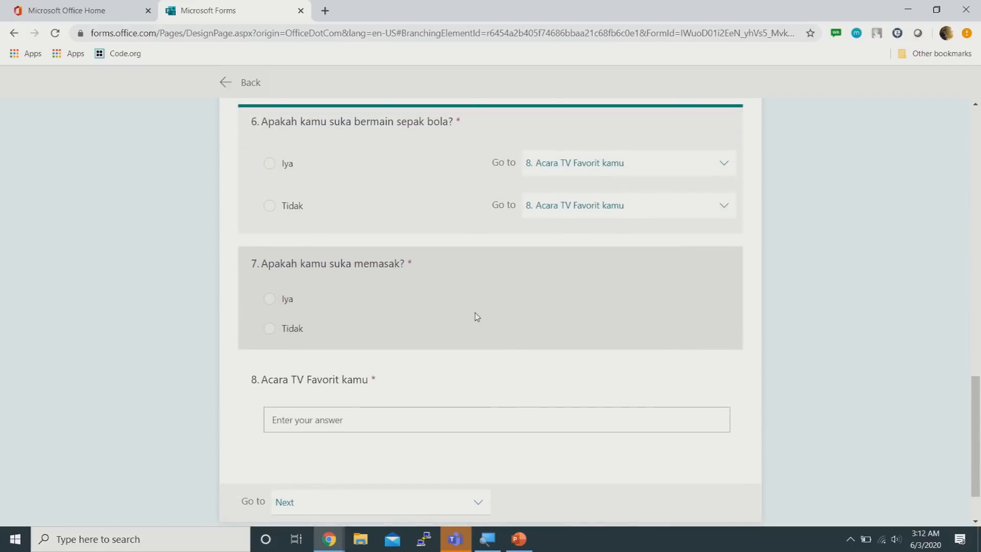
pyautogui.click(475, 315)
pyautogui.click(601, 278)
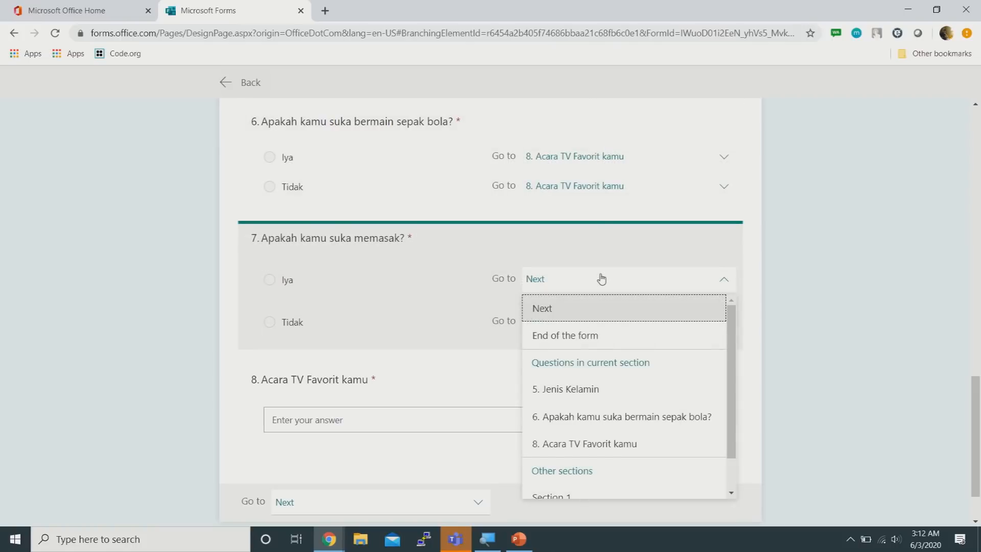
pyautogui.click(606, 443)
pyautogui.click(577, 320)
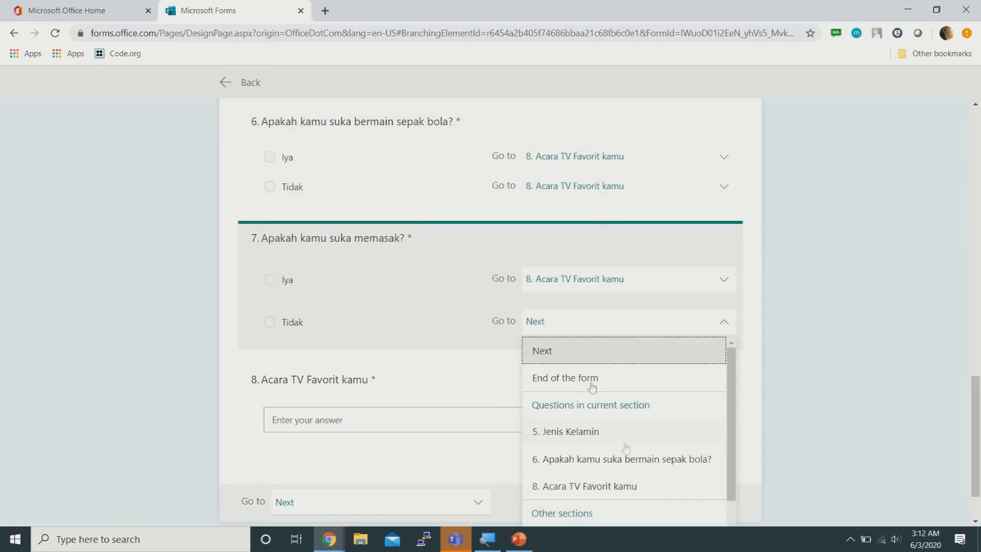
pyautogui.click(609, 484)
pyautogui.scroll(15, 858, 390)
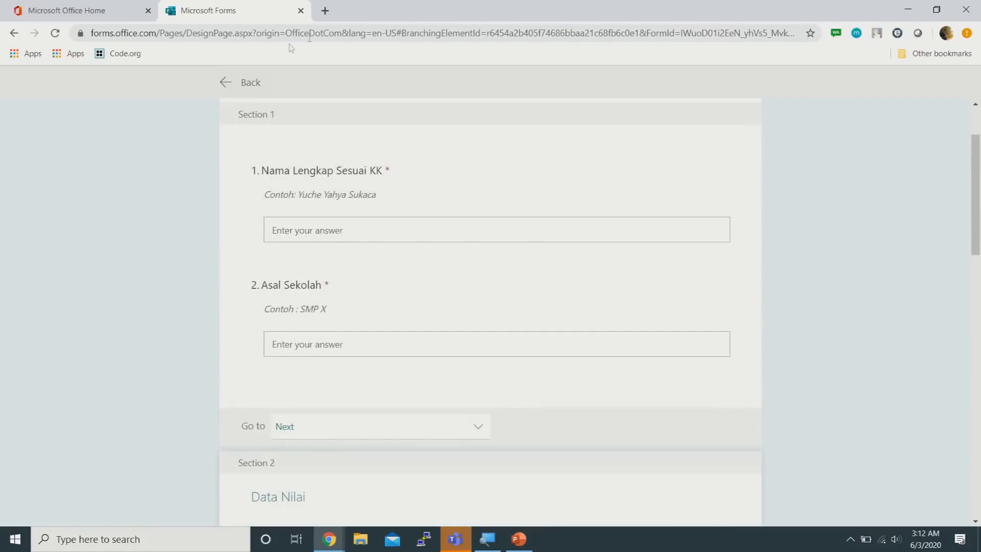
# Preview the form and enter a test full name and school answer
pyautogui.click(228, 88)
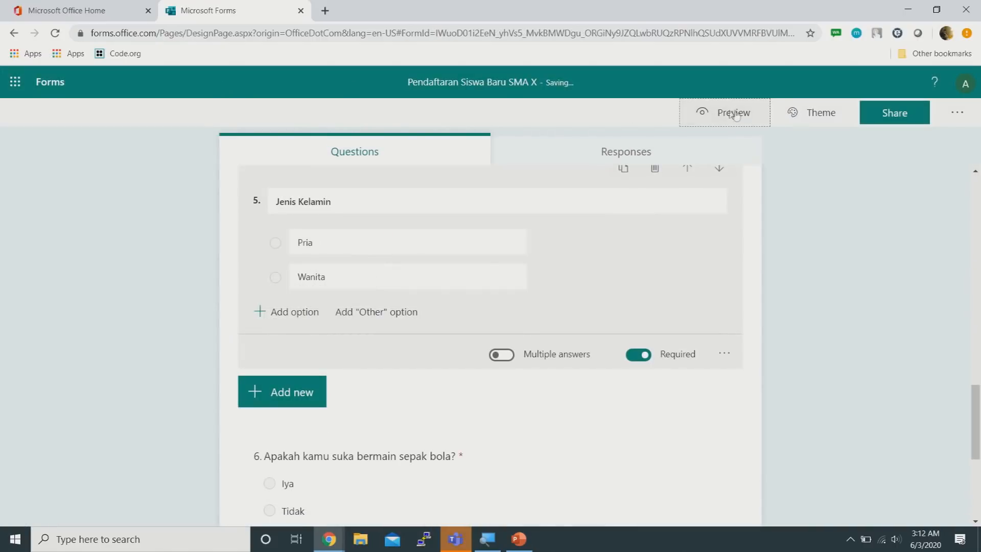
pyautogui.click(720, 109)
pyautogui.scroll(-3, 734, 237)
pyautogui.click(495, 221)
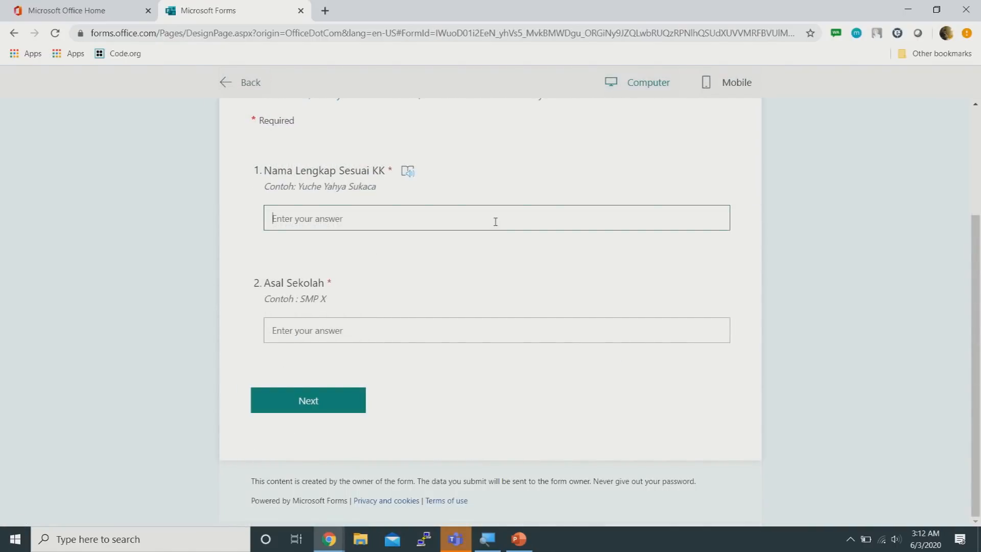
pyautogui.write('Yuche')
pyautogui.press('Tab')
pyautogui.write('S')
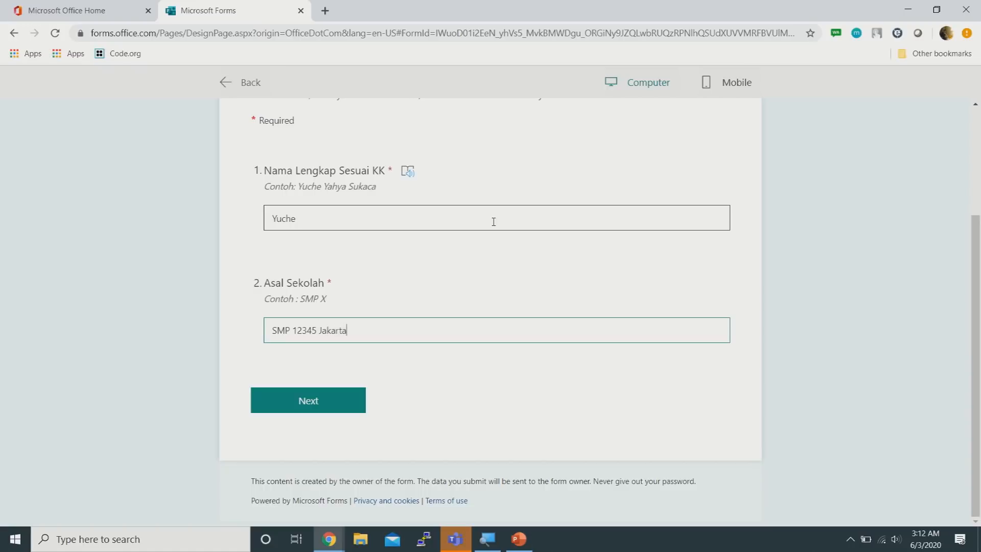
# Enter 89 for both Data Nilai scores and advance to Hobi dan Kegiatan
pyautogui.click(307, 403)
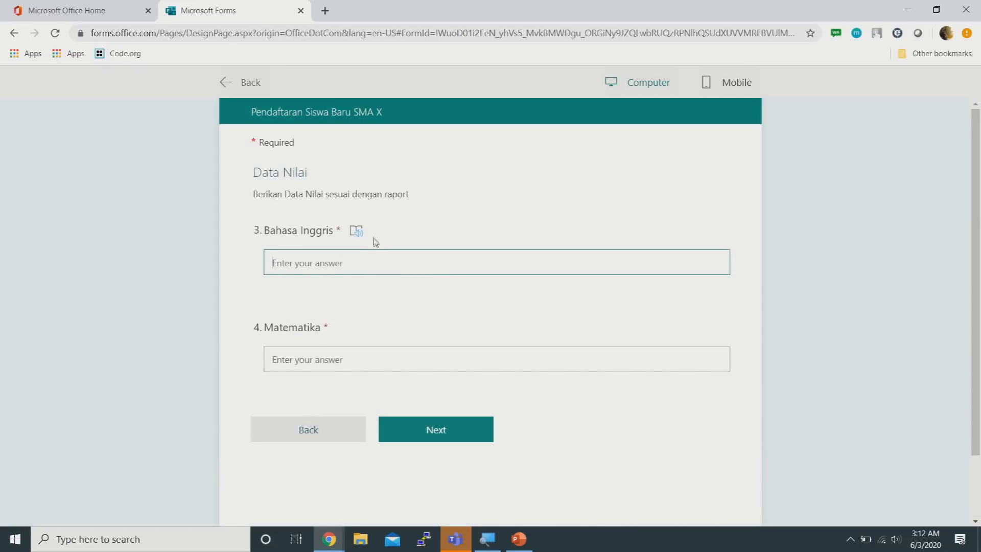
pyautogui.write('89')
pyautogui.click(378, 348)
pyautogui.write('89')
pyautogui.click(420, 422)
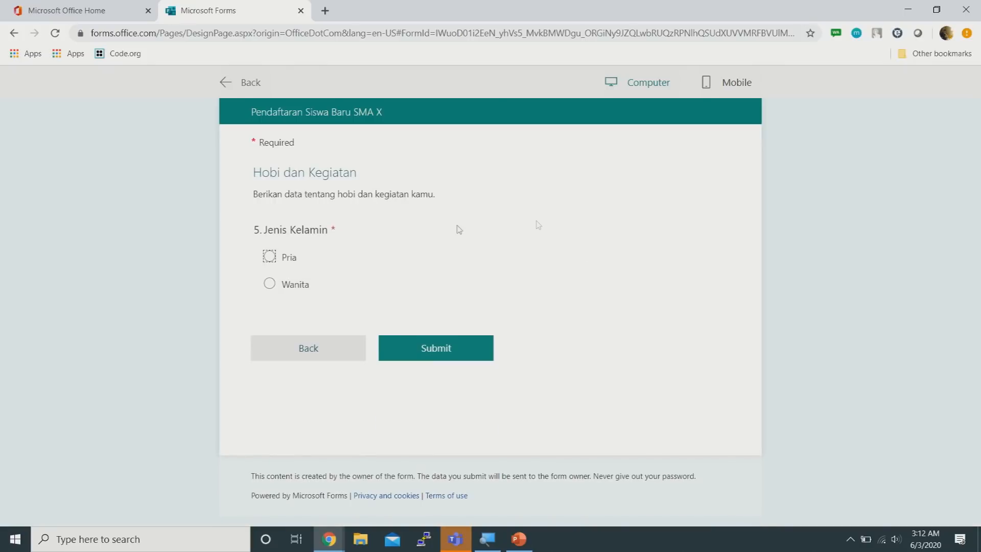
# Test the Pria/Wanita branching in computer and phone layouts, ending in Computer view
pyautogui.click(270, 257)
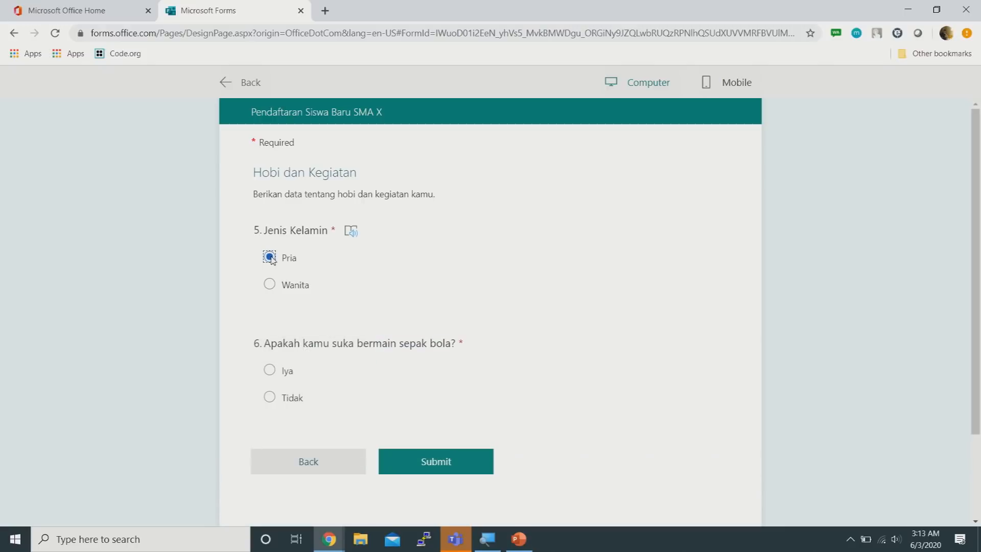
pyautogui.click(270, 287)
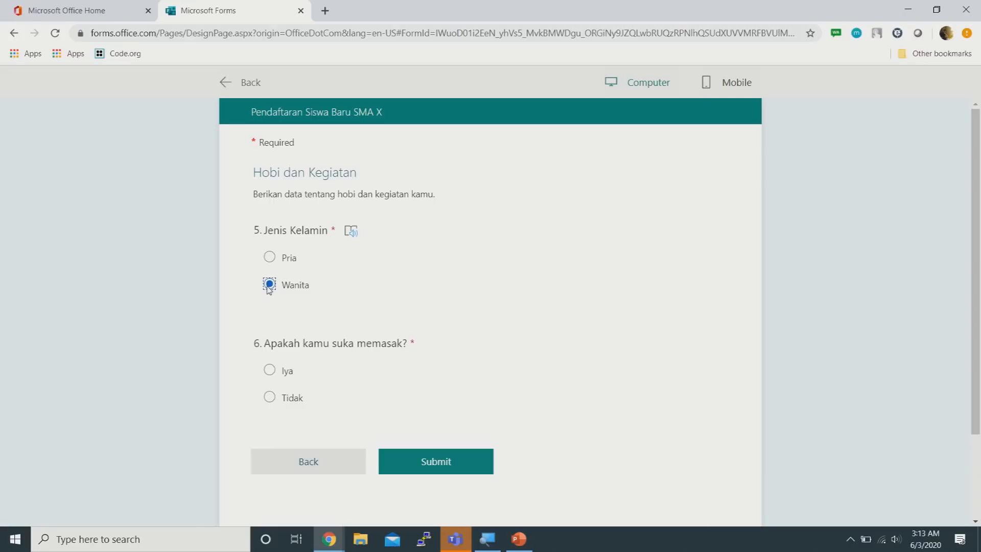
pyautogui.click(269, 258)
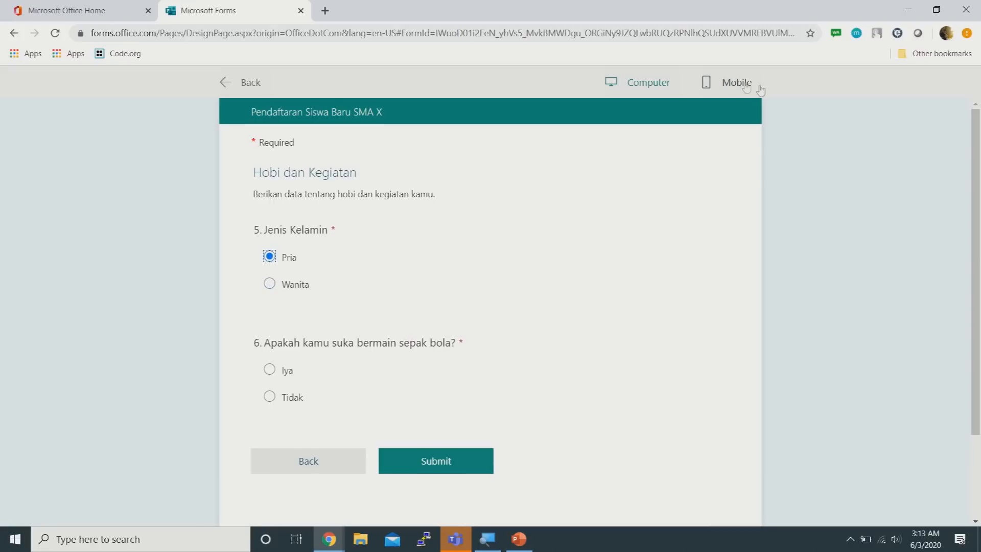
pyautogui.click(742, 85)
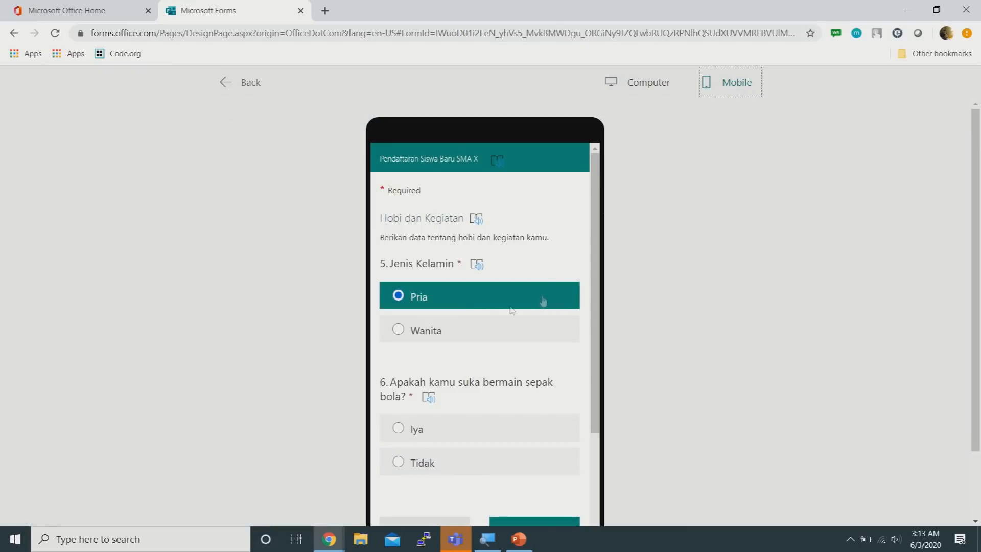
pyautogui.click(400, 330)
pyautogui.click(401, 300)
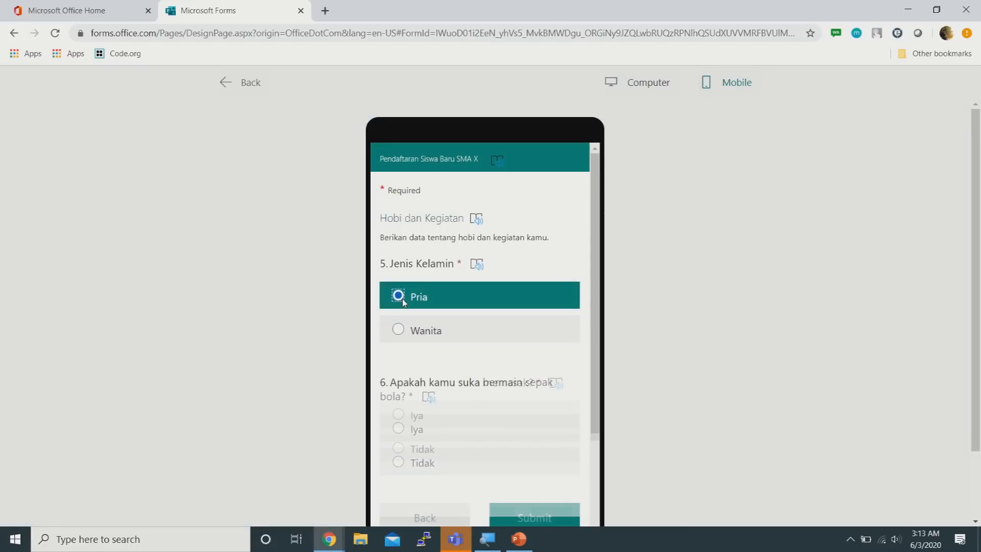
pyautogui.click(659, 85)
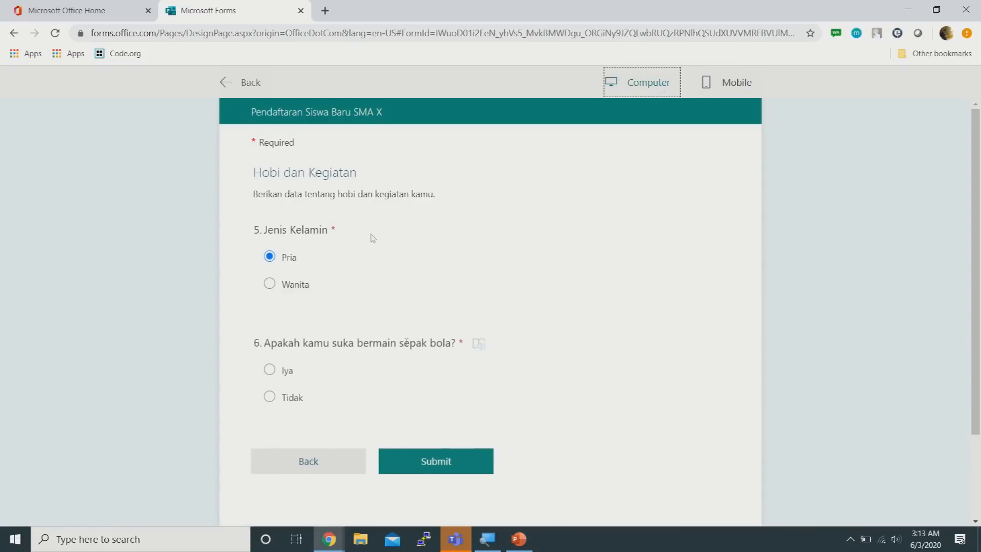
# Back in the editor, add a File upload question after question 8
pyautogui.click(245, 85)
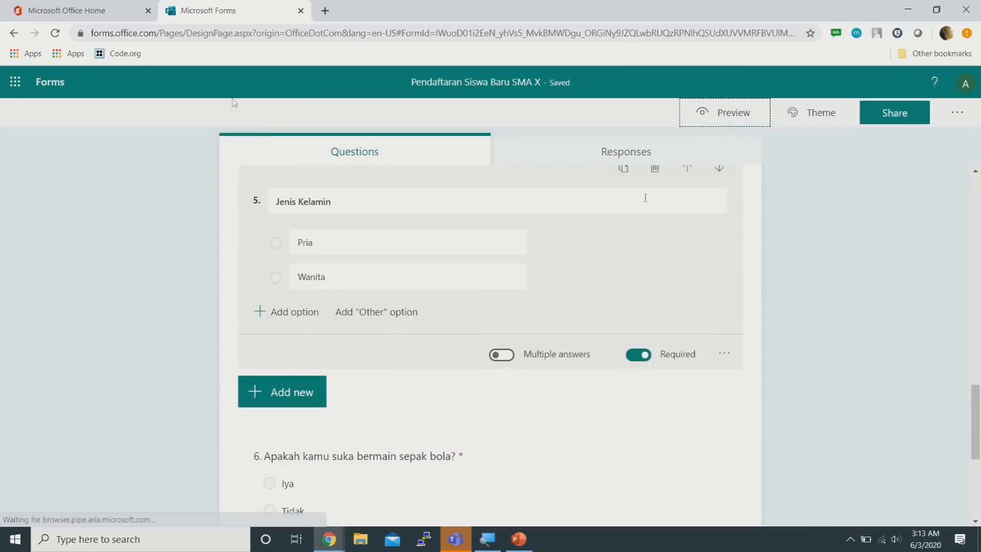
pyautogui.click(876, 249)
pyautogui.scroll(-1, 821, 239)
pyautogui.scroll(-2, 821, 239)
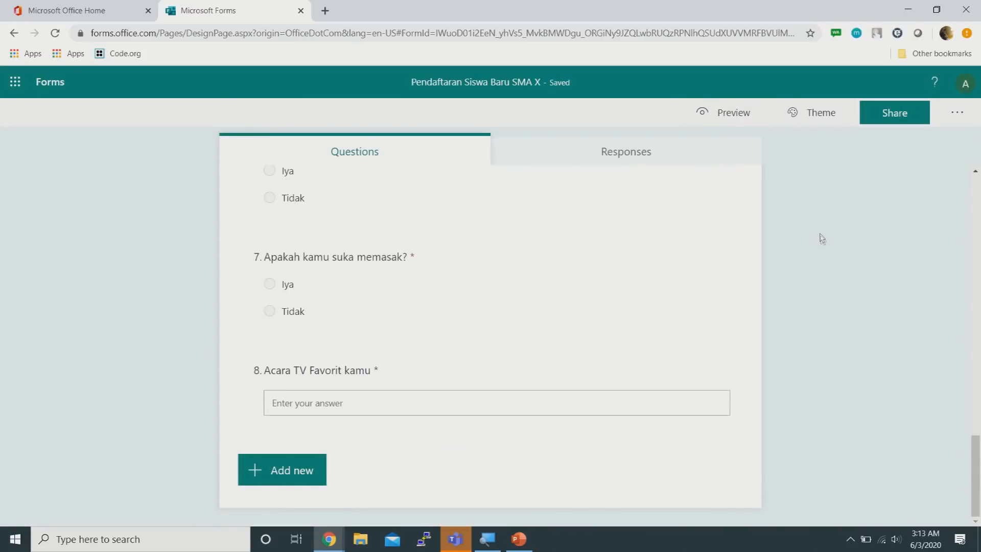
pyautogui.scroll(15, 821, 239)
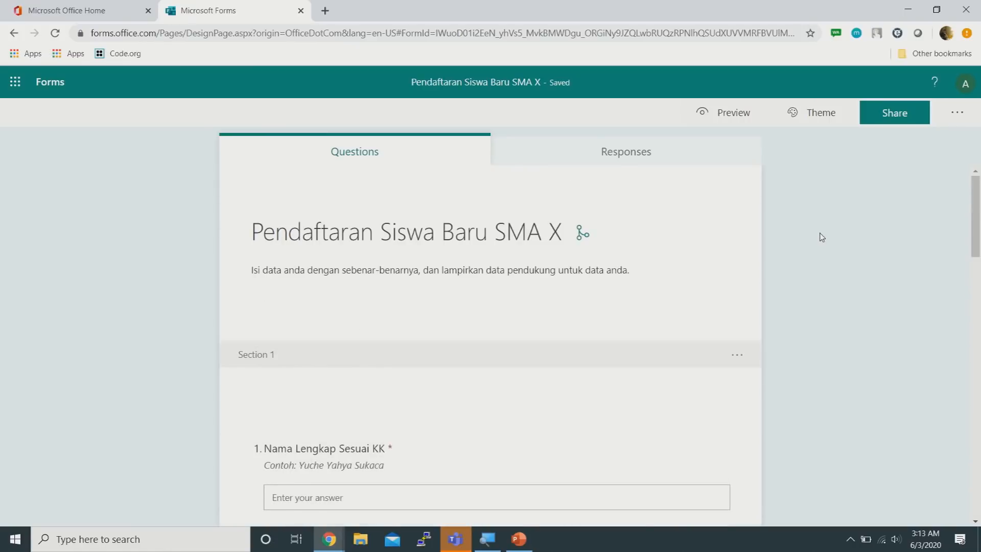
pyautogui.scroll(-15, 817, 229)
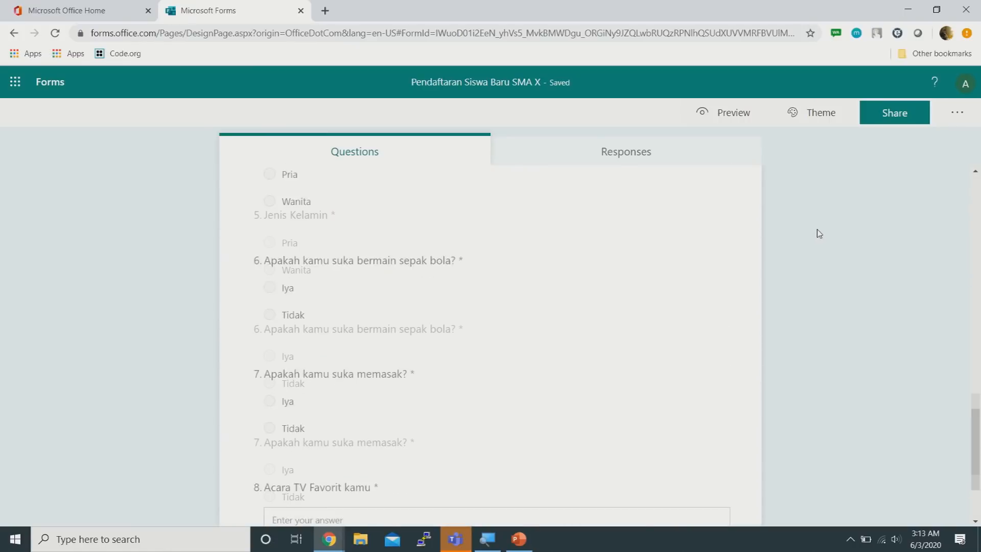
pyautogui.scroll(4, 819, 233)
pyautogui.scroll(-4, 820, 237)
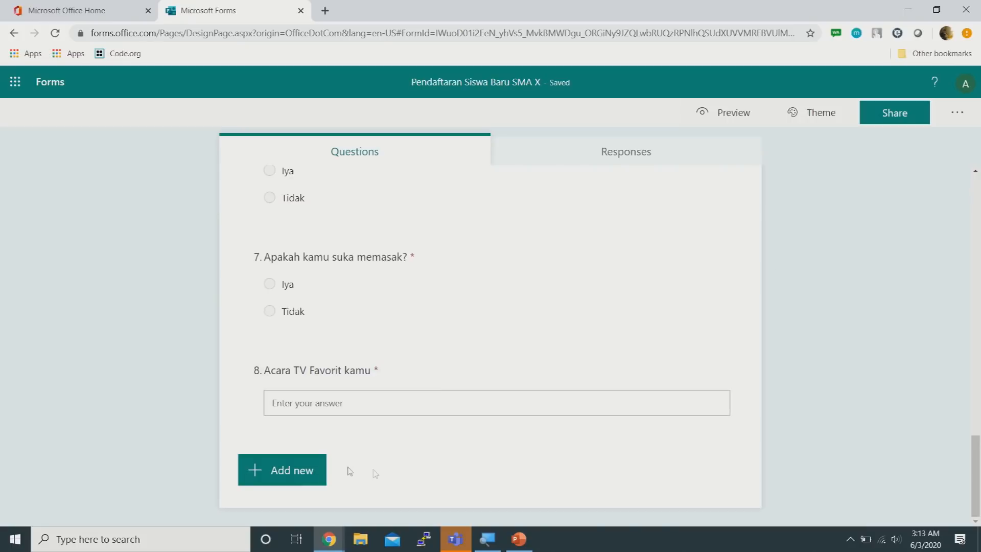
pyautogui.click(299, 470)
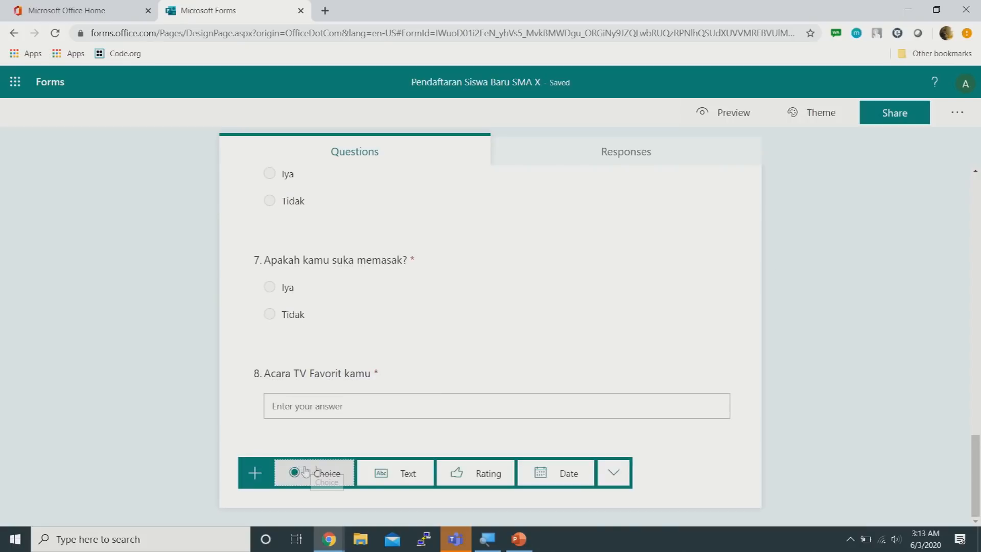
pyautogui.click(613, 473)
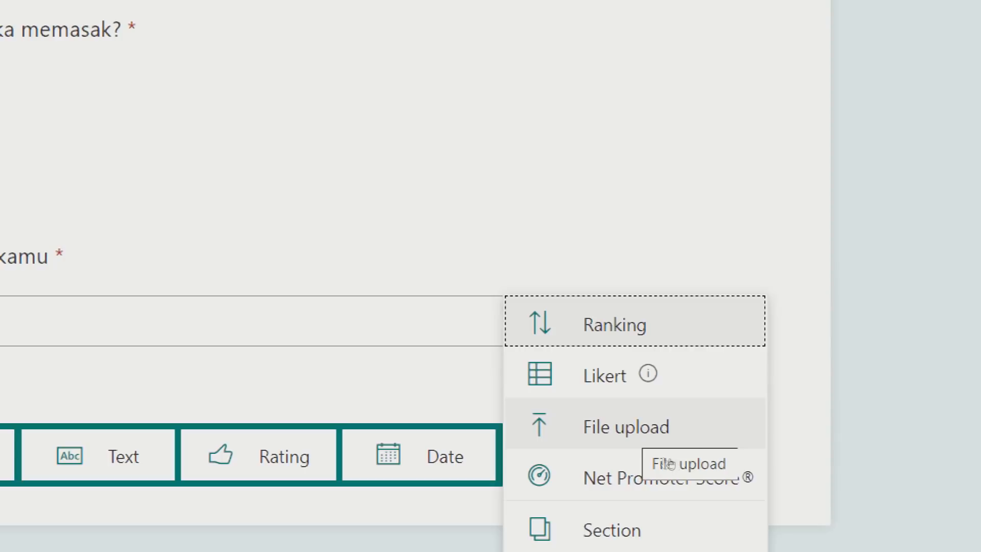
pyautogui.click(669, 459)
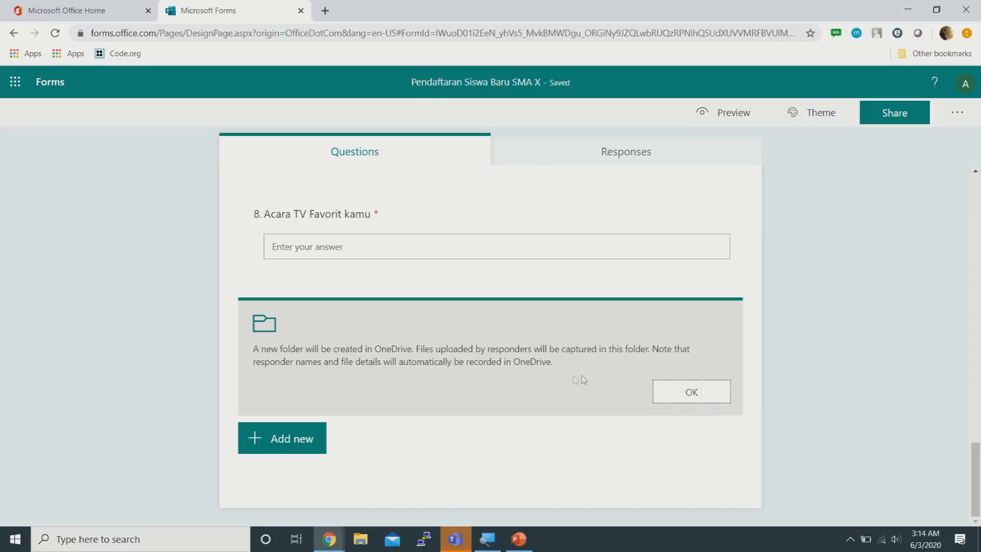
# Title question 9 'Upload KK disini', allowing 1 file up to 1GB
pyautogui.click(685, 398)
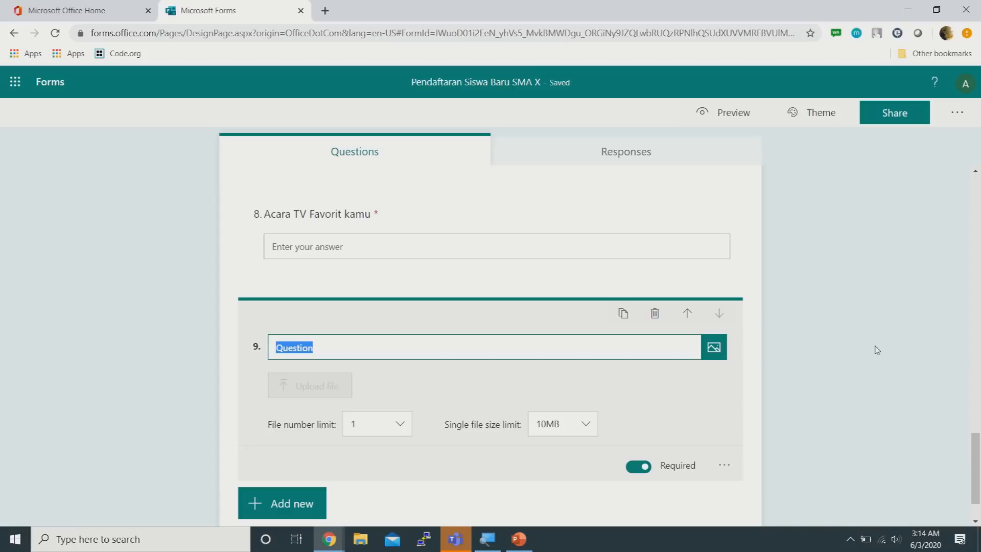
pyautogui.write('Up')
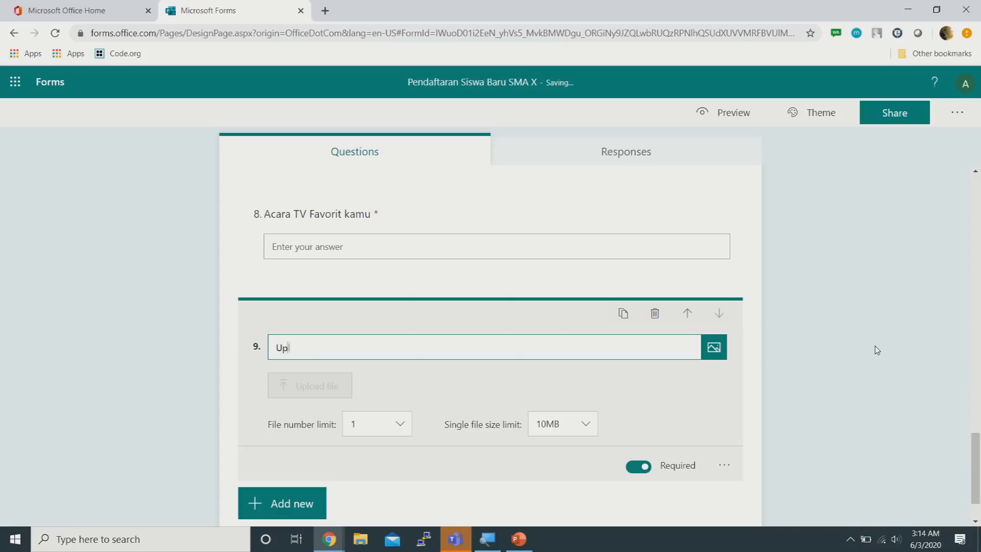
pyautogui.write('load KK disini')
pyautogui.scroll(-2, 856, 240)
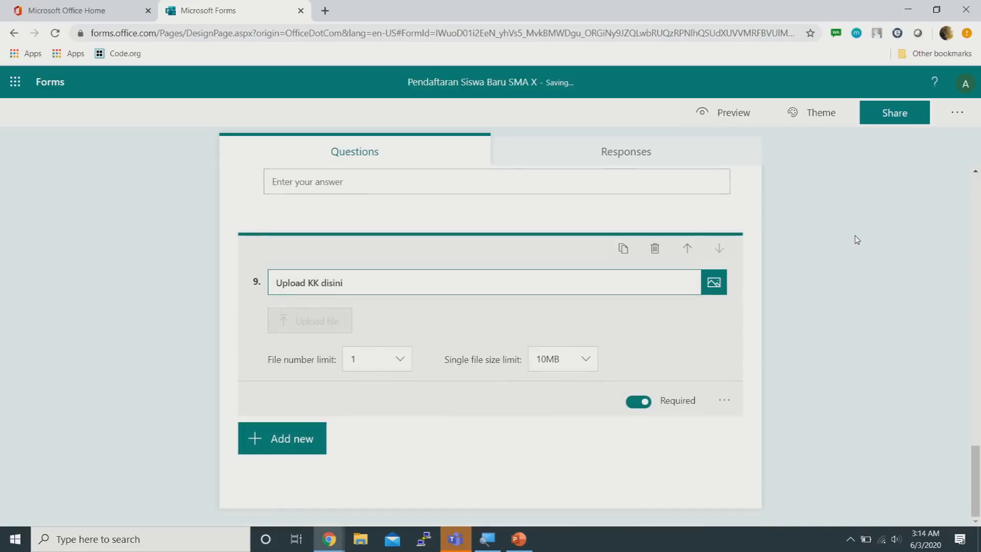
pyautogui.click(390, 363)
pyautogui.click(389, 363)
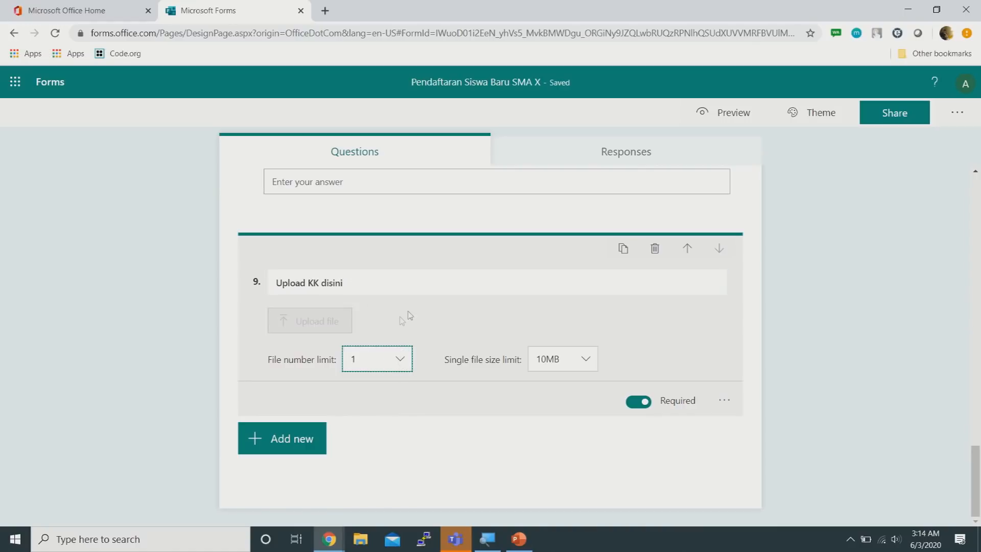
pyautogui.click(552, 364)
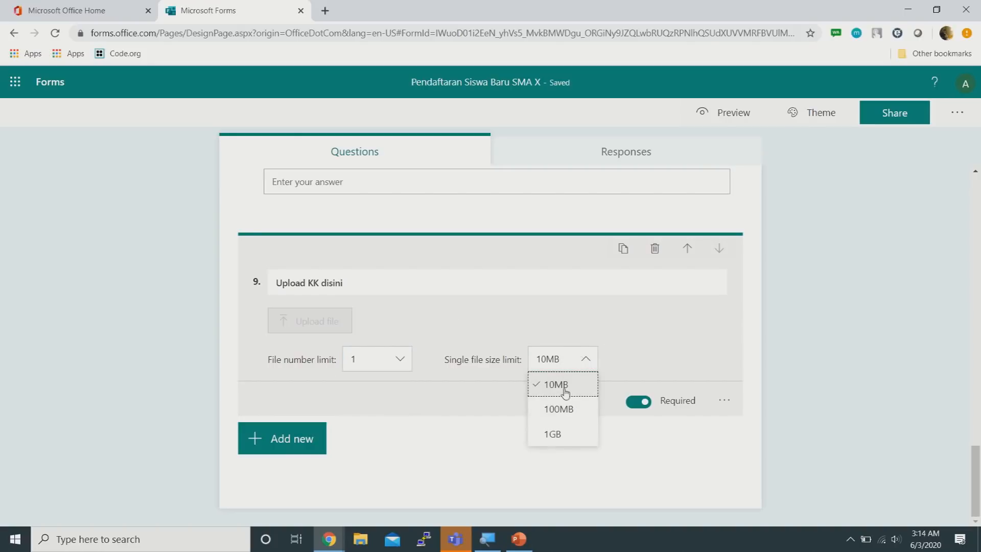
pyautogui.click(559, 434)
# Enable the File type restriction and allow only PDF and Image files
pyautogui.click(725, 400)
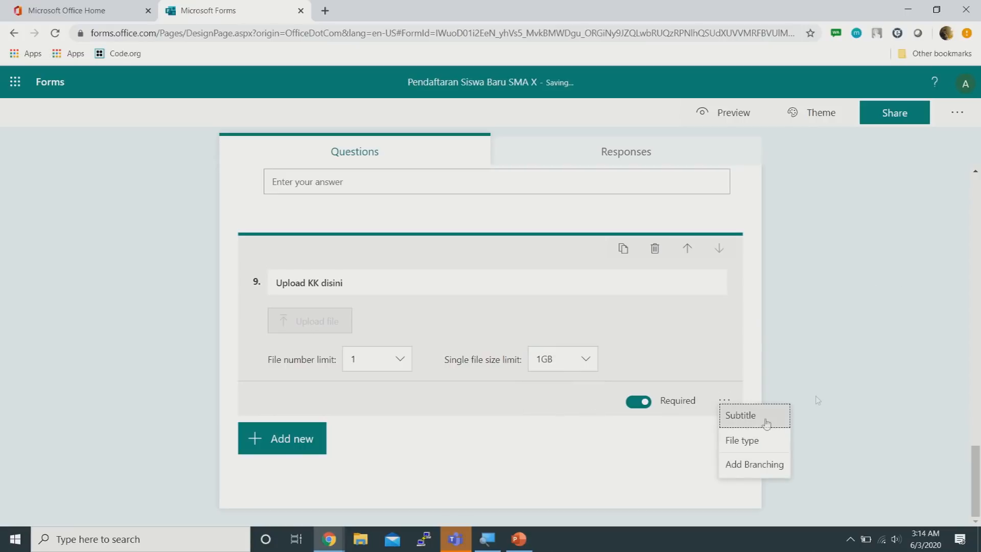
pyautogui.click(766, 449)
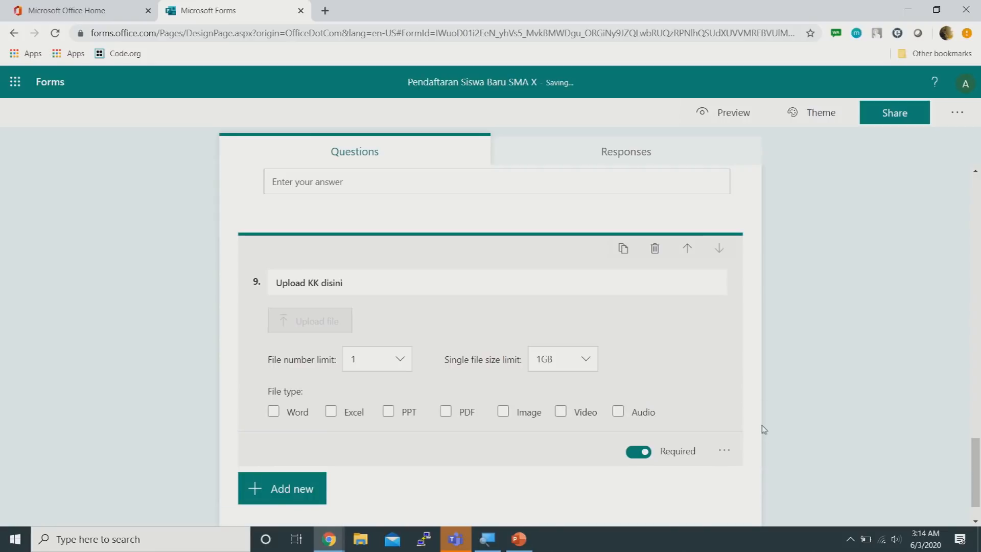
pyautogui.click(725, 449)
pyautogui.click(760, 484)
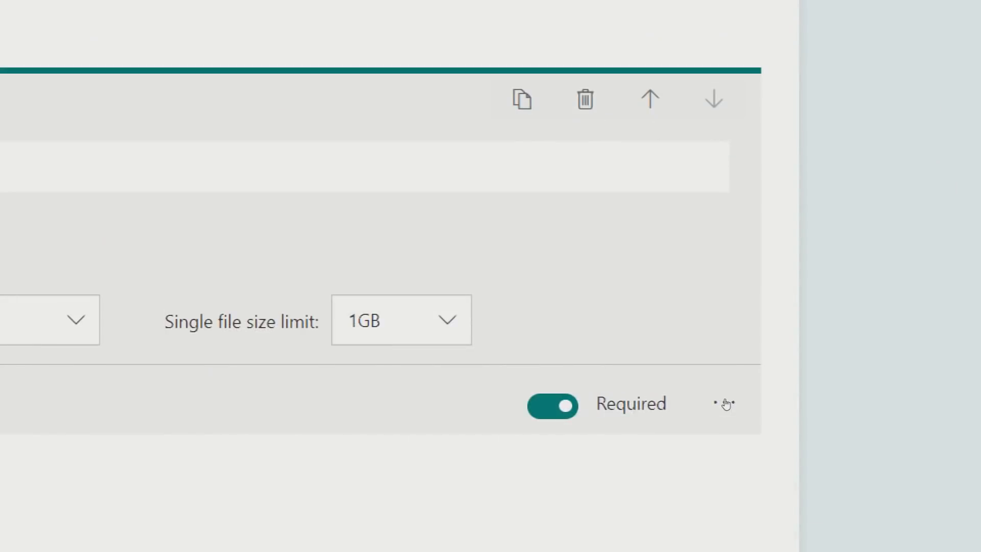
pyautogui.click(727, 404)
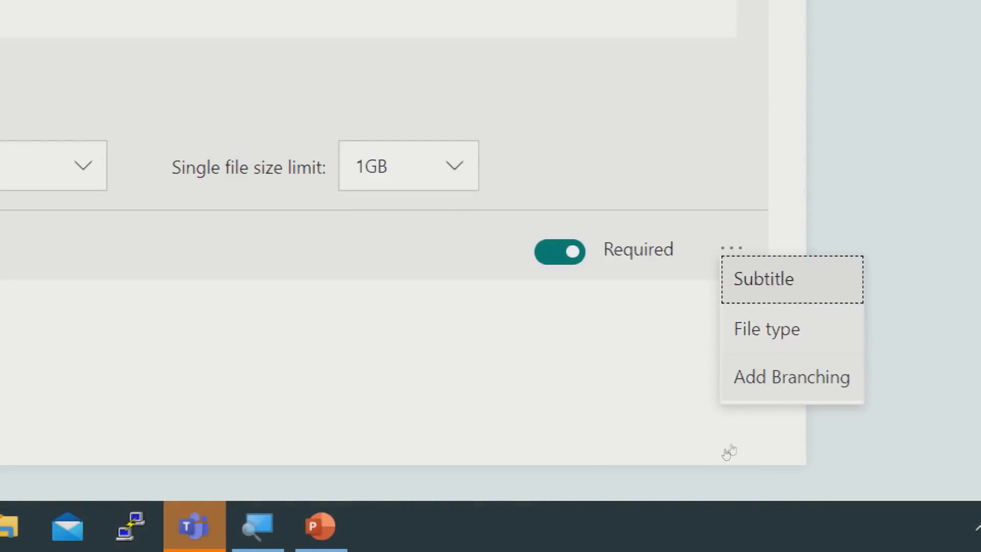
pyautogui.click(766, 329)
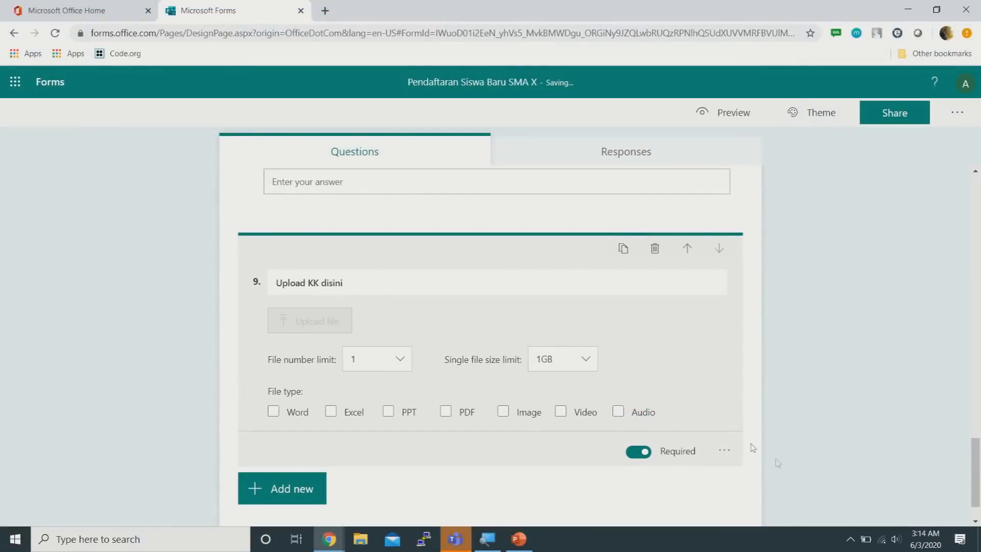
pyautogui.click(275, 412)
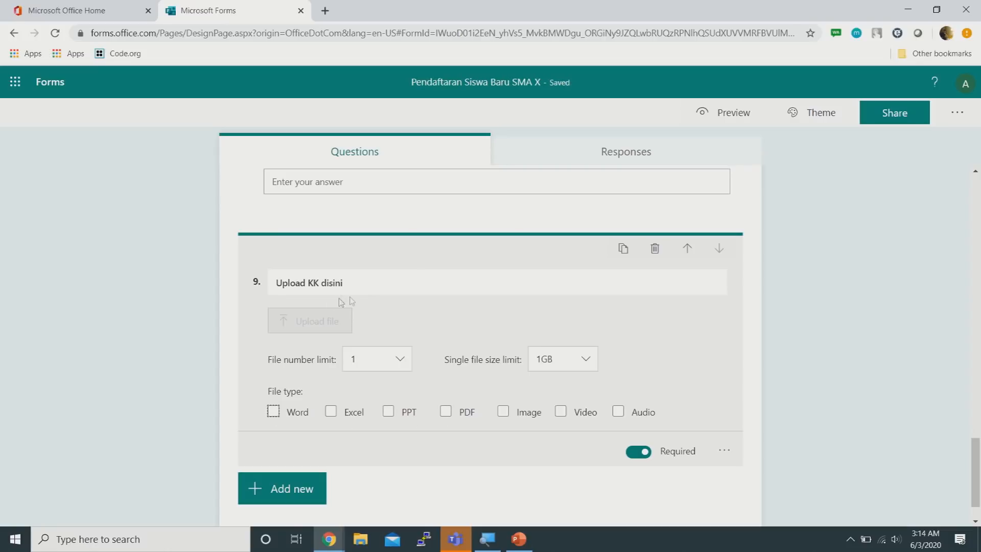
pyautogui.click(446, 412)
pyautogui.click(501, 412)
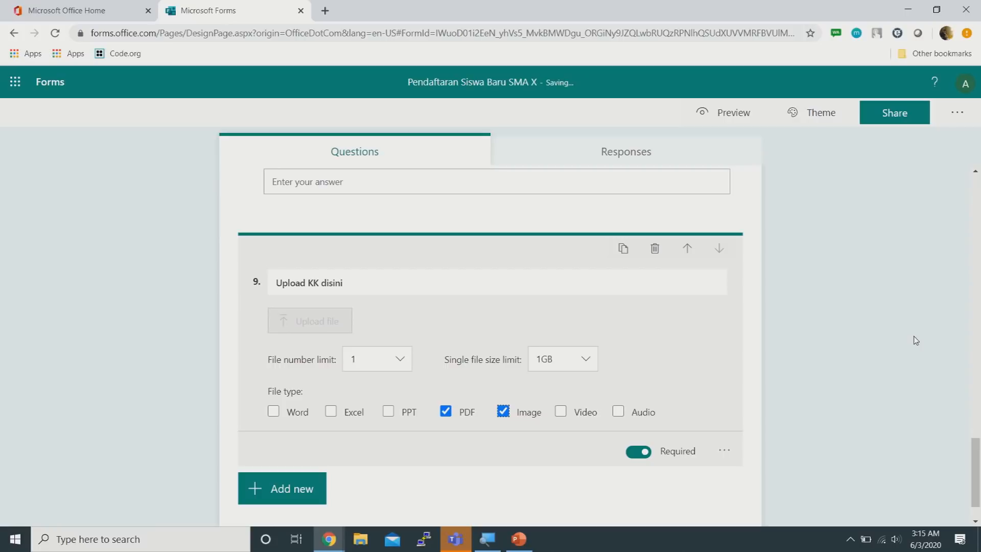
# Review question 9 'Upload KK disini' as respondents will see it
pyautogui.click(836, 275)
pyautogui.click(477, 388)
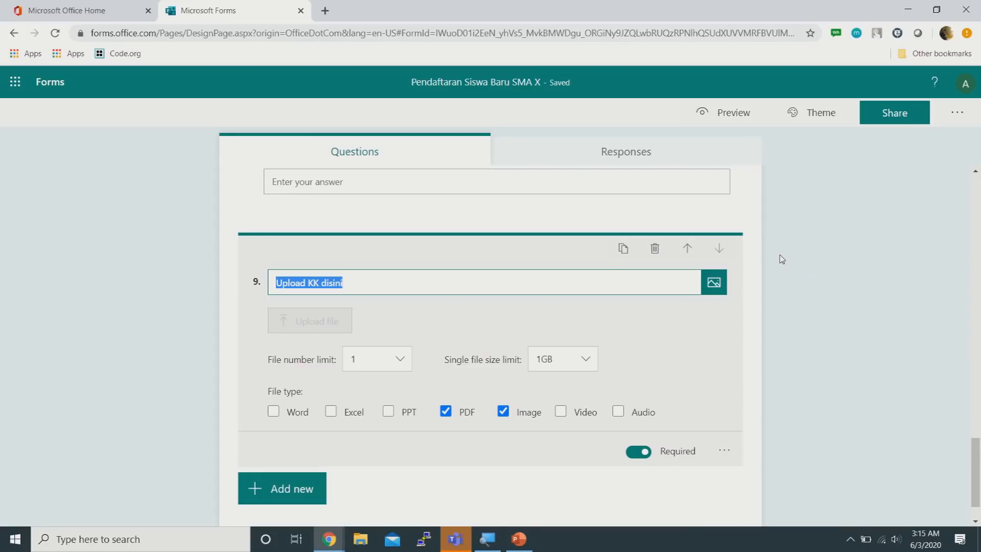
pyautogui.scroll(-1, 782, 259)
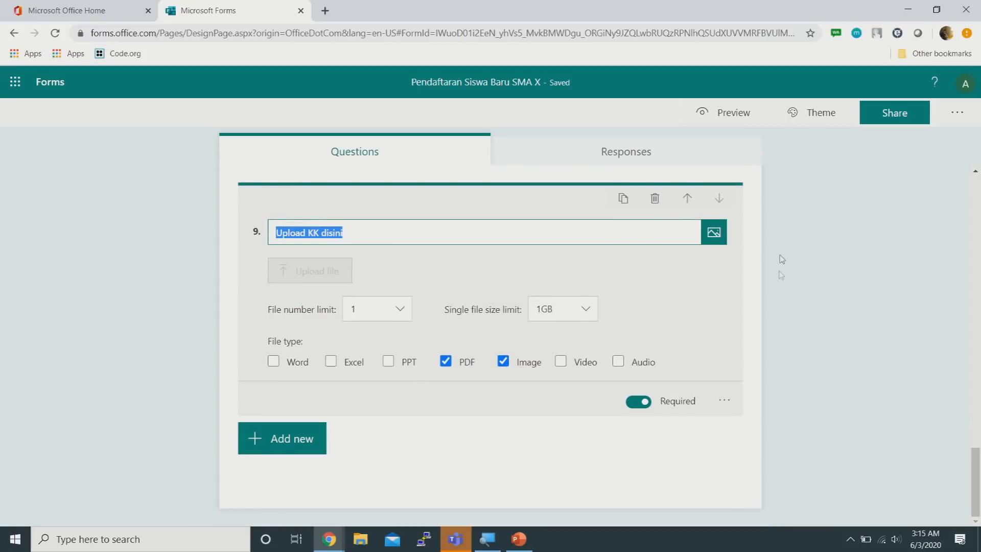
pyautogui.scroll(3, 775, 275)
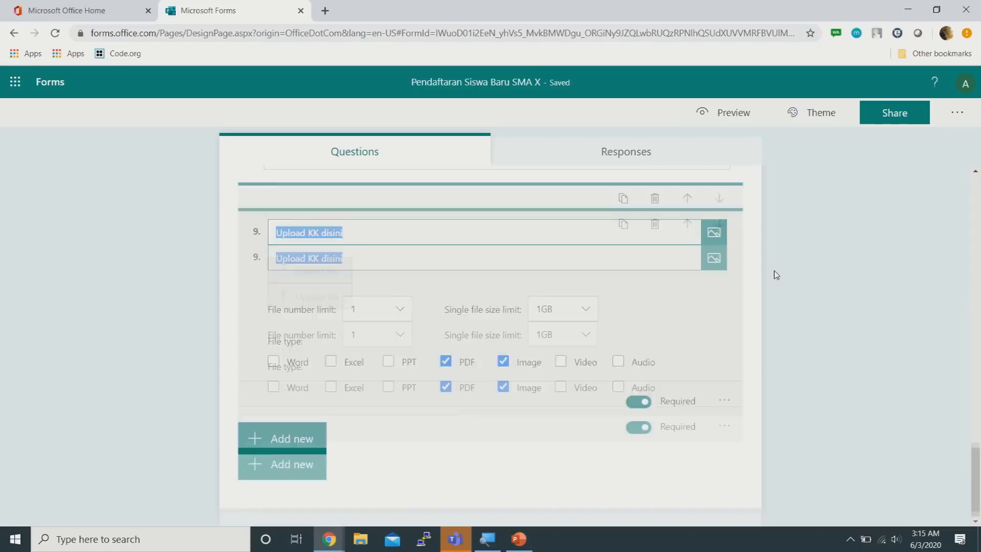
pyautogui.scroll(-2, 774, 271)
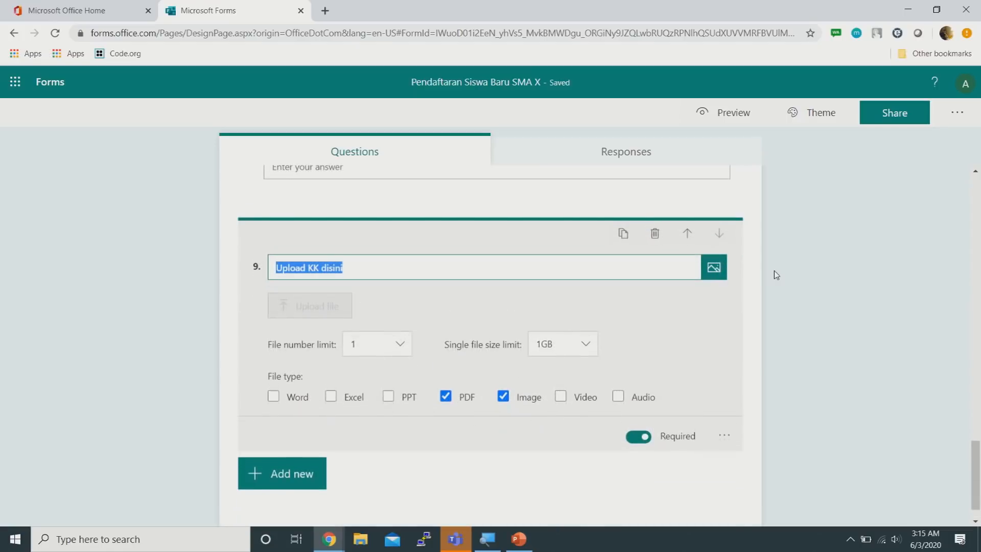
pyautogui.click(776, 293)
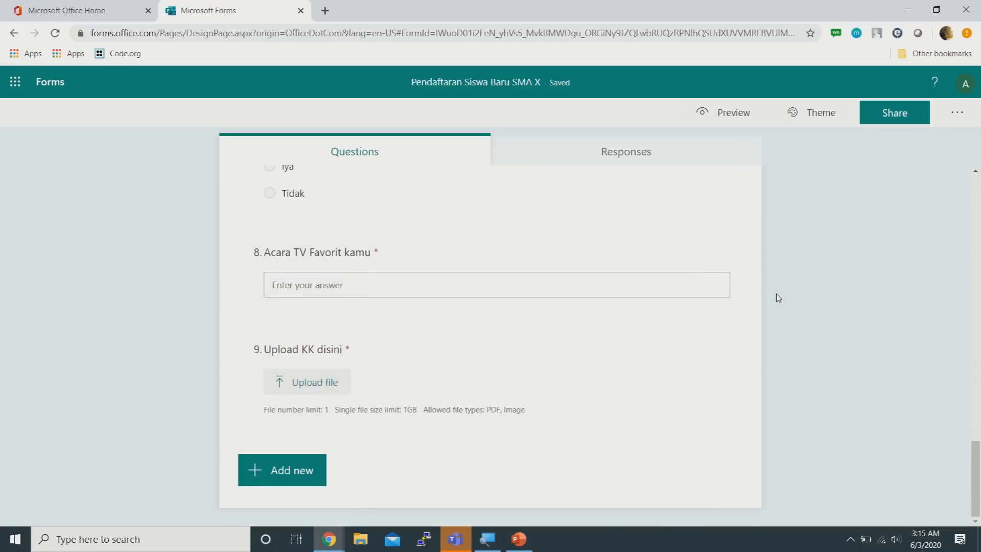
pyautogui.scroll(10, 777, 297)
pyautogui.scroll(15, 777, 298)
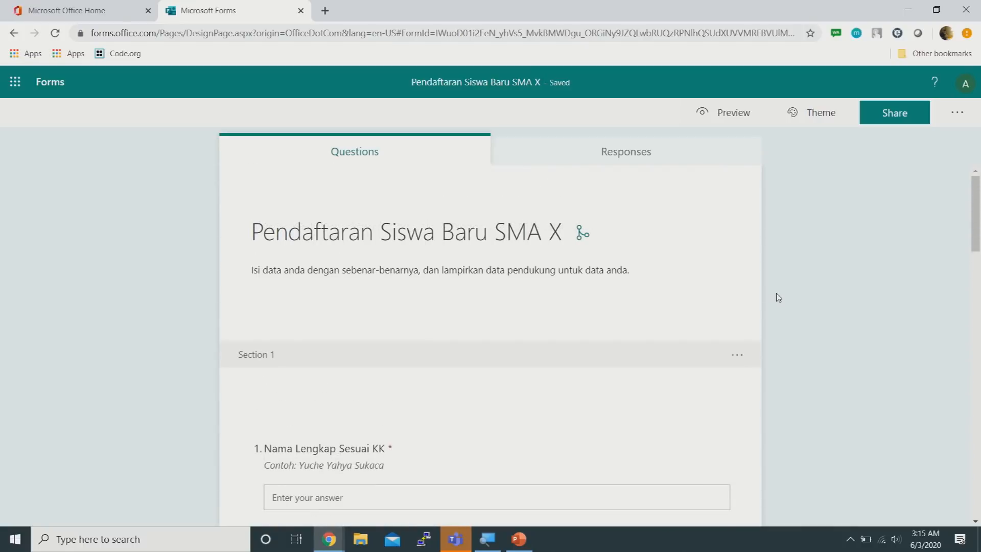
pyautogui.scroll(-10, 777, 283)
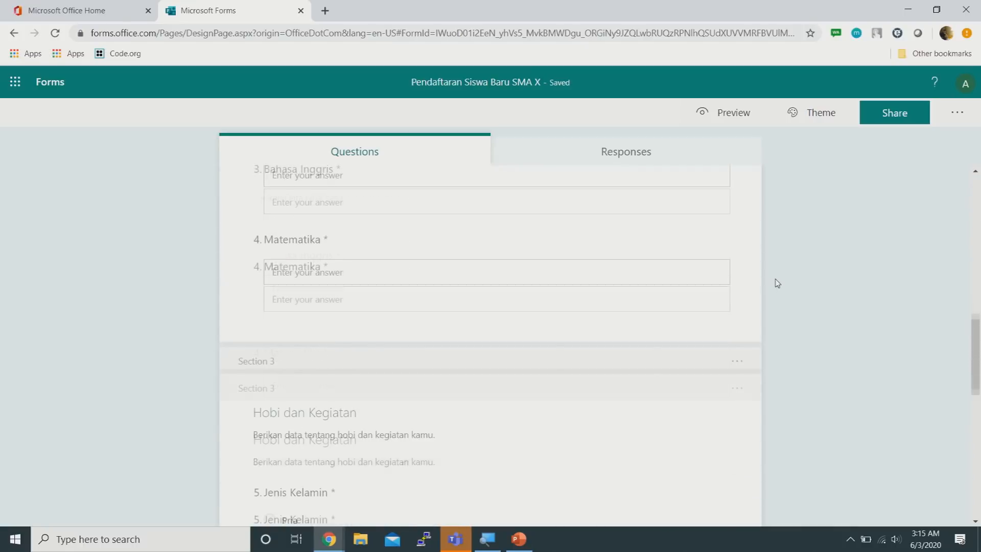
pyautogui.scroll(-6, 777, 283)
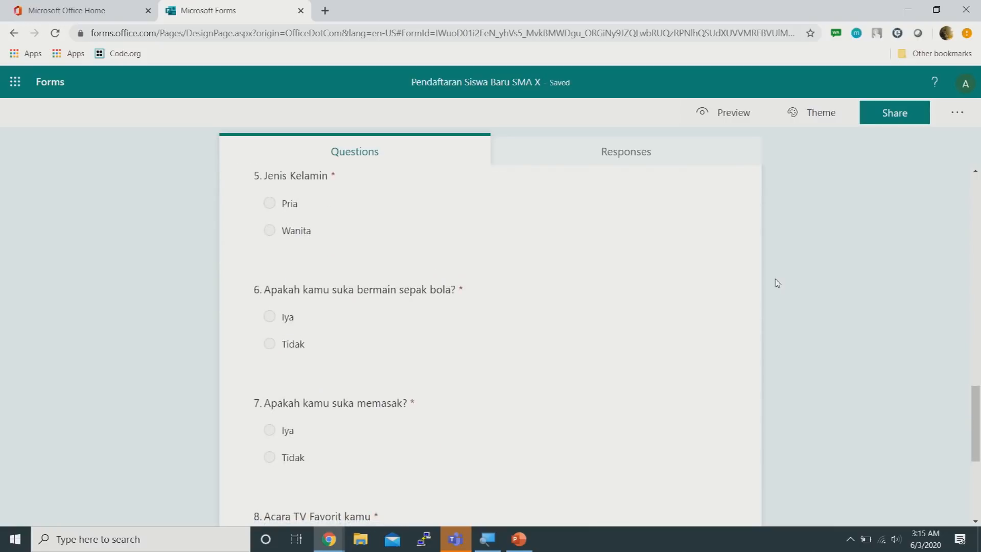
# Open the form's sharing options and try switching responses to 'Anyone with the link can respond', which stays unavailable
pyautogui.scroll(-5, 776, 283)
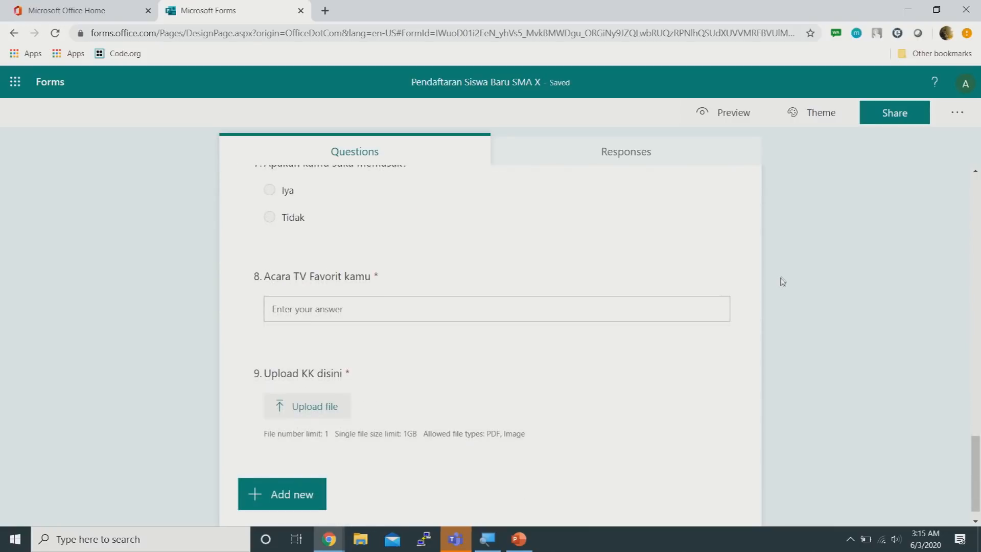
pyautogui.click(911, 115)
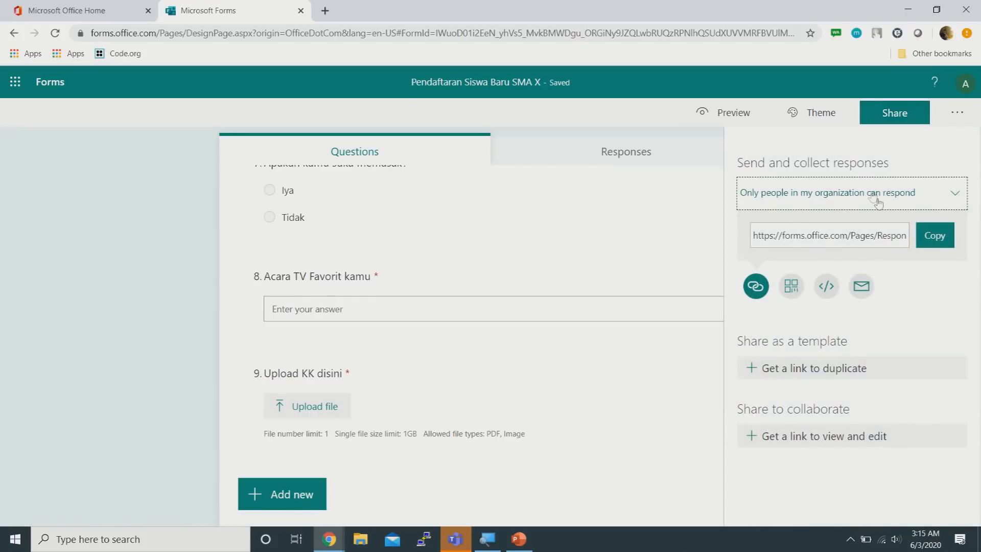
pyautogui.click(913, 198)
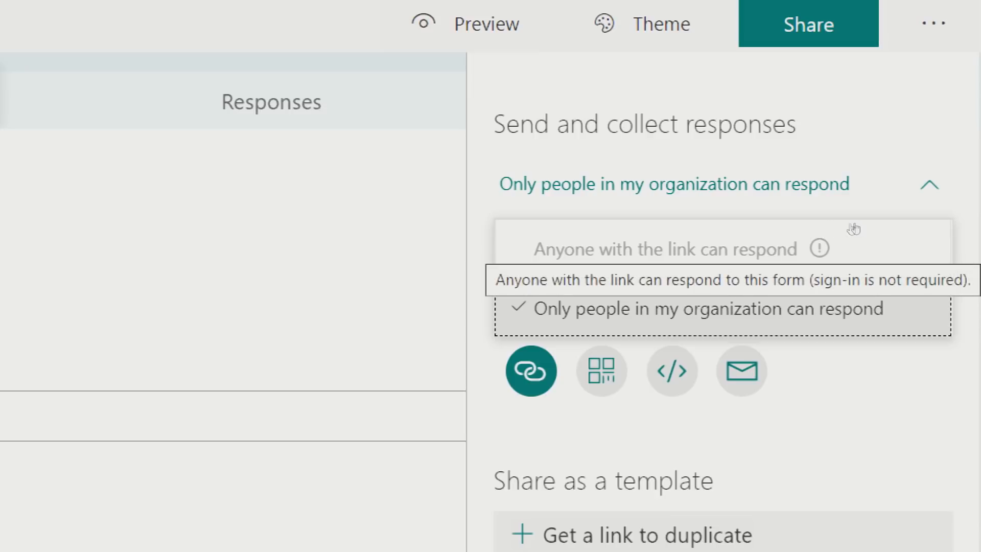
pyautogui.press('Escape')
pyautogui.click(859, 205)
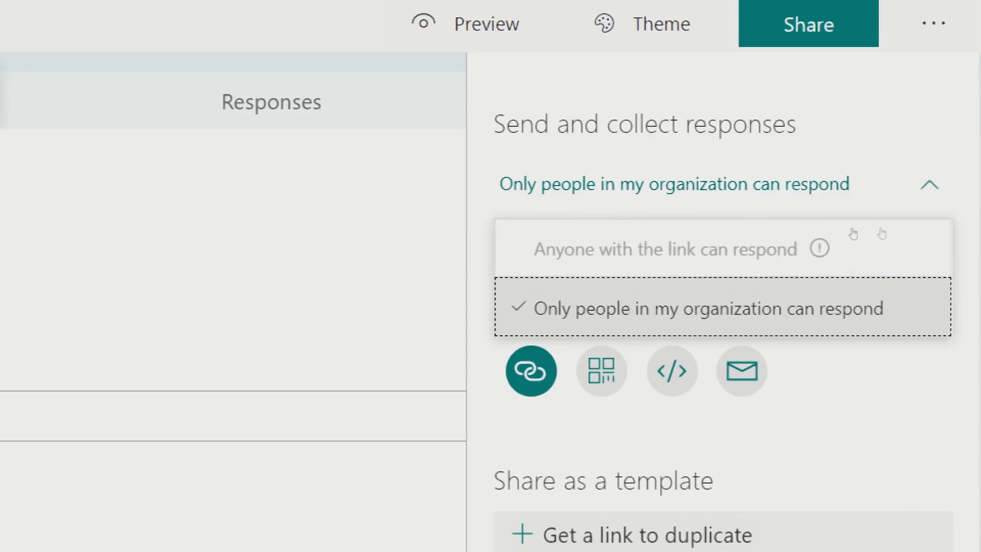
pyautogui.click(814, 170)
pyautogui.click(827, 196)
pyautogui.click(832, 225)
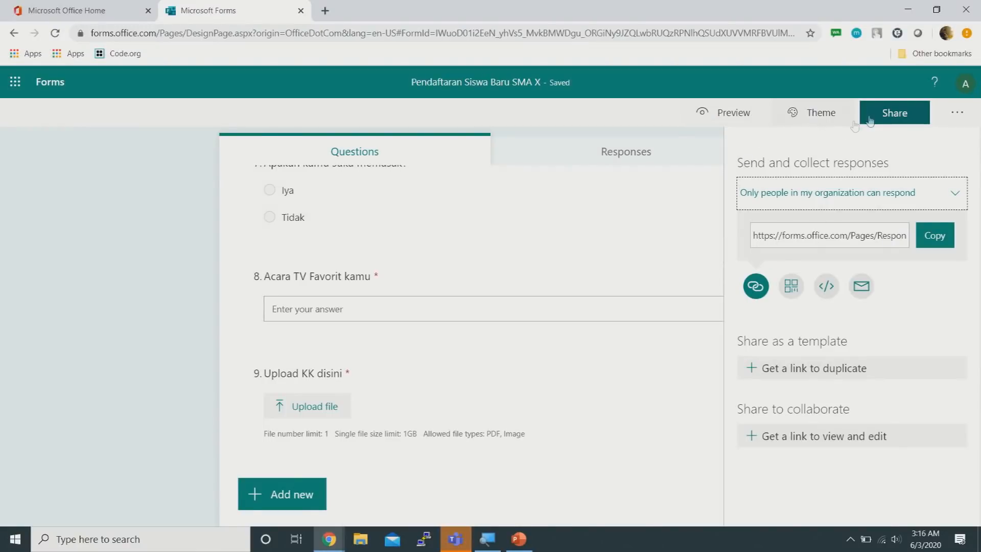
# Close the share panel and scroll through the form down to question 9, Upload KK disini
pyautogui.click(893, 118)
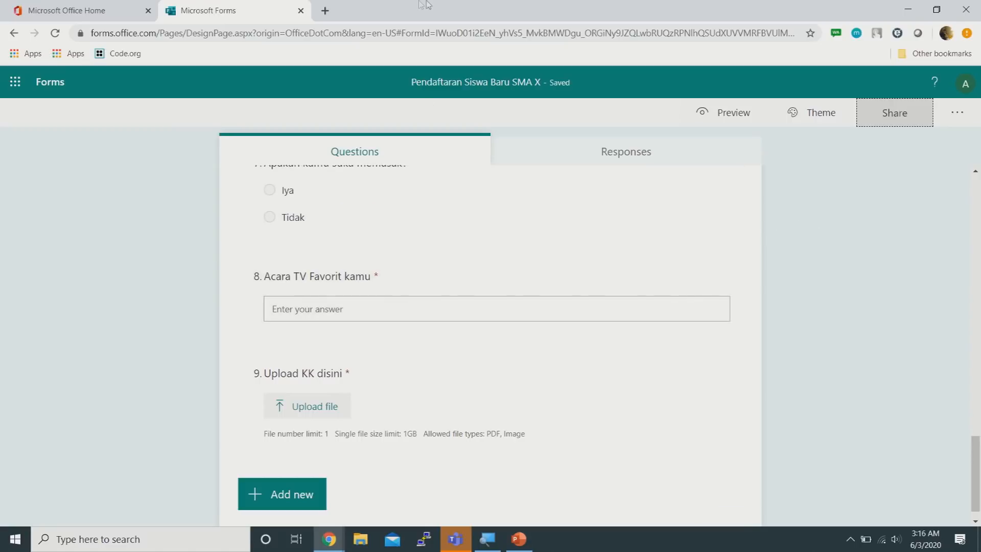
pyautogui.moveTo(434, 4)
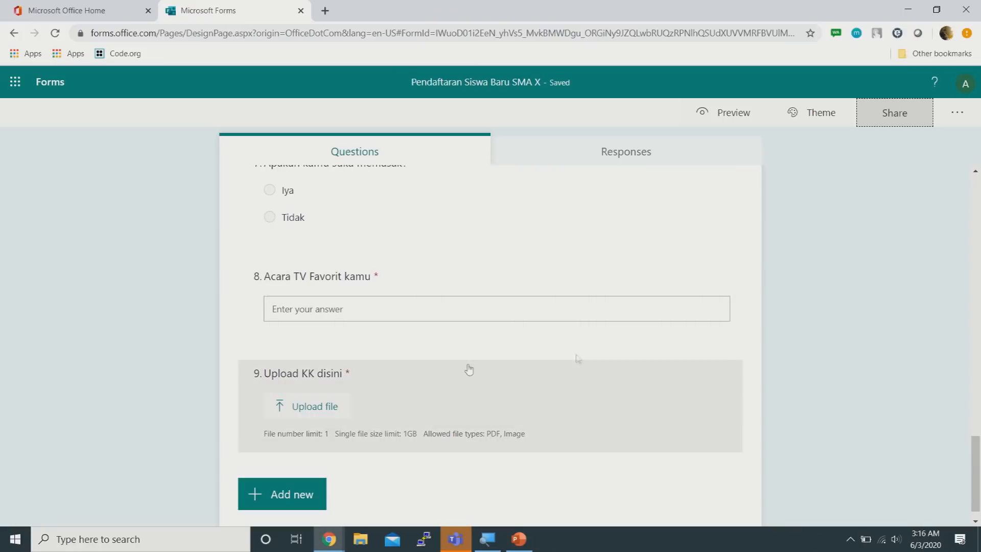
pyautogui.scroll(1, 773, 255)
pyautogui.scroll(4, 772, 254)
pyautogui.scroll(-5, 771, 255)
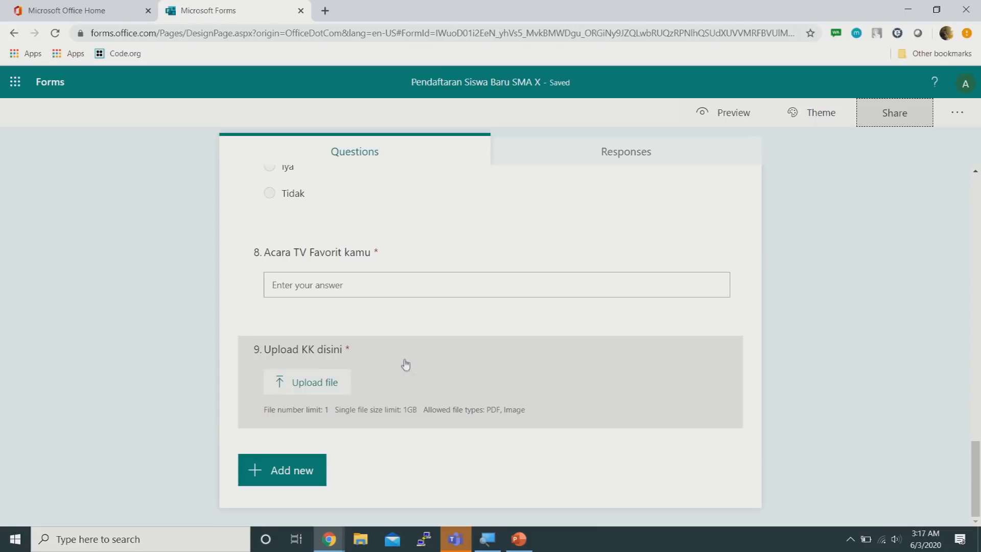
# From Office Home, open OneDrive and create a folder named 'Pendaftaran Siswa Baru Tahun 2020'
pyautogui.click(87, 11)
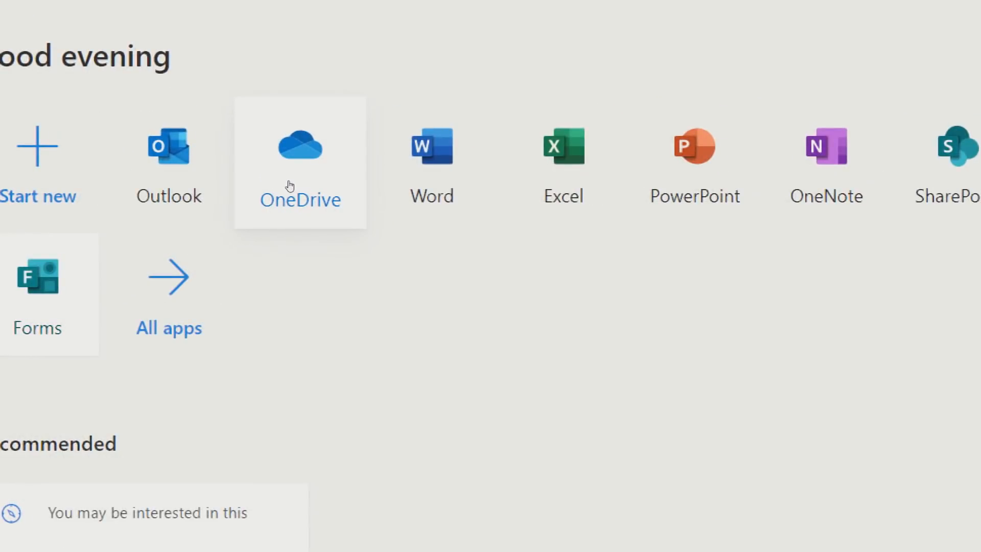
pyautogui.click(291, 187)
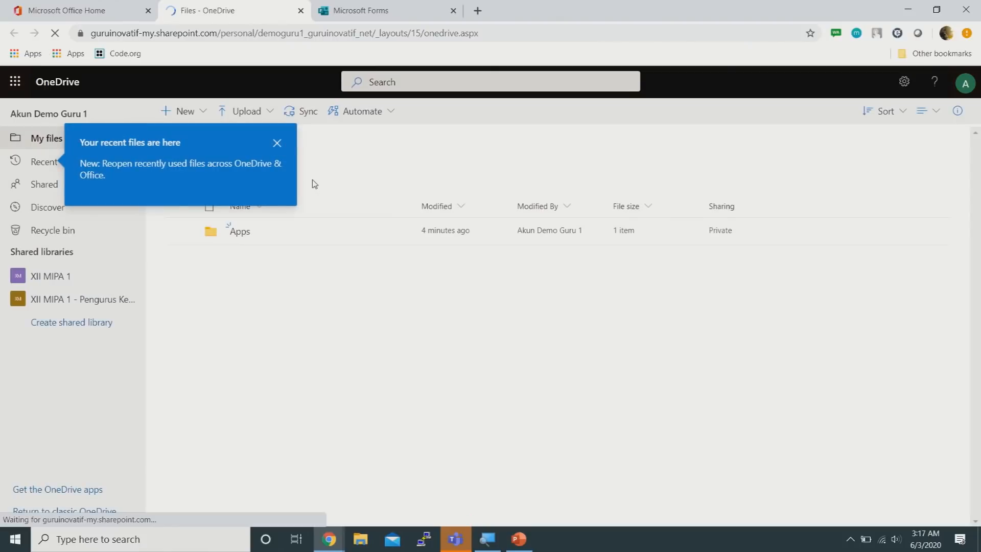
pyautogui.click(278, 142)
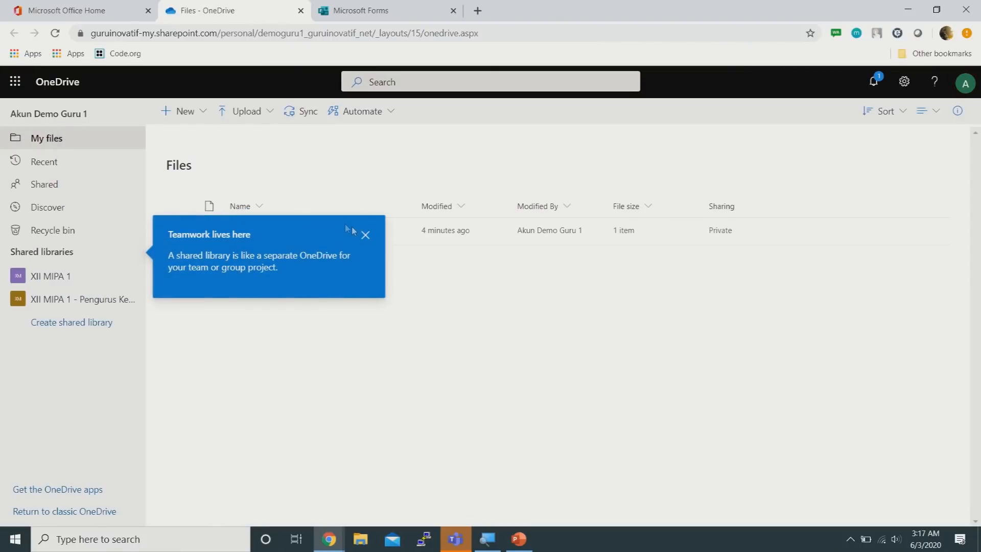
pyautogui.click(364, 234)
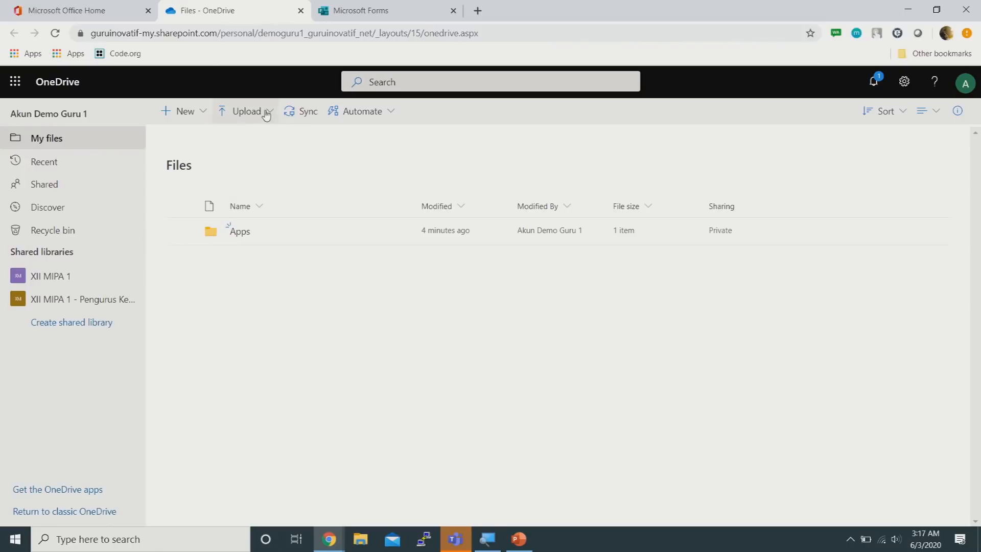
pyautogui.click(199, 113)
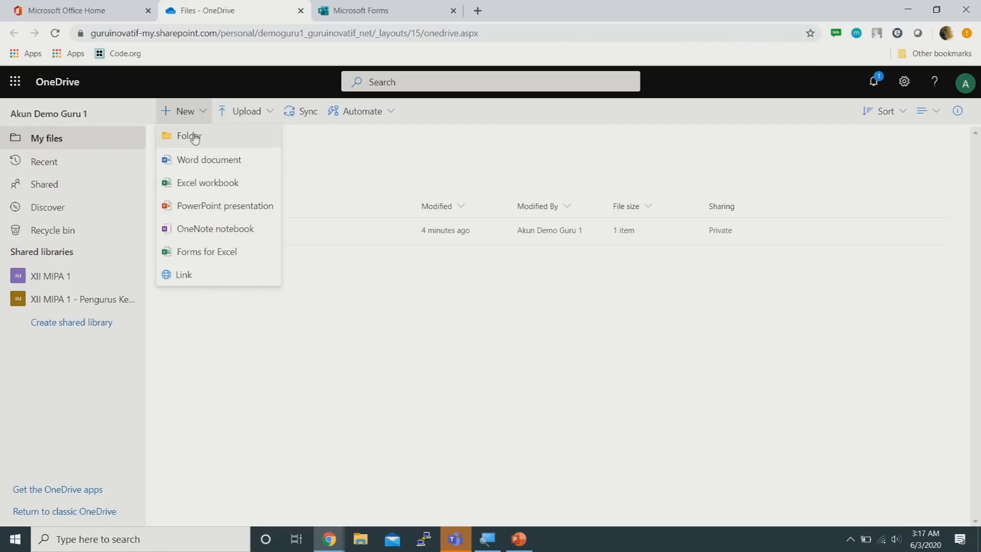
pyautogui.click(193, 135)
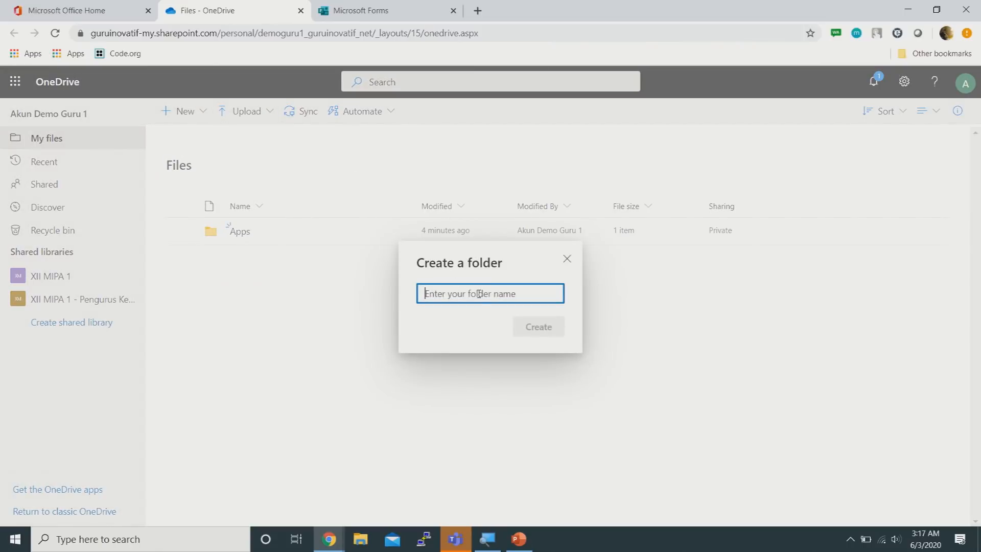
pyautogui.write('Pendaftaran')
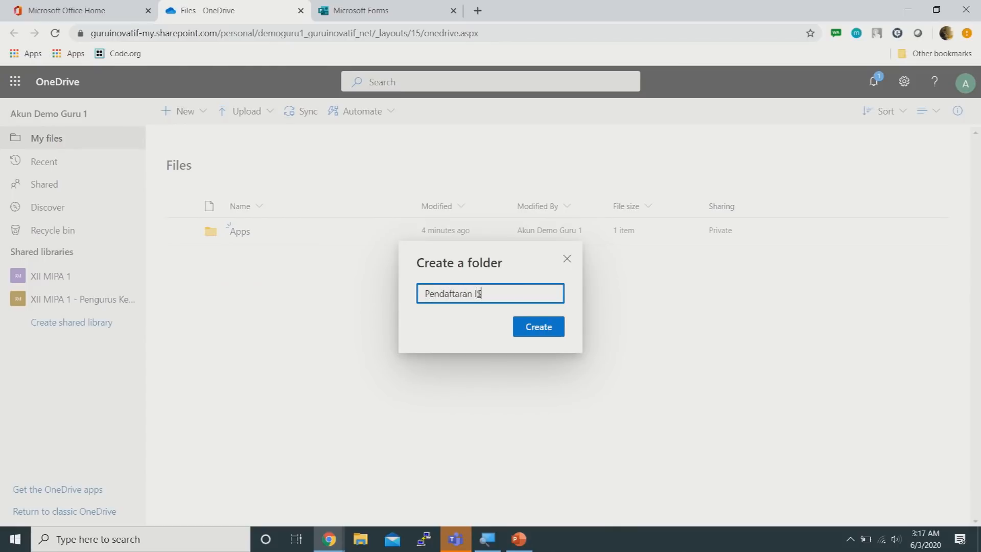
pyautogui.write(' Siswa Baru Tahun 2020')
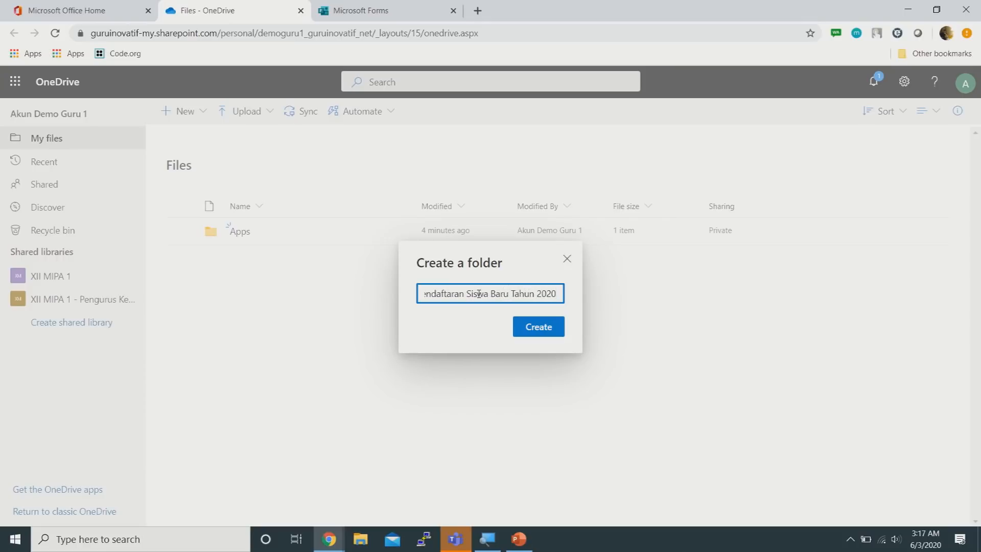
pyautogui.click(535, 330)
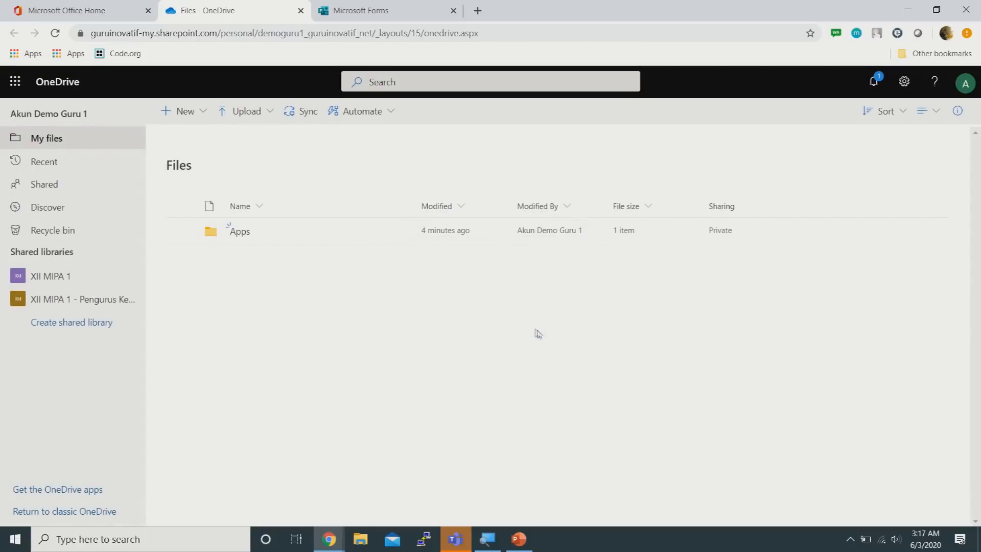
# Inside that folder, create a 'KK' subfolder and select it
pyautogui.click(326, 260)
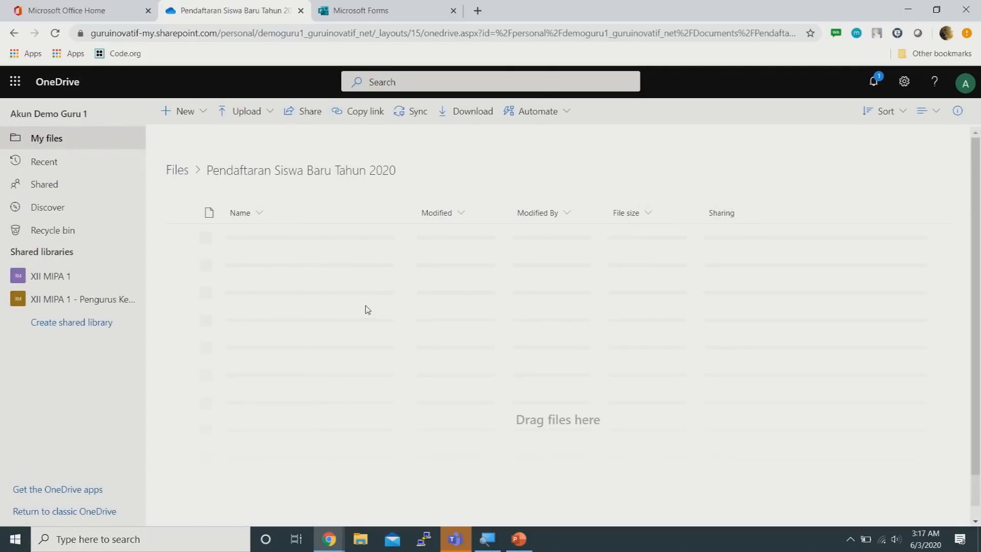
pyautogui.click(204, 113)
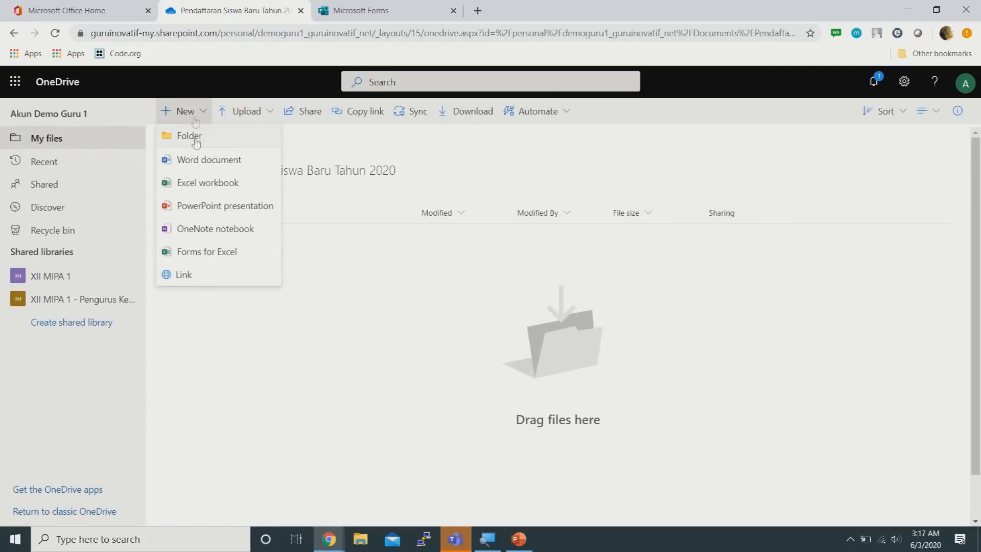
pyautogui.click(196, 137)
pyautogui.write('KK')
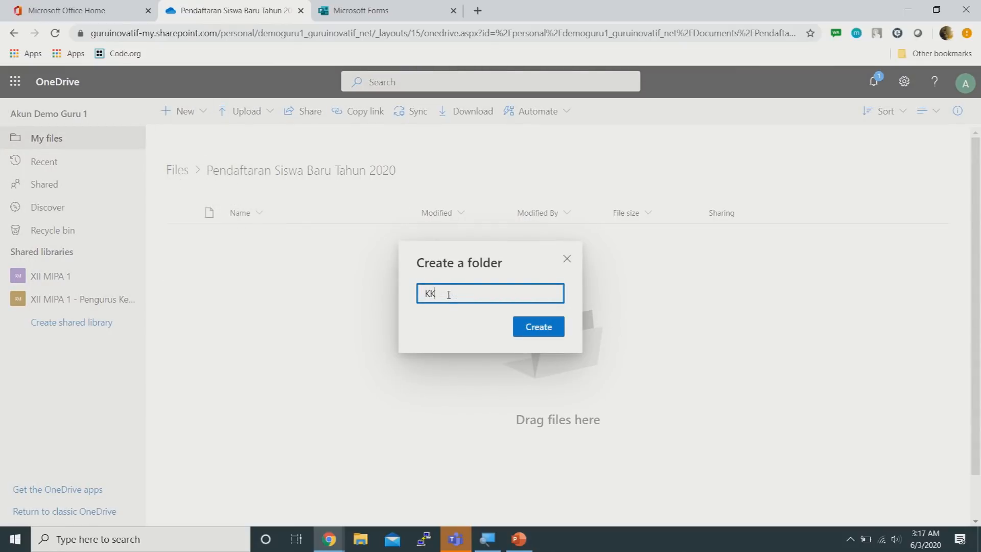
pyautogui.click(526, 327)
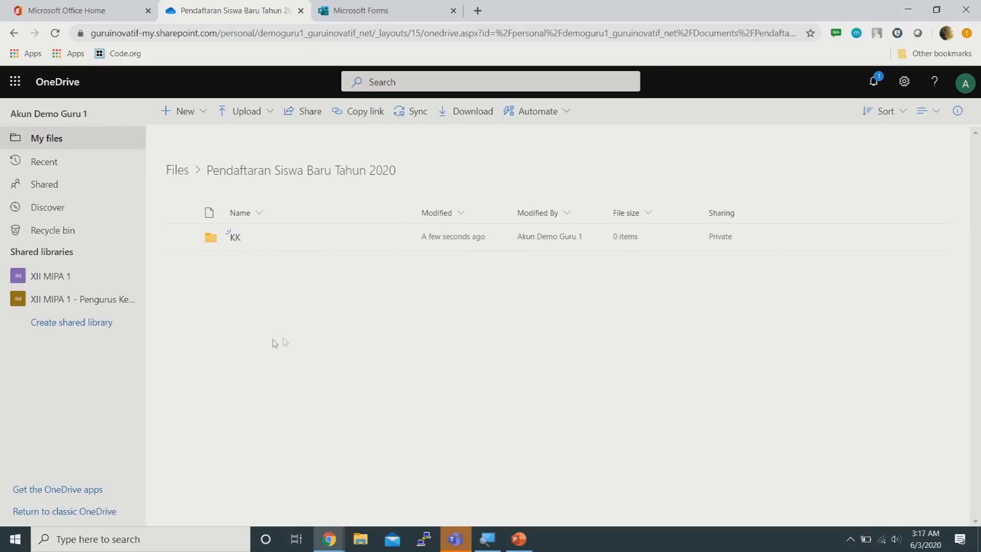
pyautogui.click(182, 237)
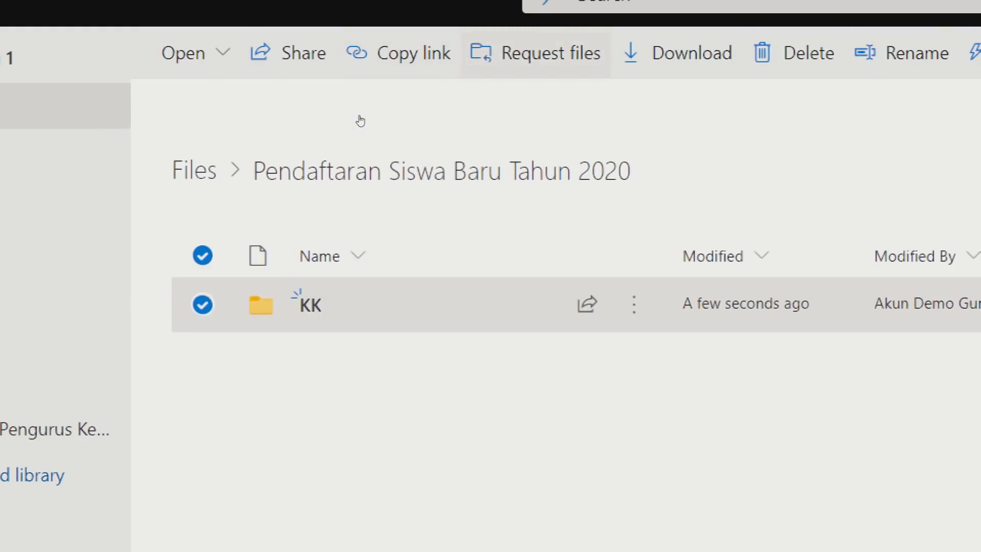
# Create a file request for the KK folder named 'Upload KK (Kartu Keluarga)'
pyautogui.click(535, 52)
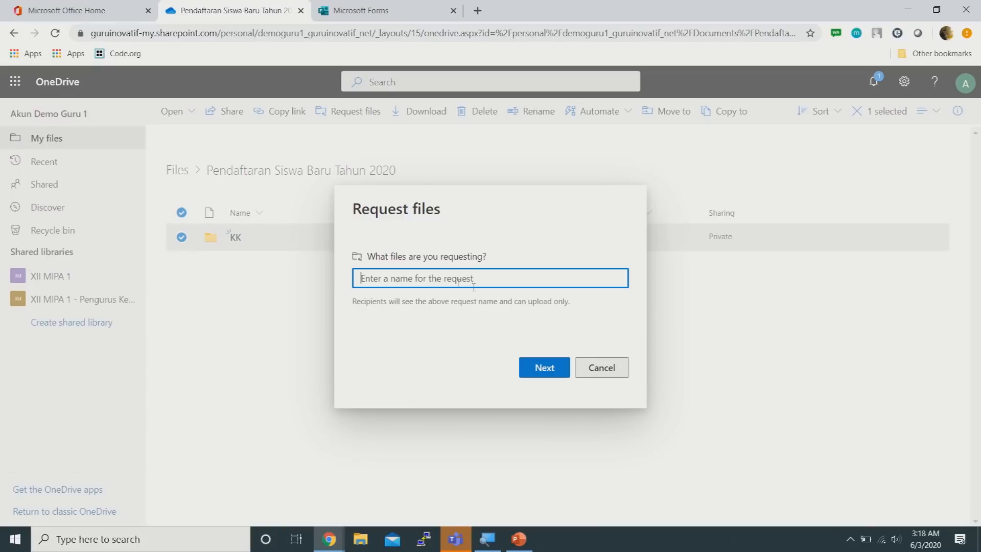
pyautogui.write('Upload')
pyautogui.press('BackSpace')
pyautogui.press('BackSpace')
pyautogui.write('Upload')
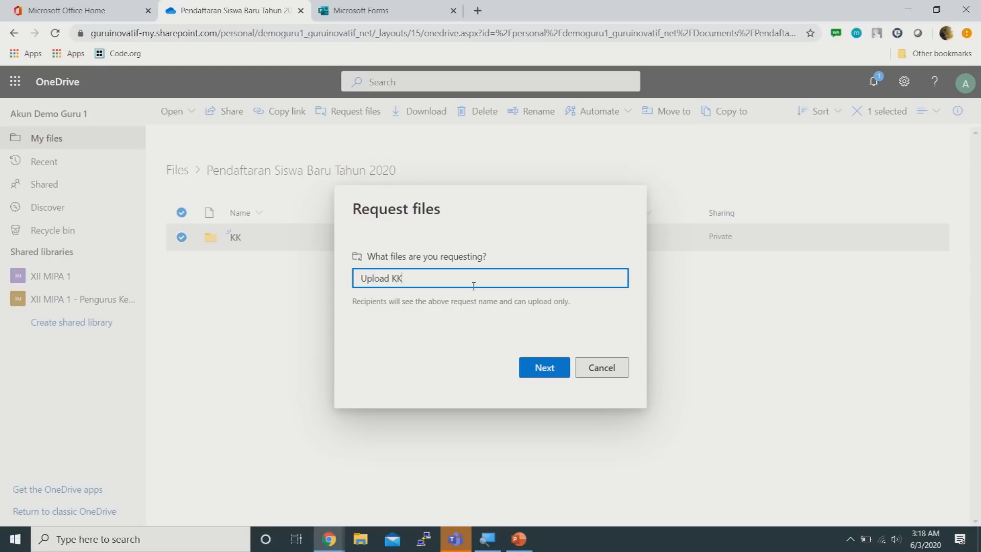
pyautogui.hotkey('ctrl', 'a')
pyautogui.press('BackSpace')
pyautogui.write('Kartu Keluarga')
pyautogui.press('BackSpace')
pyautogui.press('BackSpace')
pyautogui.press('BackSpace')
pyautogui.press('BackSpace')
pyautogui.press('BackSpace')
pyautogui.press('BackSpace')
pyautogui.press('BackSpace')
pyautogui.press('BackSpace')
pyautogui.press('BackSpace')
pyautogui.press('BackSpace')
pyautogui.press('BackSpace')
pyautogui.press('BackSpace')
pyautogui.press('BackSpace')
pyautogui.press('BackSpace')
pyautogui.write('Upload KK (Kartu Kelua')
pyautogui.click(544, 368)
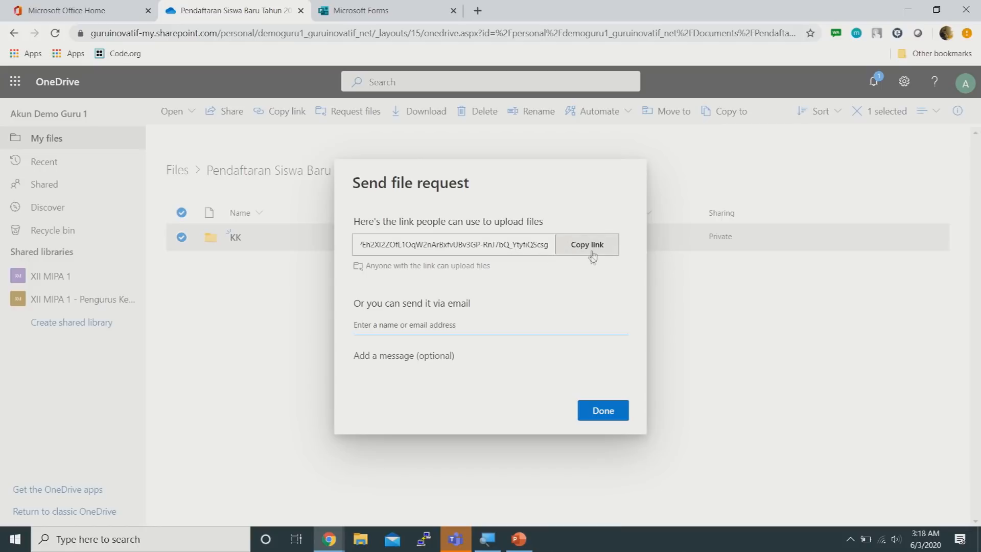
# Copy the file request's upload link, finish the request, and return to the Forms editor
pyautogui.click(593, 254)
pyautogui.click(592, 252)
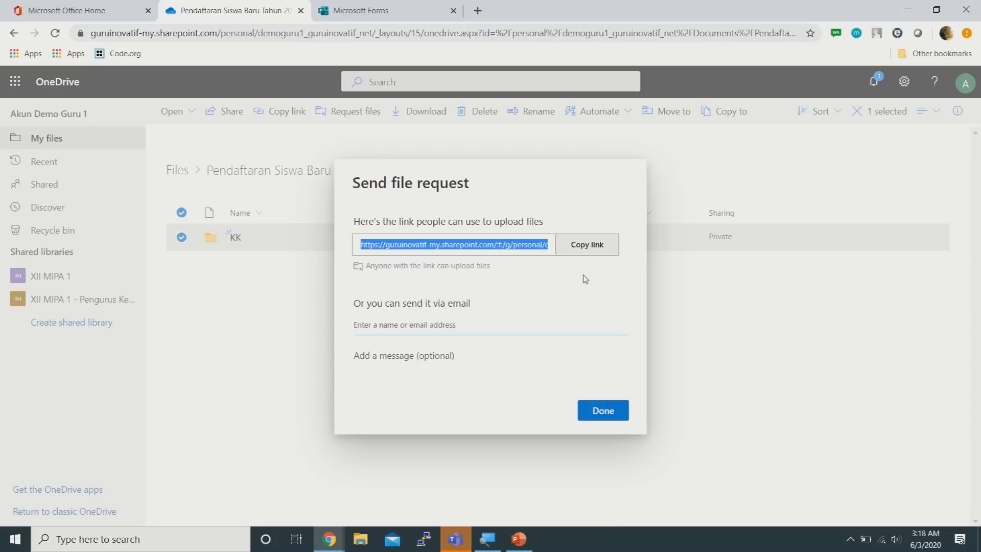
pyautogui.click(599, 255)
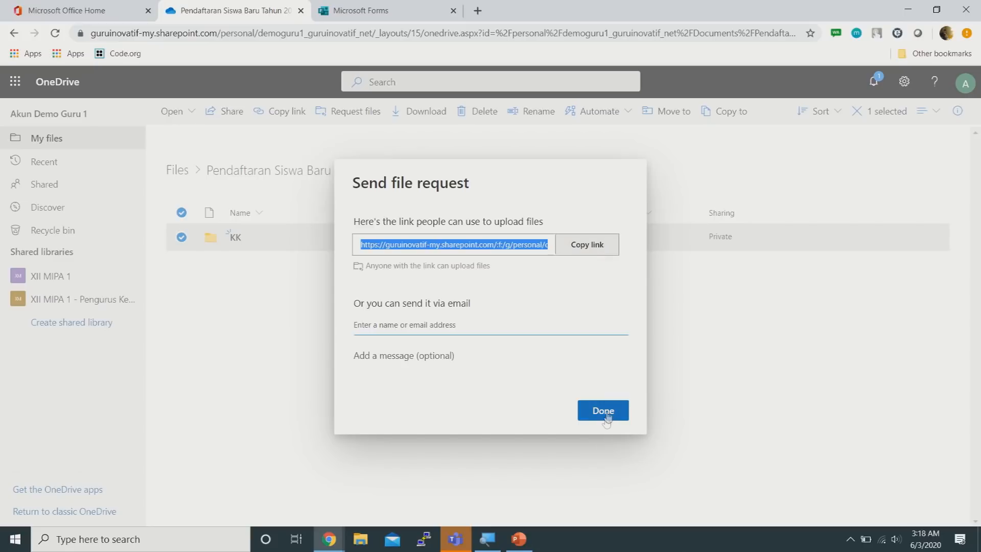
pyautogui.click(606, 416)
pyautogui.click(371, 8)
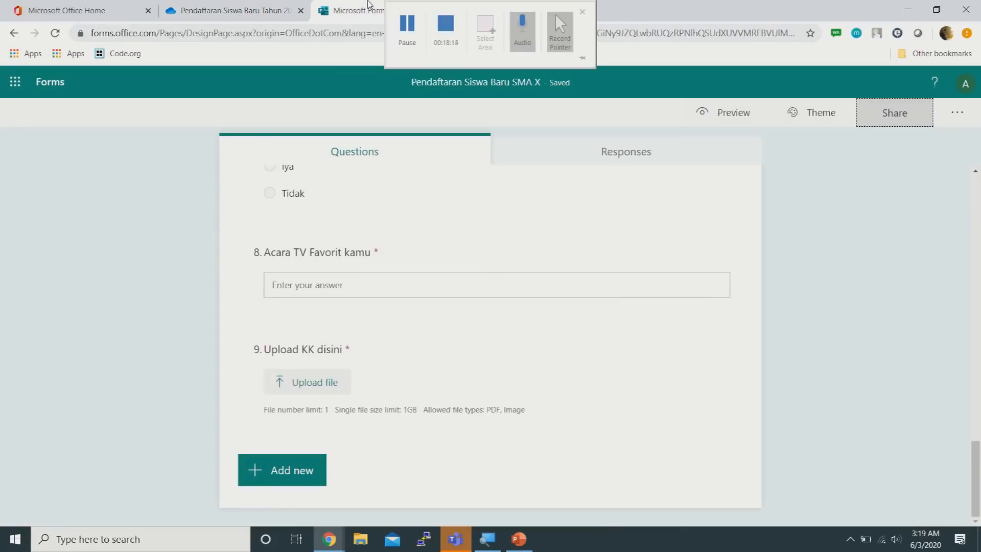
# Delete the file-upload question 9
pyautogui.click(507, 391)
pyautogui.click(840, 336)
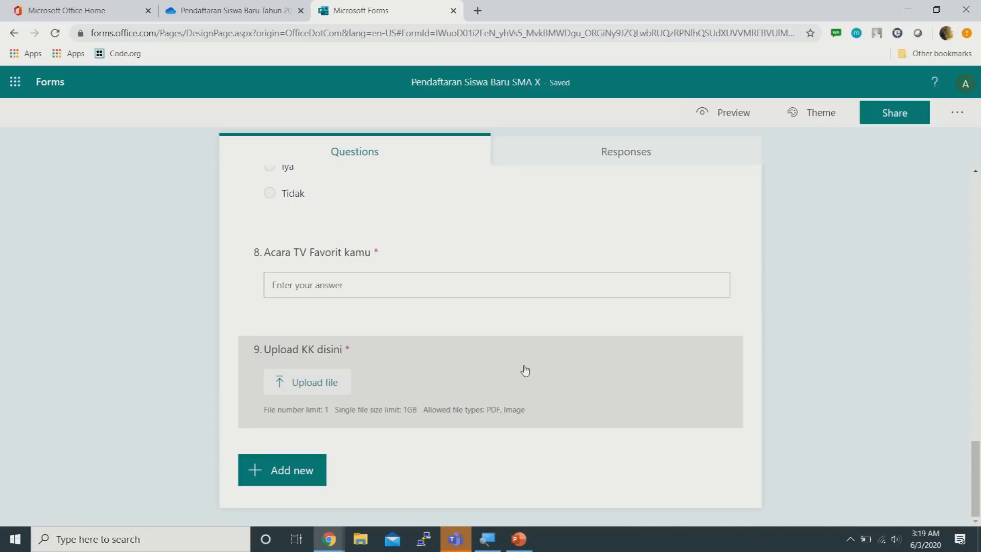
pyautogui.click(523, 368)
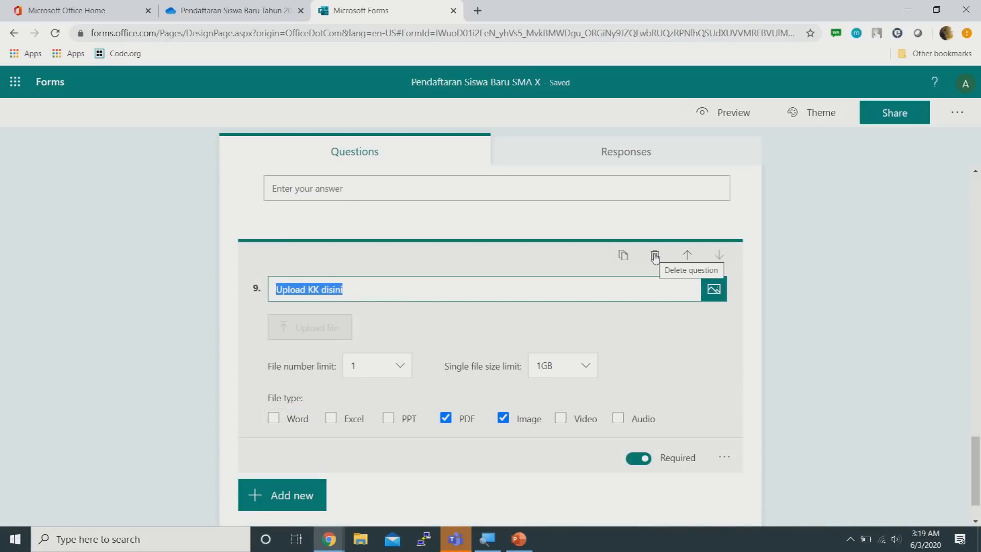
pyautogui.click(652, 255)
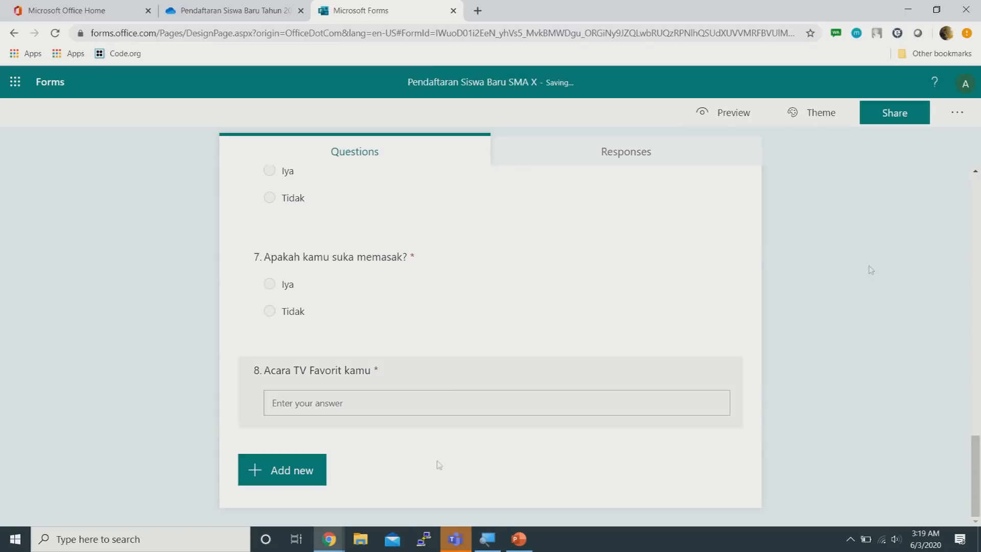
# Add a choice question titled 'Upload Scan KK disini:' and remove both default answer options
pyautogui.click(286, 471)
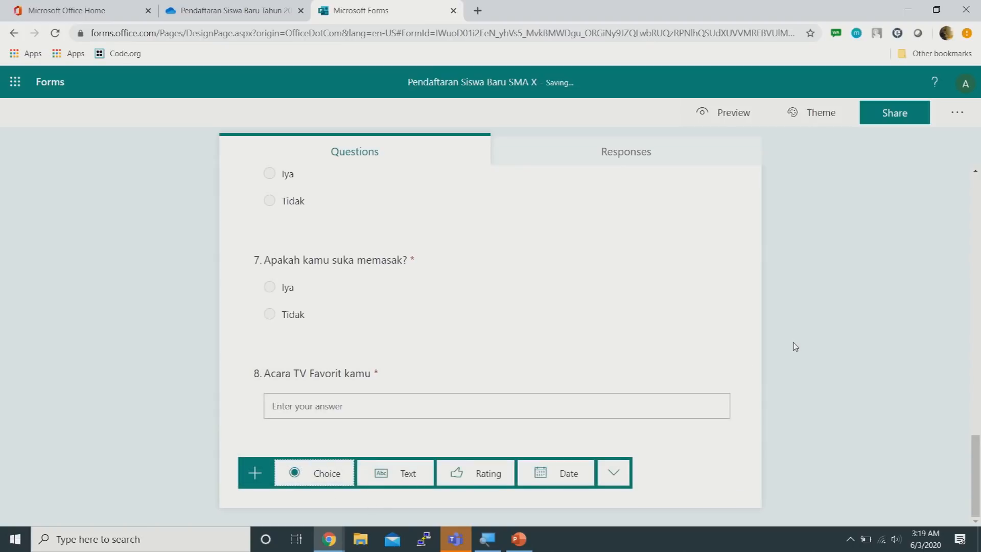
pyautogui.click(327, 476)
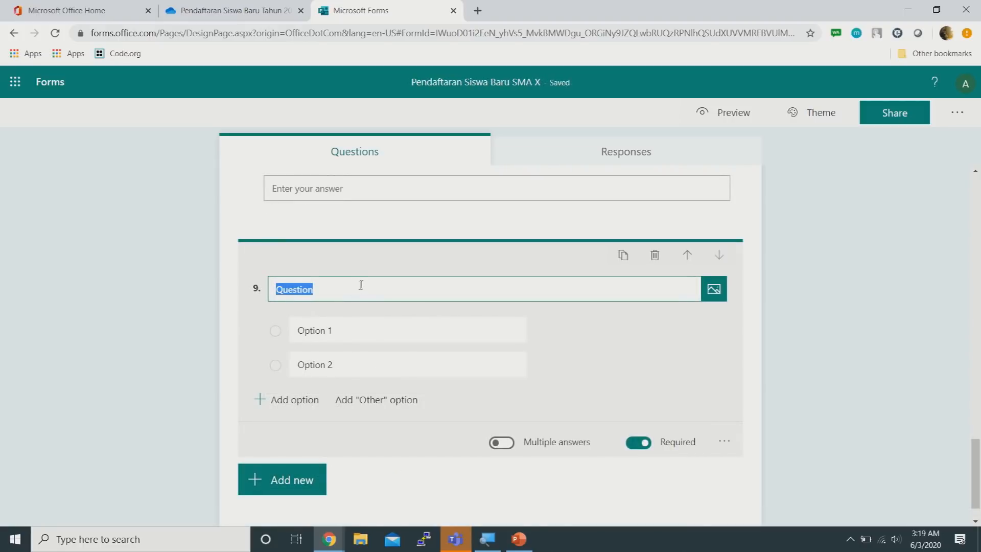
pyautogui.write('uploa')
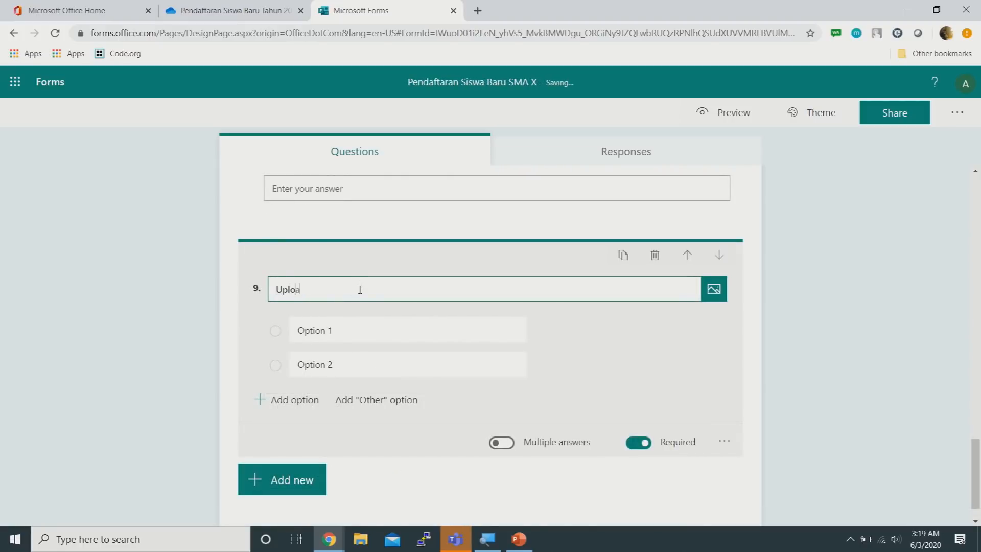
pyautogui.write('d Scan KK disini:')
pyautogui.click(540, 331)
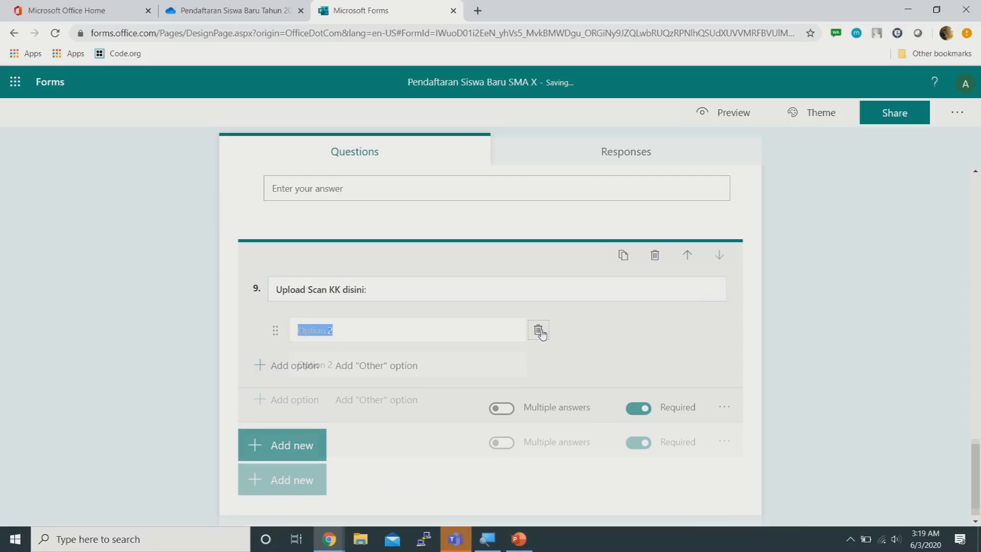
pyautogui.click(539, 330)
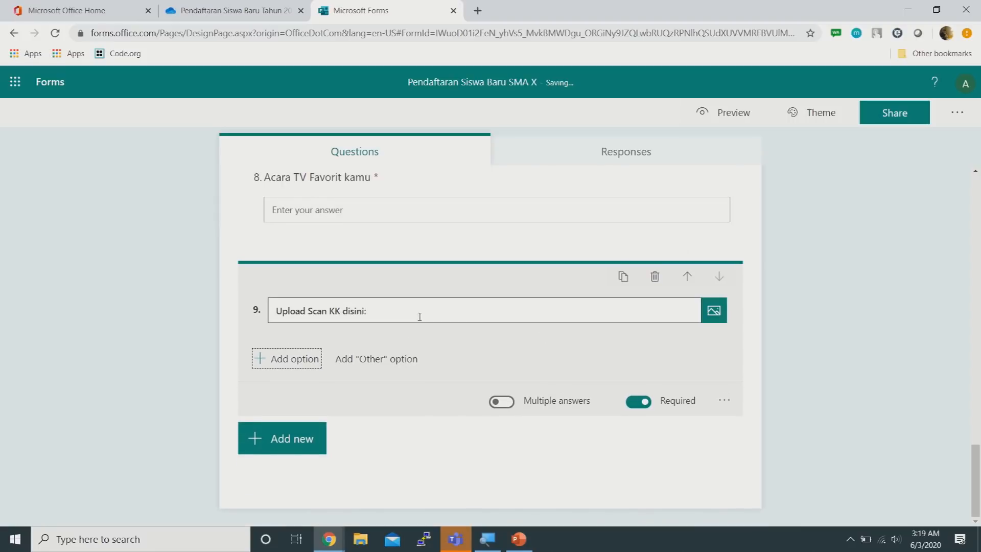
# Paste the copied OneDrive upload link as question 9's subtitle
pyautogui.click(724, 401)
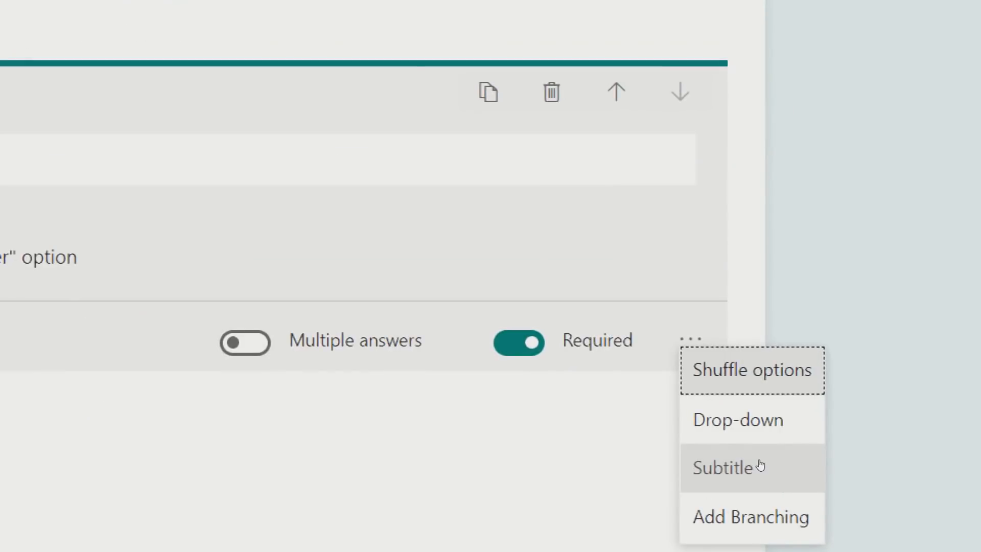
pyautogui.click(760, 465)
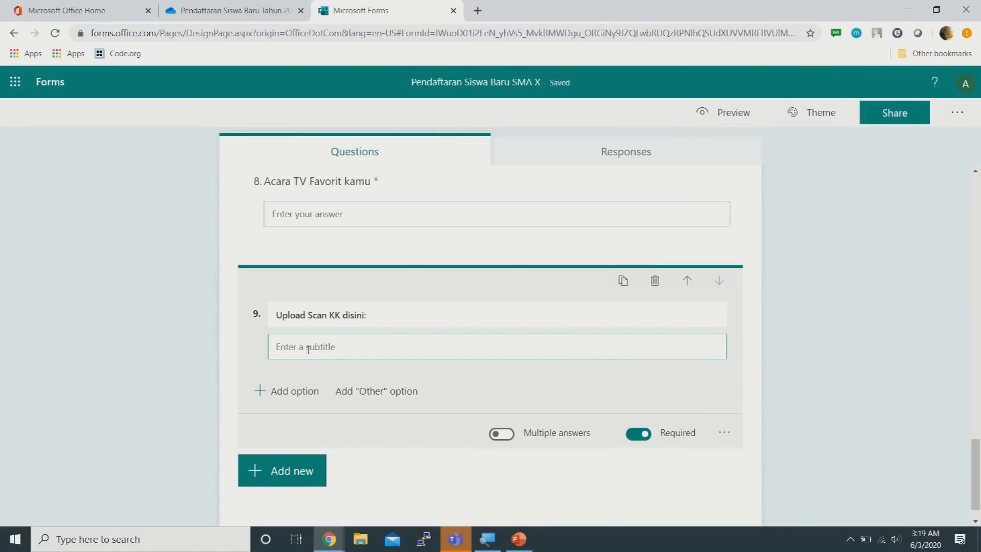
pyautogui.hotkey('ctrl', 'v')
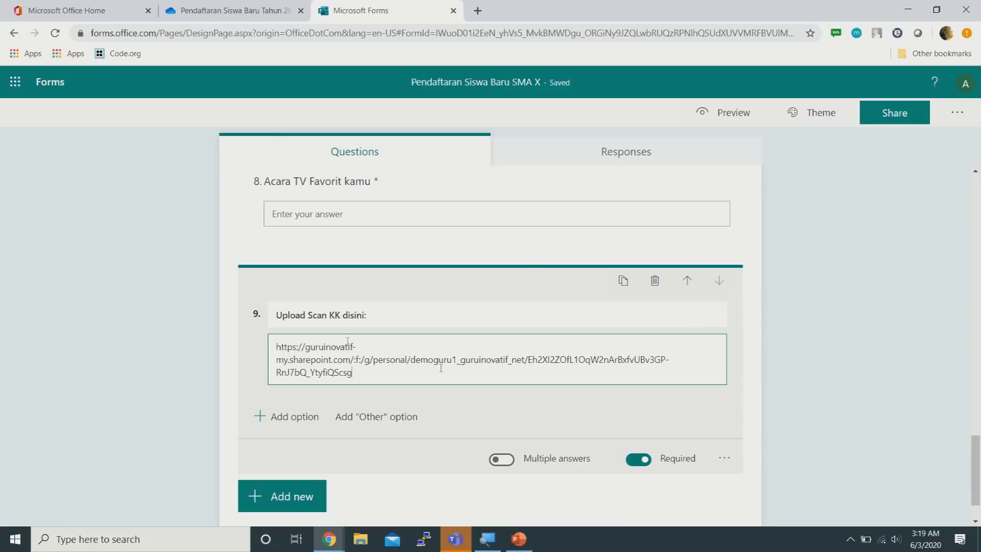
pyautogui.click(787, 355)
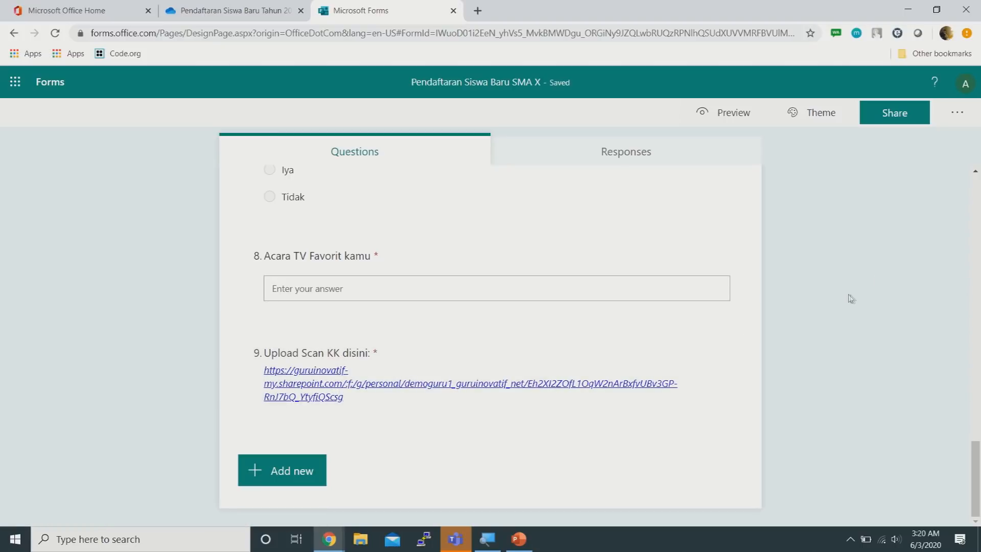
pyautogui.scroll(4, 841, 299)
pyautogui.scroll(-4, 841, 299)
pyautogui.click(733, 117)
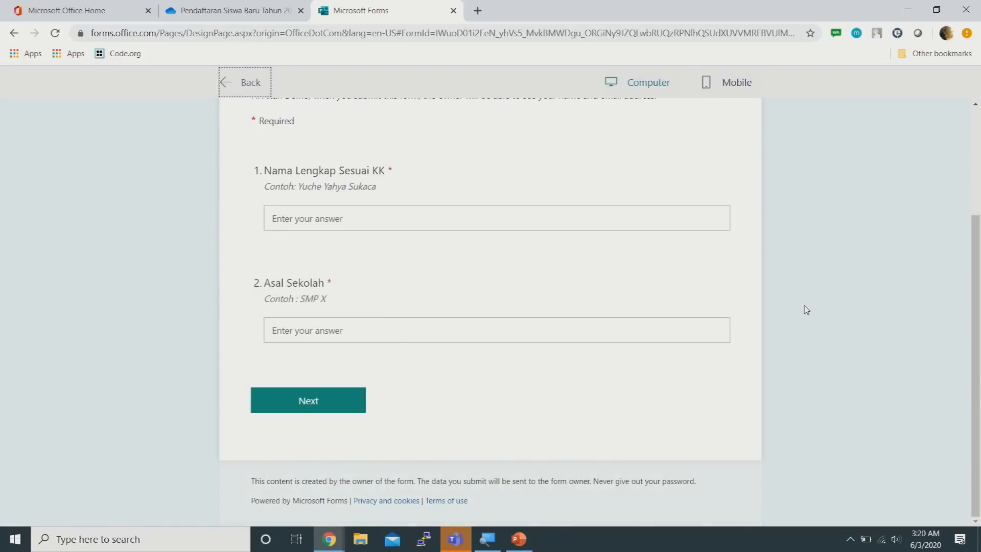
pyautogui.click(258, 86)
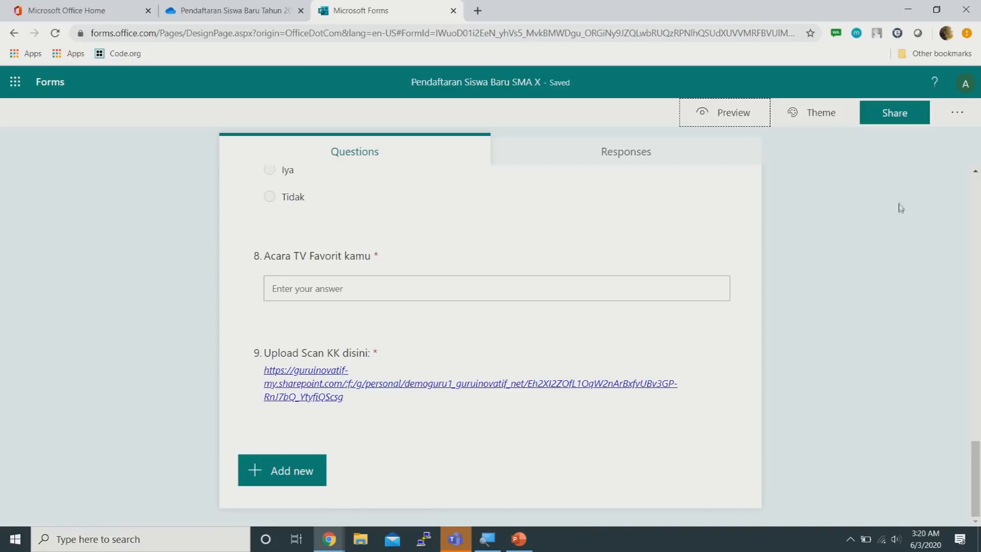
# Set responses to 'Anyone with the link can respond' and copy the form's response link
pyautogui.click(905, 122)
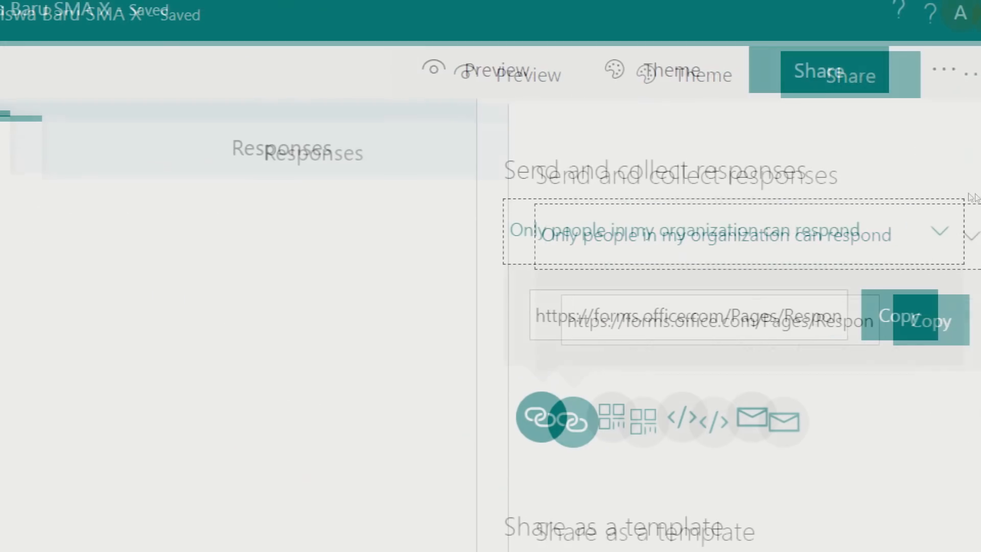
pyautogui.click(963, 194)
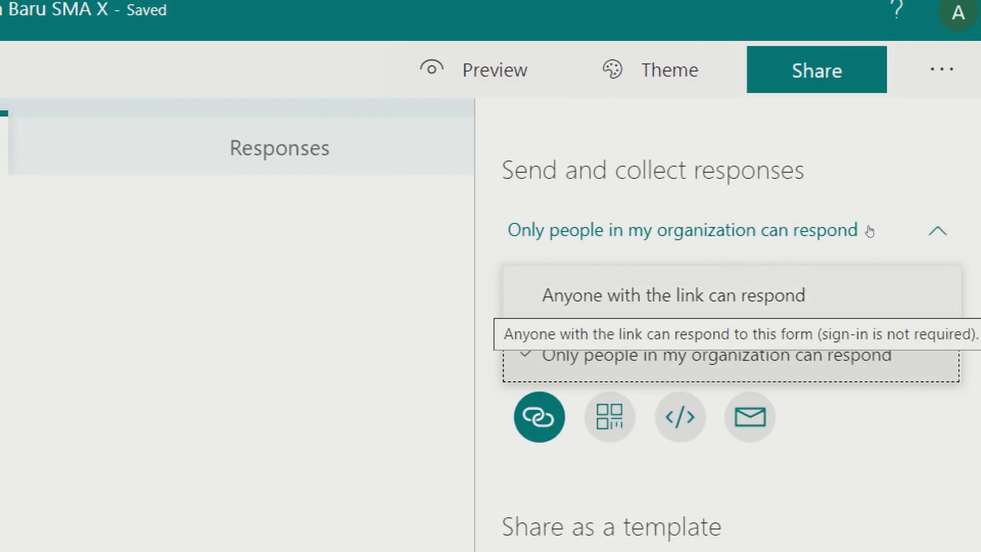
pyautogui.click(758, 299)
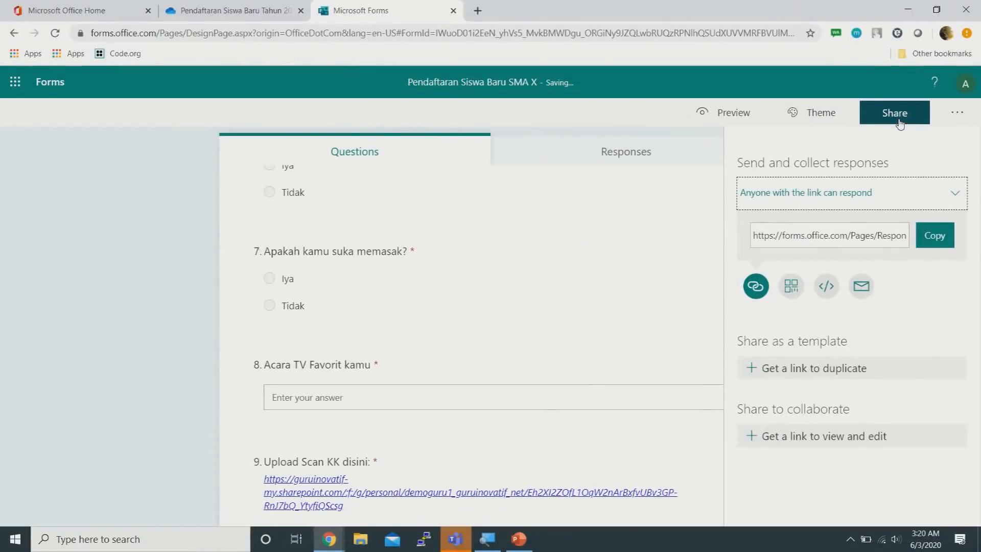
pyautogui.click(899, 114)
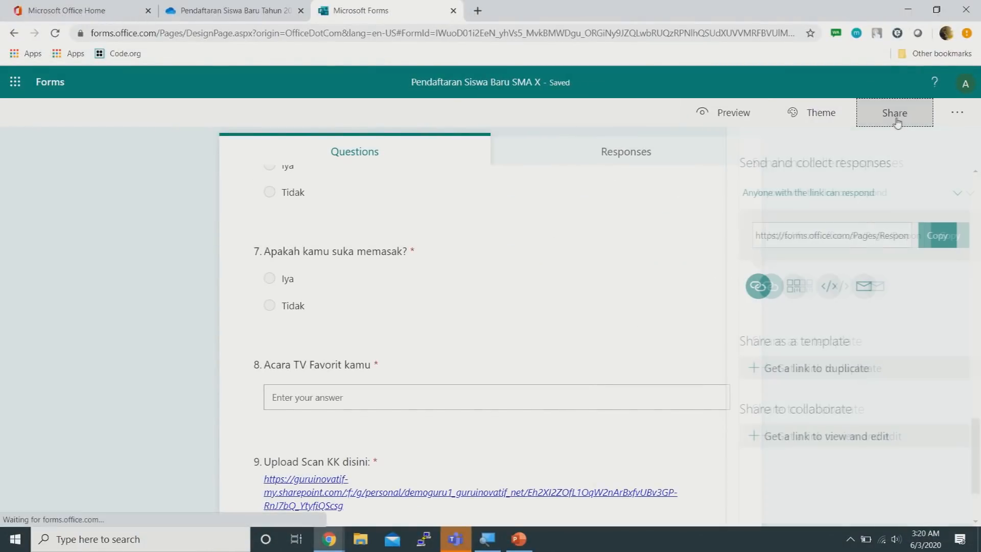
pyautogui.click(935, 235)
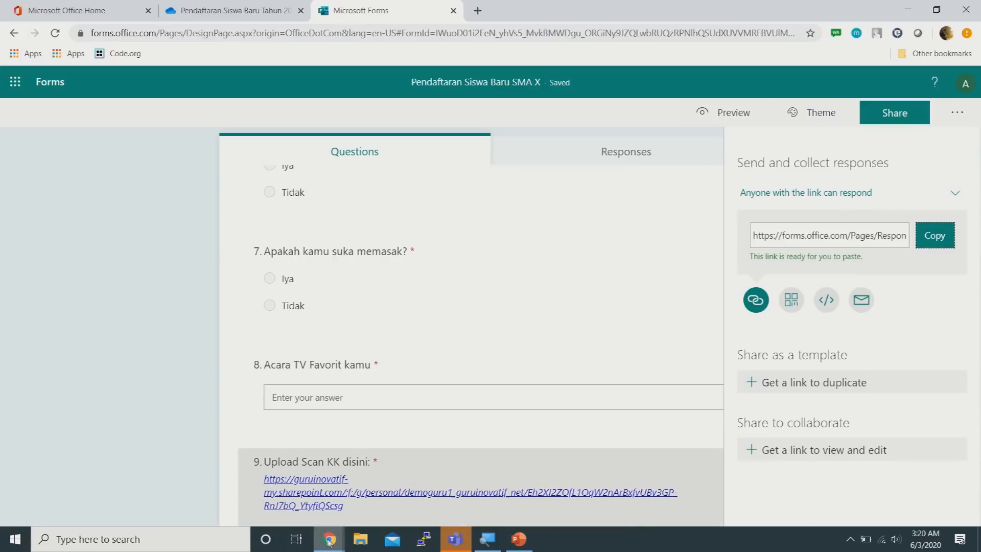
# In the incognito Chrome window, load the copied form link in a new tab
pyautogui.moveTo(347, 528)
pyautogui.click(404, 488)
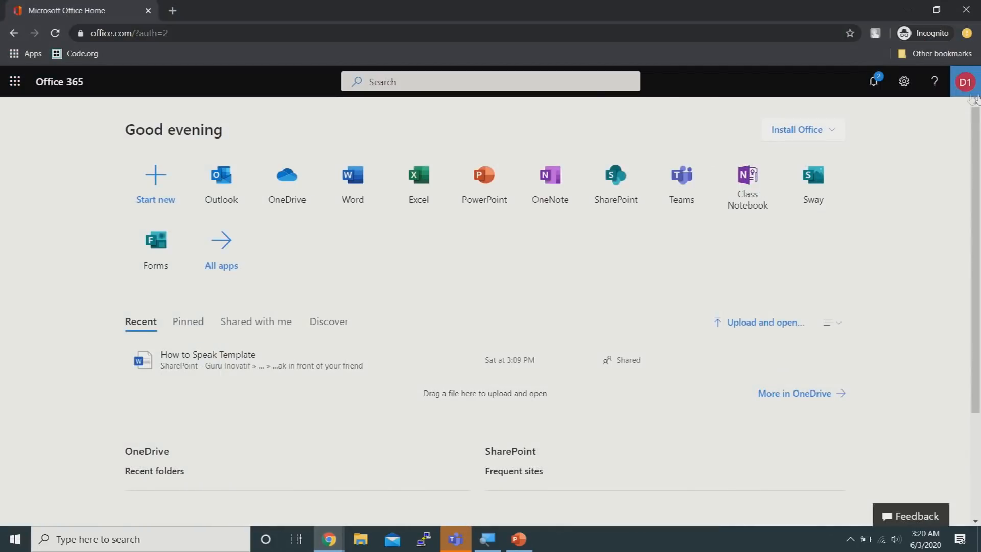
pyautogui.click(971, 86)
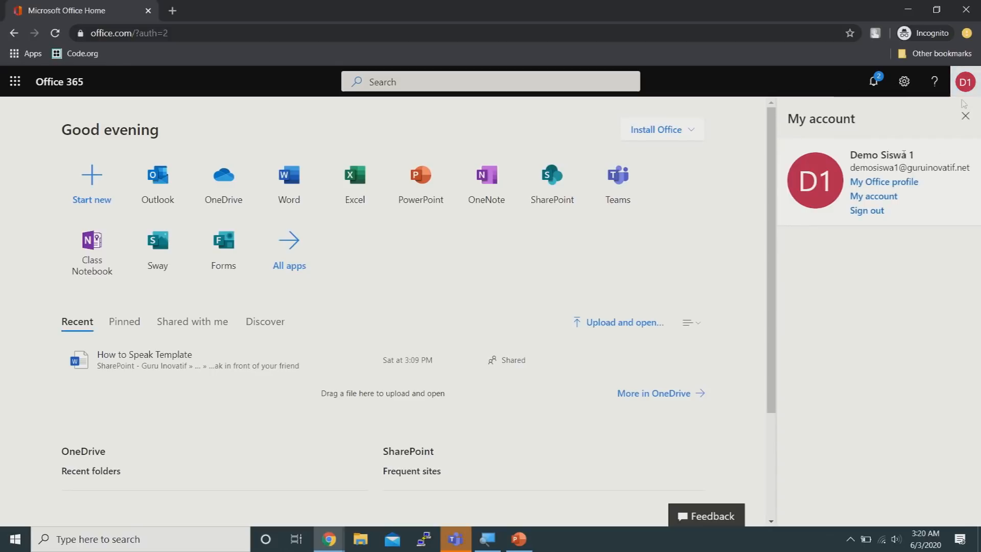
pyautogui.click(969, 86)
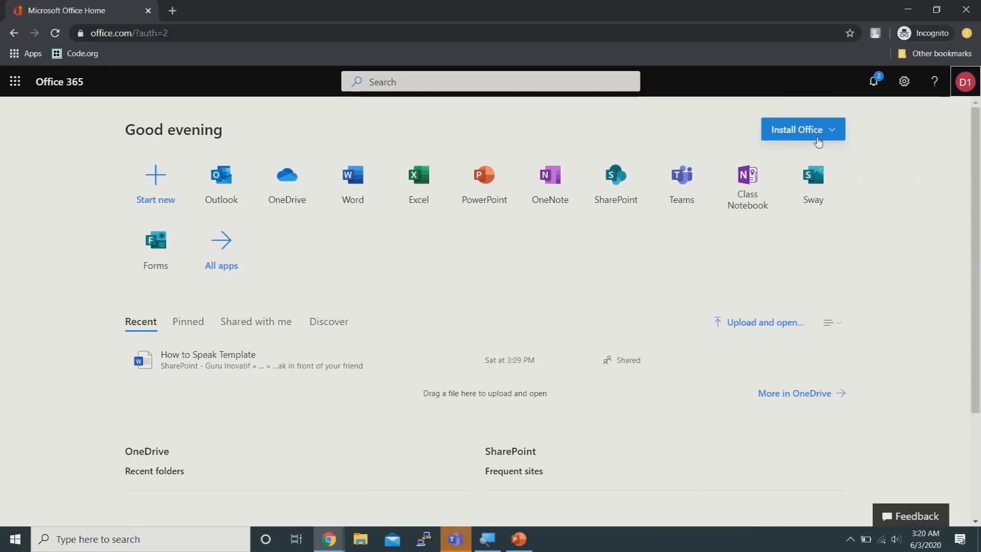
pyautogui.click(173, 11)
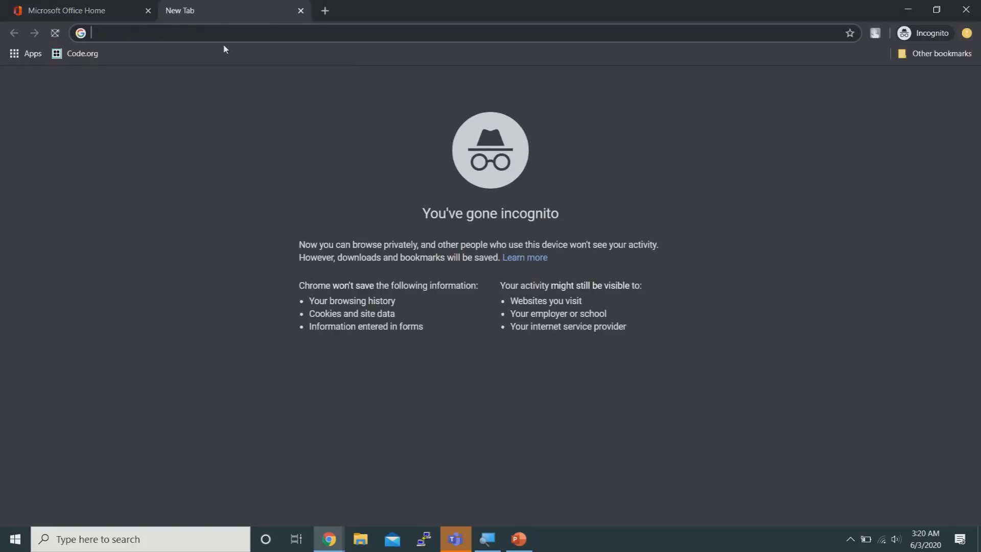
pyautogui.hotkey('ctrl', 'v')
pyautogui.press('Return')
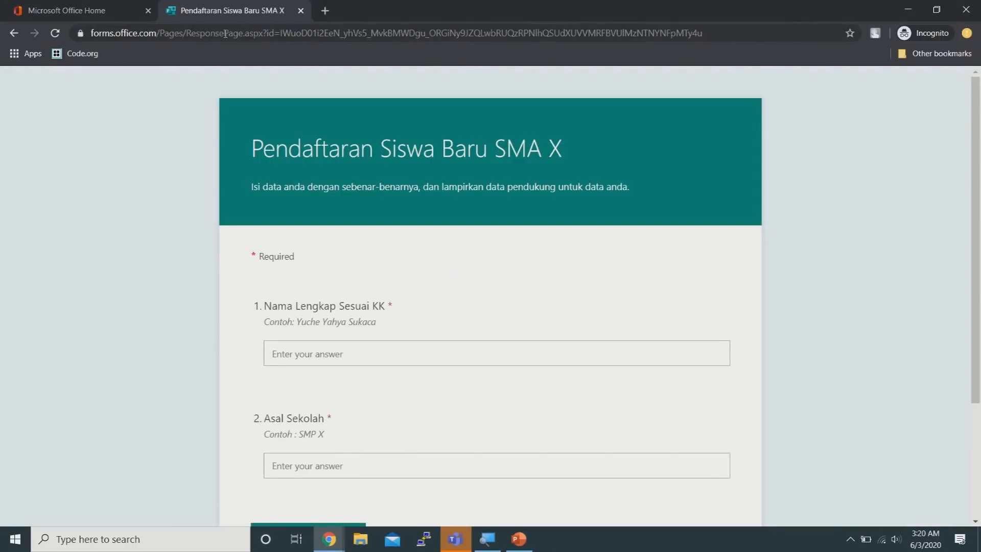
# Fill in the student's full name and school origin on the first page
pyautogui.scroll(-3, 715, 261)
pyautogui.scroll(2, 638, 263)
pyautogui.click(520, 280)
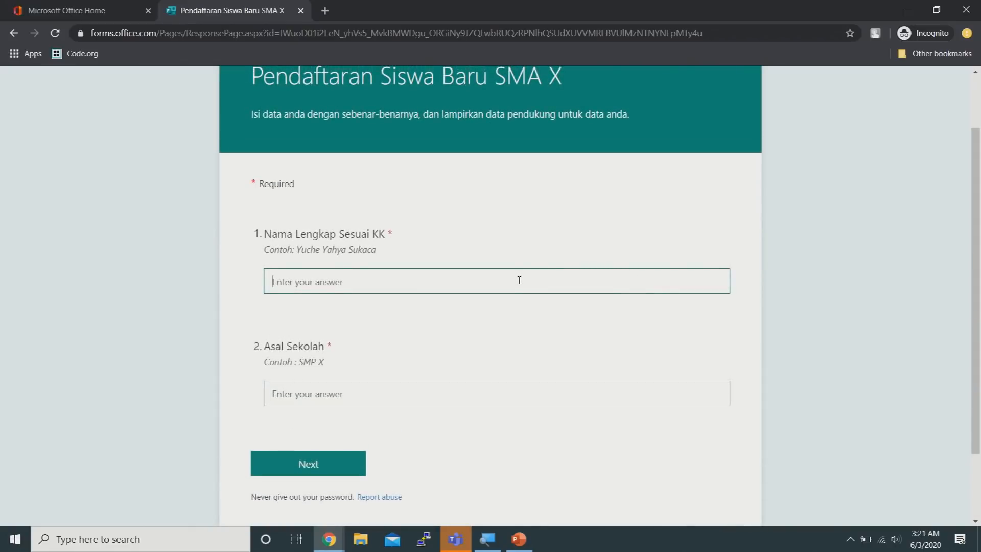
pyautogui.press('Tab')
pyautogui.write('SM')
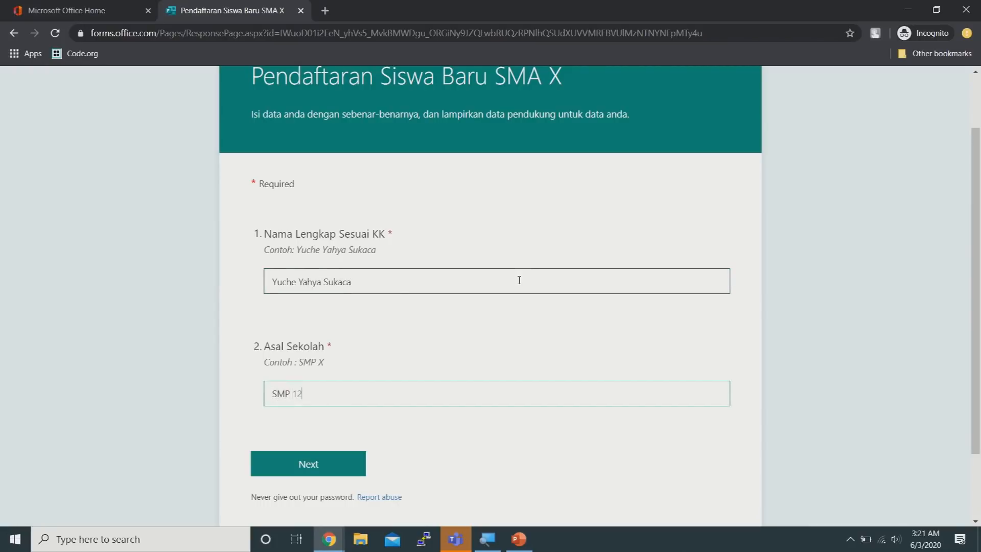
pyautogui.write('P 12345 Jakarta')
pyautogui.click(334, 466)
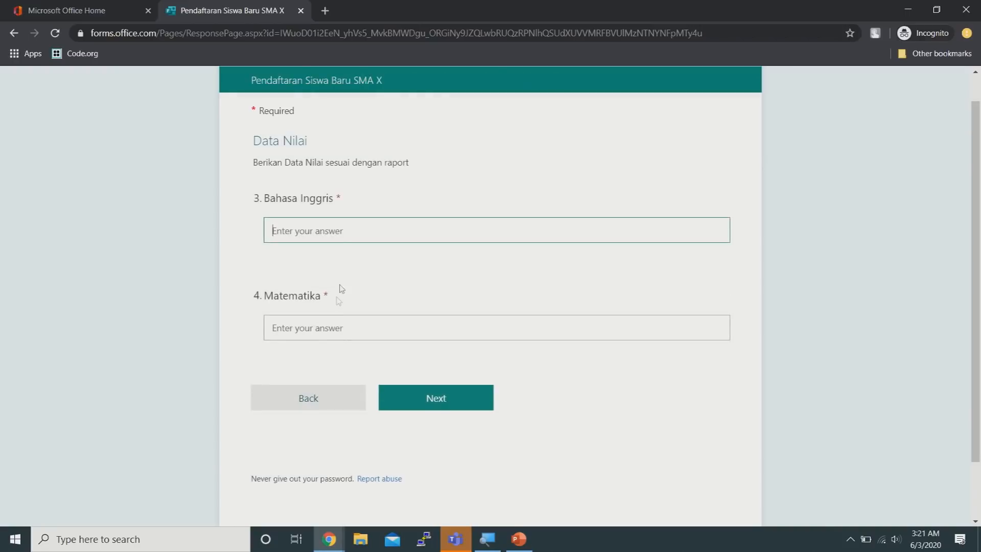
# Enter scores of 1 for Bahasa Inggris and 60 for Matematika
pyautogui.click(345, 228)
pyautogui.write('100')
pyautogui.click(378, 324)
pyautogui.write('60')
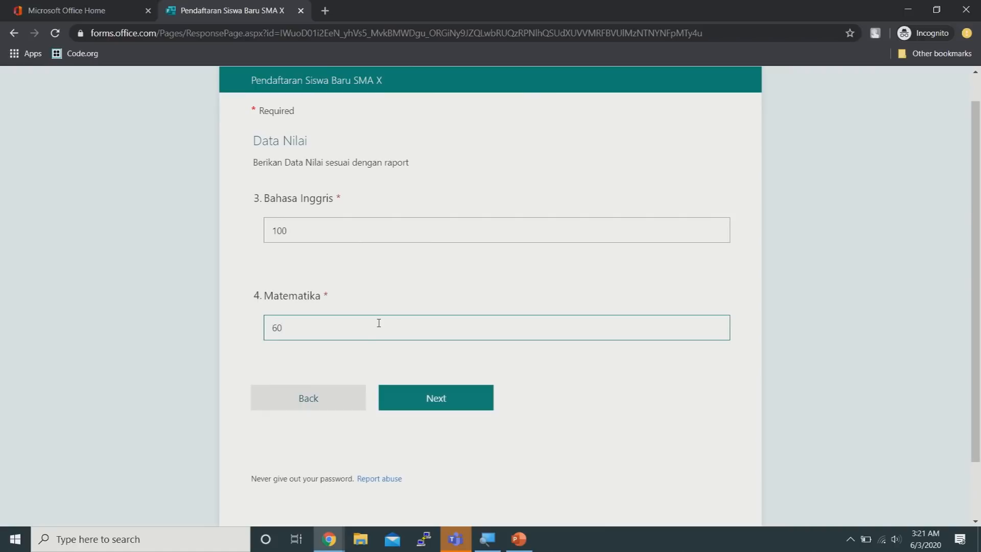
pyautogui.click(428, 397)
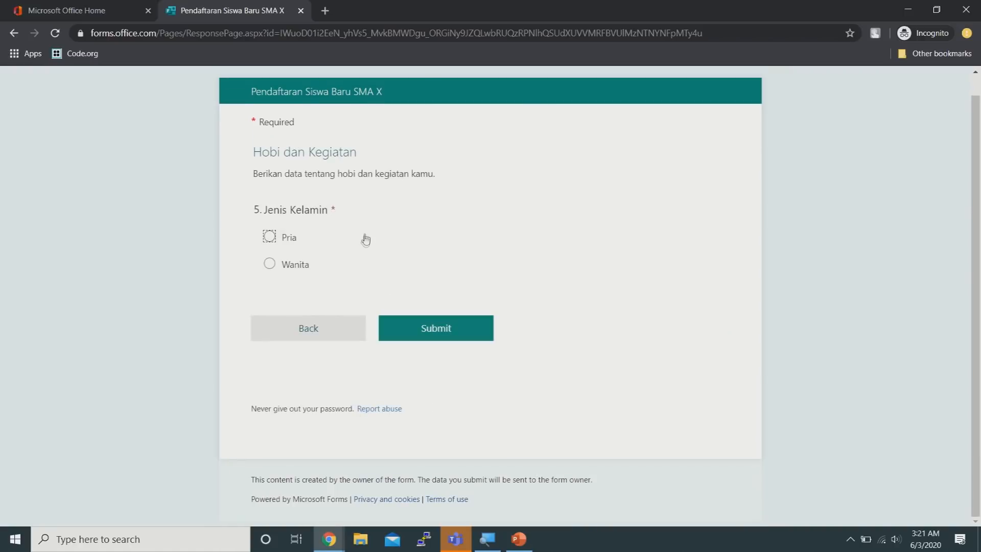
# Answer Pria for Jenis Kelamin, Tidak for football, and 'Tidak ada' for Acara TV Favorit
pyautogui.click(270, 236)
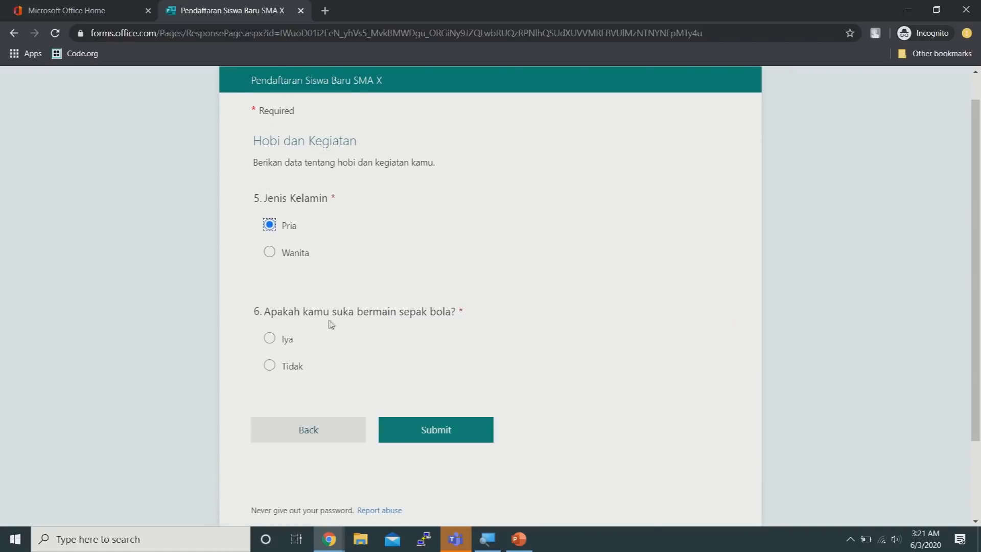
pyautogui.click(269, 365)
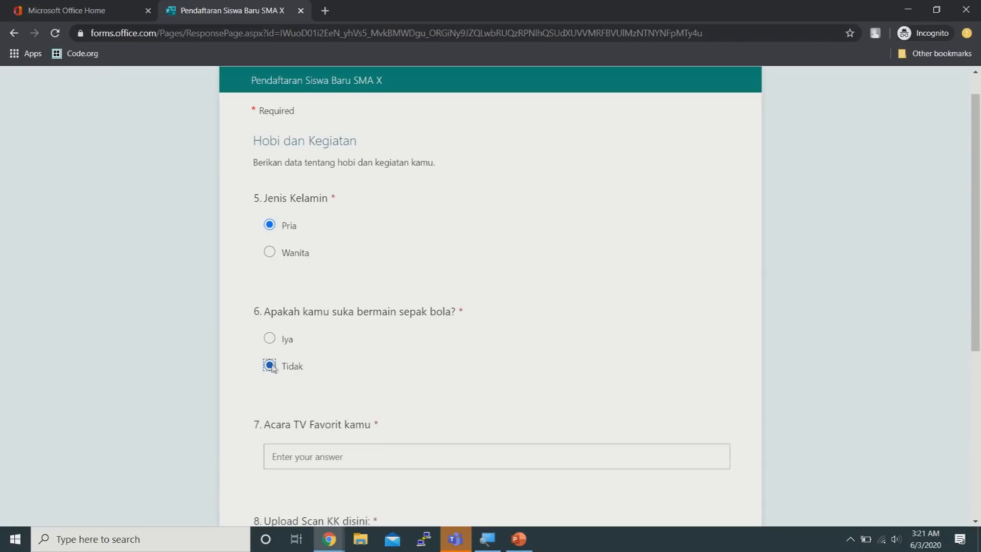
pyautogui.scroll(-3, 527, 352)
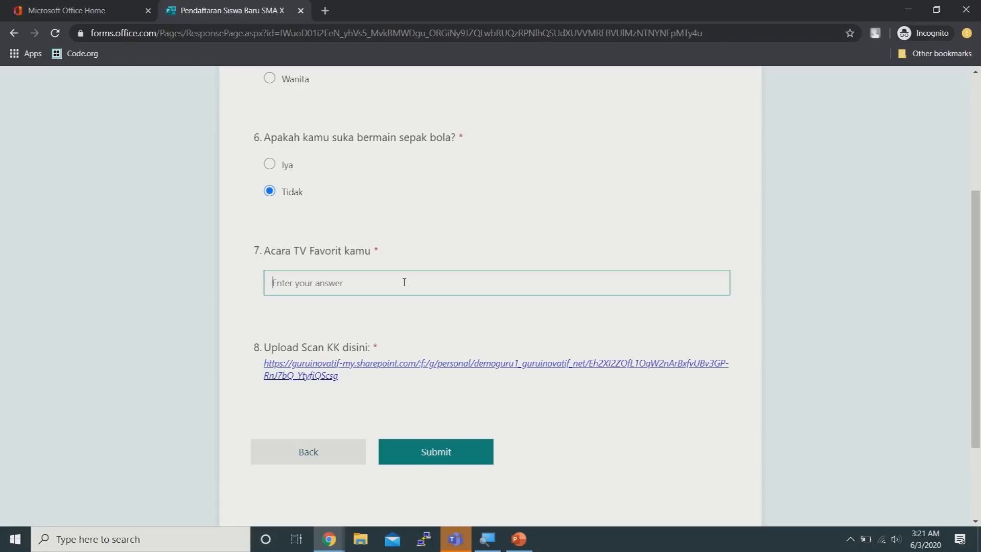
pyautogui.write('Tidak ada')
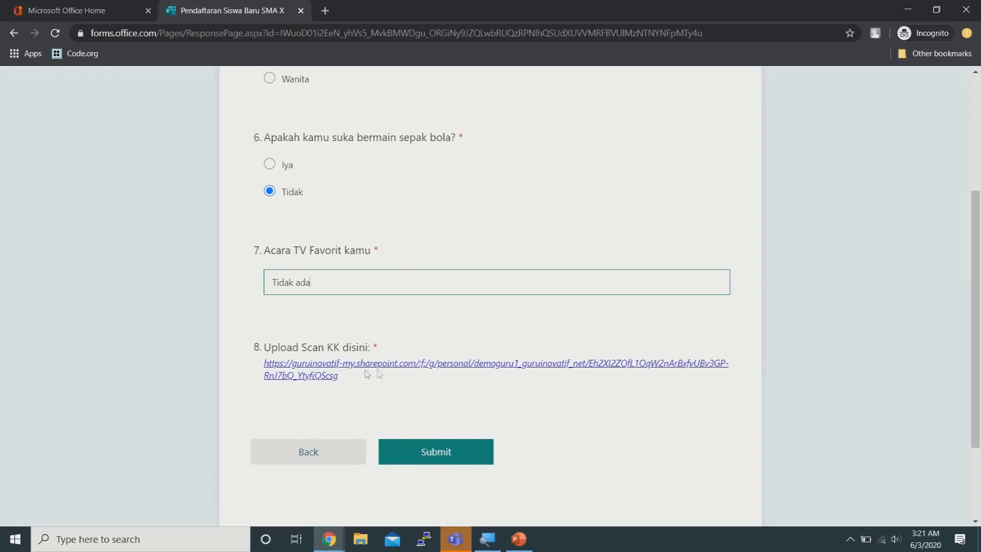
# Open the KK file request page and choose 3d Model.JPG for upload
pyautogui.click(342, 366)
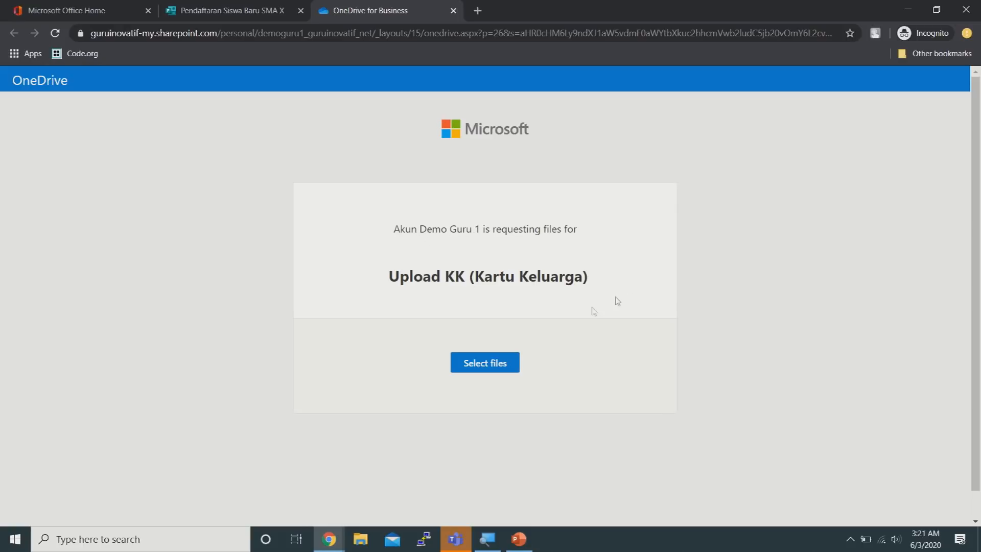
pyautogui.click(513, 365)
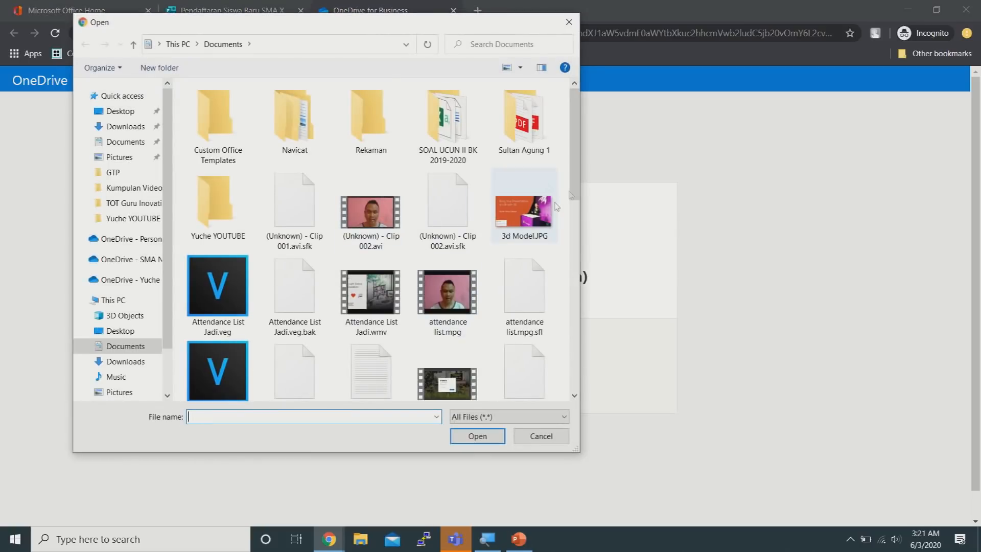
pyautogui.doubleClick(534, 220)
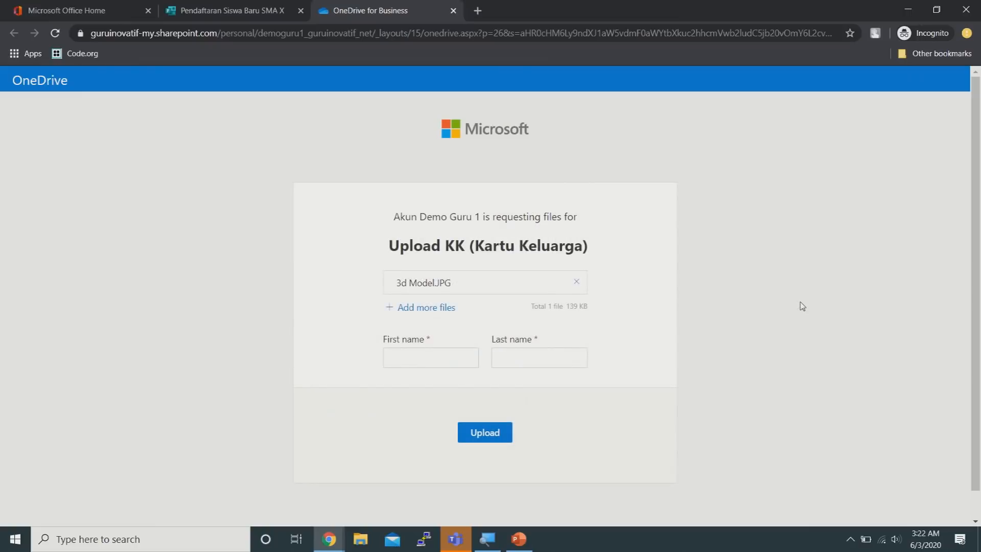
# Enter the uploader's first and last name and upload the file
pyautogui.click(445, 359)
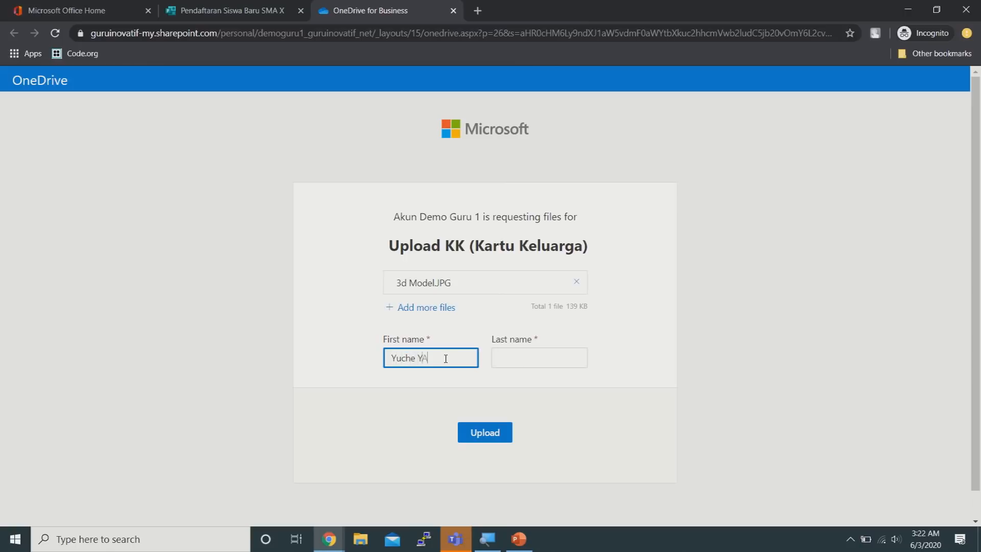
pyautogui.press('BackSpace')
pyautogui.press('BackSpace')
pyautogui.press('BackSpace')
pyautogui.write('ya')
pyautogui.press('Tab')
pyautogui.write('Sukaca')
pyautogui.click(484, 432)
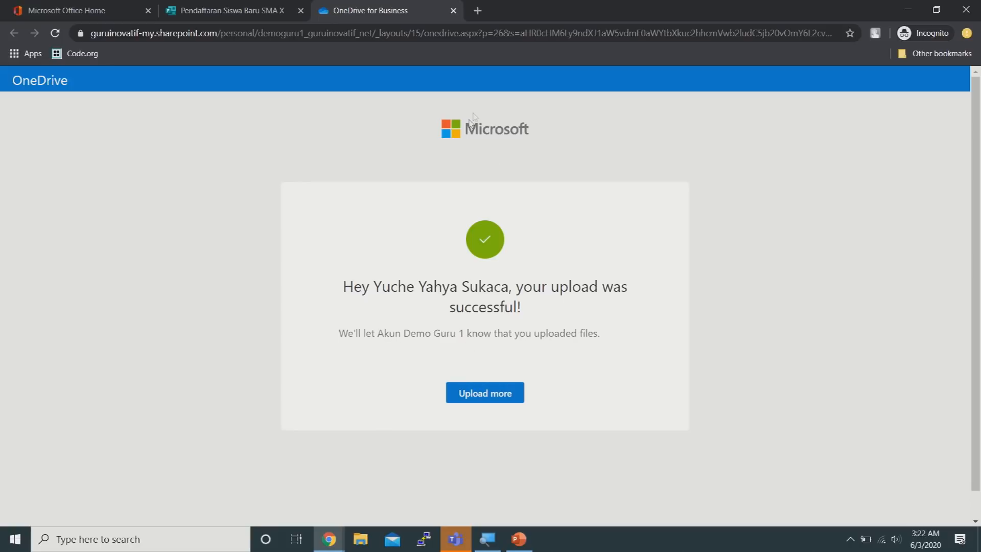
# Submit the test response, see question 8 flagged as required, and return to the form editor
pyautogui.click(231, 11)
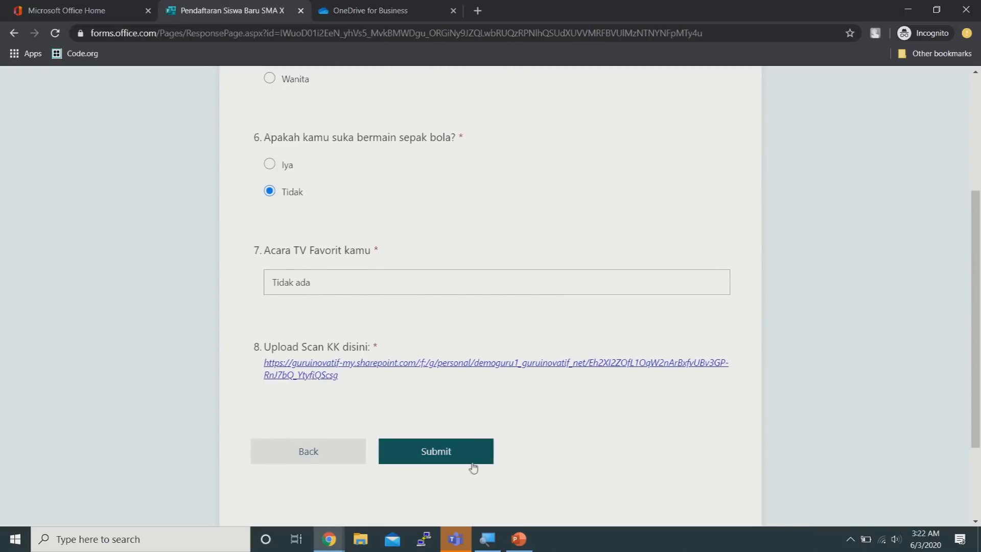
pyautogui.click(460, 455)
pyautogui.scroll(-1, 783, 262)
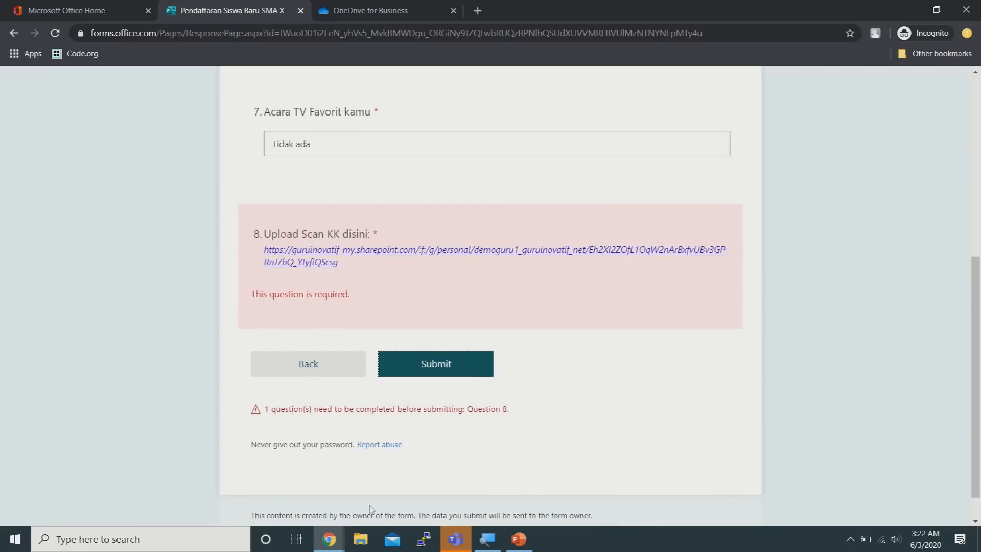
pyautogui.click(329, 539)
pyautogui.click(289, 494)
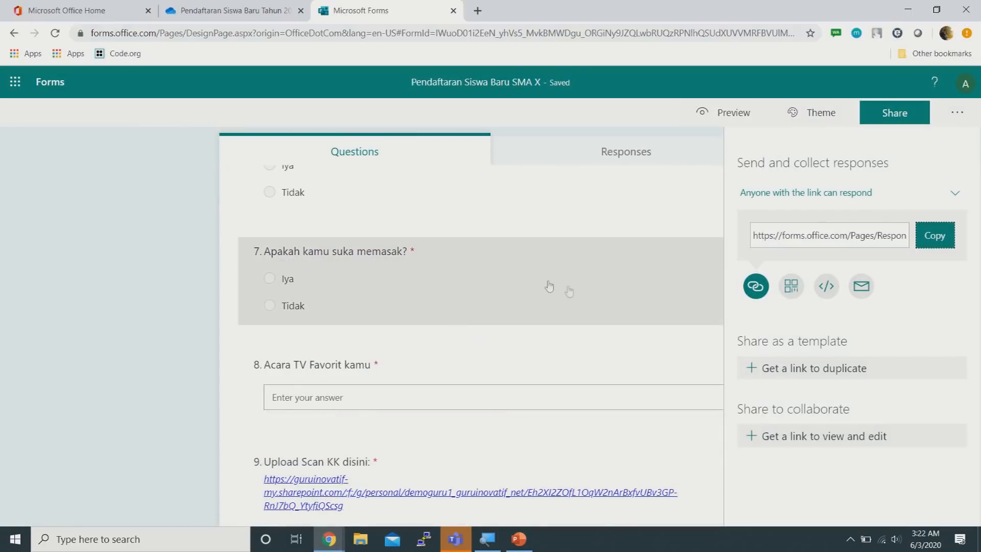
# Turn off Required for question 9, 'Upload Scan KK disini:'
pyautogui.scroll(-2, 592, 394)
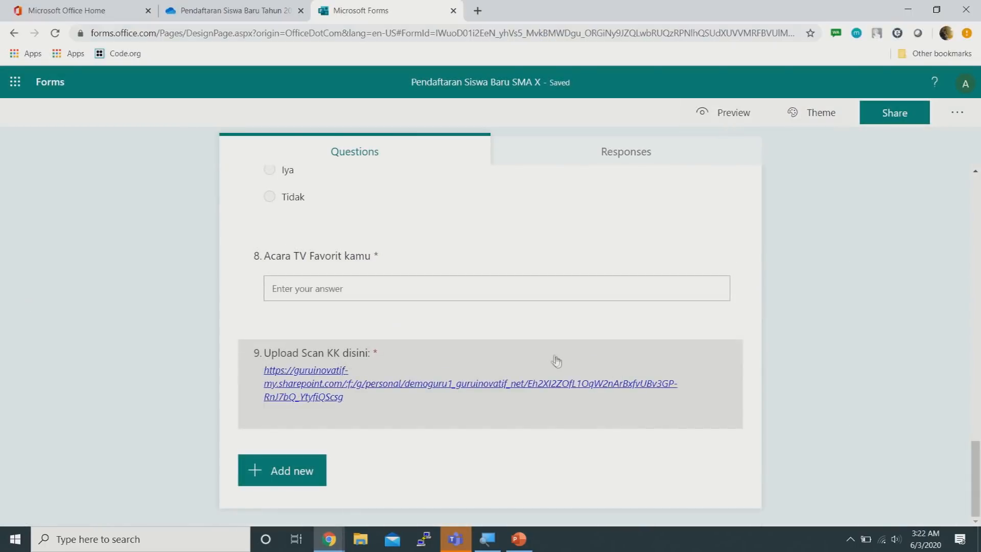
pyautogui.click(554, 361)
pyautogui.click(644, 461)
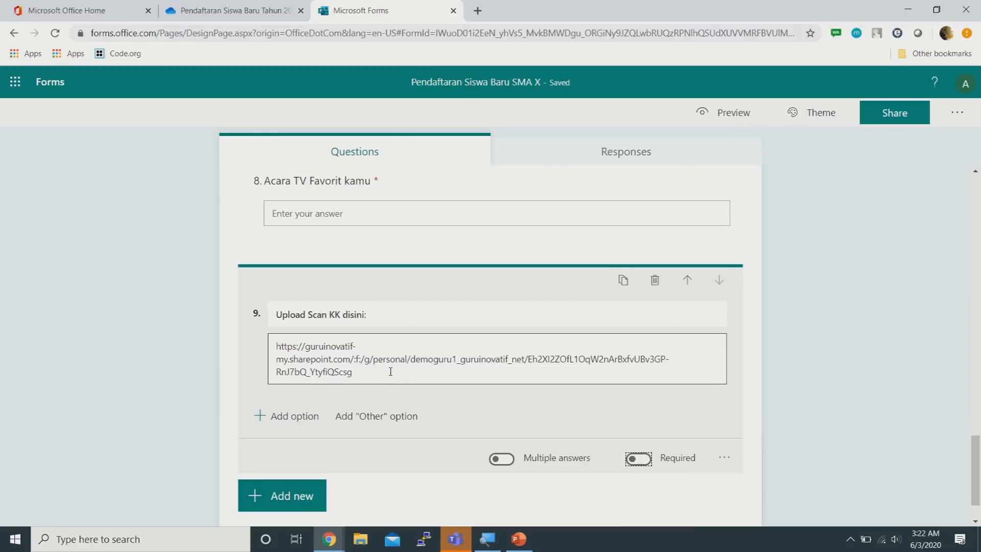
# Retry submitting the test response, then go back to the form editor
pyautogui.moveTo(329, 539)
pyautogui.click(378, 494)
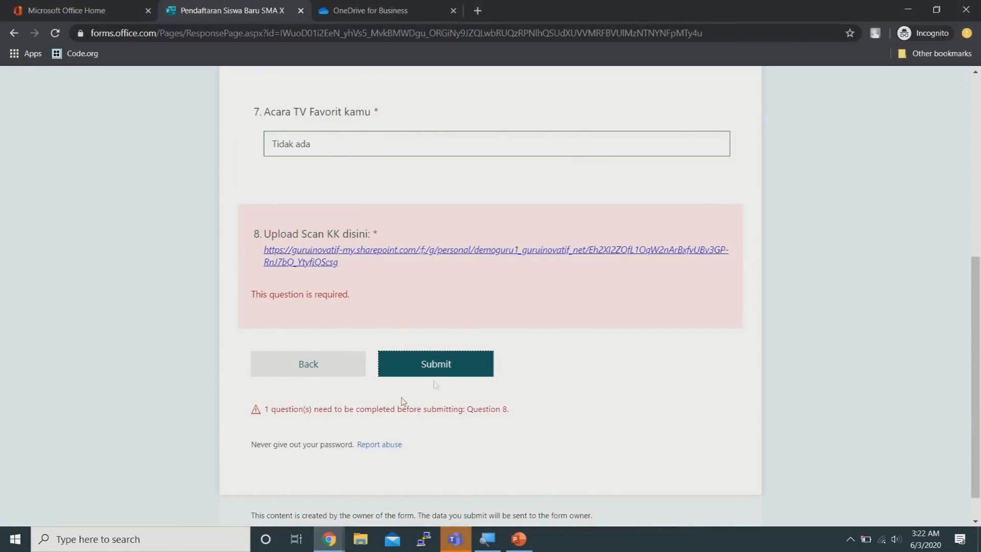
pyautogui.click(438, 366)
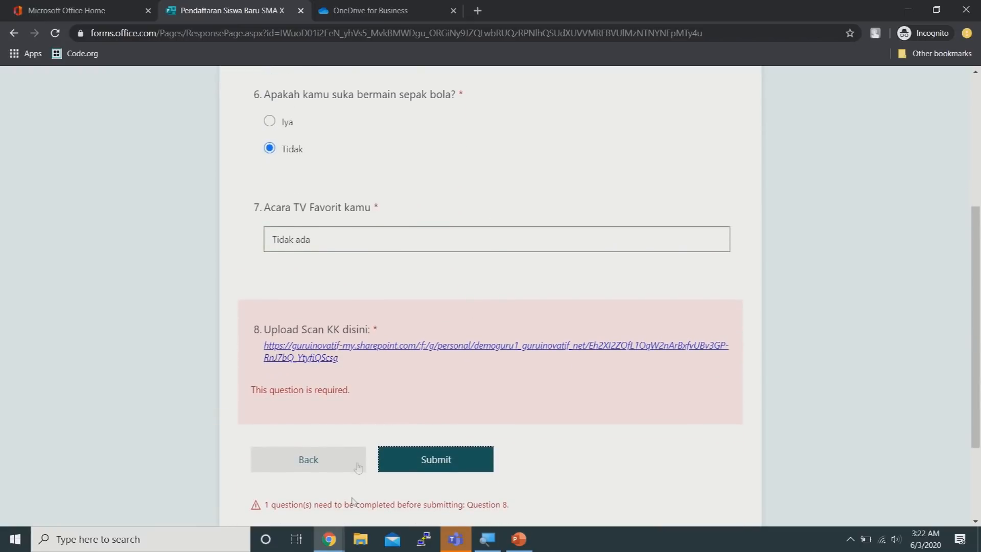
pyautogui.moveTo(330, 539)
pyautogui.click(307, 498)
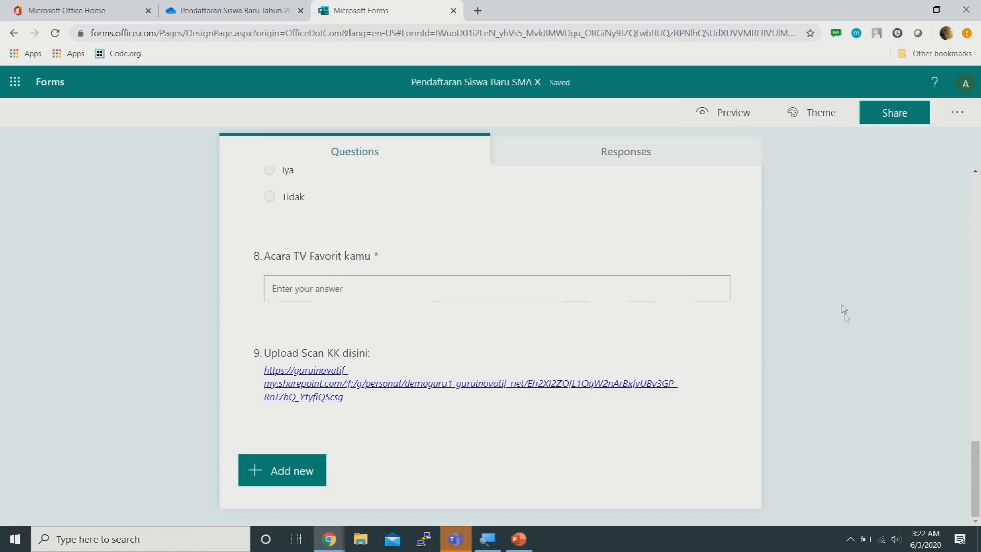
pyautogui.scroll(4, 825, 305)
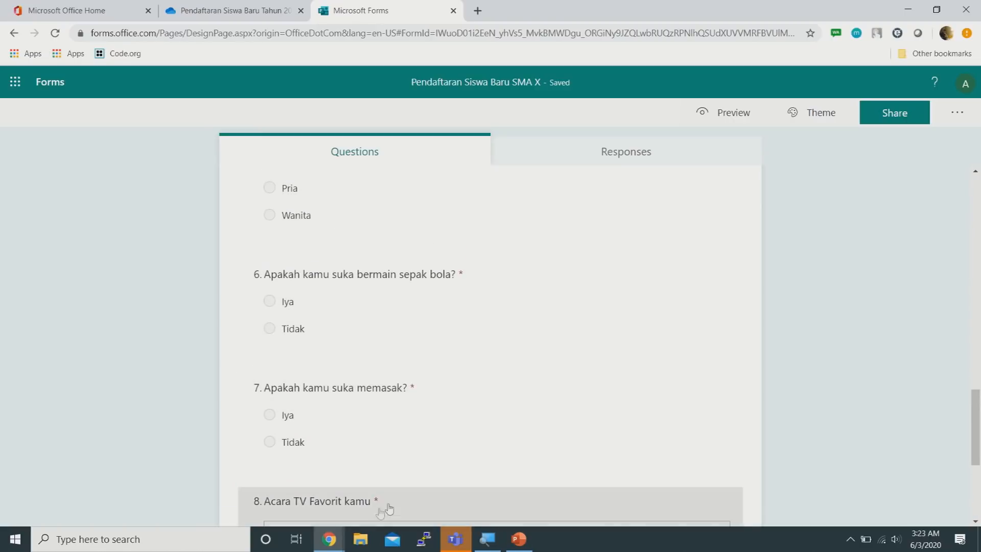
# Revisit the Data Nilai and Hobi dan Kegiatan pages and retry submitting the test response
pyautogui.moveTo(329, 539)
pyautogui.click(387, 499)
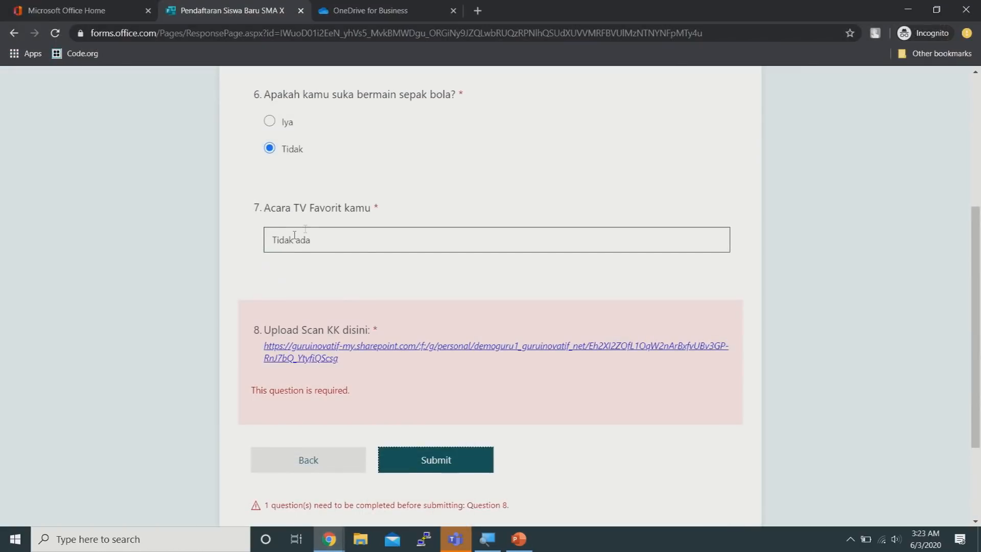
pyautogui.click(307, 458)
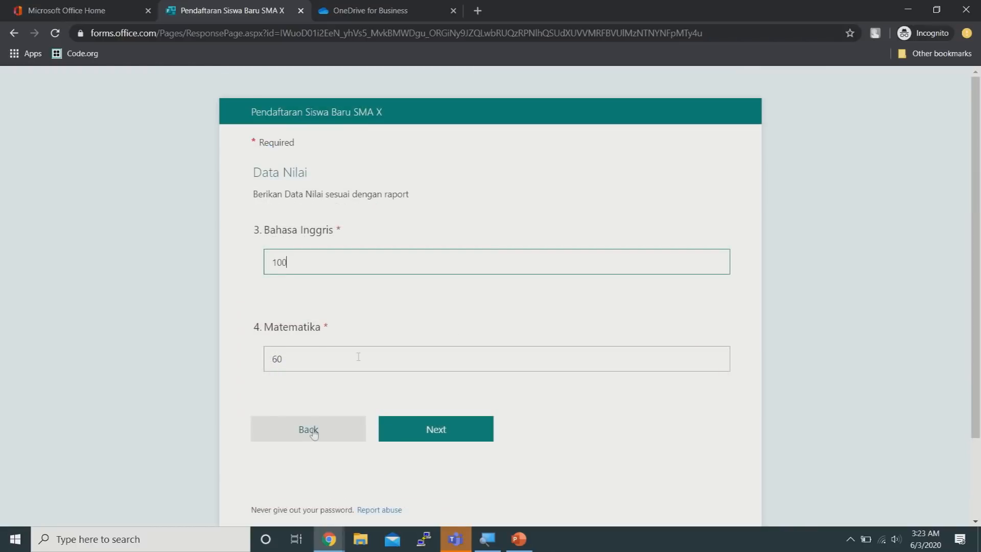
pyautogui.click(429, 438)
pyautogui.scroll(-5, 429, 438)
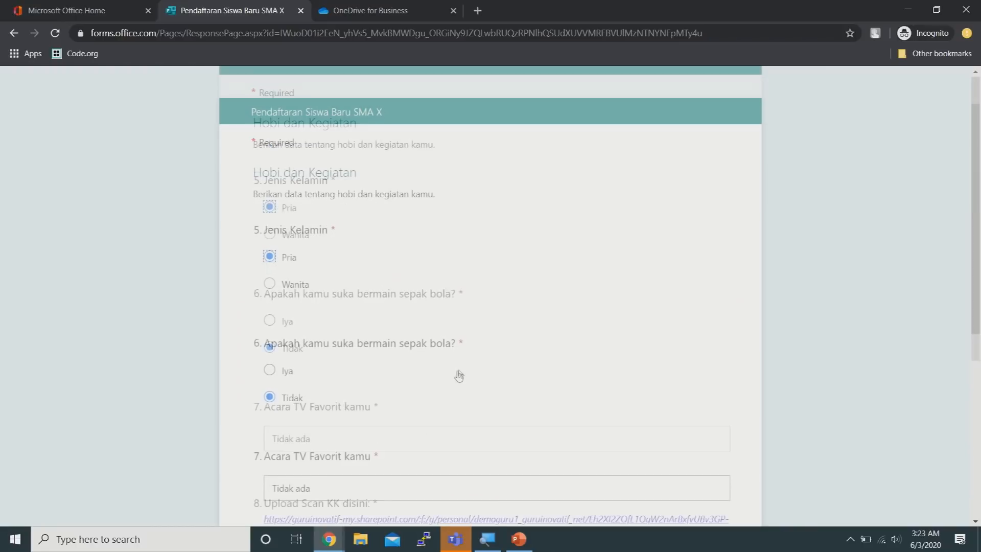
pyautogui.click(438, 403)
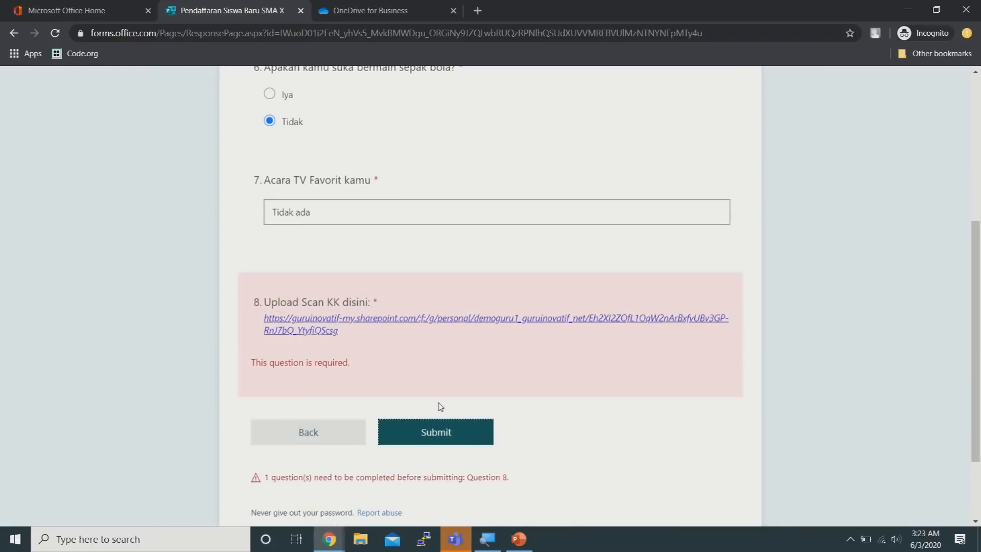
pyautogui.scroll(5, 430, 335)
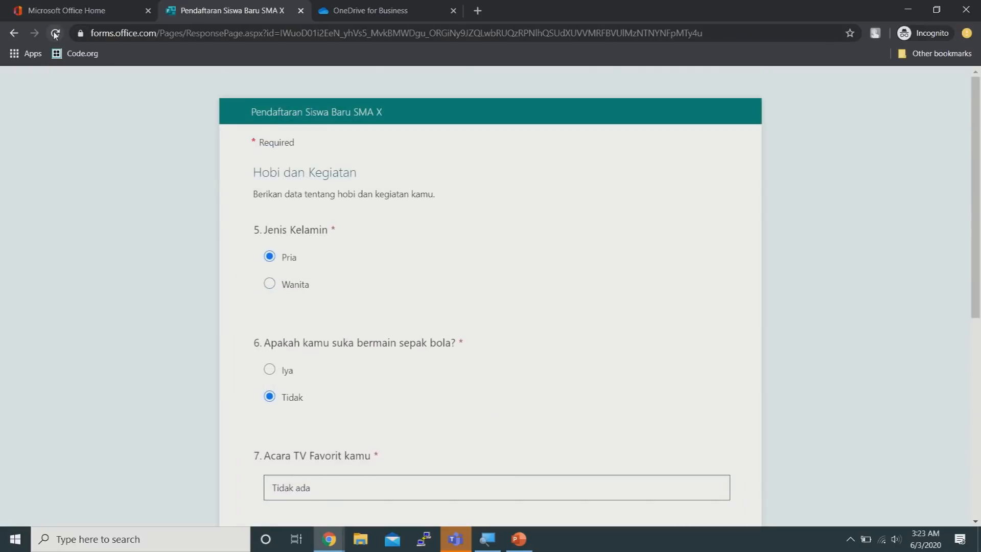
# Reload the response form, confirm the reload, and submit the registration response successfully
pyautogui.click(55, 32)
pyautogui.click(561, 105)
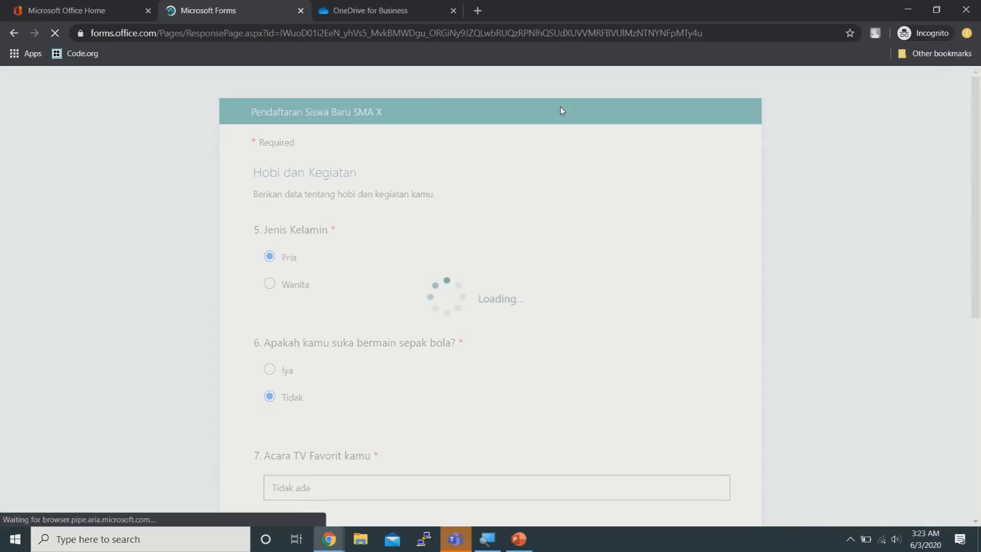
pyautogui.scroll(-7, 512, 256)
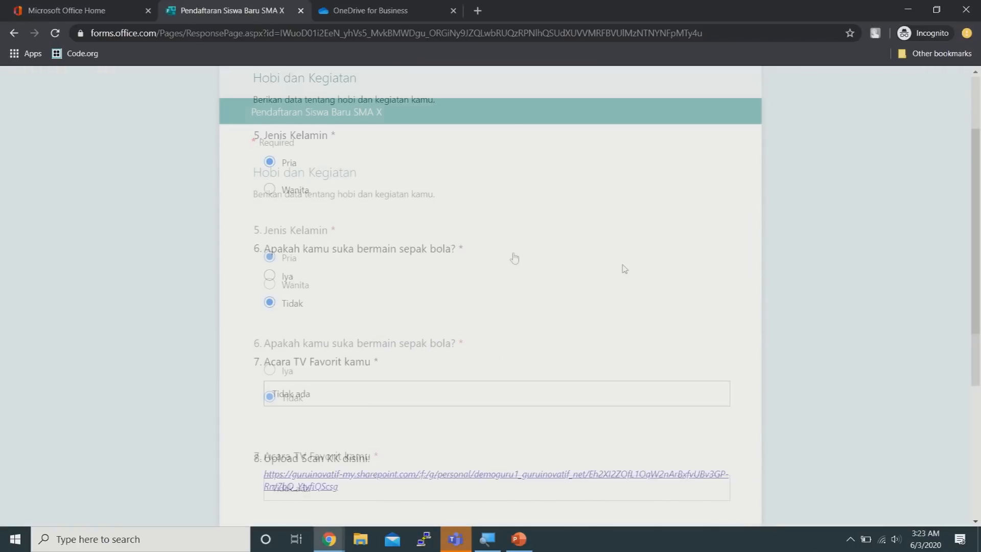
pyautogui.click(465, 327)
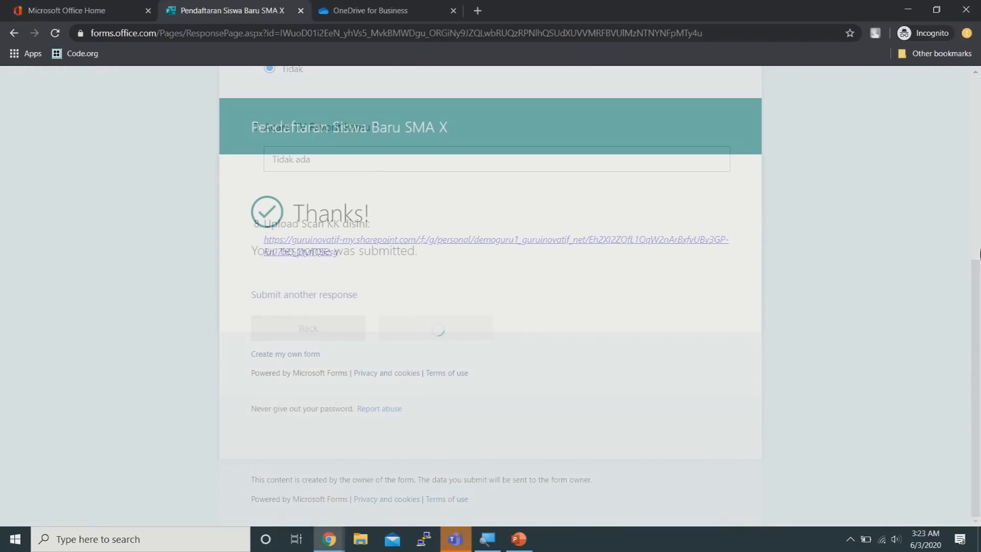